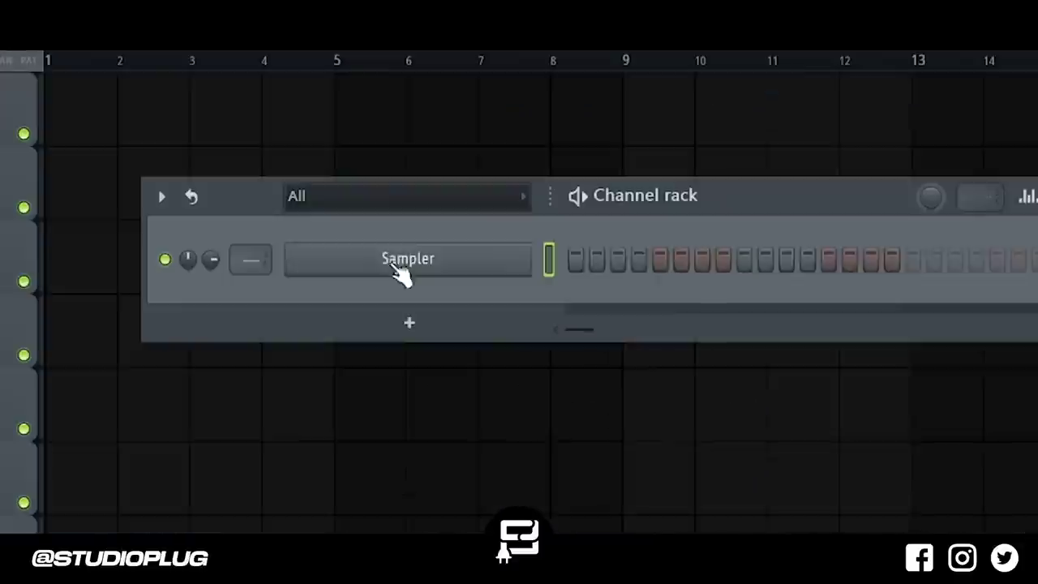
- Replace the Sampler channel with the ElectraX [64bit] synth
right_click(534, 192)
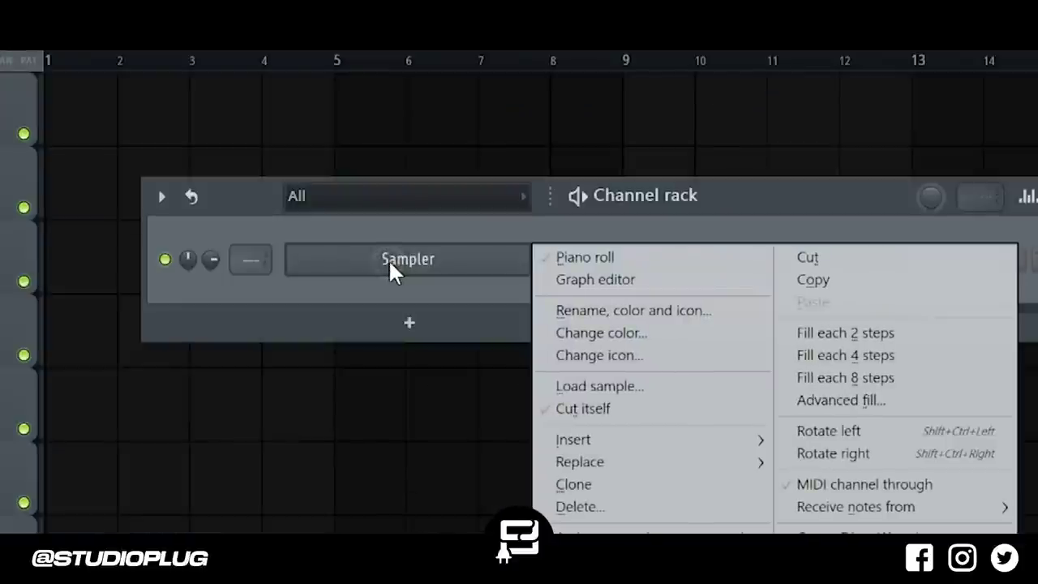
mouse_move(641, 462)
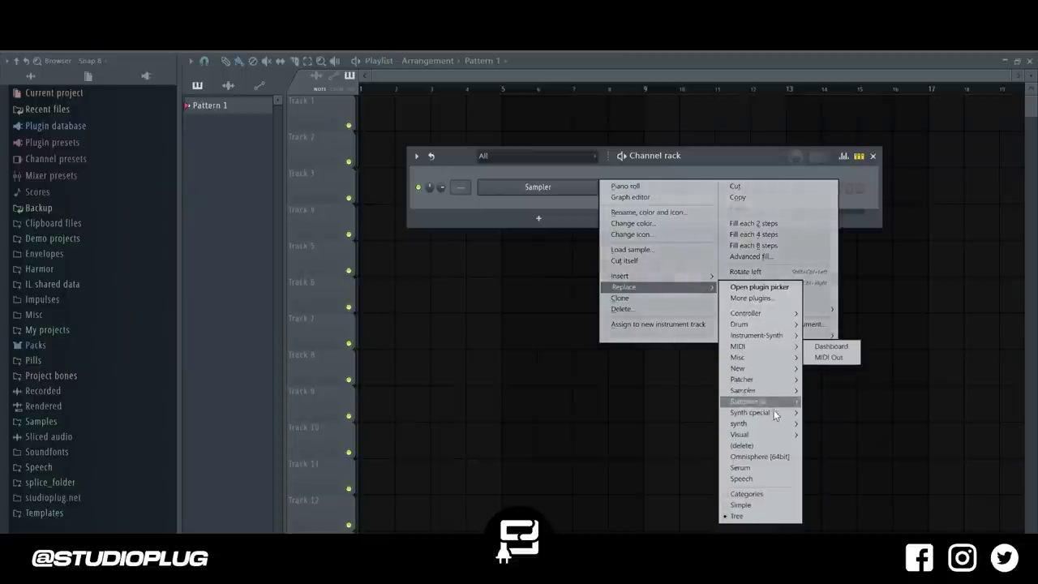
mouse_move(779, 423)
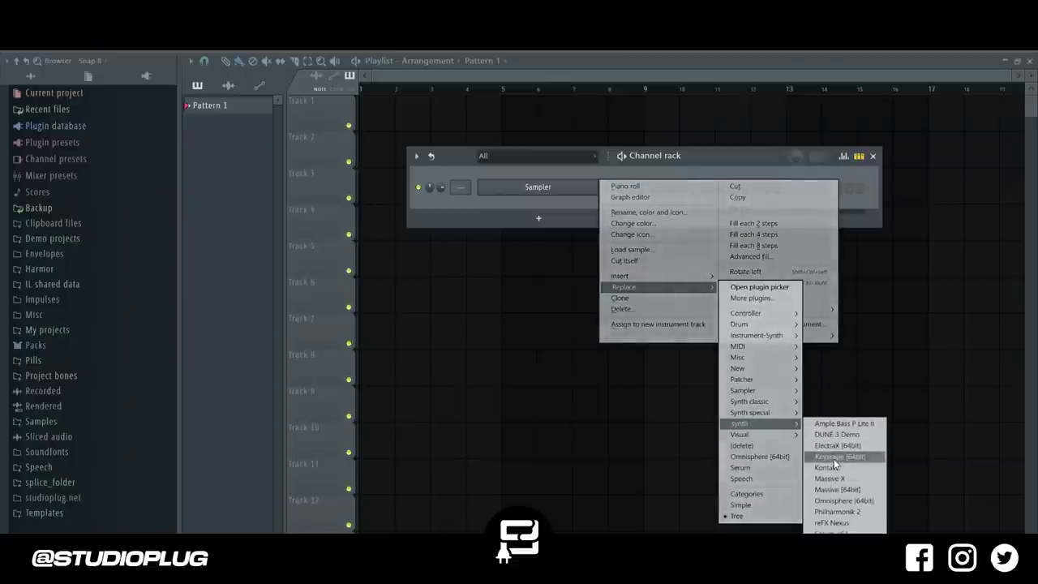
left_click(838, 445)
- Load the Bell_Alive patch from the Nere - Clarity bank in ElectraX's patch browser
left_click(411, 223)
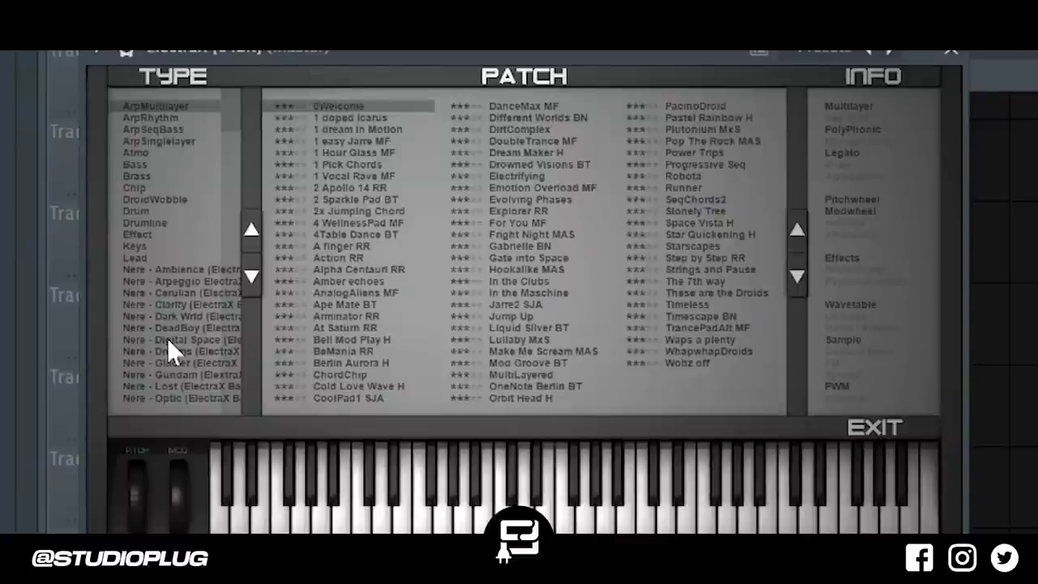
left_click(187, 306)
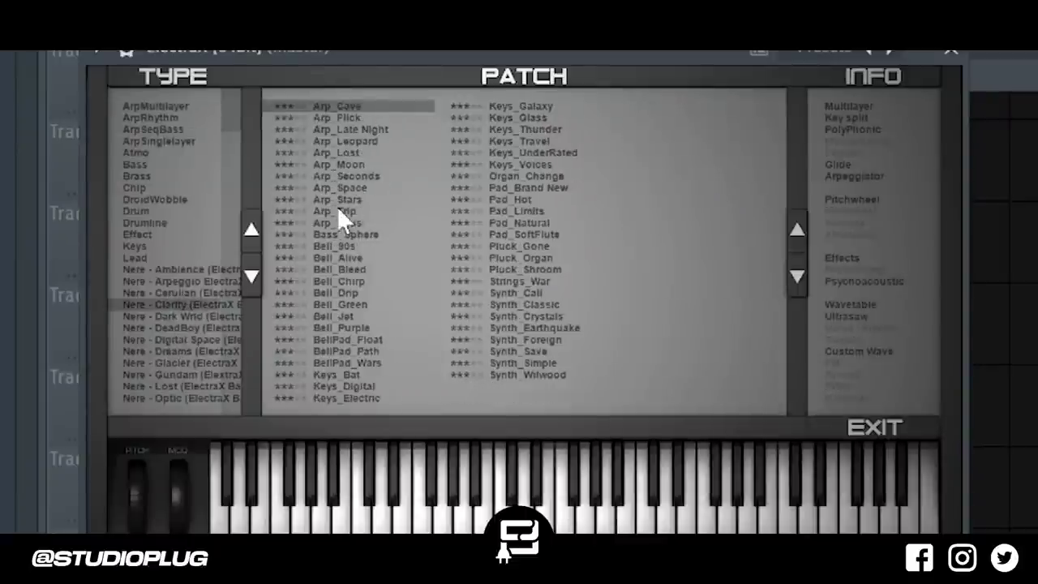
left_click(332, 256)
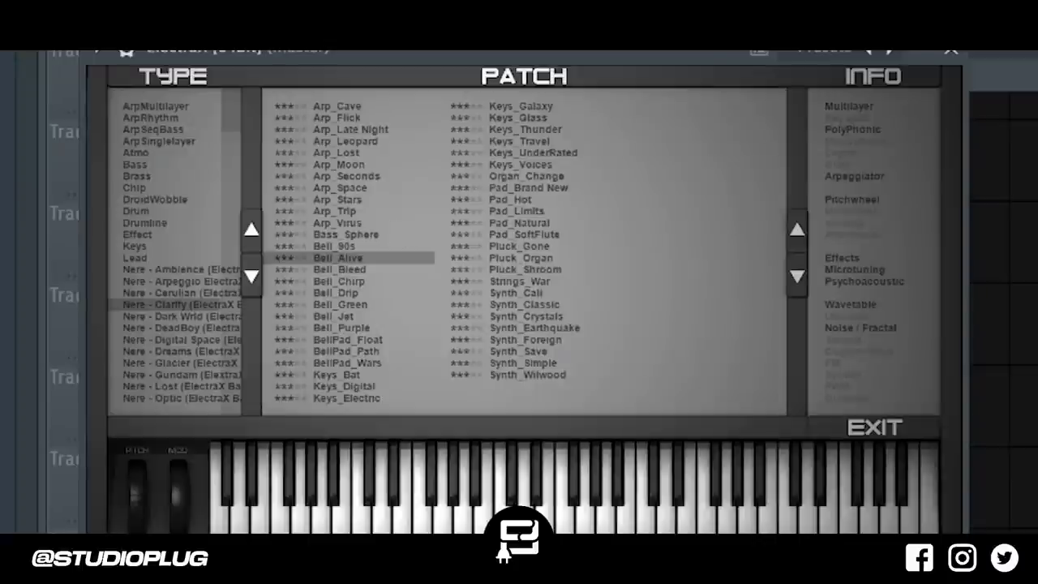
- Load the Gameboy - (160) E MIDI file from the Voltage MIDI kit onto the ElectraX channel and open its notes in the piano roll
key("F6")
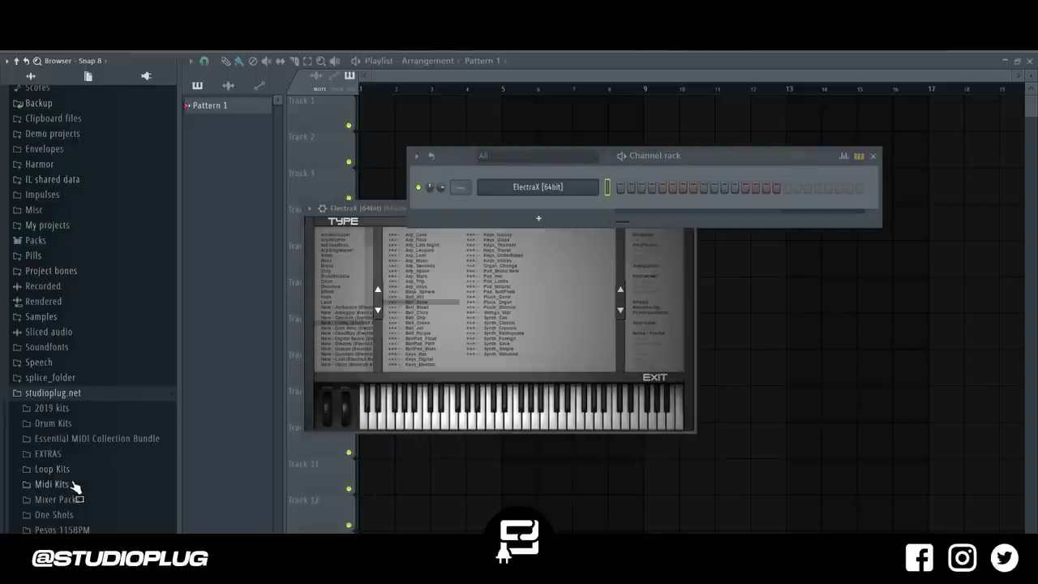
left_click(73, 484)
scroll(73, 484, "down", 10)
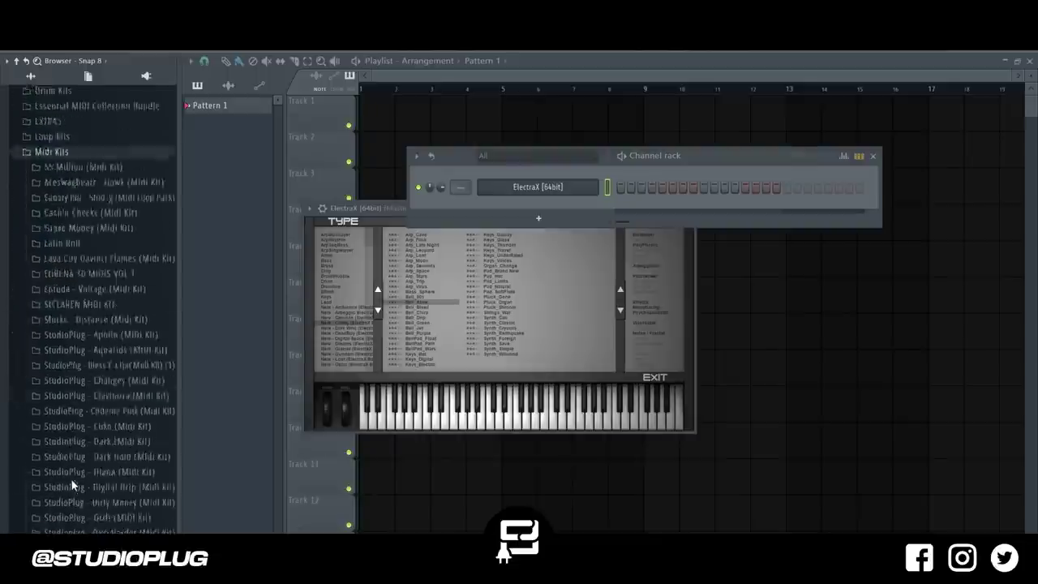
scroll(73, 484, "up", 10)
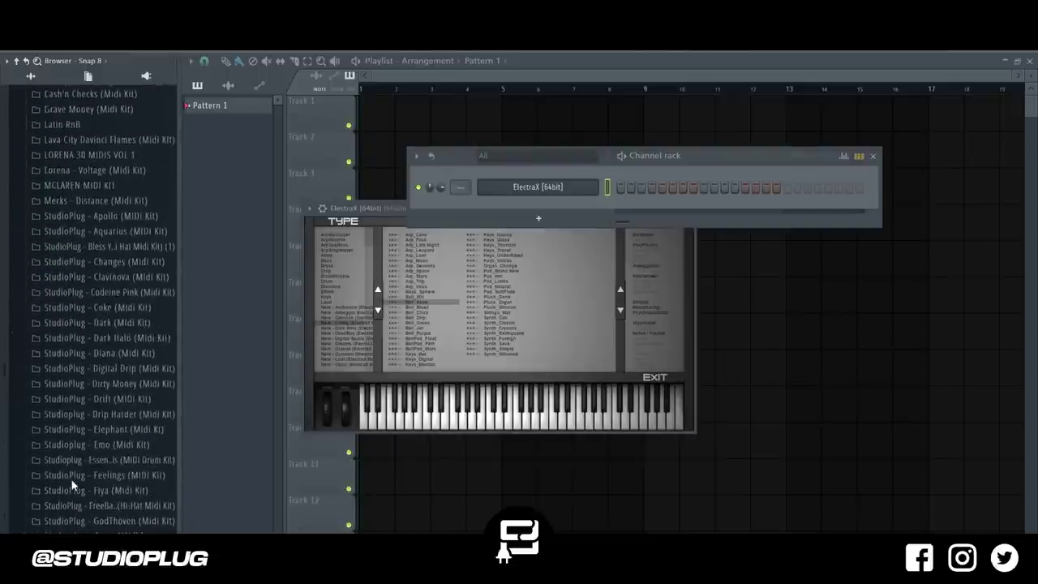
left_click(89, 239)
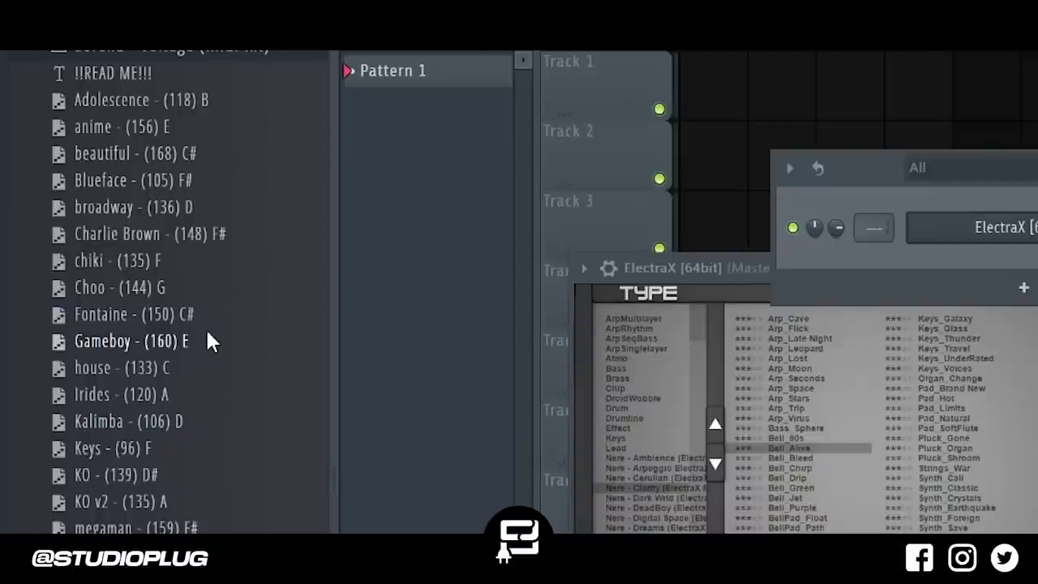
left_click_drag(208, 331, 203, 337)
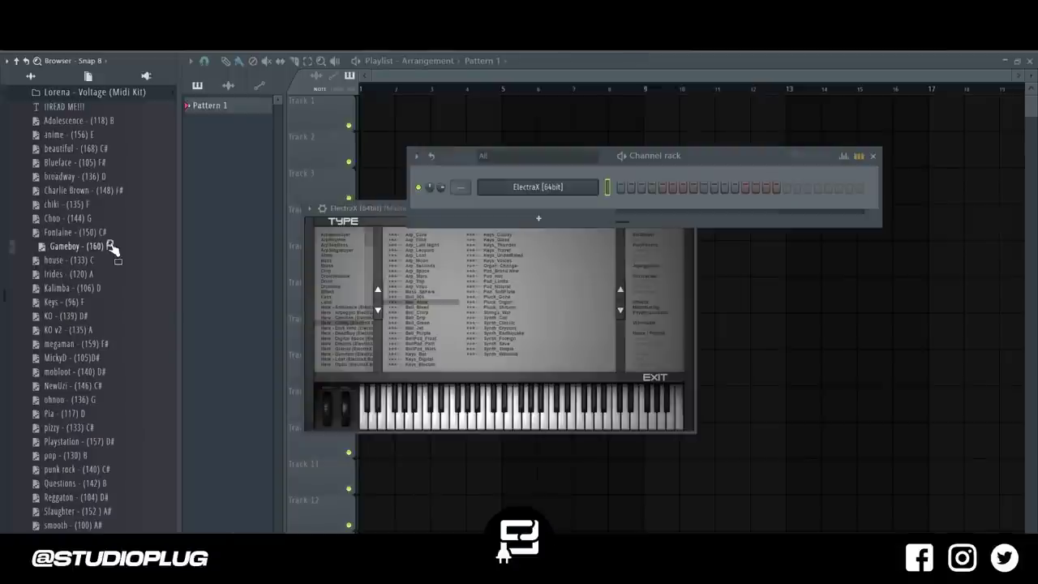
left_click_drag(510, 215, 556, 189)
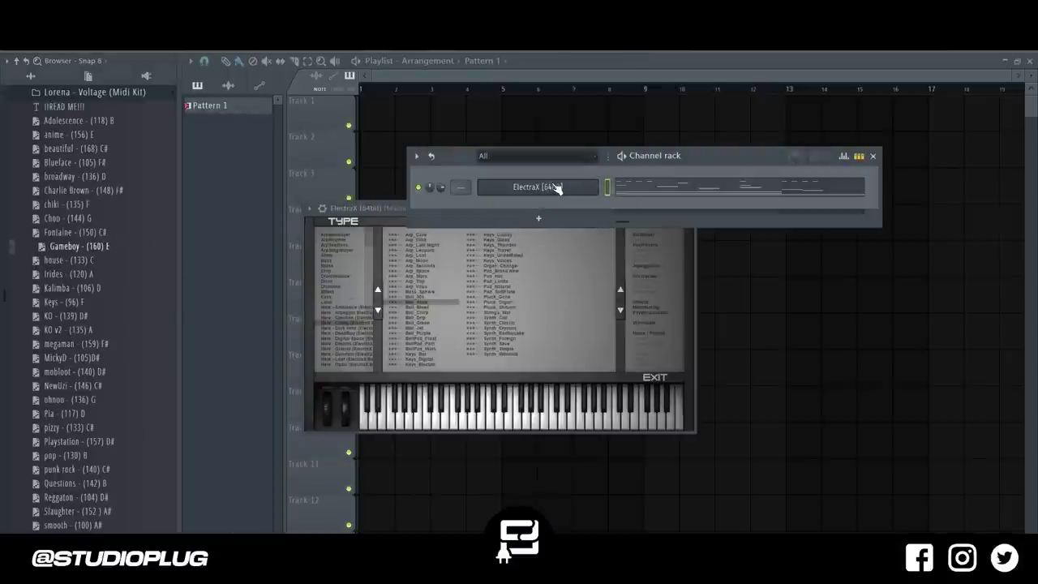
left_click(640, 190)
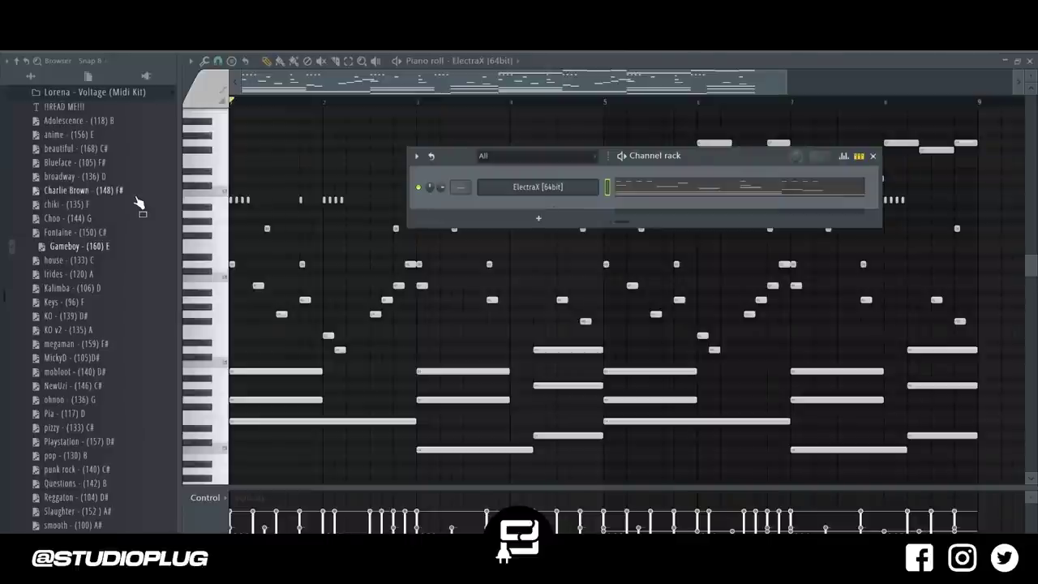
- Close the Midi Kits folder and open the 808s folder of the Sauced drum kit inside StudioPlug - Sauced (Mini Kit)
scroll(113, 219, "up", 10)
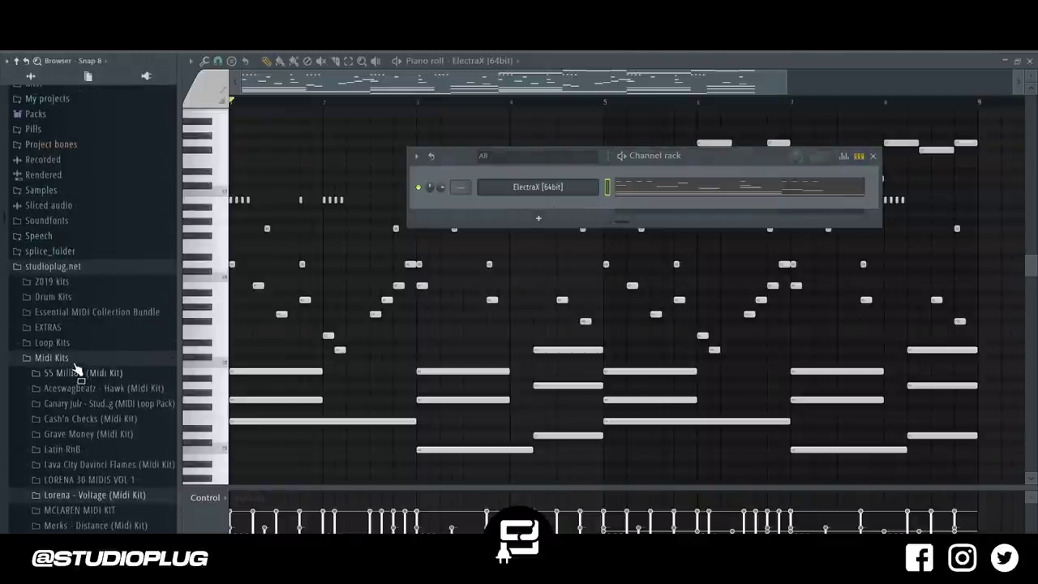
left_click(74, 359)
left_click(74, 423)
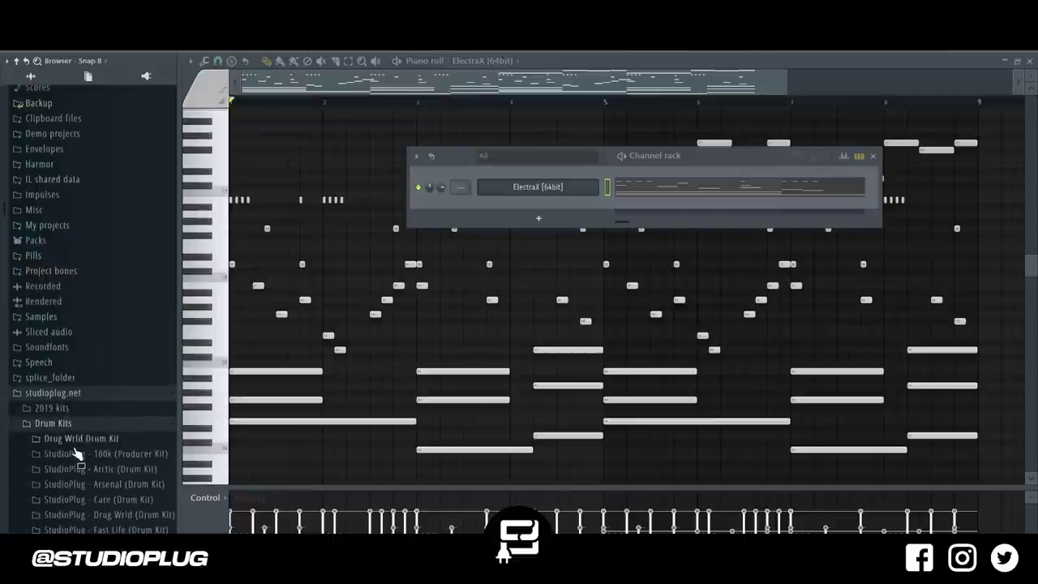
scroll(105, 340, "down", 5)
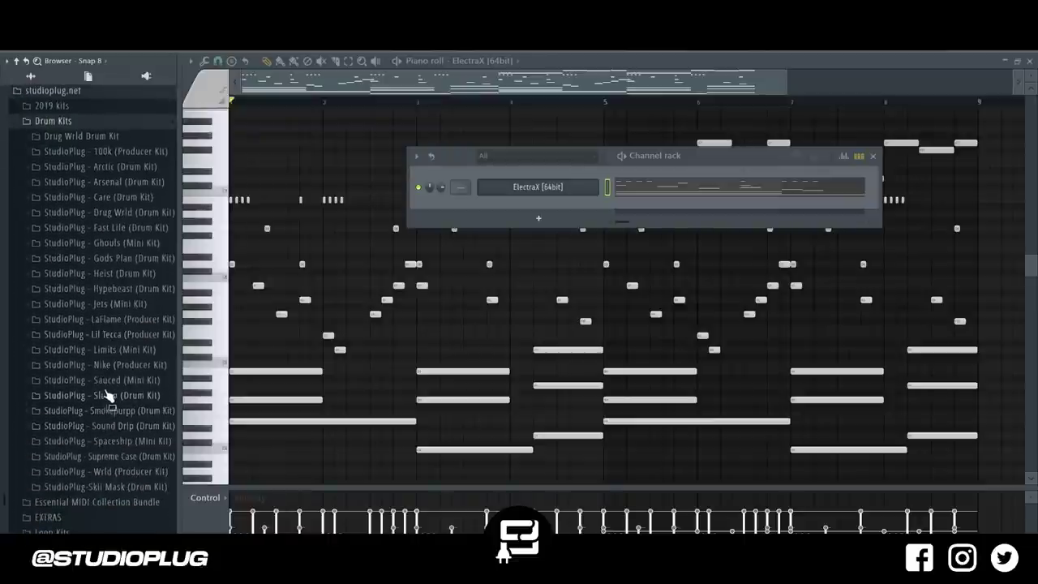
left_click(104, 381)
left_click(110, 440)
left_click(80, 455)
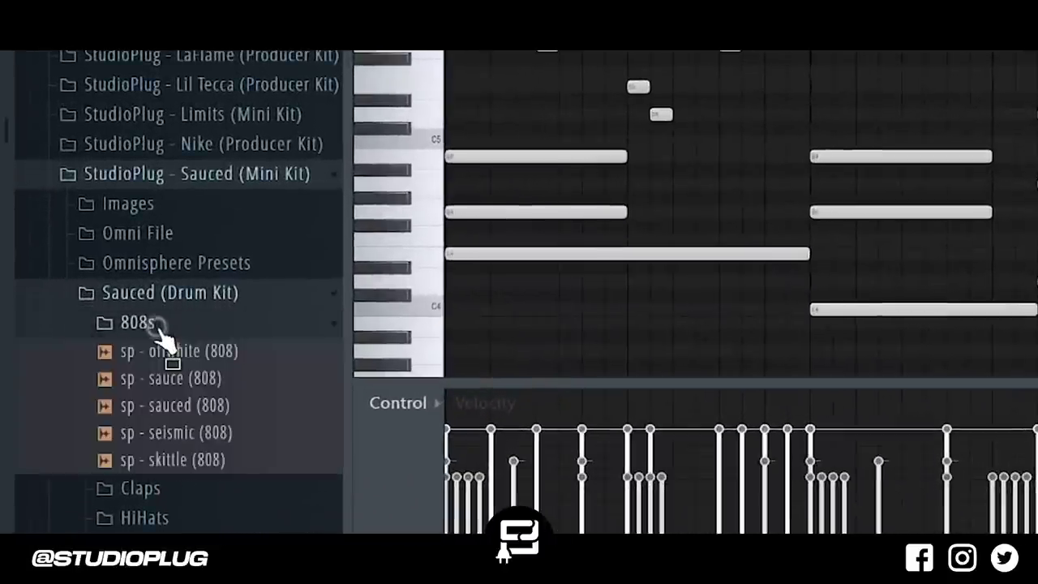
- Play the melody while auditioning 808 samples, and add sp - sauced (808) as a new channel
key("space")
left_click(163, 381)
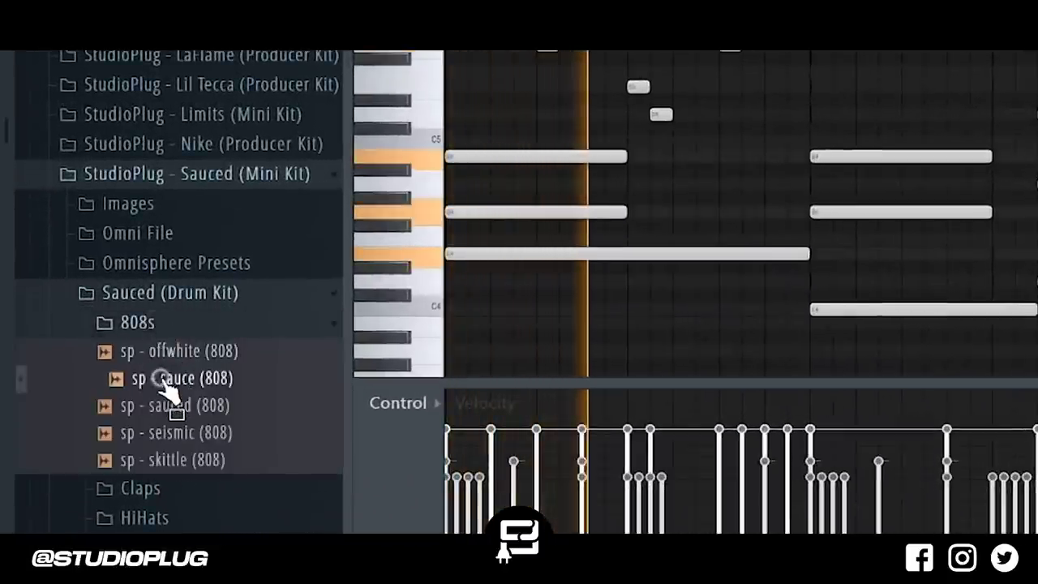
left_click(191, 407)
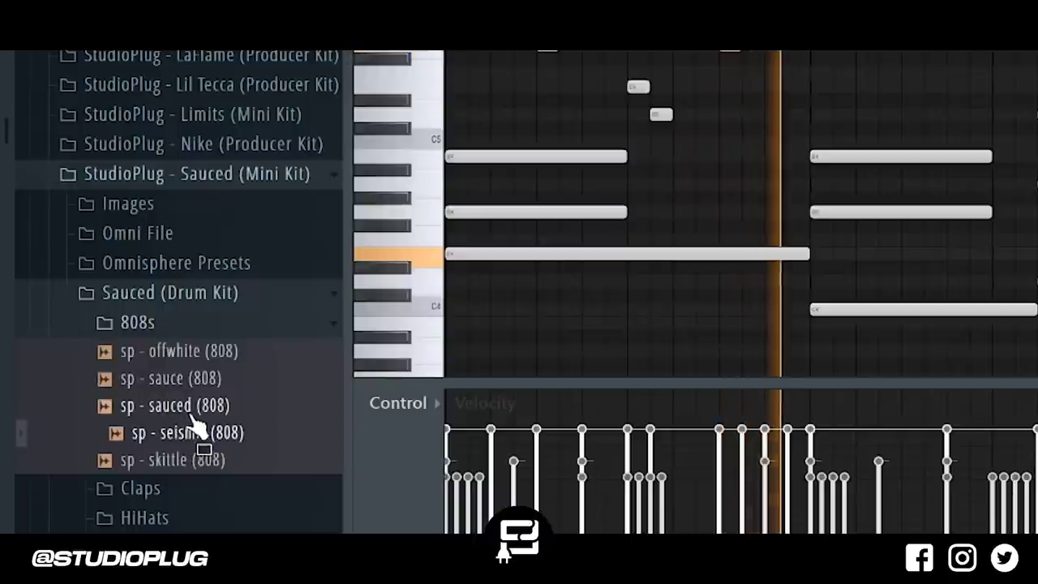
left_click_drag(451, 309, 536, 207)
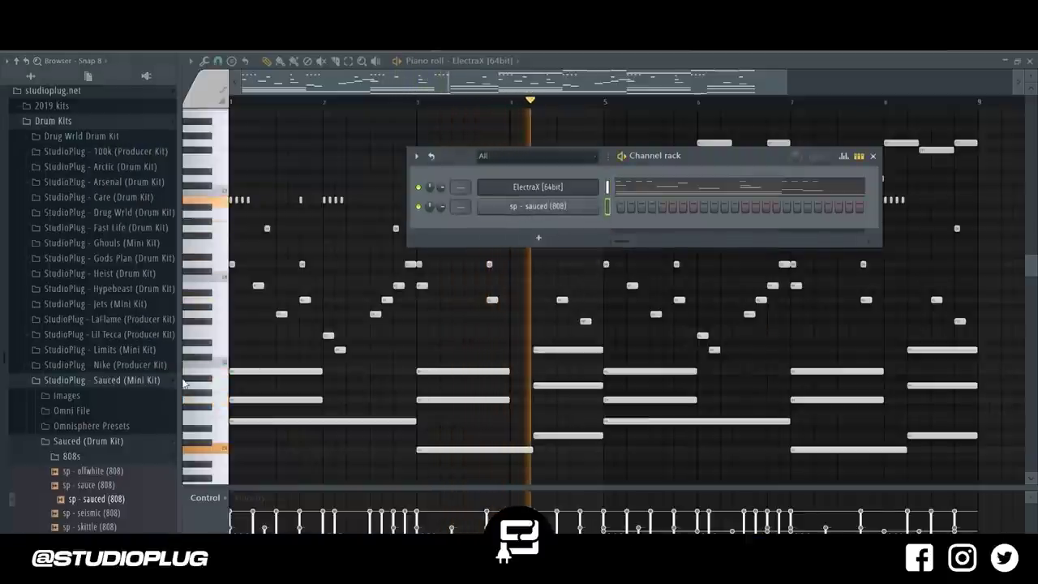
- Audition clap samples in the Sauced drum kit's Claps folder, including sp - changed (clap) and sp - deny (clap)
left_click(113, 442)
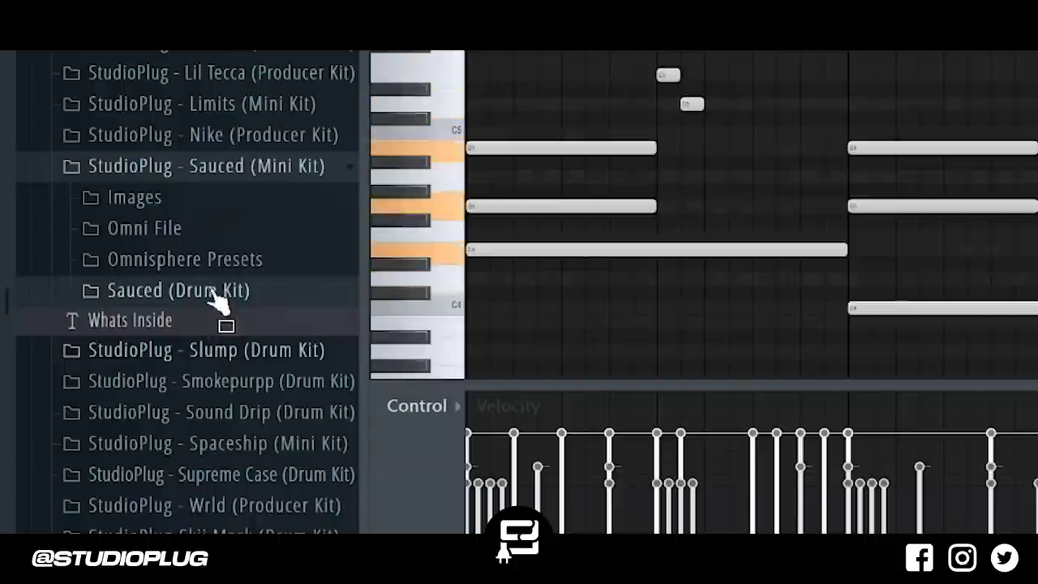
left_click(204, 290)
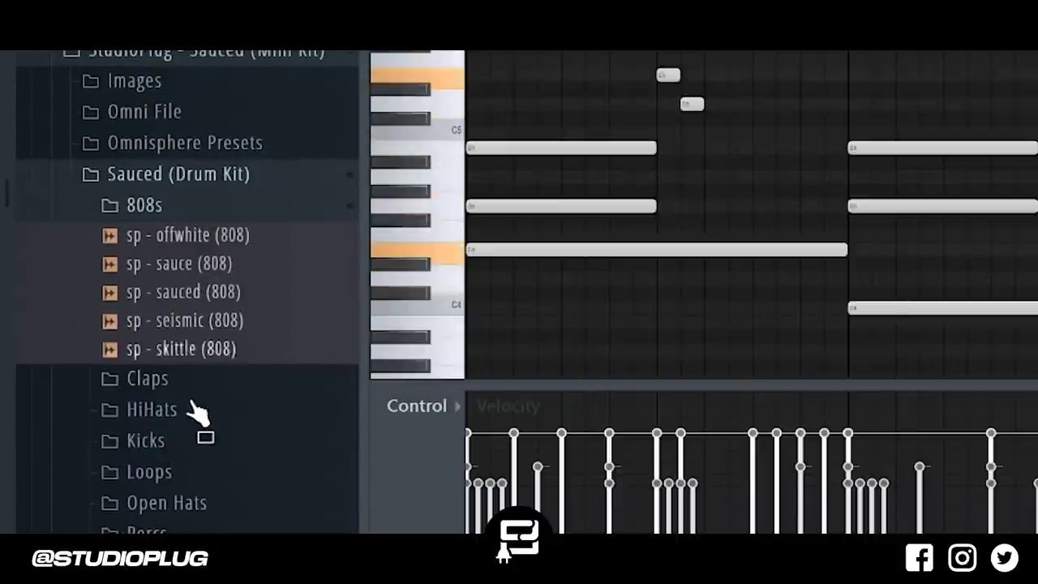
left_click(193, 391)
left_click(197, 398)
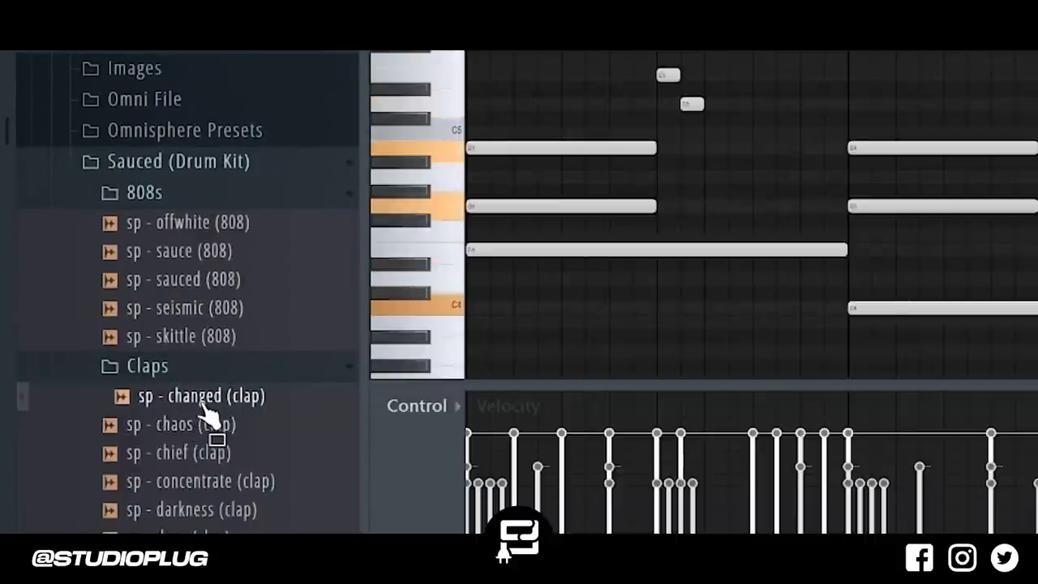
left_click_drag(203, 403, 212, 425)
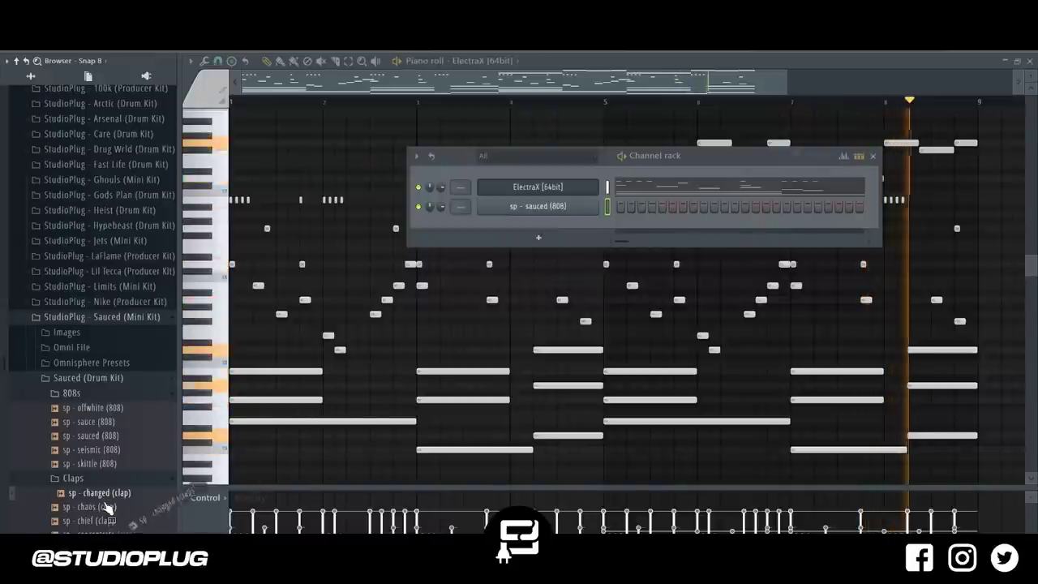
left_click(209, 424)
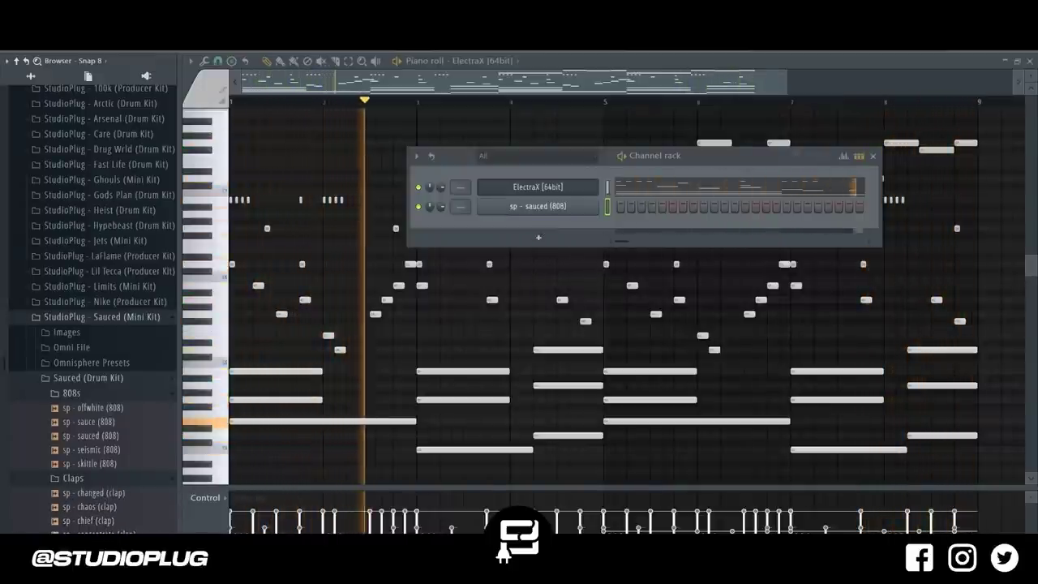
scroll(98, 454, "down", 3)
left_click(105, 479)
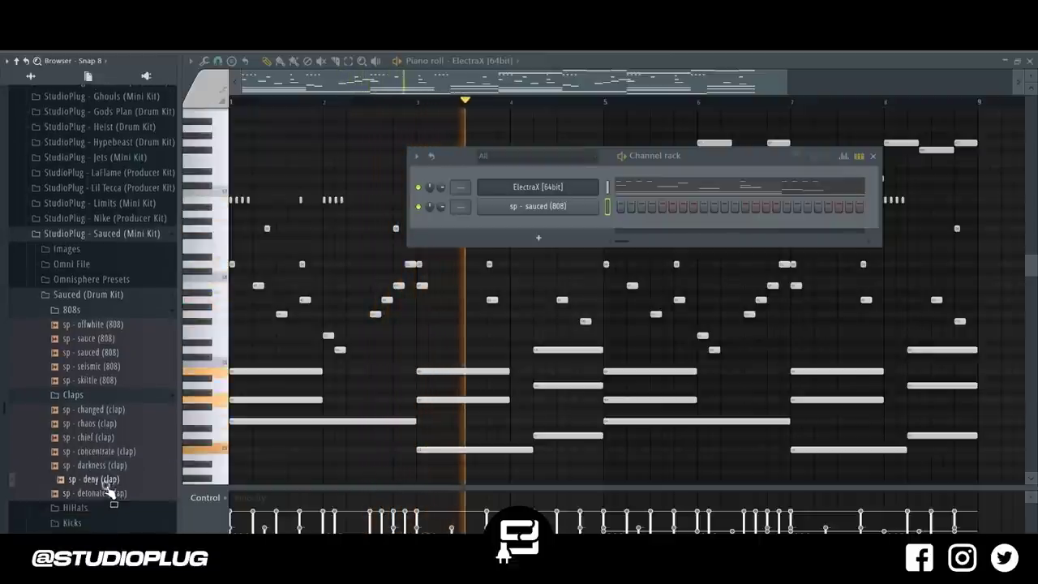
- Add sp - pan (hihat) from the HiHats folder as a new channel and fill its pattern every 2 steps
left_click(98, 509)
scroll(99, 511, "down", 3)
left_click(96, 521)
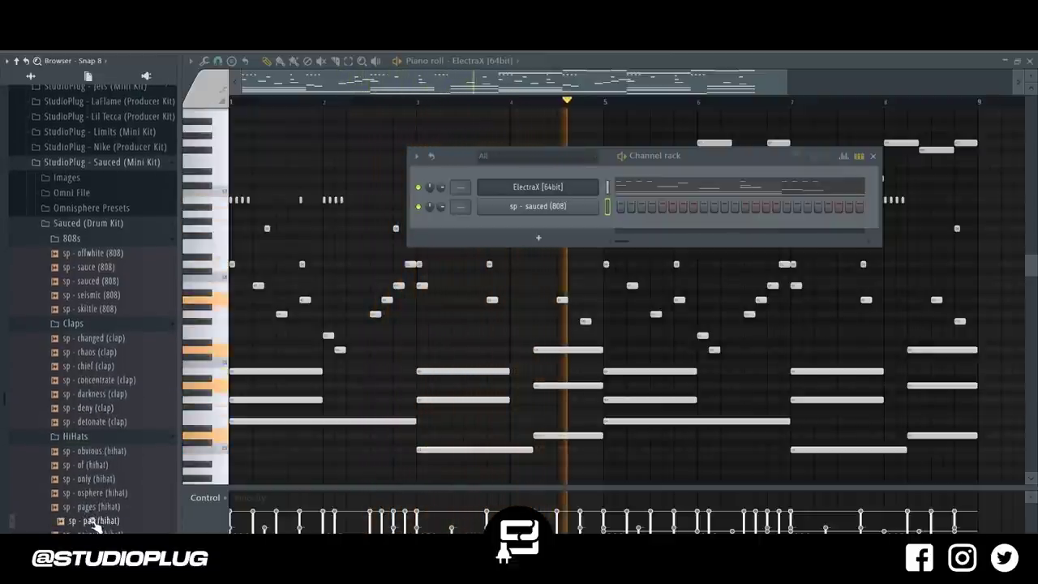
left_click_drag(96, 523, 502, 225)
right_click(601, 222)
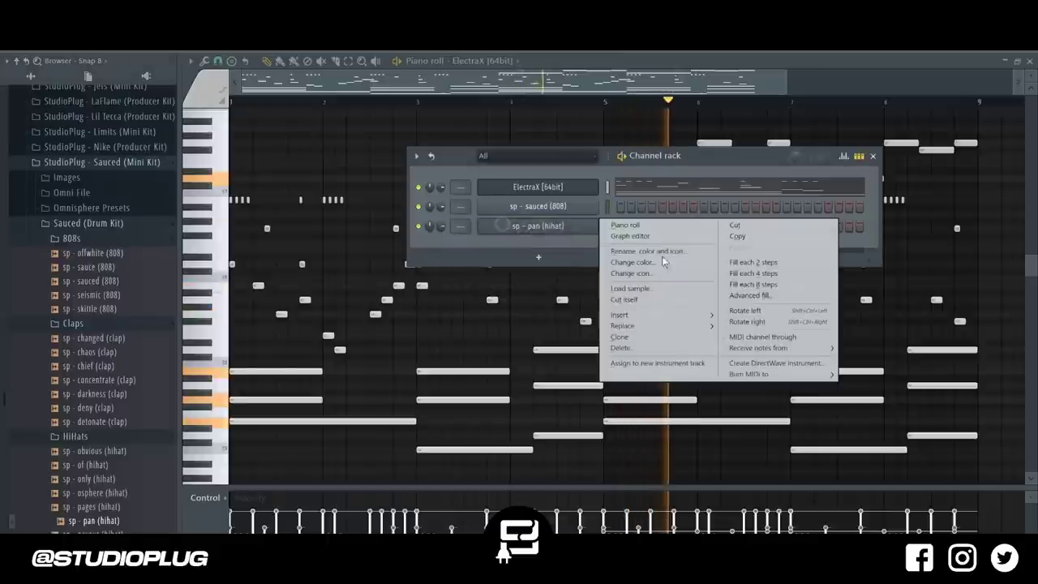
left_click(743, 274)
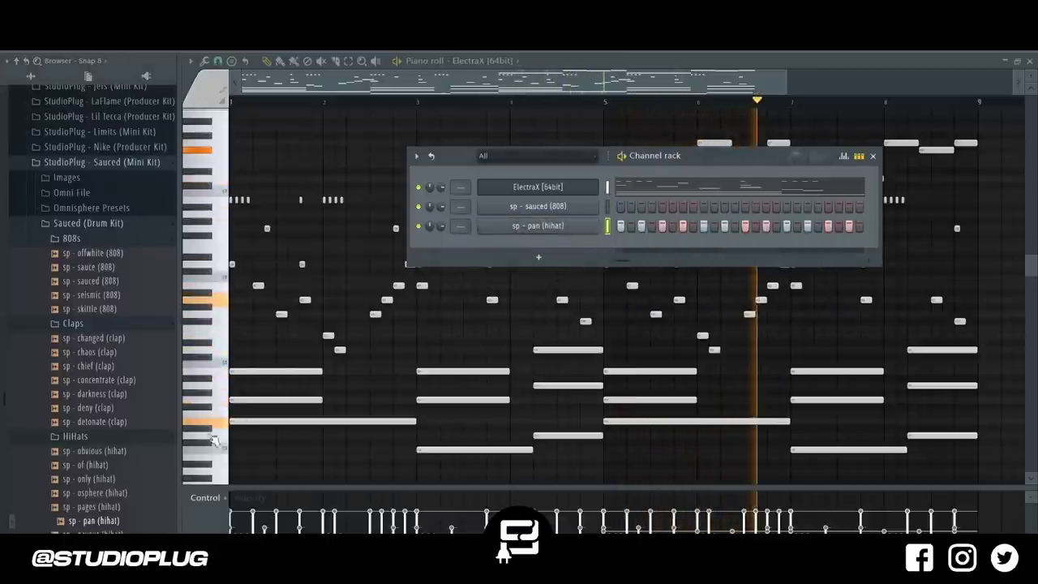
- Try other hi-hat samples, including sp - of (hihat), and replace the hi-hat channel's sample with sp - posty (hihat)
middle_click(120, 510)
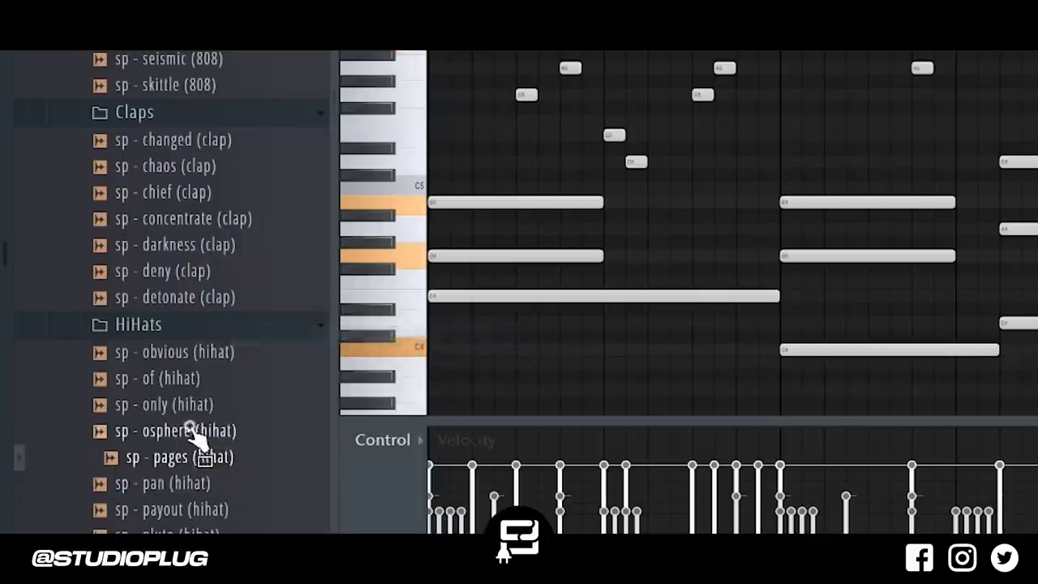
middle_click(103, 493)
left_click(202, 406)
left_click(198, 379)
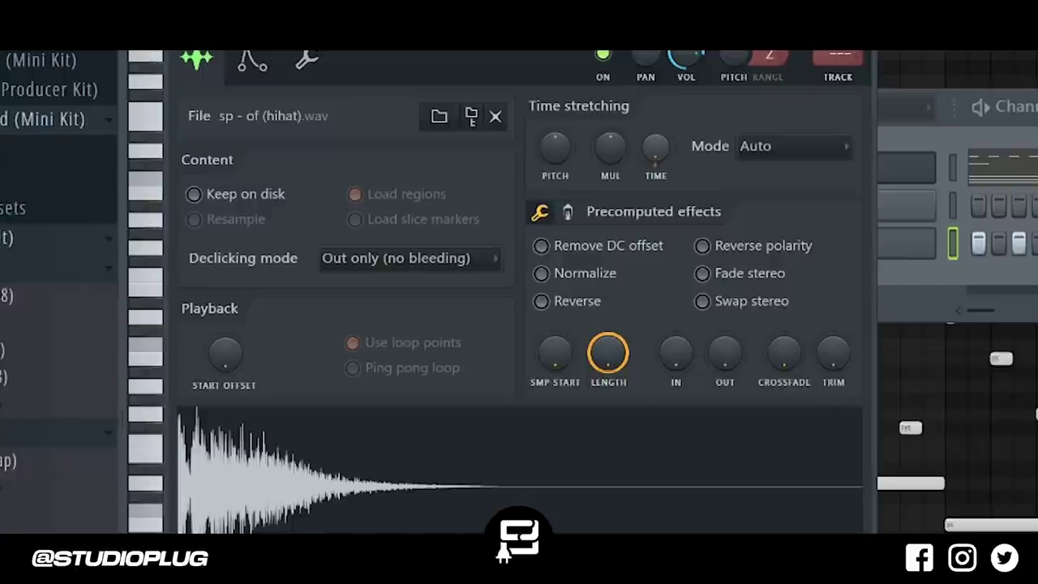
key("F6")
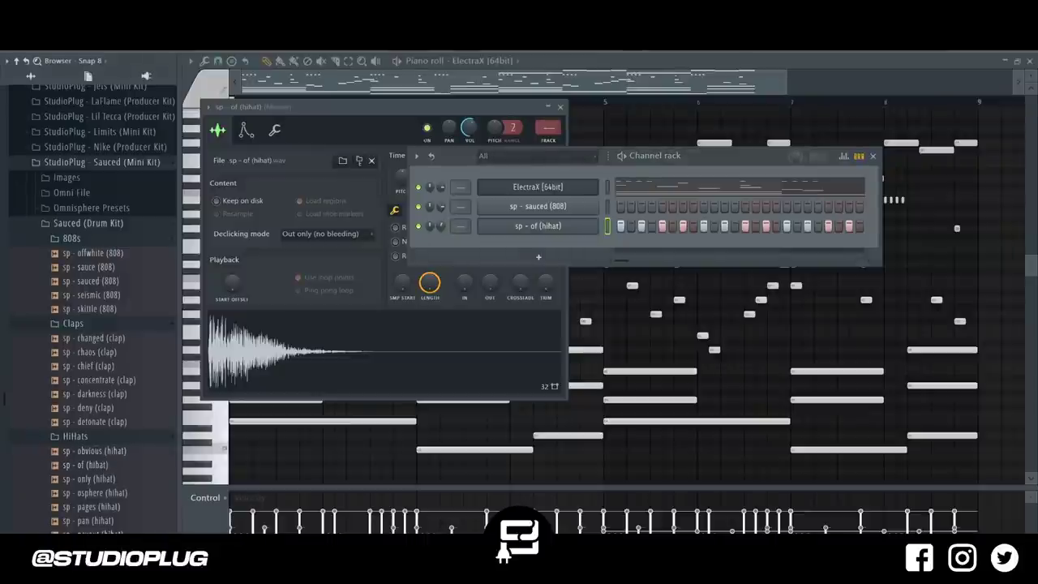
scroll(96, 477, "down", 3)
left_click(105, 448)
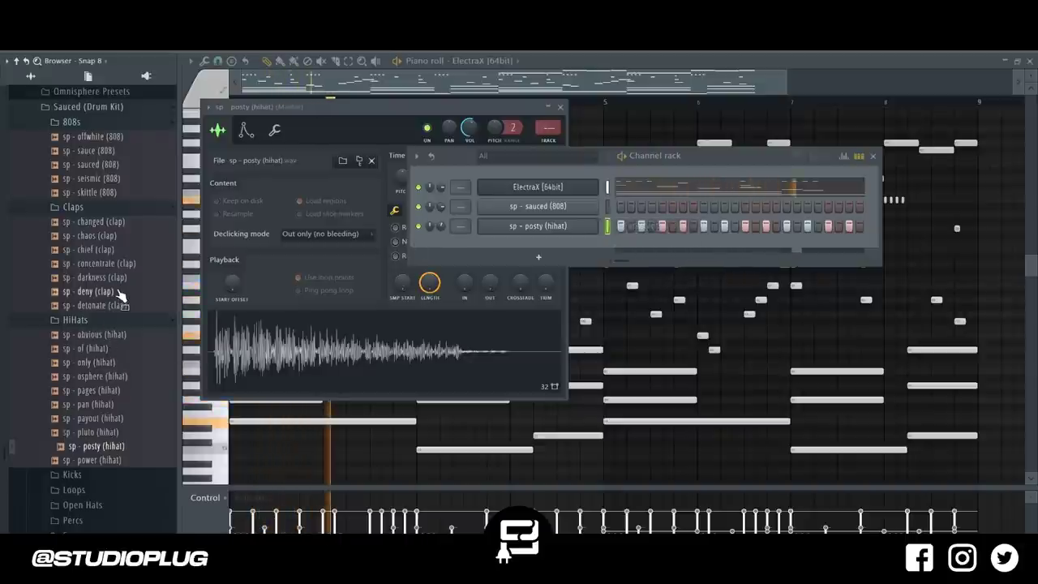
- Audition sp - chaos (clap), and add sp - changed (clap) as a new channel below the hi-hat
left_click(121, 236)
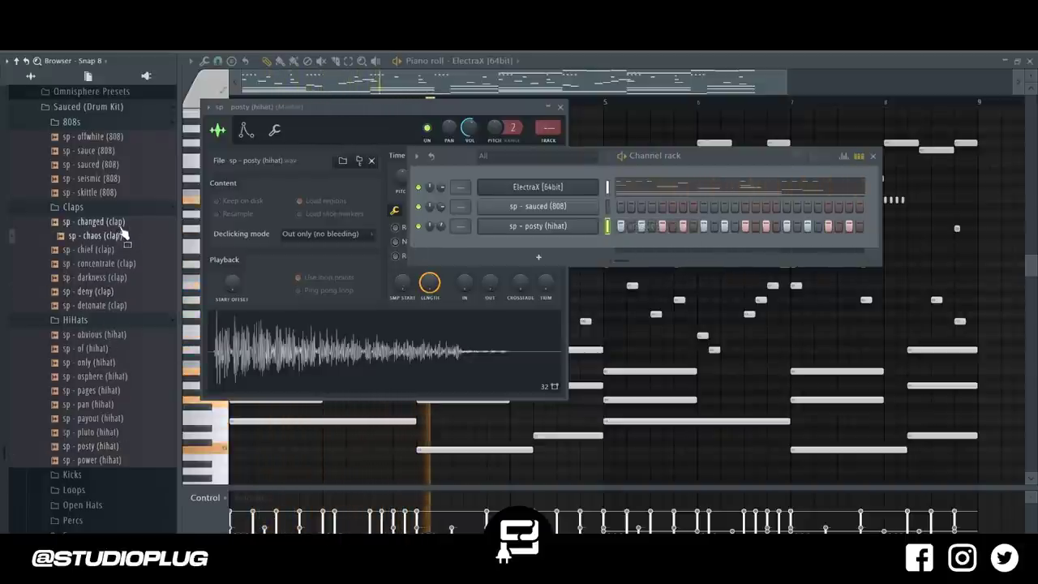
left_click_drag(114, 222, 477, 248)
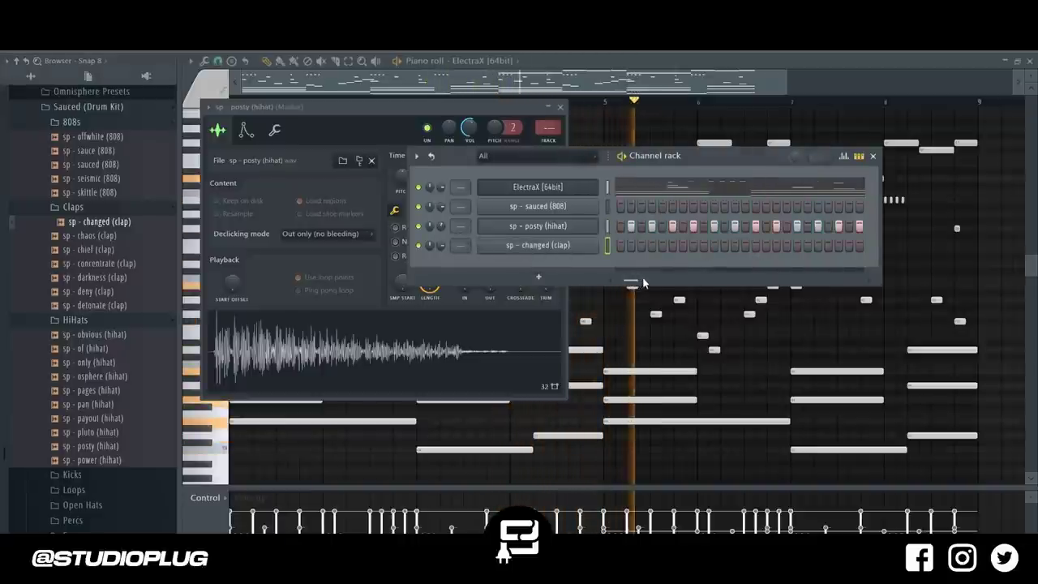
- Place a clap on beat 3 of each of bars 1 to 4 in the sp - changed (clap) piano roll
right_click(596, 243)
left_click(628, 242)
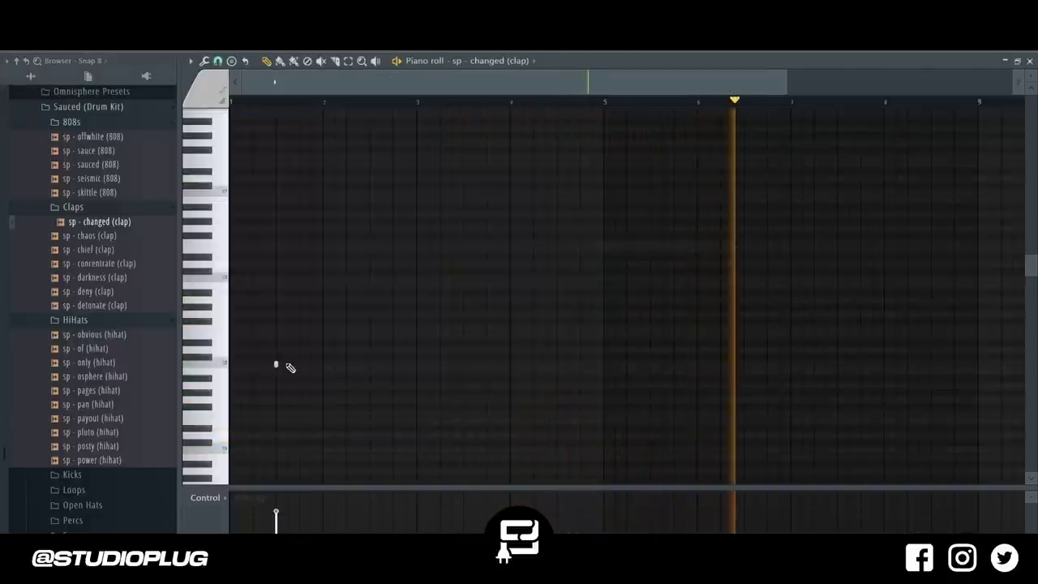
key("space")
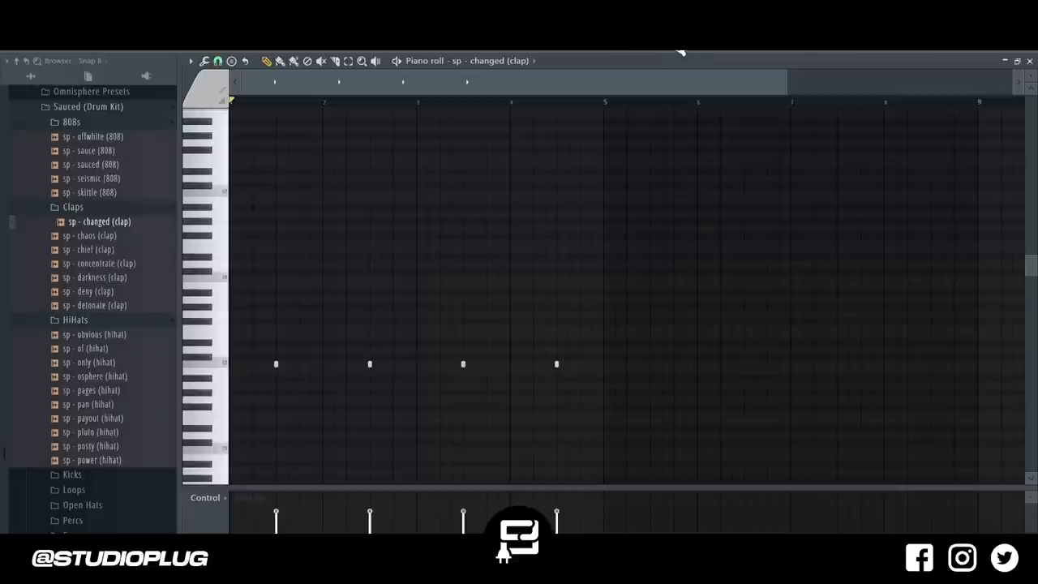
key("F6")
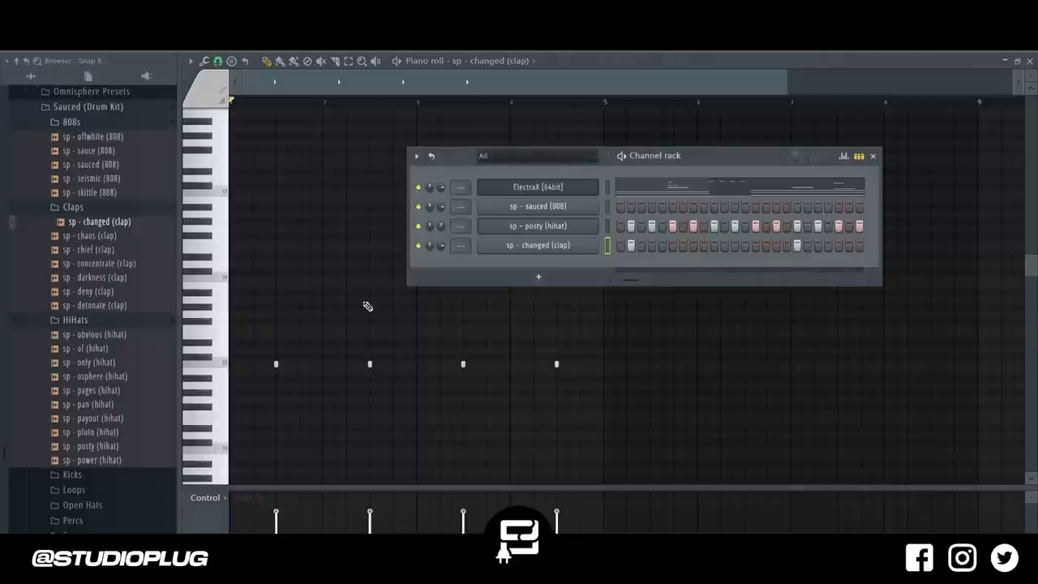
- Audition the kick samples in the Ghouls drum kit, including sp - breal, sp - breathe, sp - bunkin and sp - burning, then close that kit
left_click(77, 320)
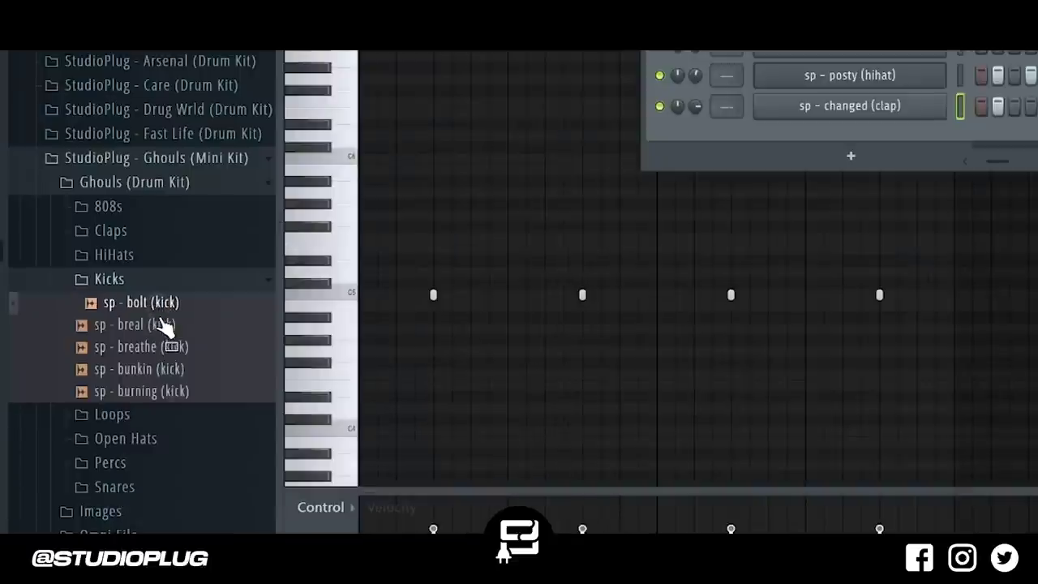
left_click(162, 325)
left_click(160, 351)
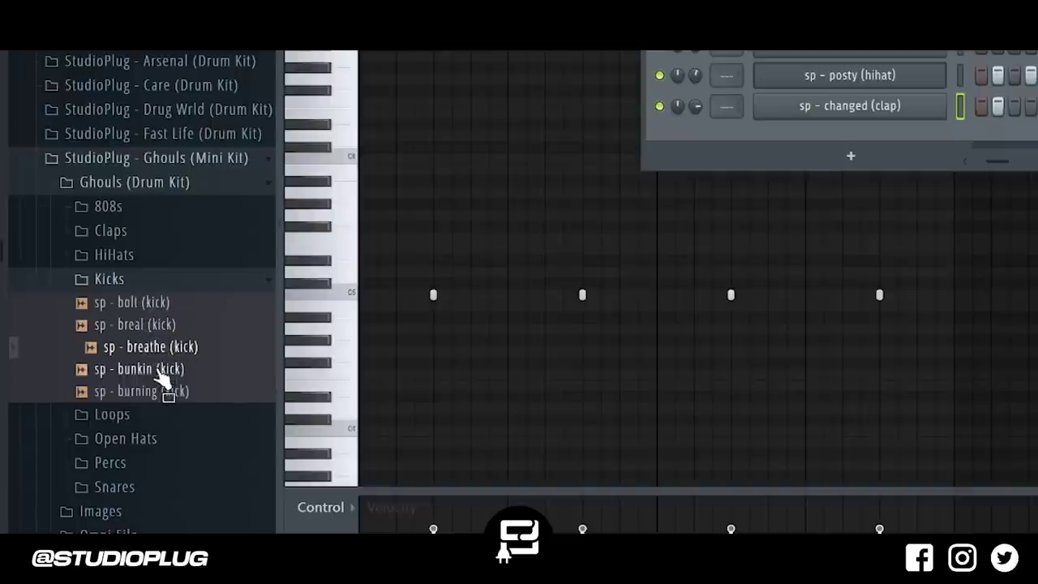
left_click(160, 371)
left_click(162, 393)
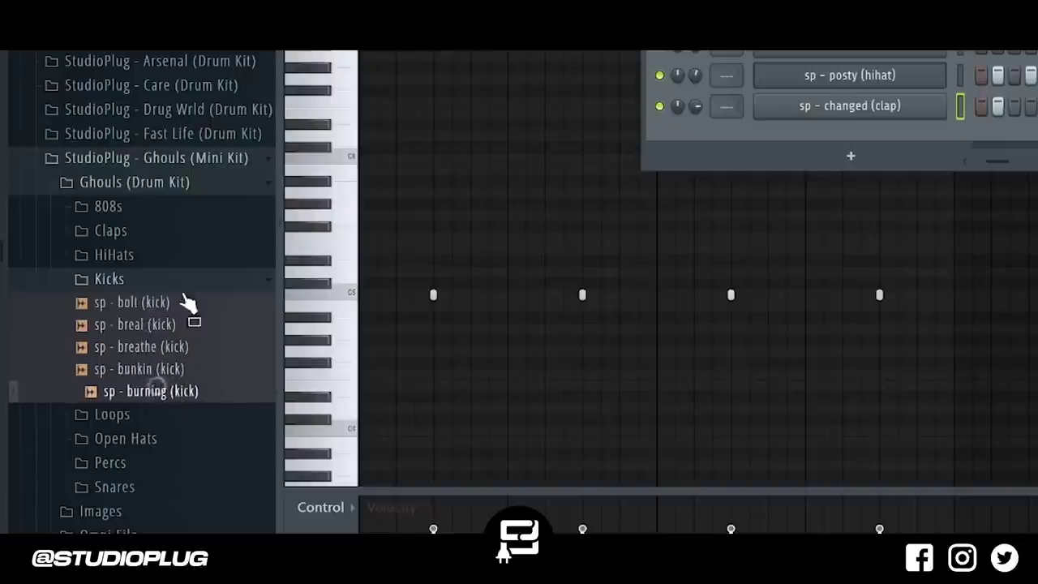
left_click(194, 278)
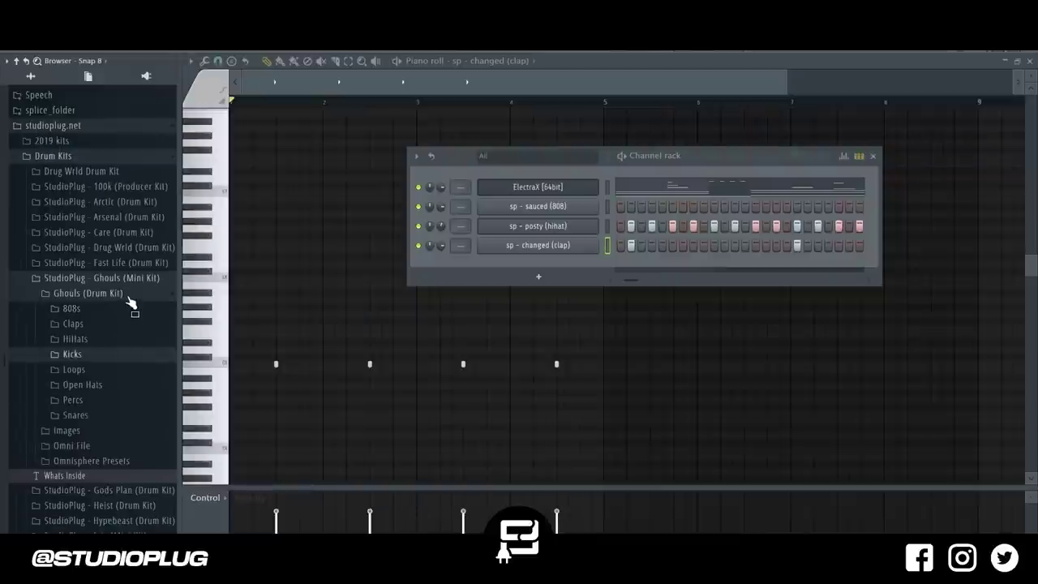
left_click(198, 185)
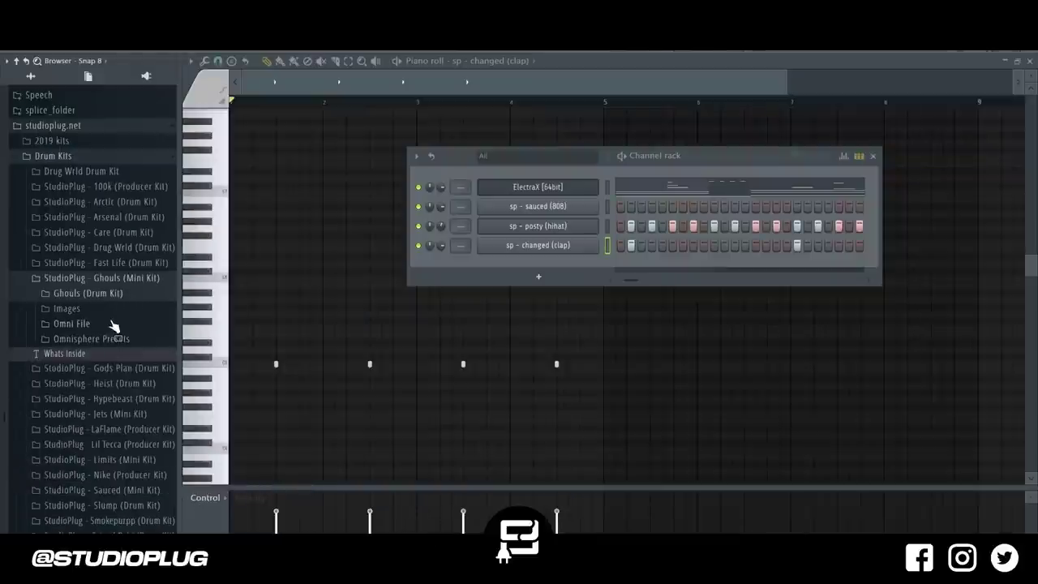
left_click(116, 281)
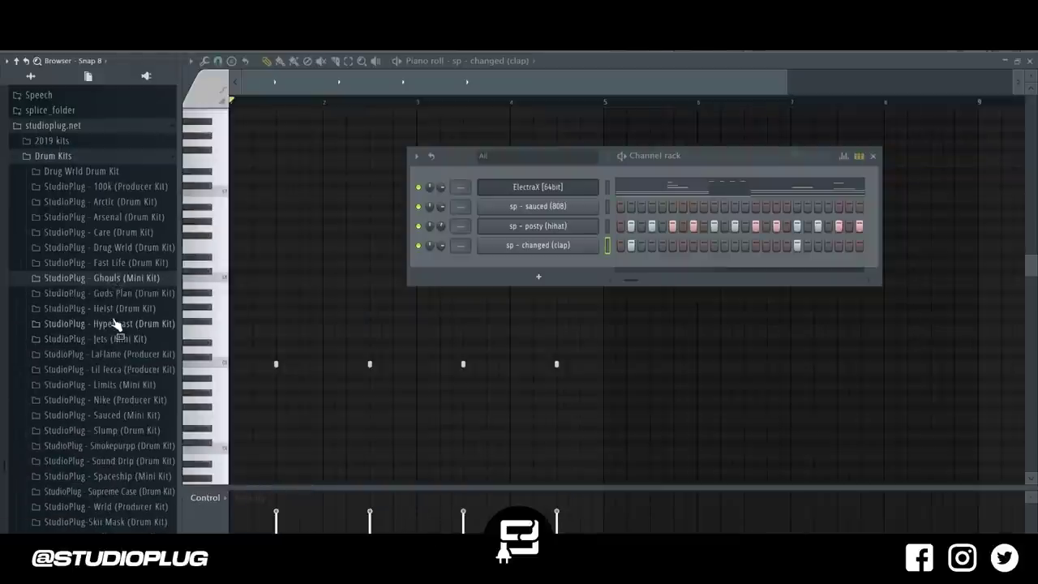
- Audition kicks in the Limits drum kit's Kicks folder and add sp - hip (kick) as a new channel below the clap
left_click(105, 385)
left_click(106, 415)
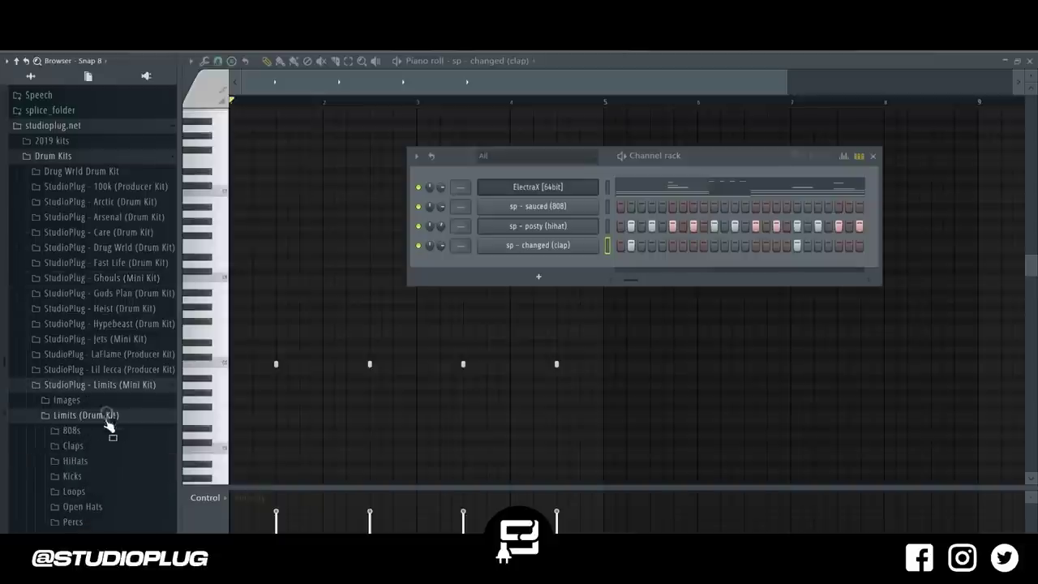
left_click(75, 476)
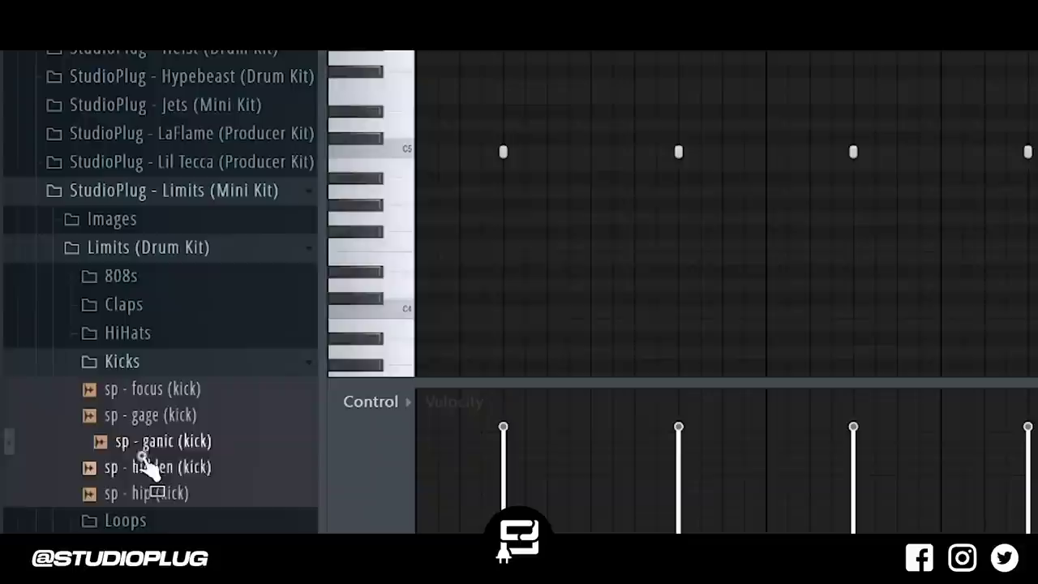
left_click(86, 532)
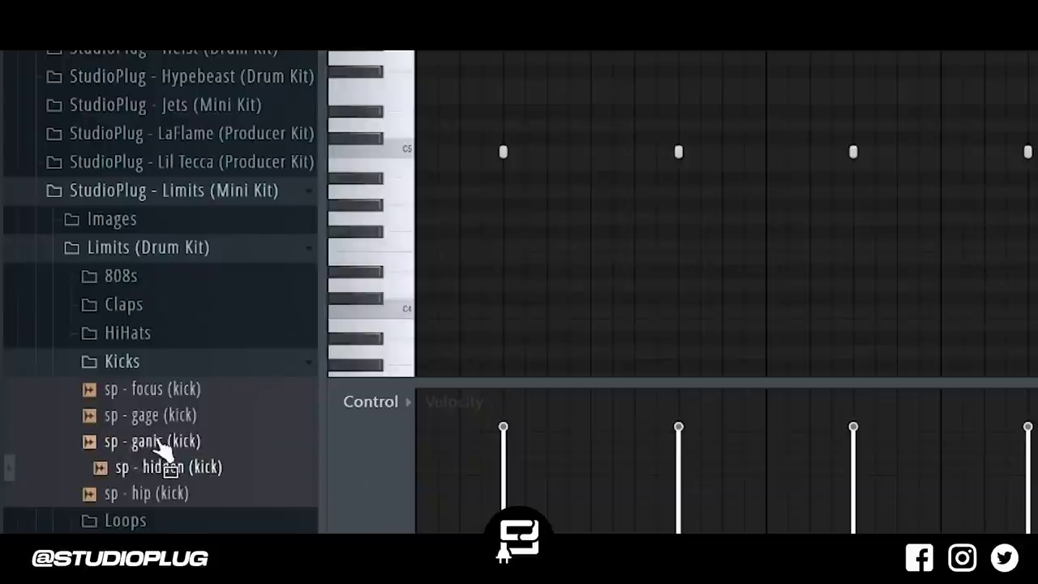
left_click(92, 519)
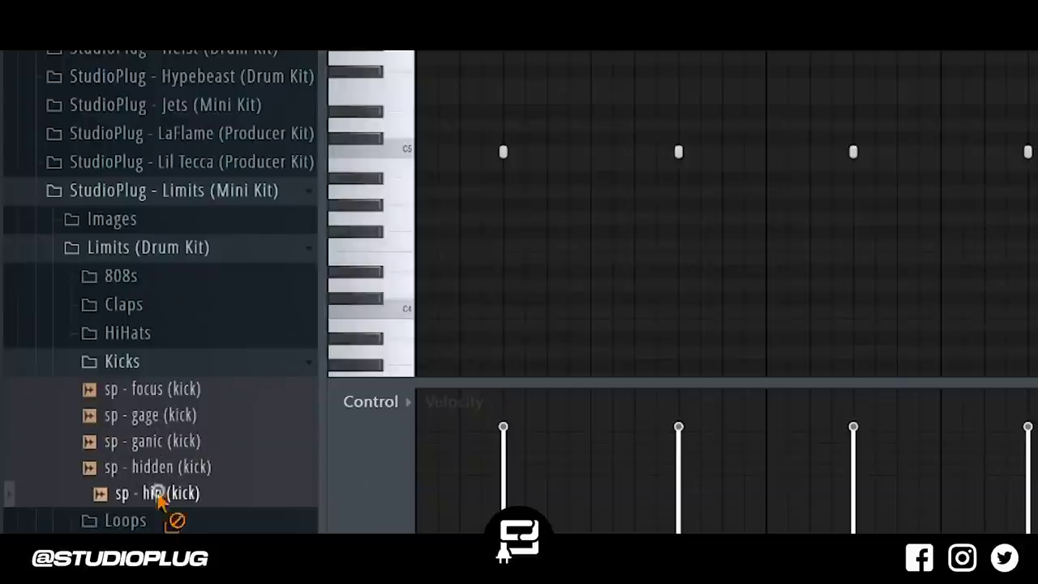
left_click_drag(158, 496, 962, 130)
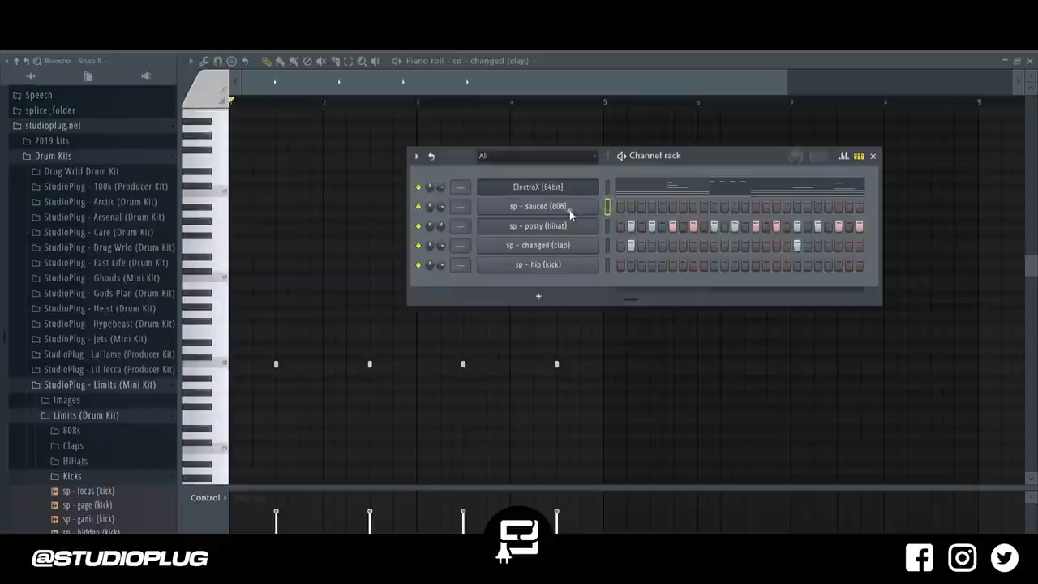
- Place sp - sauced (808) notes matching the start of each lowest melody note: E4, C4 and D4 across bars 1–4, repeated in bars 5–8
right_click(566, 208)
left_click(624, 207)
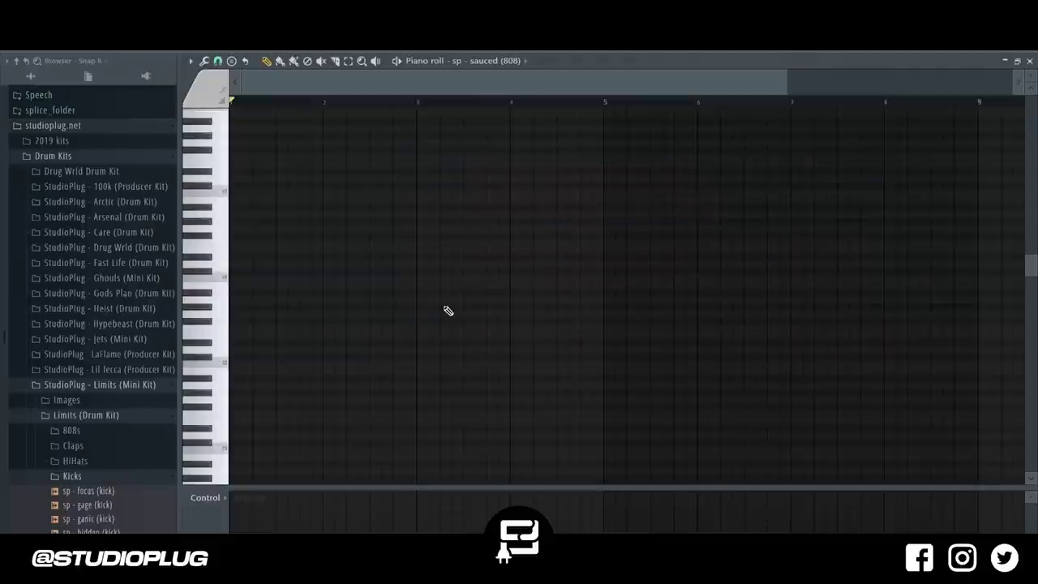
key("alt+v")
scroll(444, 306, "up", 2)
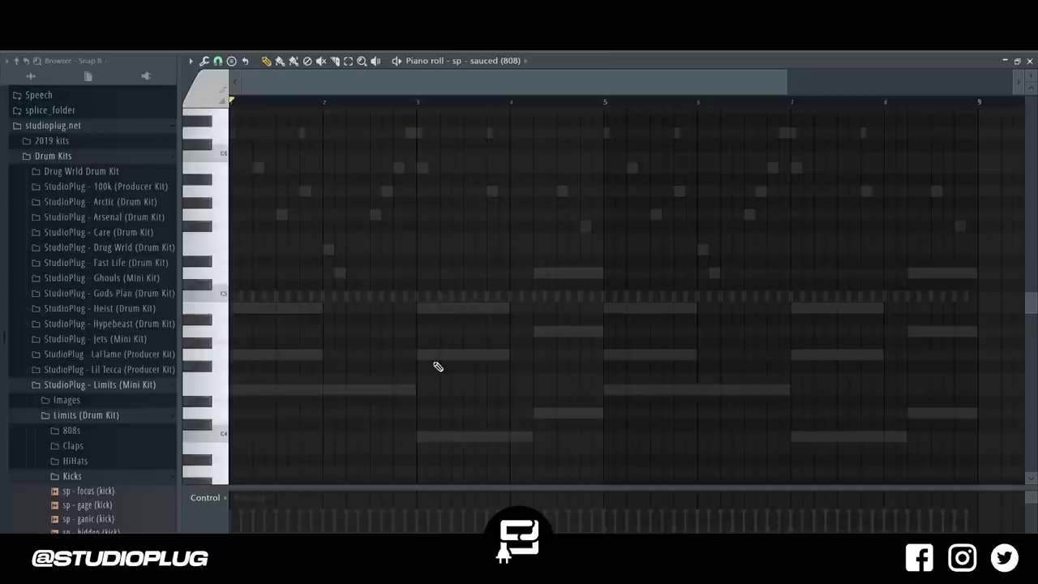
scroll(332, 371, "down", 2)
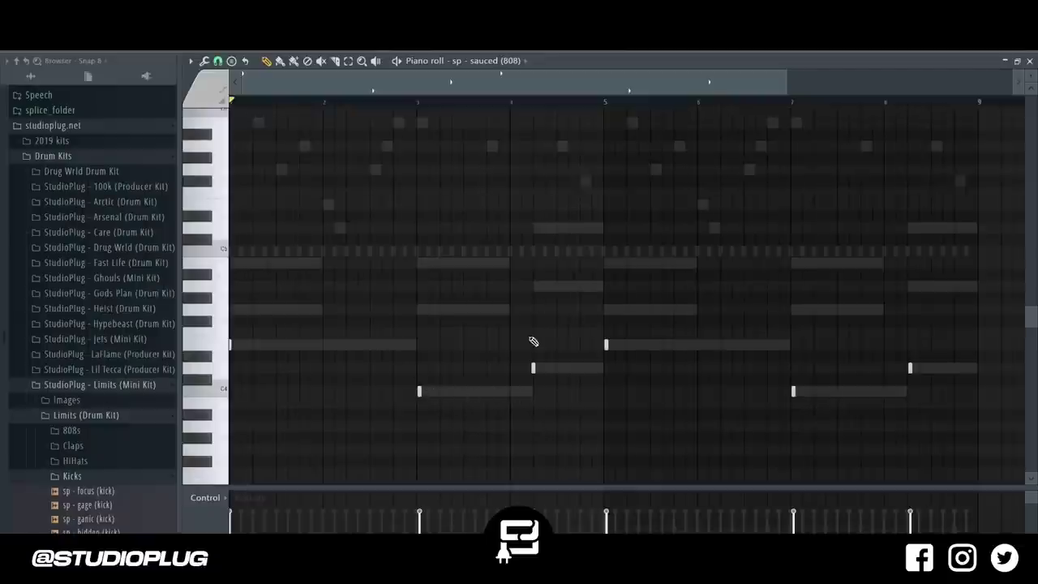
- Hide the ghost notes and move all the 808 notes up one octave
scroll(654, 292, "up", 2)
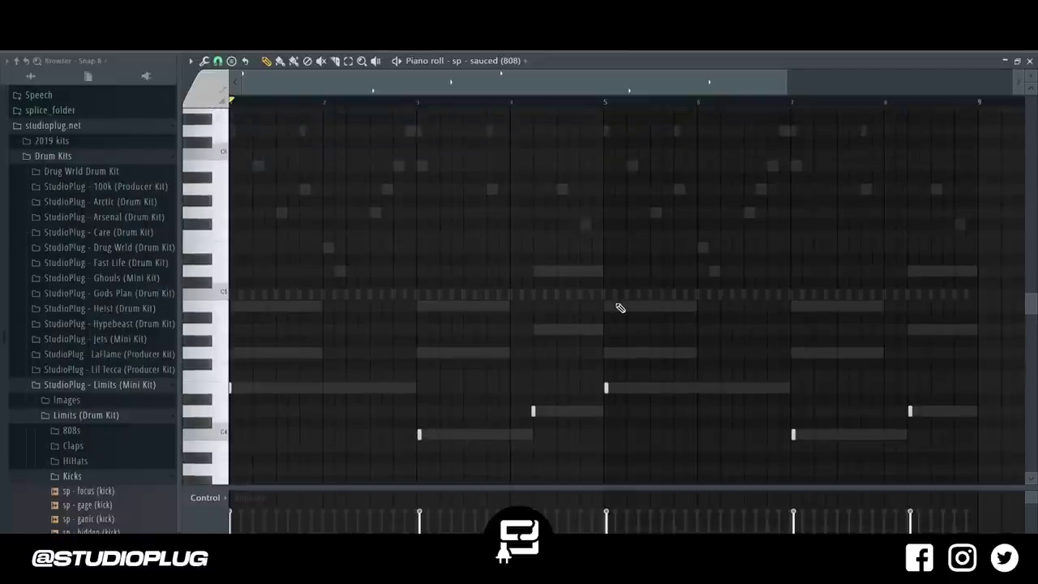
scroll(620, 308, "up", 1)
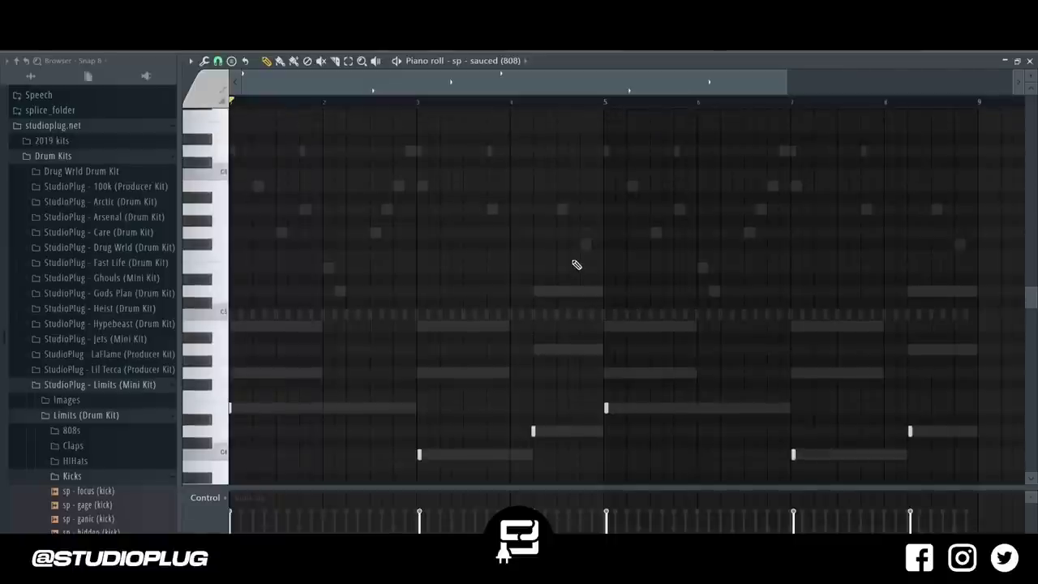
key("alt+v")
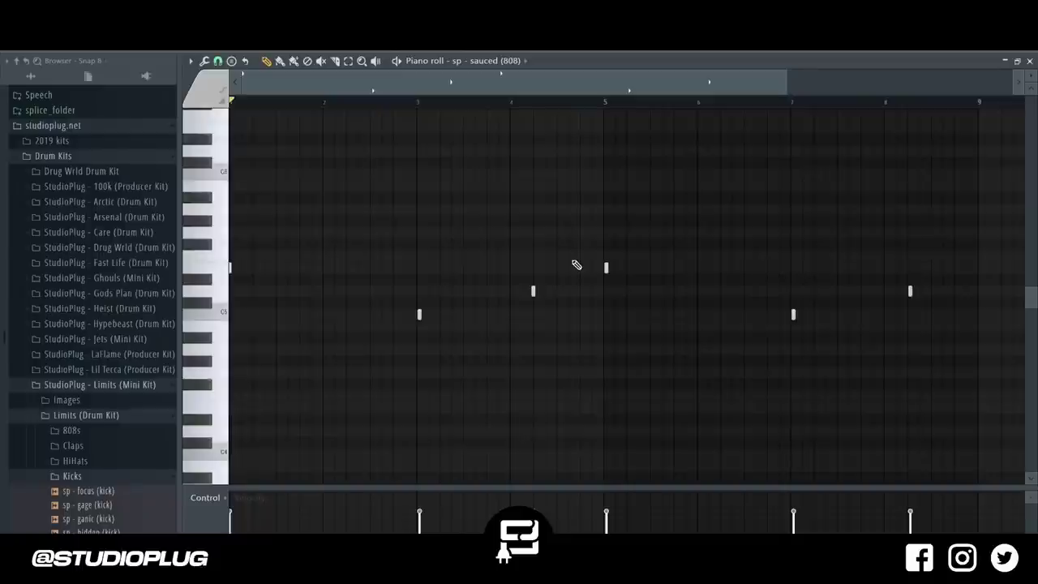
- Add a second C5 808 note in bar 3 during playback, and lengthen all 808 notes with the snap set to 1/4 beat
key("space")
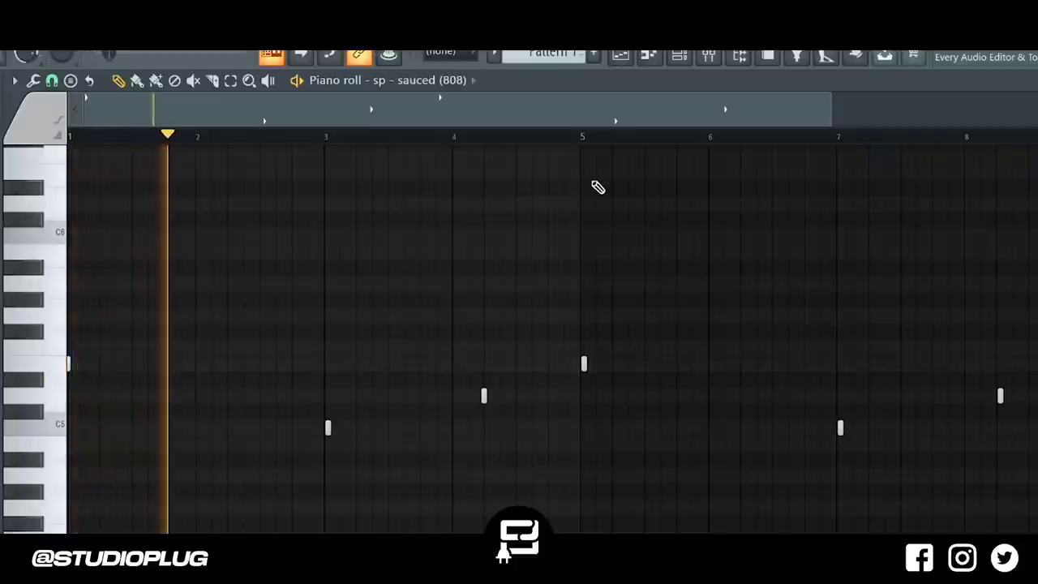
left_click(373, 428)
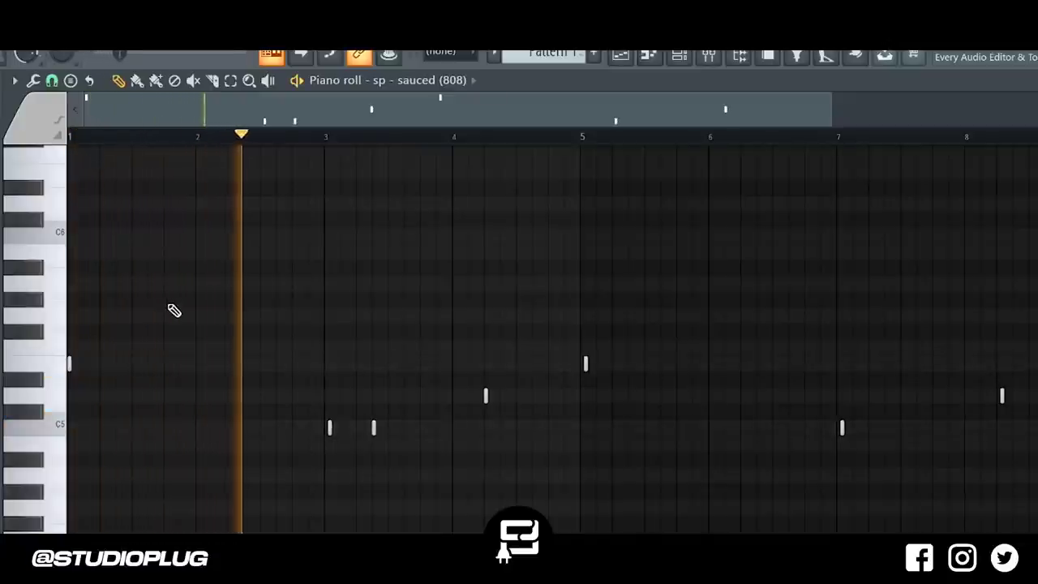
left_click(51, 80)
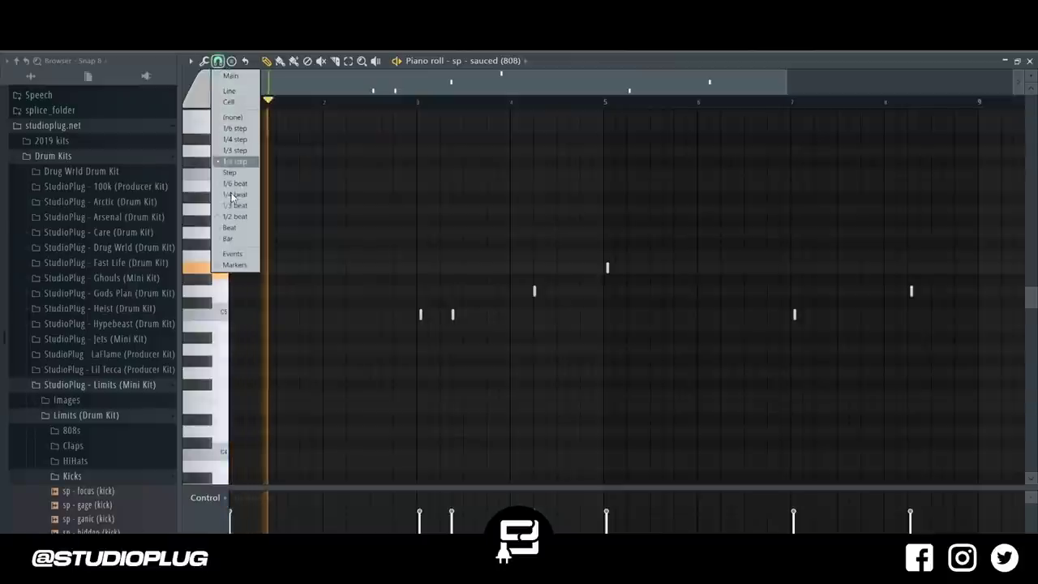
left_click(232, 194)
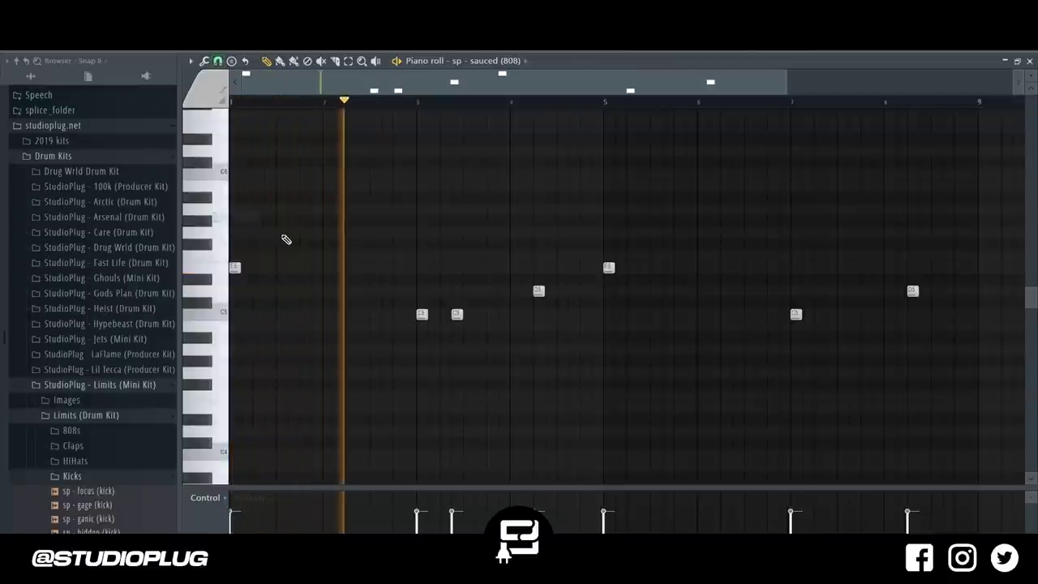
- Try a C5 808 note midway through bar 3, and place it on beat 4 of that bar instead
left_click(476, 315)
key("space")
key("space")
right_click(476, 315)
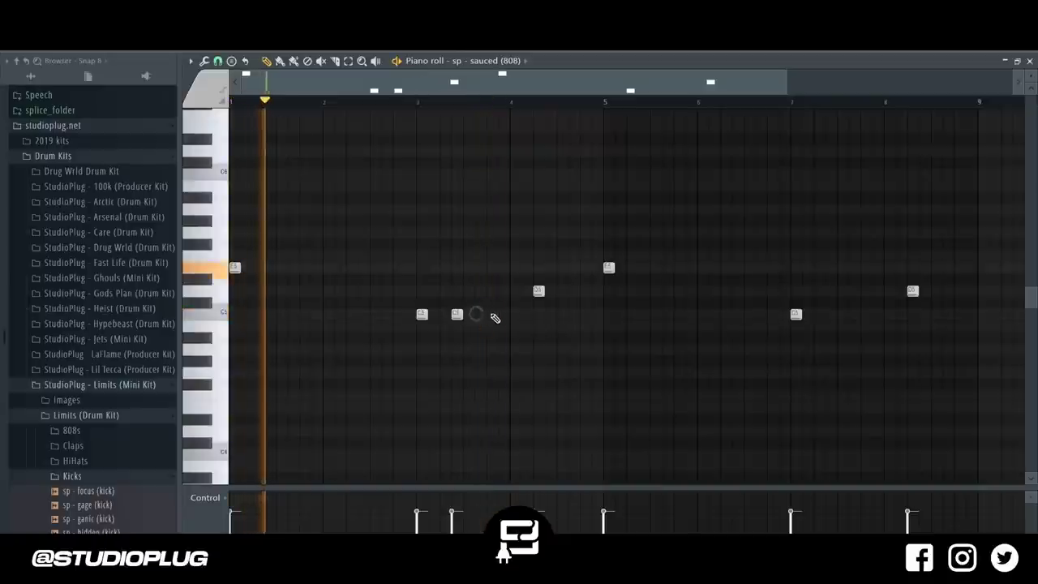
left_click(490, 314)
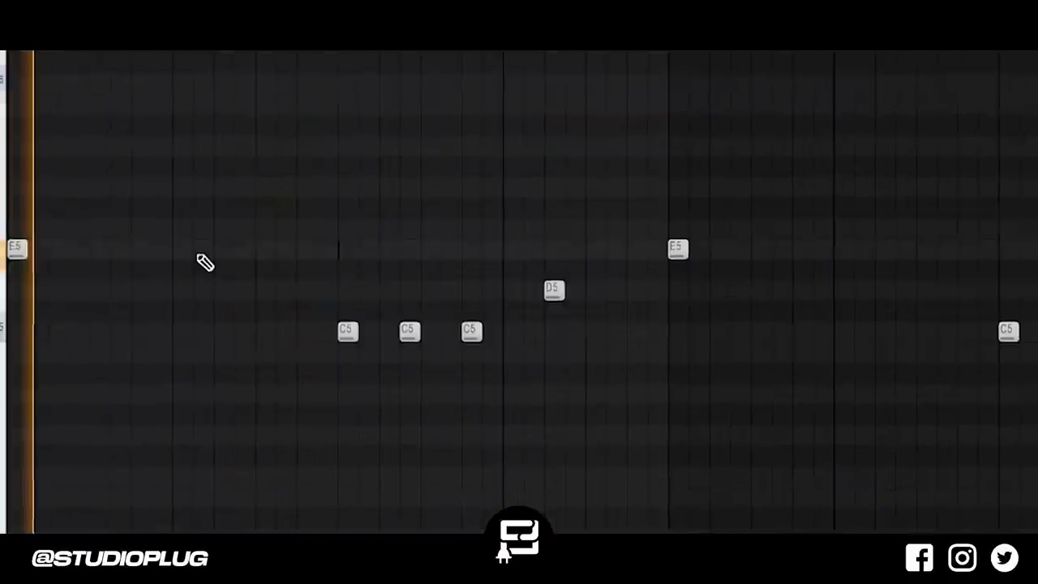
- Add two E5 808 notes in bar 2 and delete the middle C5 note in bar 3
left_click(216, 251)
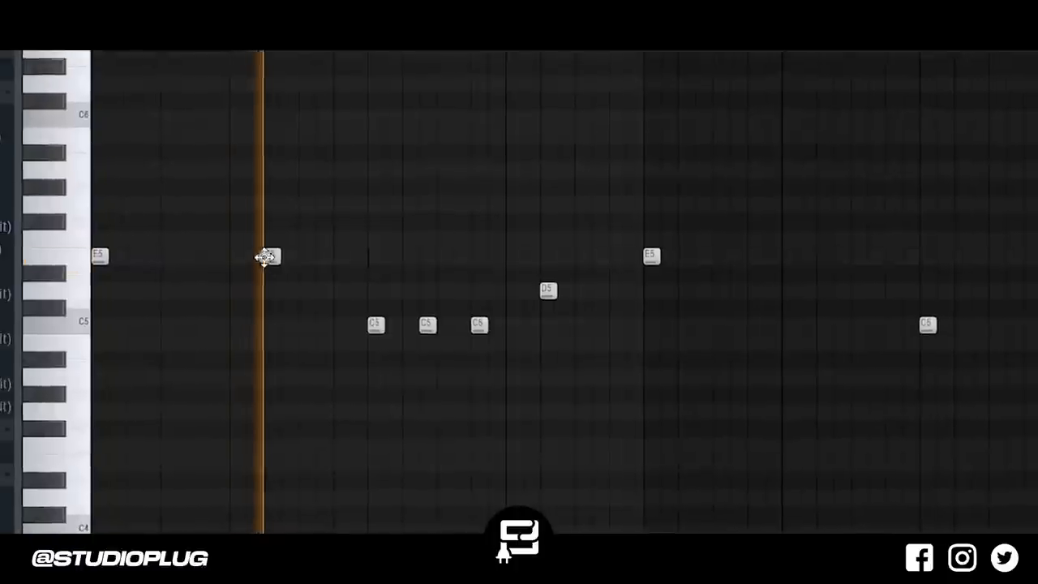
left_click(323, 256)
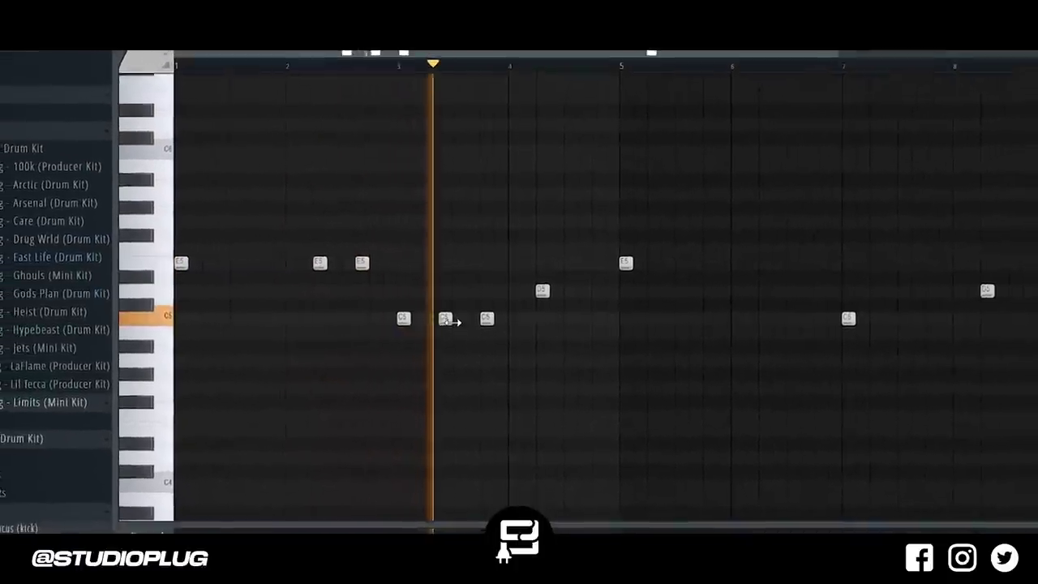
right_click(445, 318)
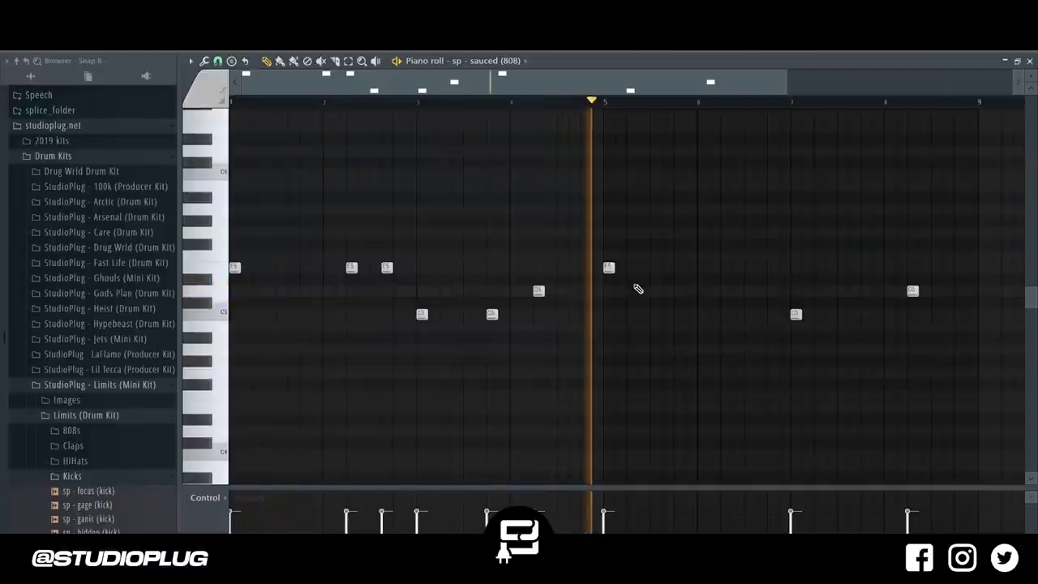
- Add E5 808 notes near the end of bar 5, on beat 2 of bar 6 and half a beat before bar 6's beat 4
left_click(688, 268)
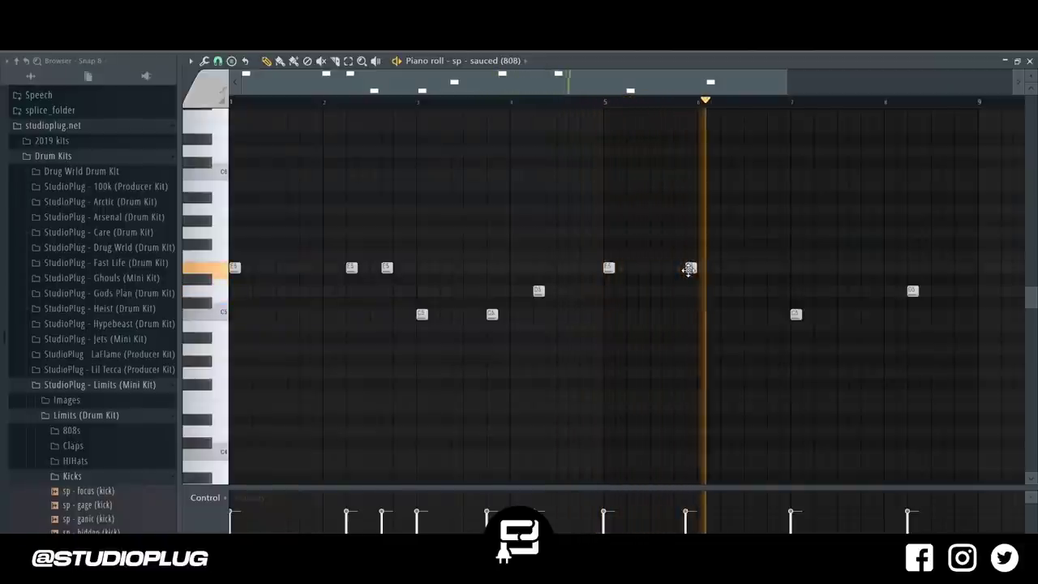
left_click(609, 105)
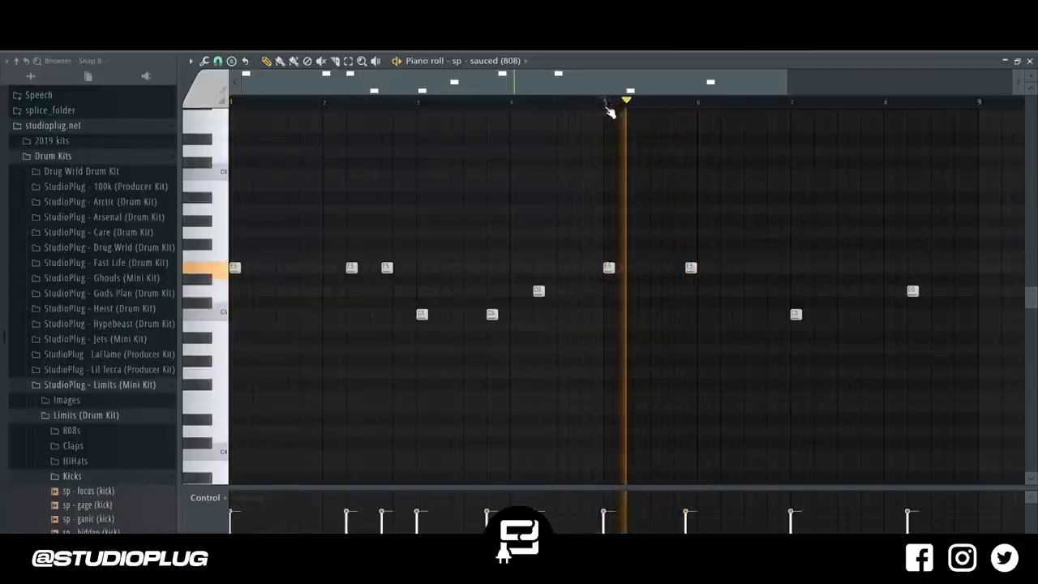
left_click(724, 270)
left_click(746, 270)
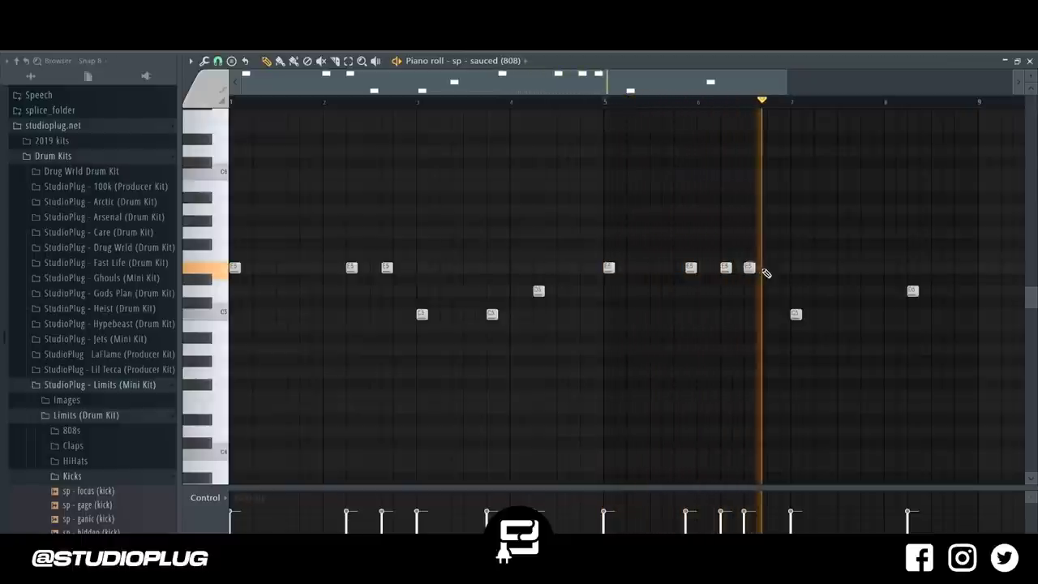
right_click(750, 269)
left_click(759, 268)
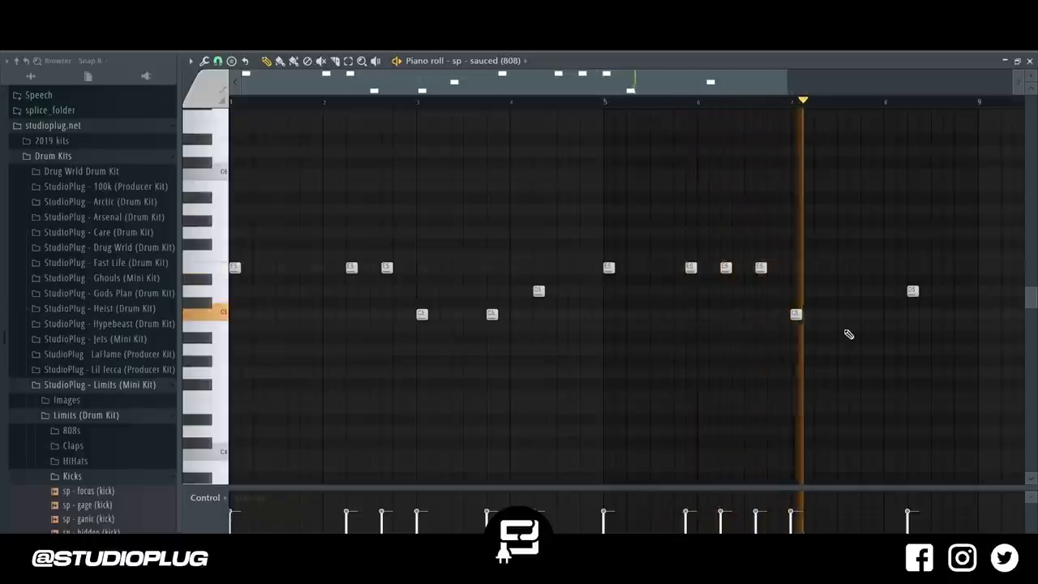
- Add a C5 808 note on beat 4 of bar 7 and a second D5 note in bar 8, then show the channel rack
left_click(864, 313)
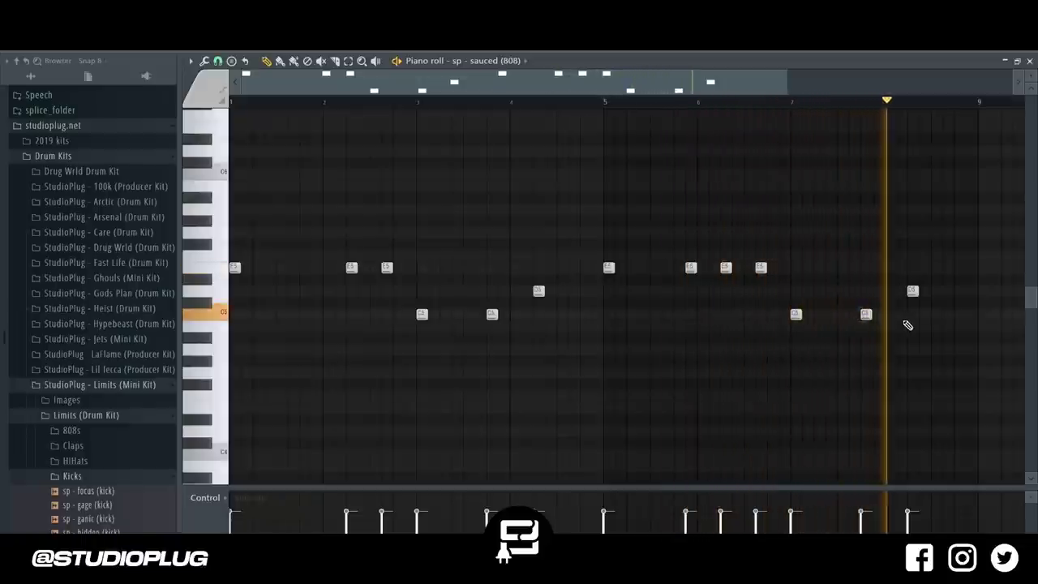
left_click(945, 290)
key("F6")
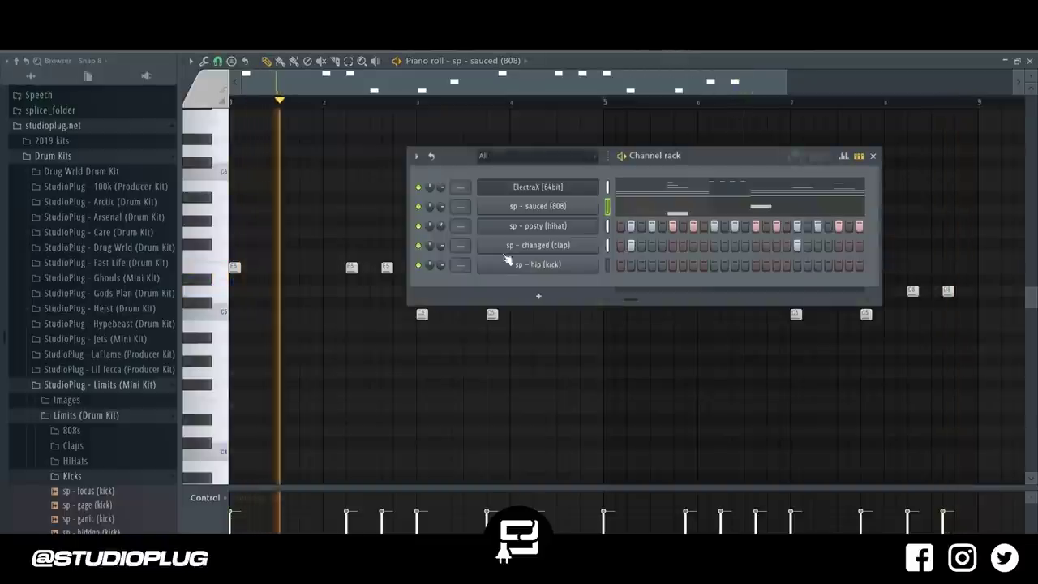
- Duplicate the four clap notes of bars 1 to 4 into bars 5 to 8 of the clap channel's piano roll
right_click(582, 245)
left_click(625, 247)
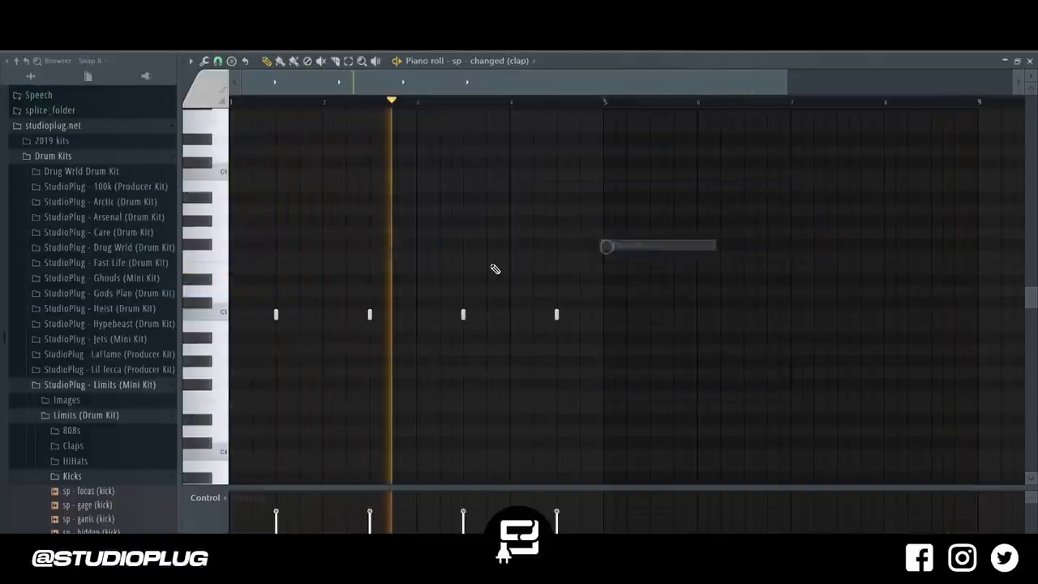
left_click_drag(211, 290, 212, 357)
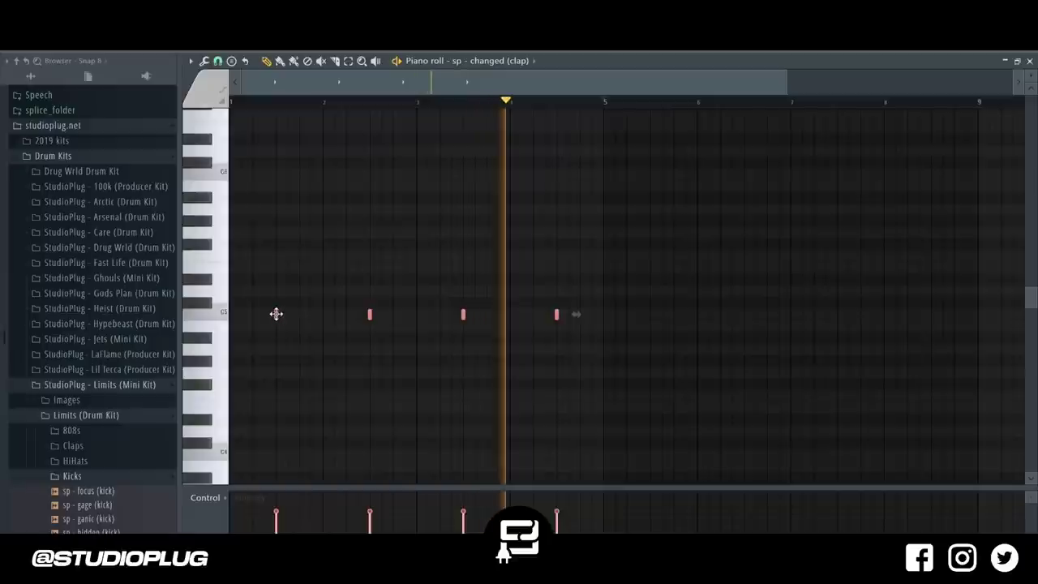
left_click_drag(275, 314, 651, 311)
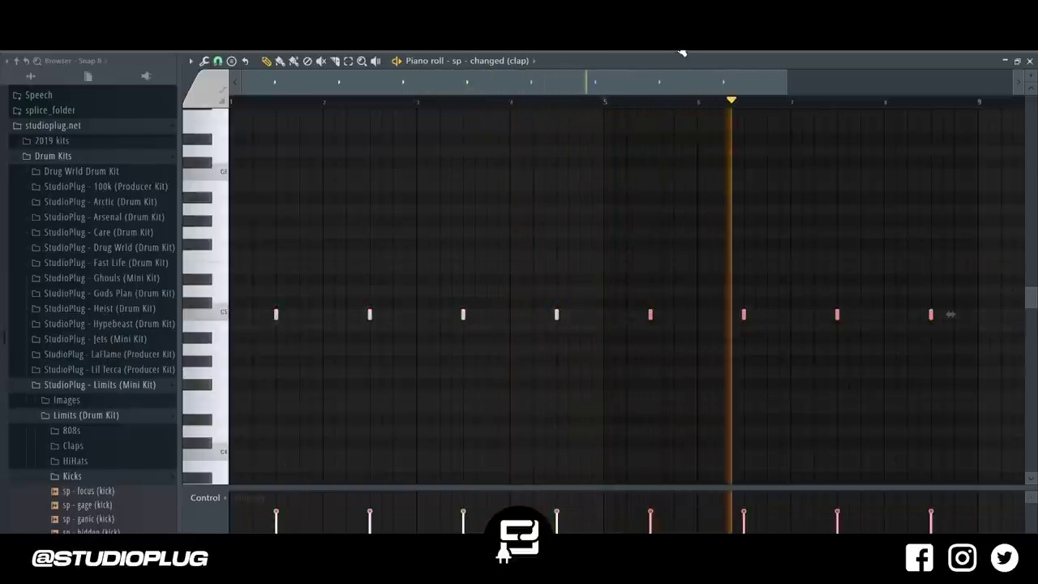
- Stop playback, copy the sp - sauced (808) notes into the sp - hip (kick) channel and show the kick's piano roll
key("F6")
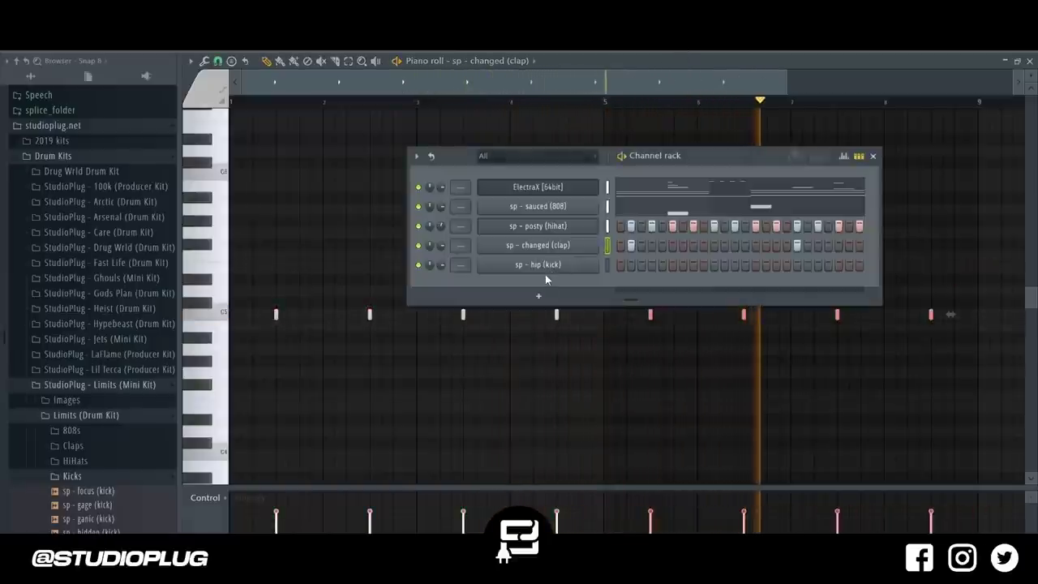
key("space")
left_click(608, 207)
key("ctrl+c")
left_click(608, 267)
key("ctrl+v")
left_click(652, 262)
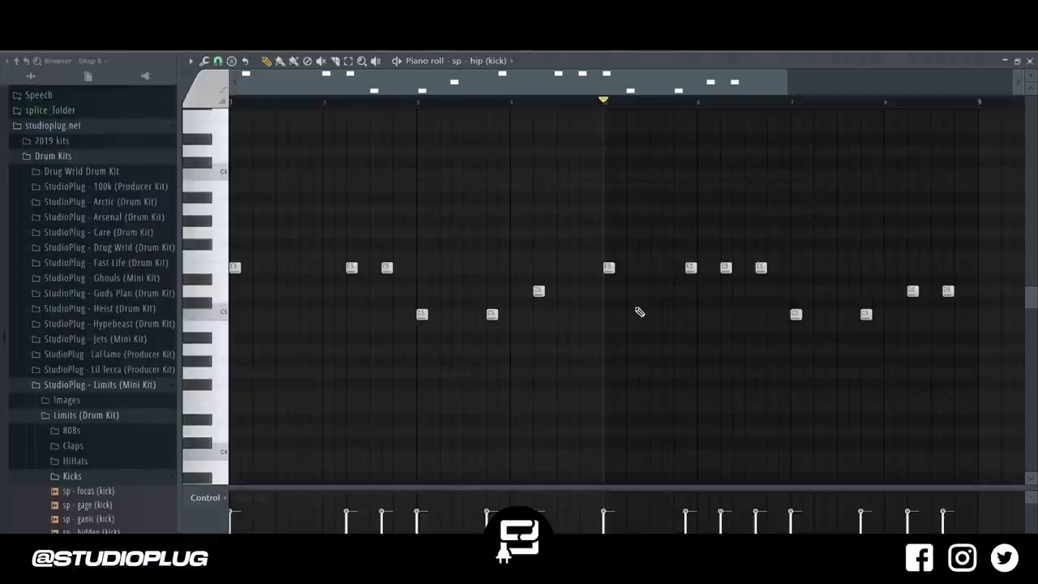
- Limit the keyboard range of all kick notes to C5 with the limiter / transposer tool
key("alt+k")
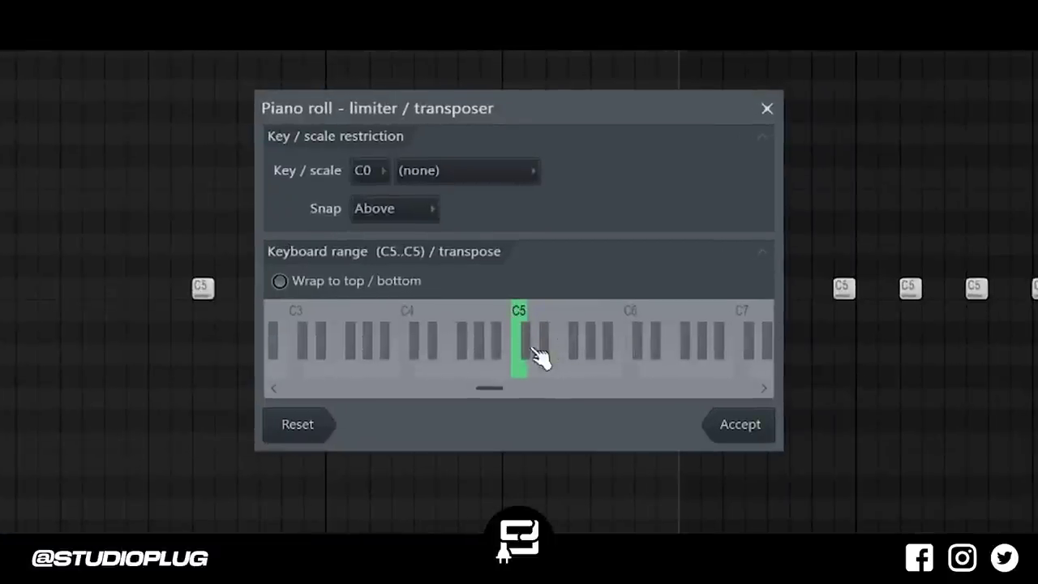
mouse_move(537, 341)
left_mouse_down()
mouse_move(537, 327)
mouse_move(681, 321)
mouse_move(598, 313)
mouse_move(529, 323)
left_mouse_up()
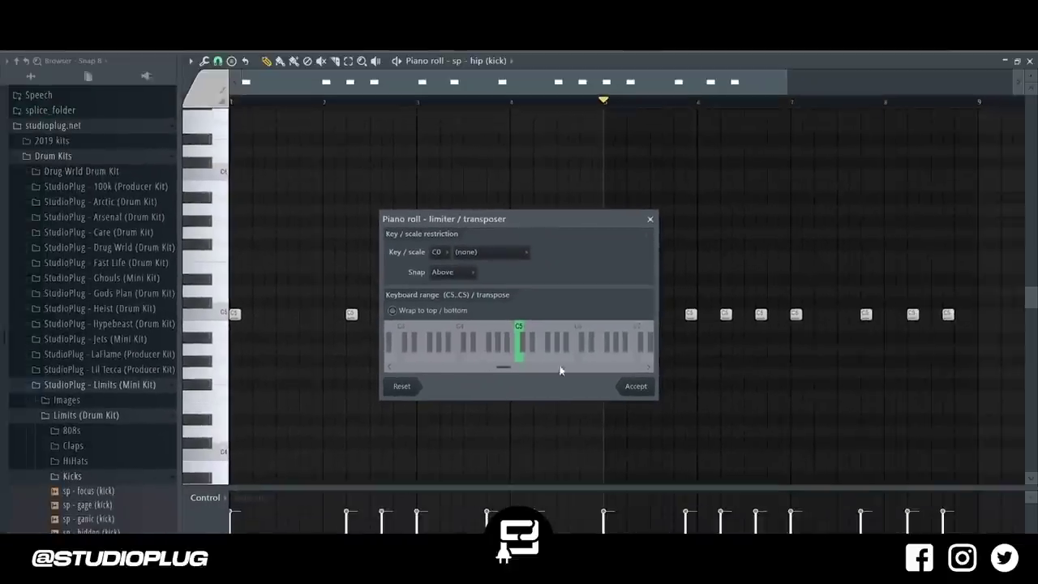
left_click(637, 386)
- Show the channel rack, play the pattern with the kick, collapse the list of kick samples and stop playback
key("F6")
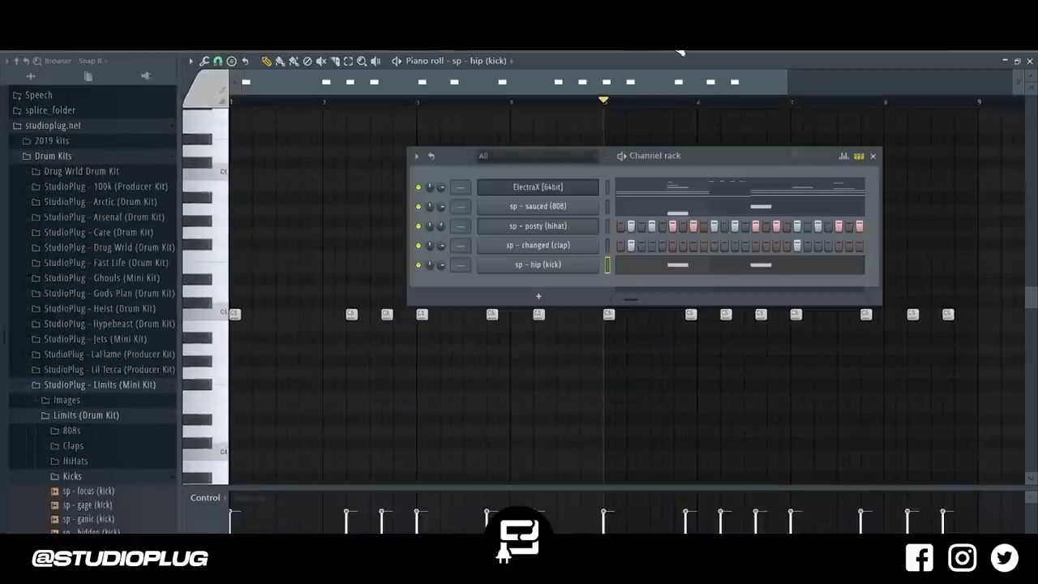
key("space")
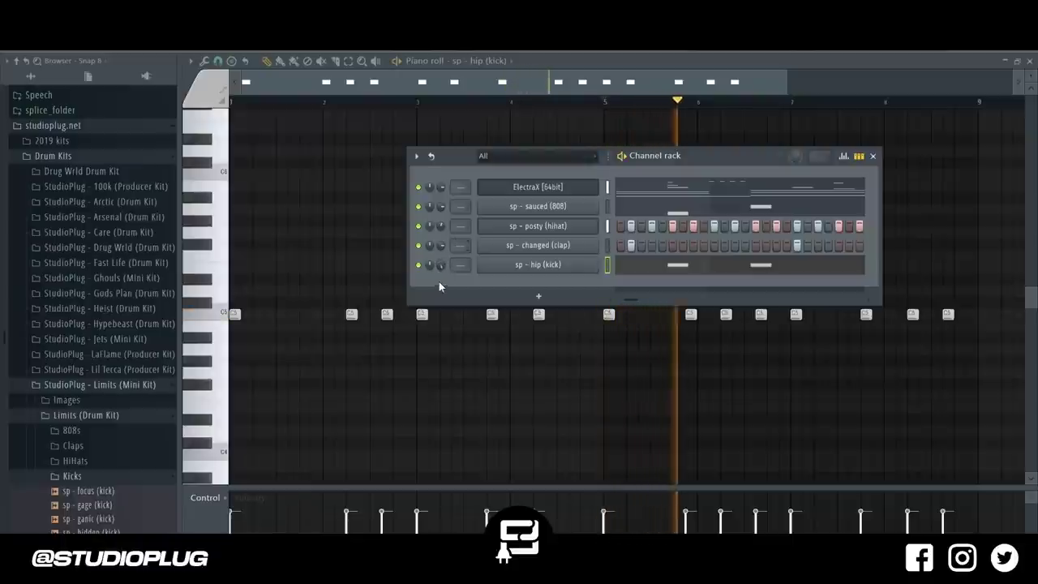
left_click(97, 477)
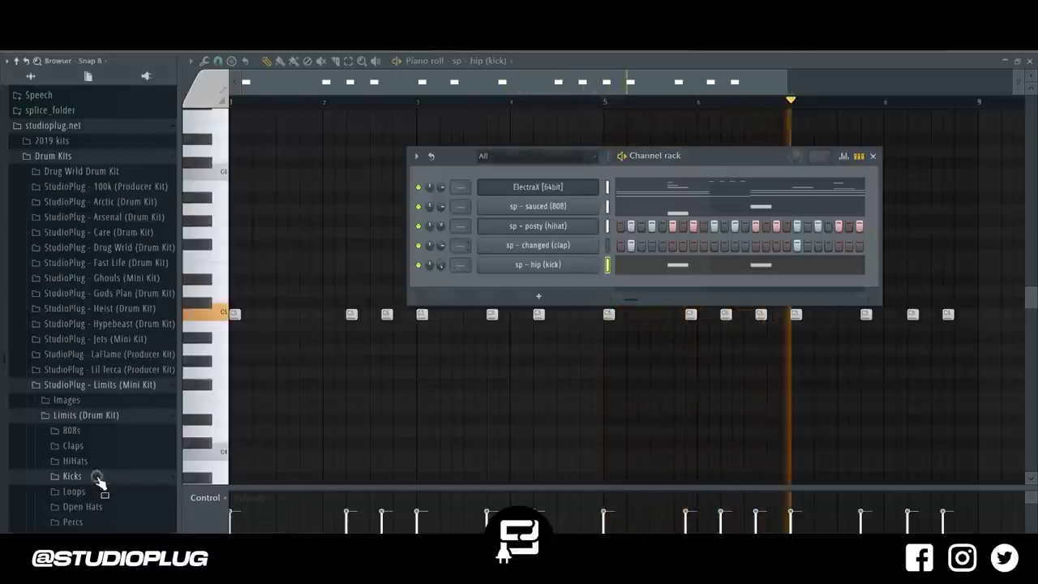
key("space")
- Solo the ElectraX channel, clone it and copy its melody notes into ElectraX #2
left_click(592, 188)
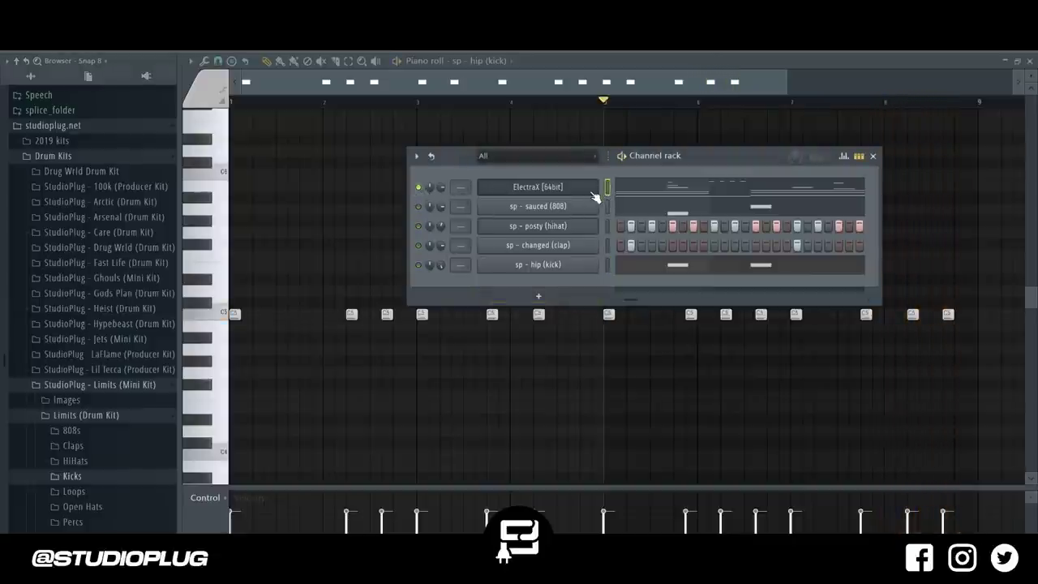
left_click(590, 189)
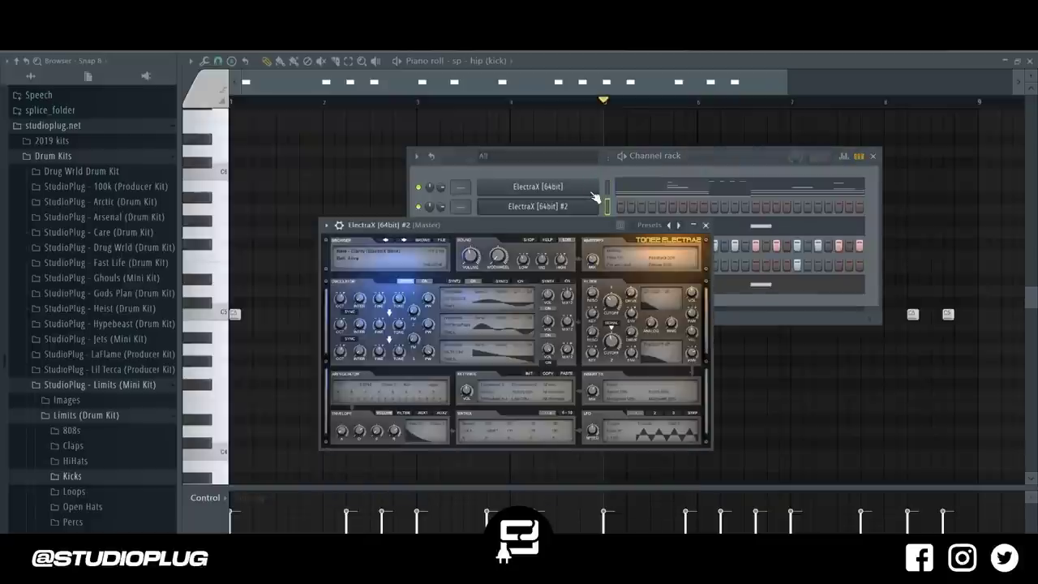
left_click(605, 193)
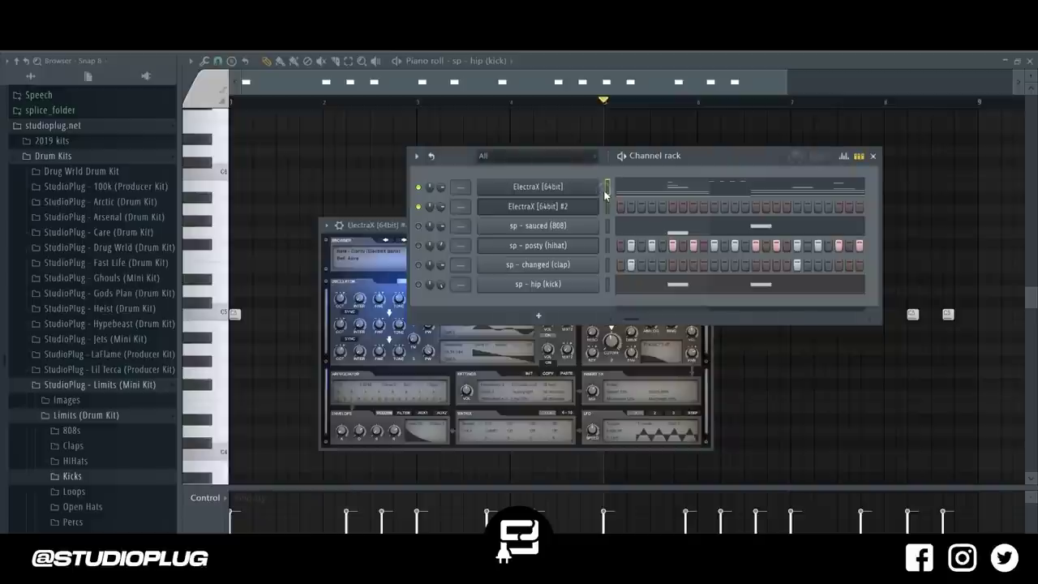
left_click(607, 210)
key("ctrl+v")
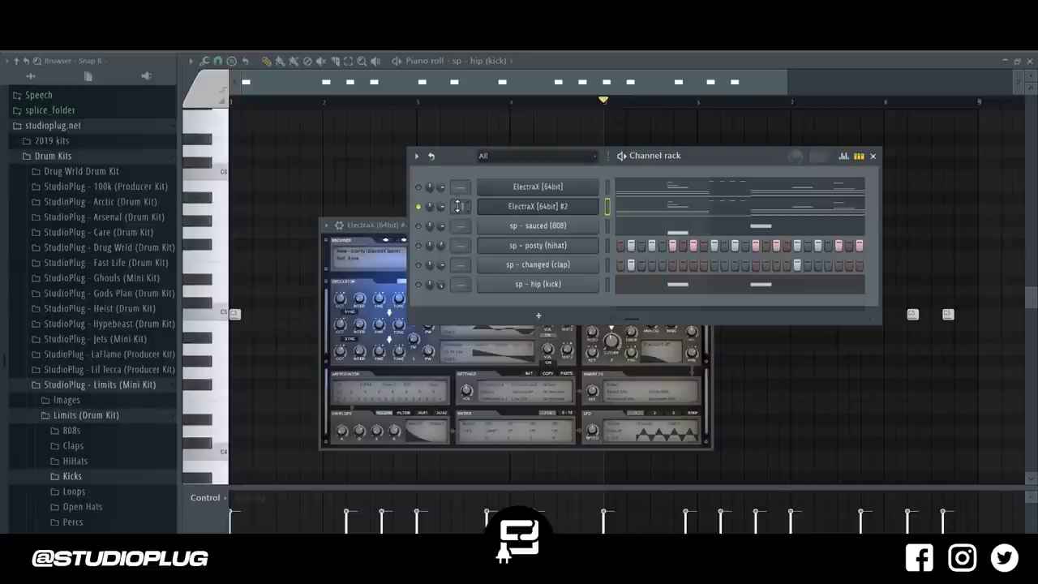
- Route ElectraX #2 to mixer insert 1 and load Gross Beat into that insert's first effect slot
key("F9")
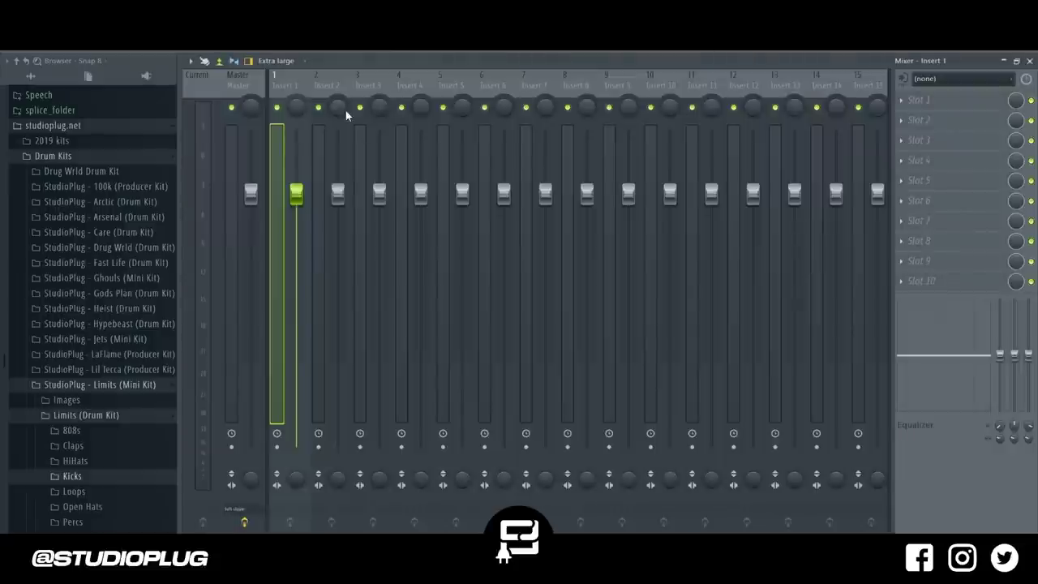
left_click(931, 101)
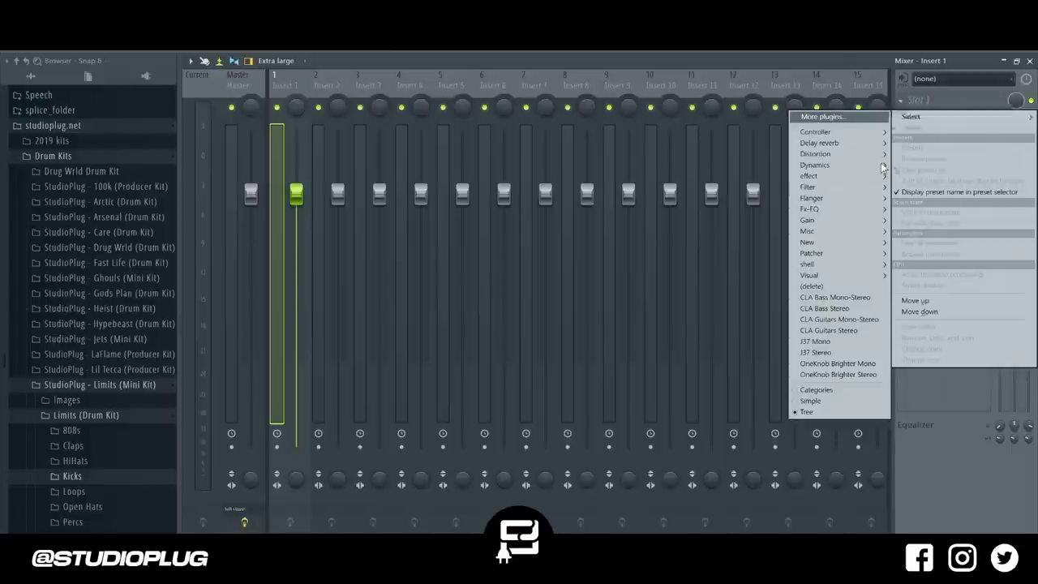
mouse_move(857, 177)
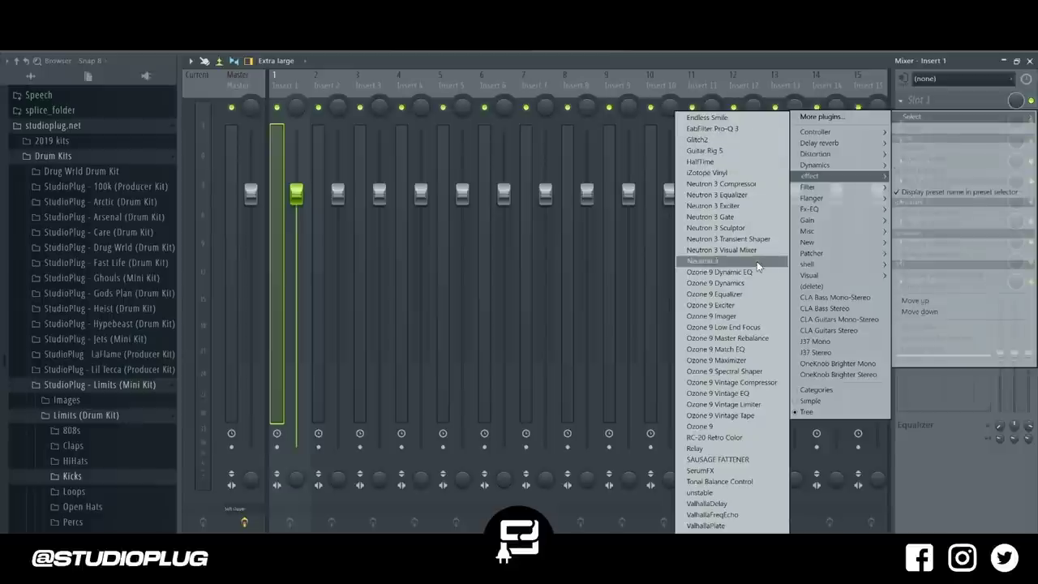
mouse_move(811, 231)
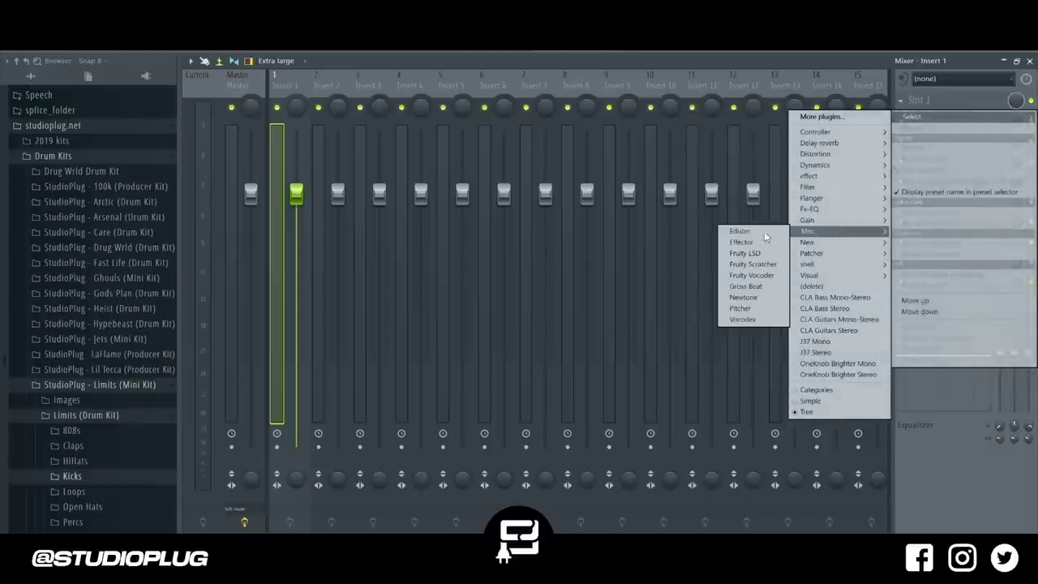
left_click(746, 286)
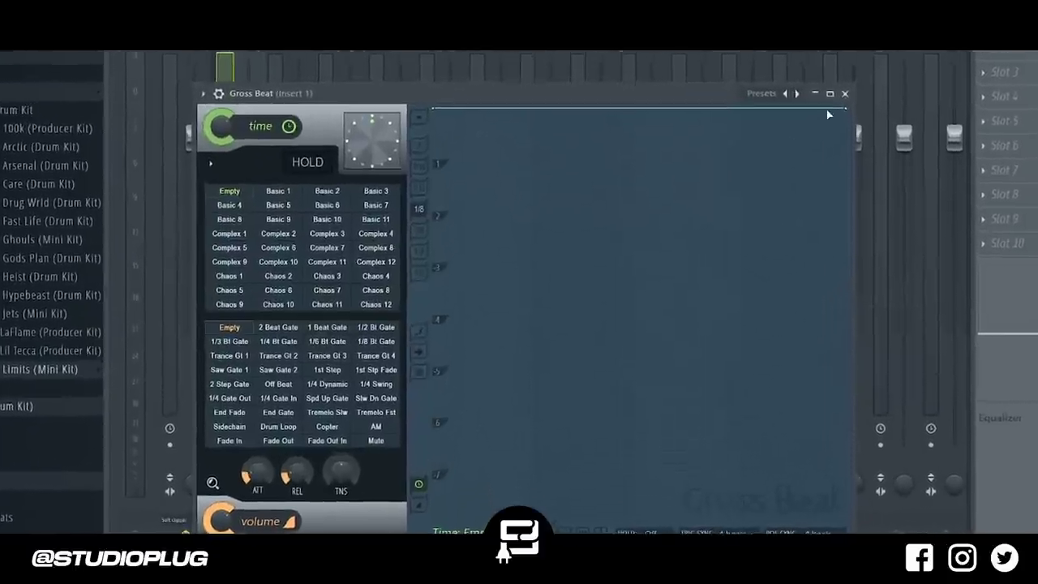
- Load Gross Beat's Momentary preset and choose the Reverse time effect
right_click(795, 93)
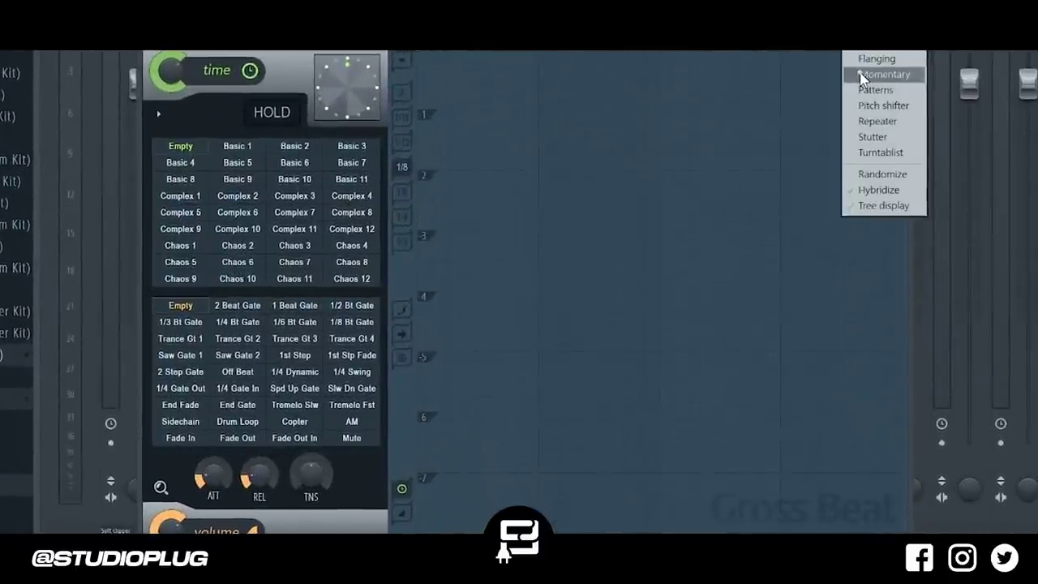
left_click(861, 77)
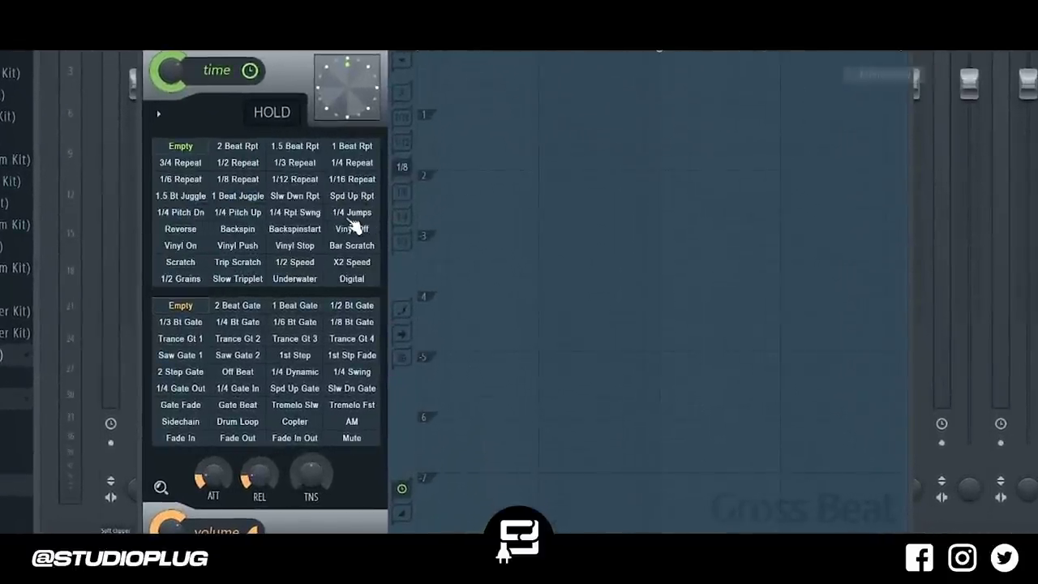
left_click(188, 233)
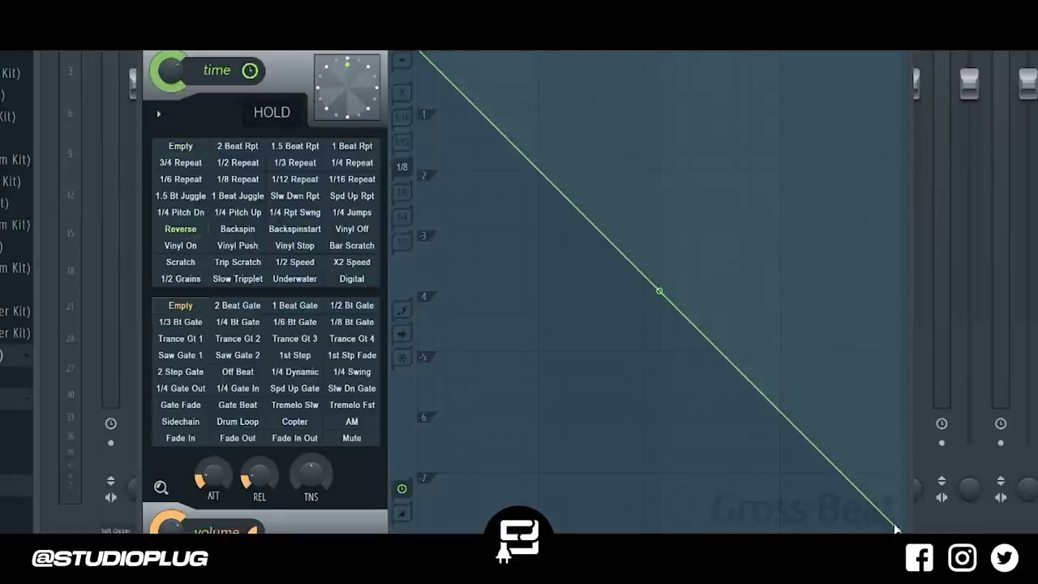
- Load Edison into slot 2 of insert 1 and set its recording mode to On Play
key("F6")
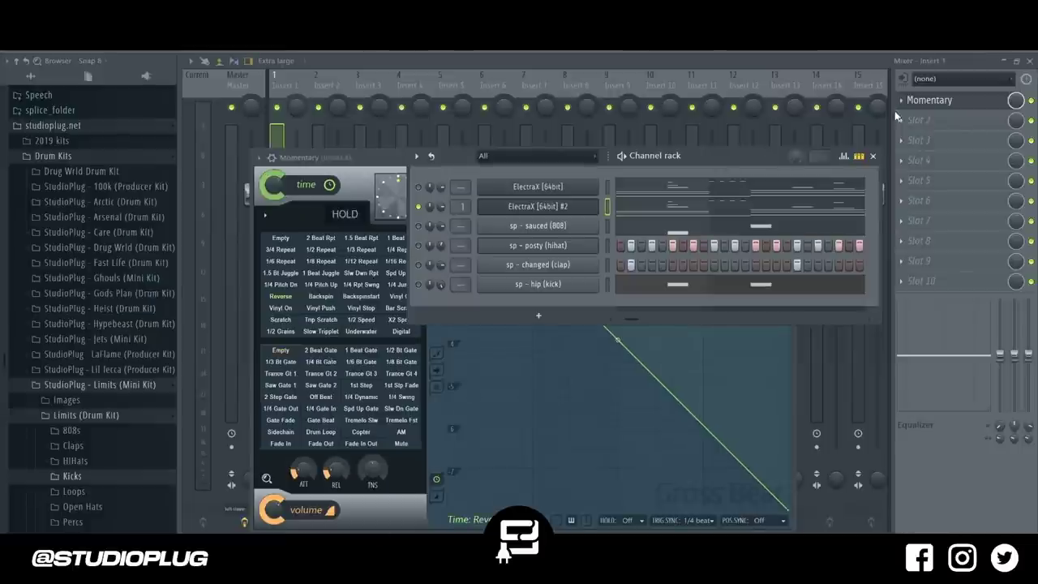
left_click(916, 120)
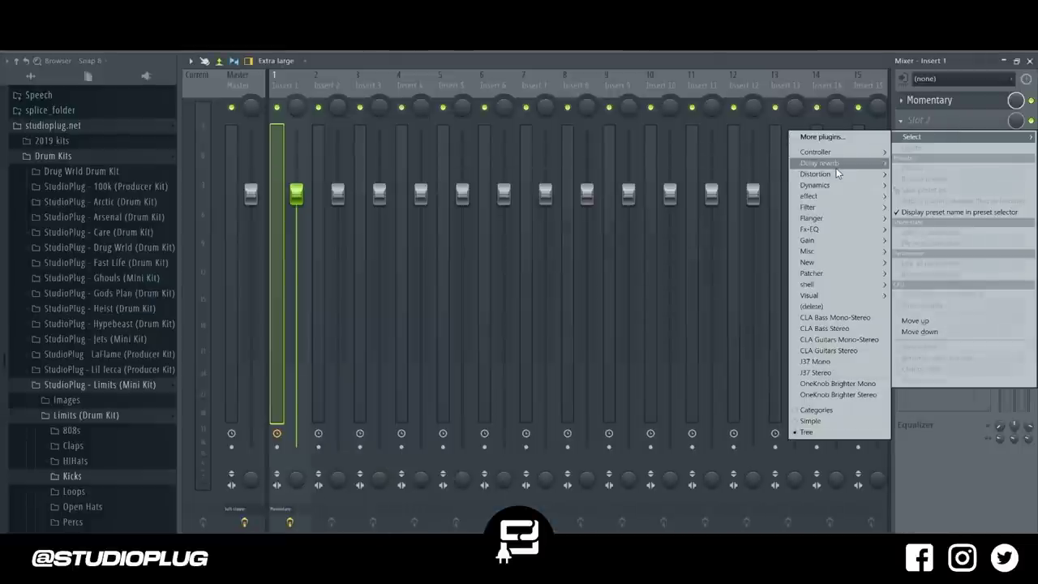
mouse_move(854, 264)
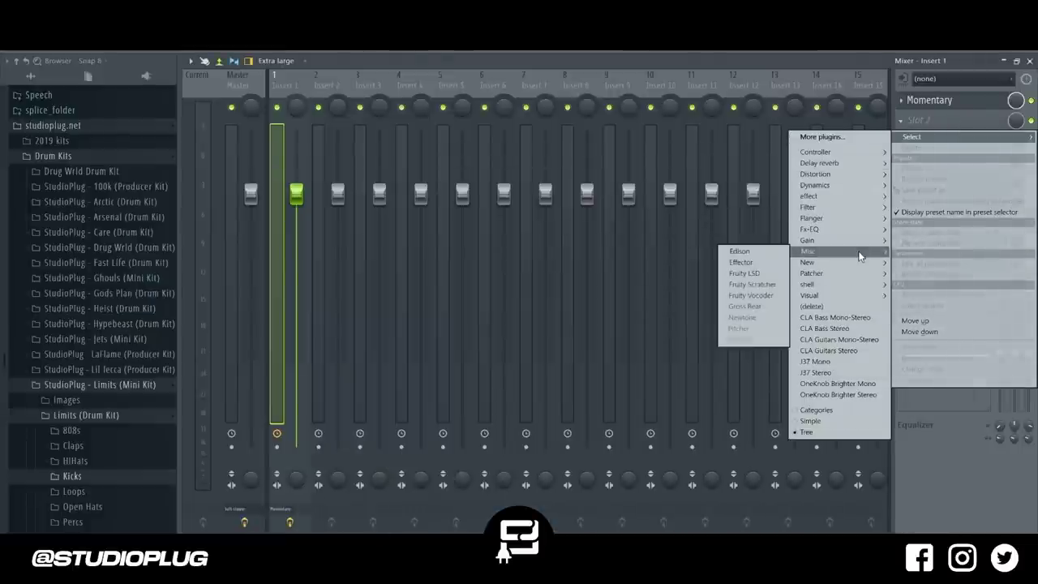
left_click(751, 252)
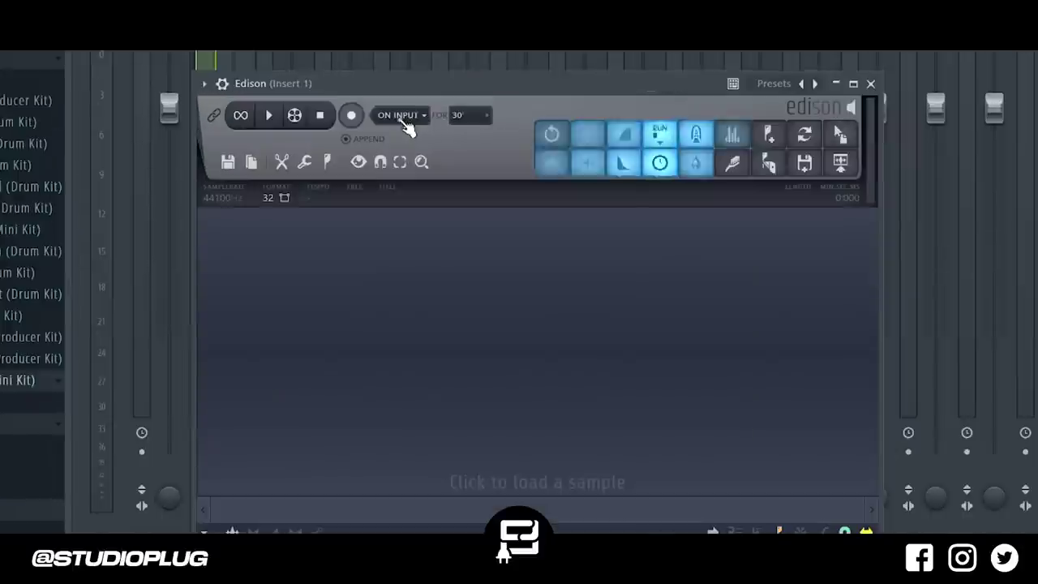
left_click(411, 193)
left_click(411, 179)
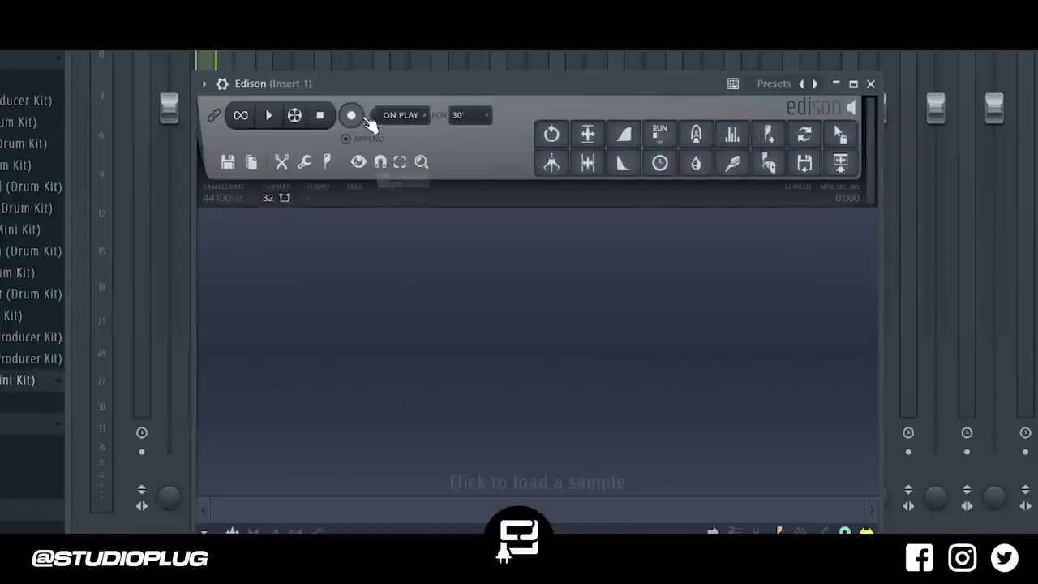
- Record the reversed ElectraX melody in Edison through a full loop and stop playback
left_click(351, 115)
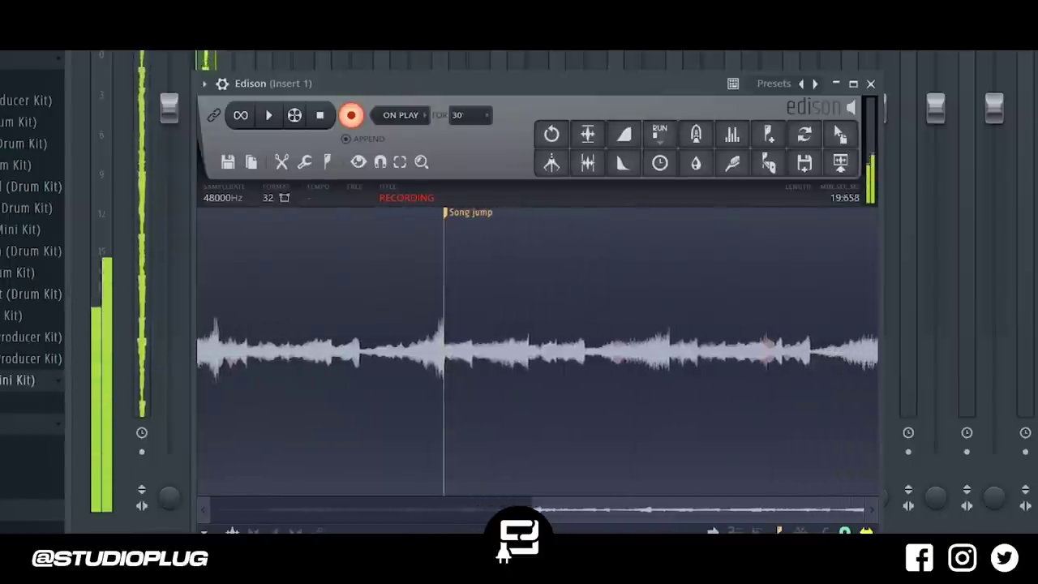
key("space")
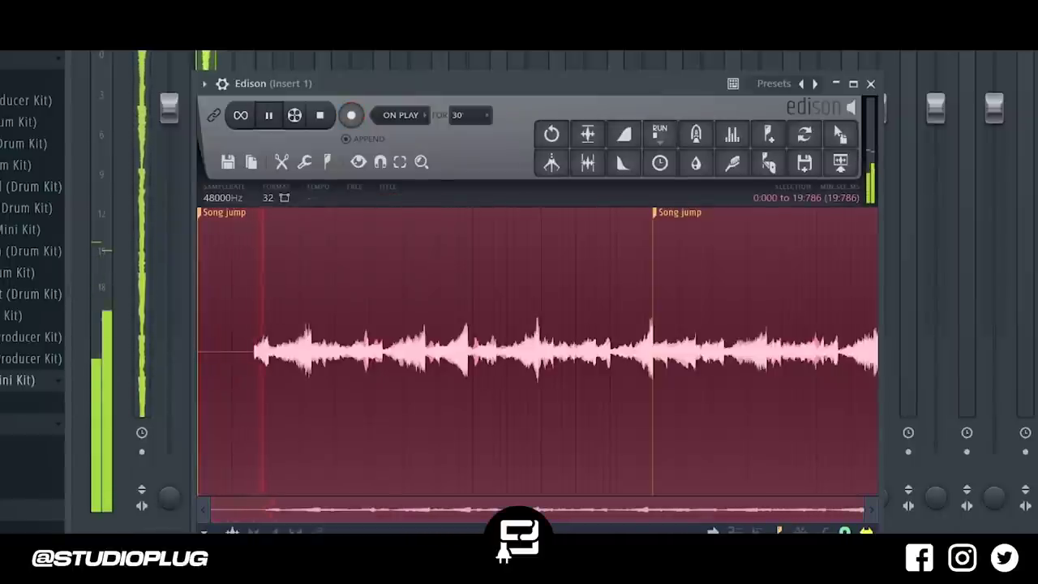
left_click(323, 114)
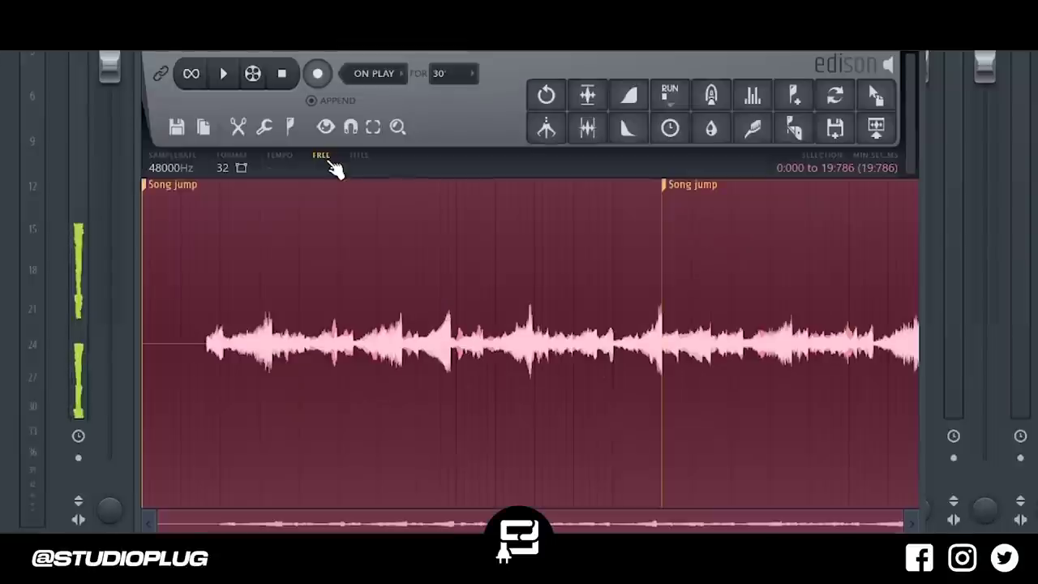
- Sync the recording to 145 BPM and shift the Song jump markers so the first one meets the start of the audio
left_click(329, 159)
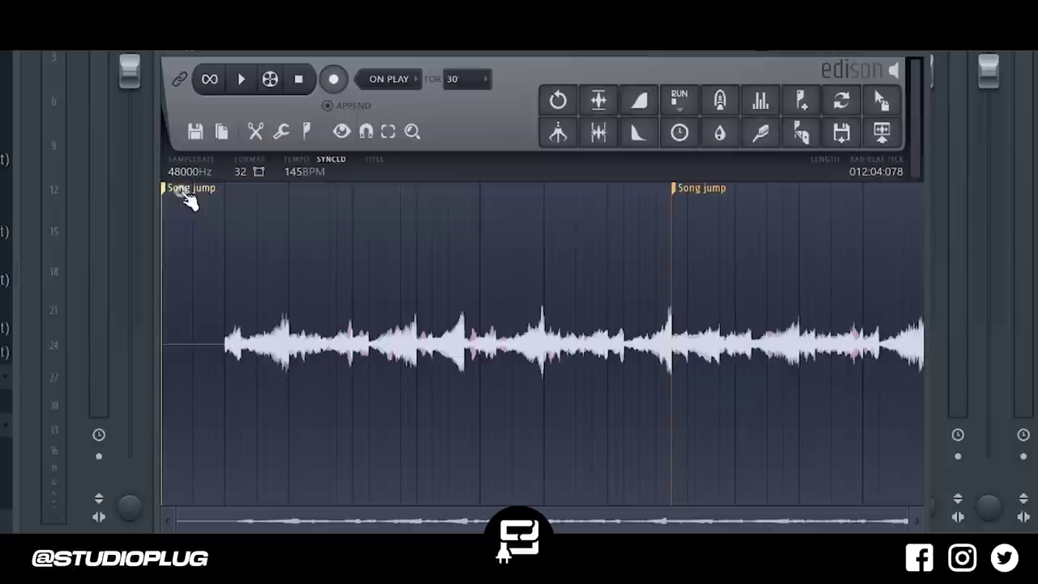
left_click_drag(198, 203, 252, 209)
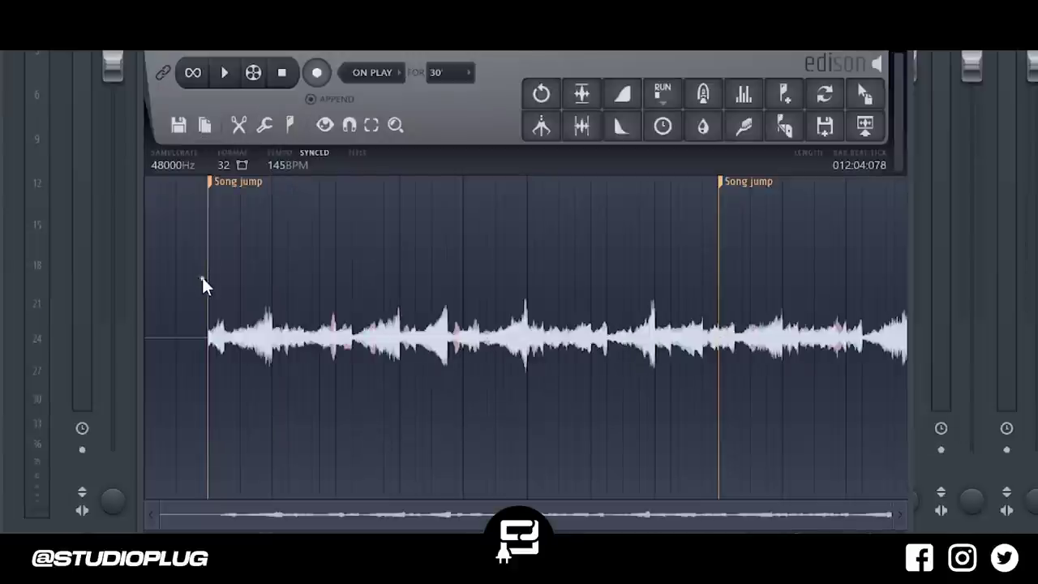
- Select the silent first bar of the recording before the first Song jump marker and delete it
left_click_drag(307, 329, 276, 333)
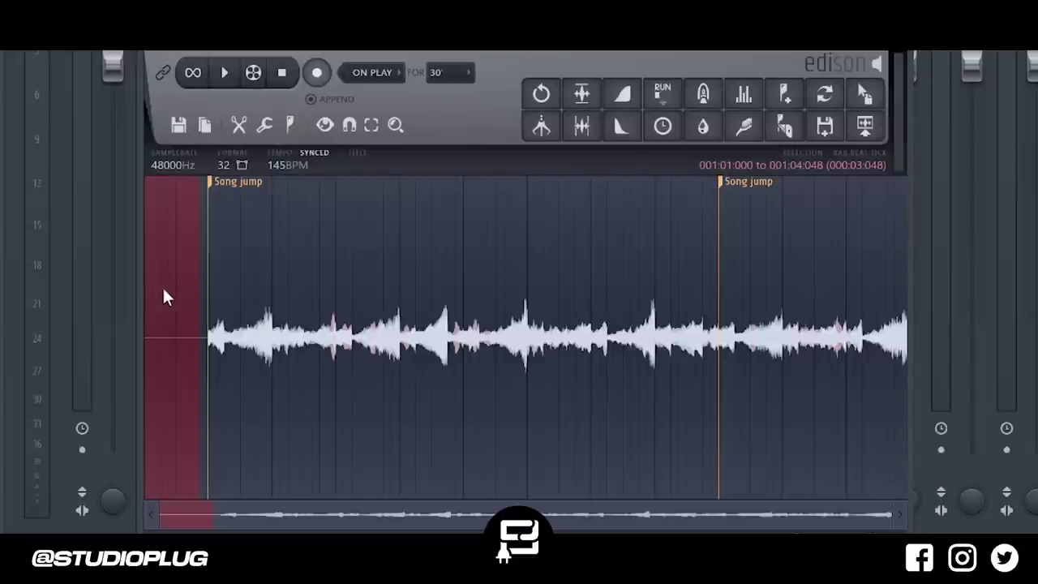
left_click_drag(185, 298, 209, 304)
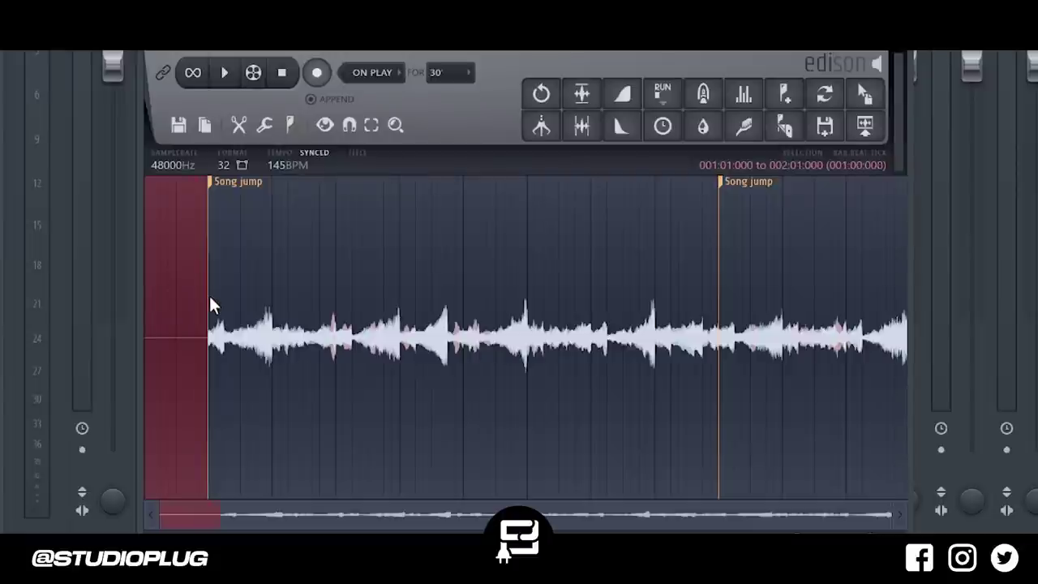
key("Delete")
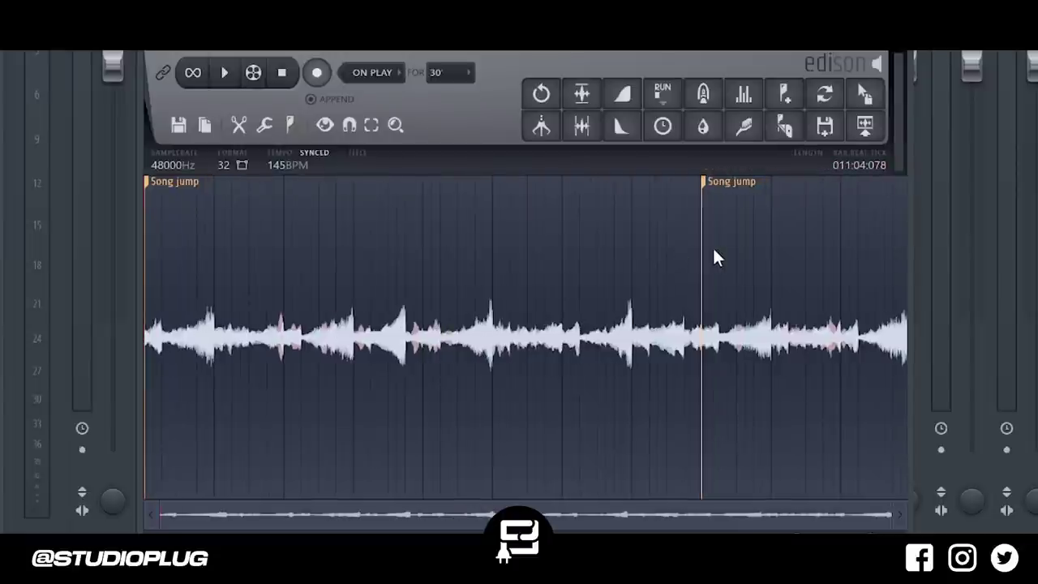
- Select the part of the recording after the second Song jump marker and delete it
left_click_drag(719, 249, 900, 257)
left_click_drag(703, 287, 703, 287)
key("Delete")
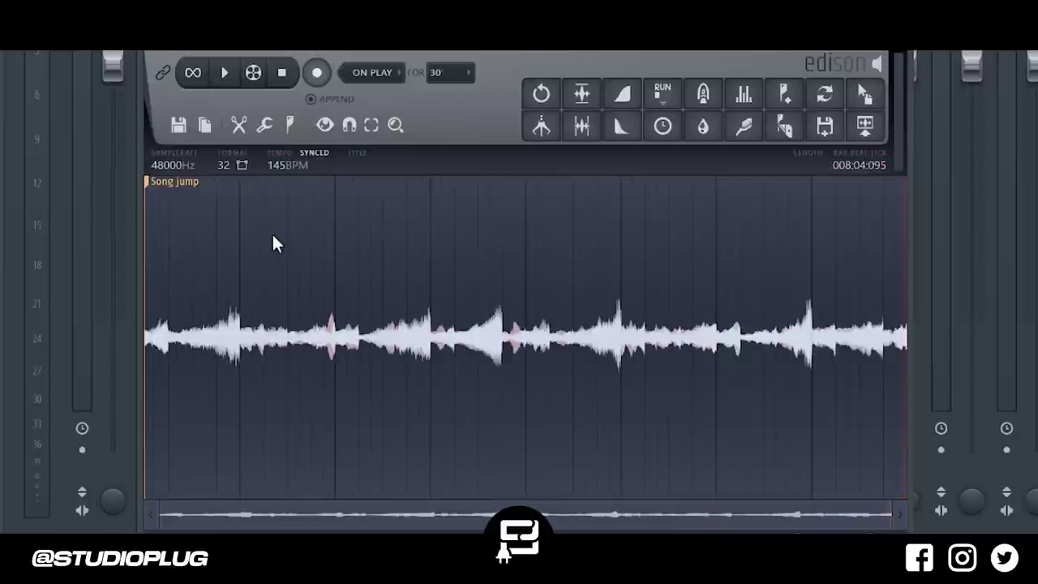
- Delete the remaining Song jump marker and set a loop region across the whole recording
right_click(182, 186)
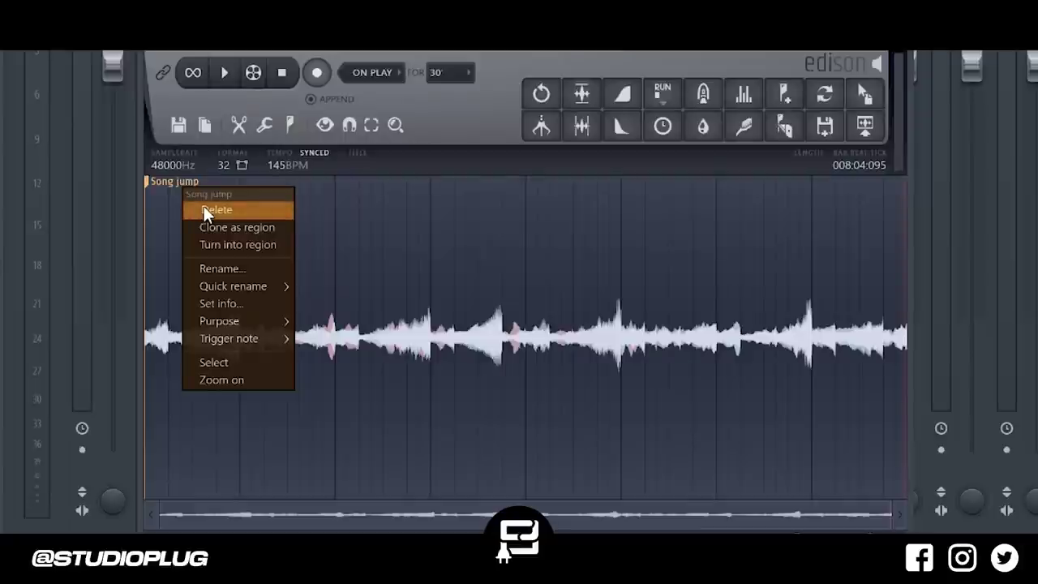
left_click(204, 209)
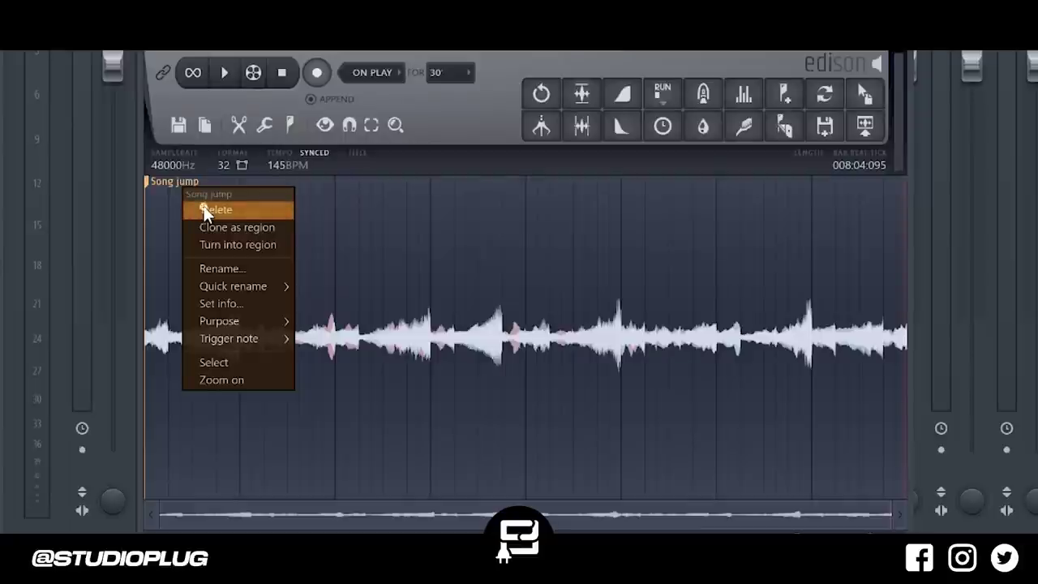
right_click(308, 273)
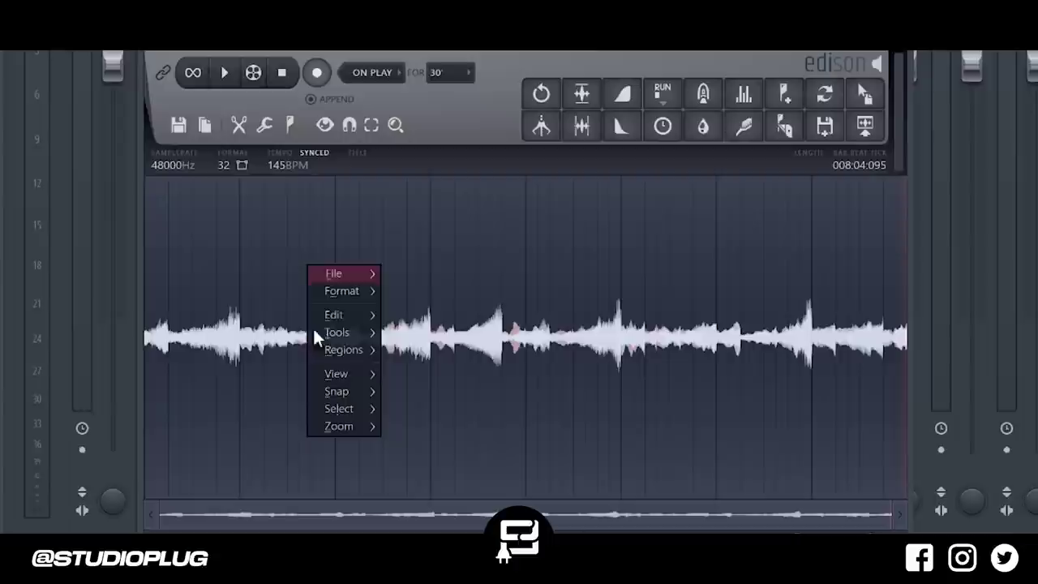
mouse_move(341, 350)
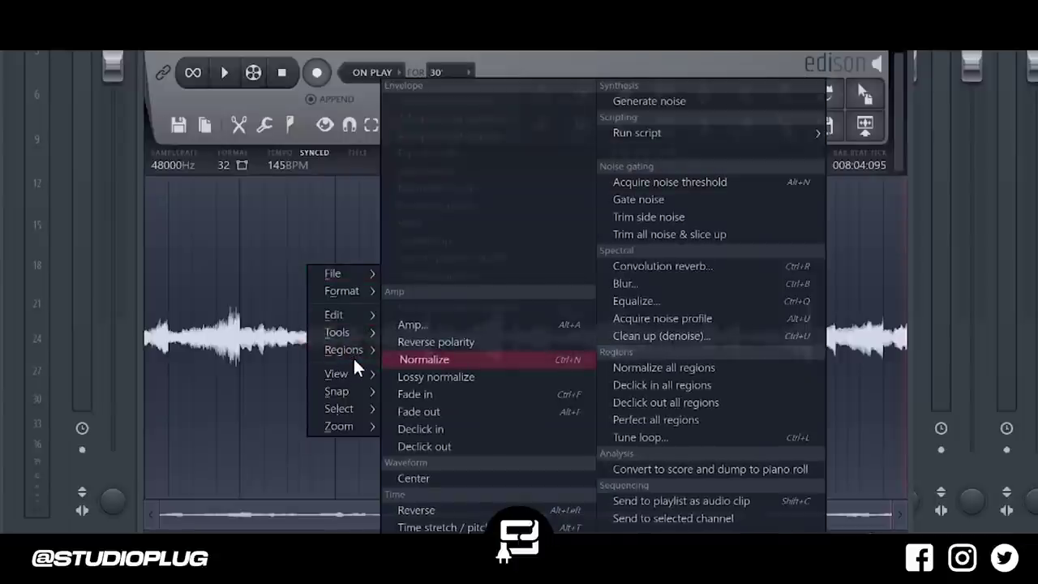
left_click(411, 382)
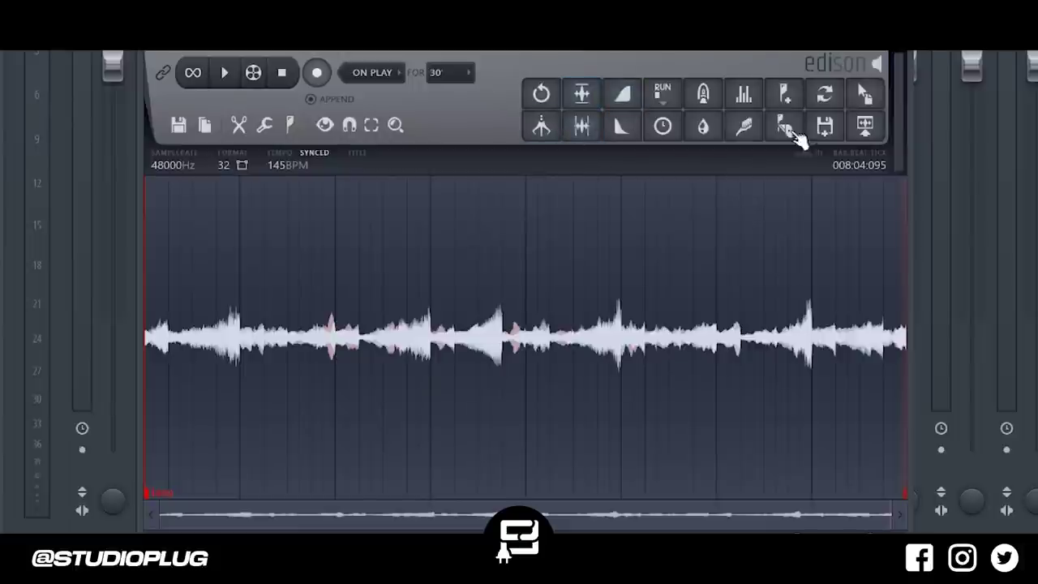
- Load the trimmed recording as a new channel triggered on its first step, and switch off the Momentary effect on insert 1
left_click_drag(861, 96, 547, 169)
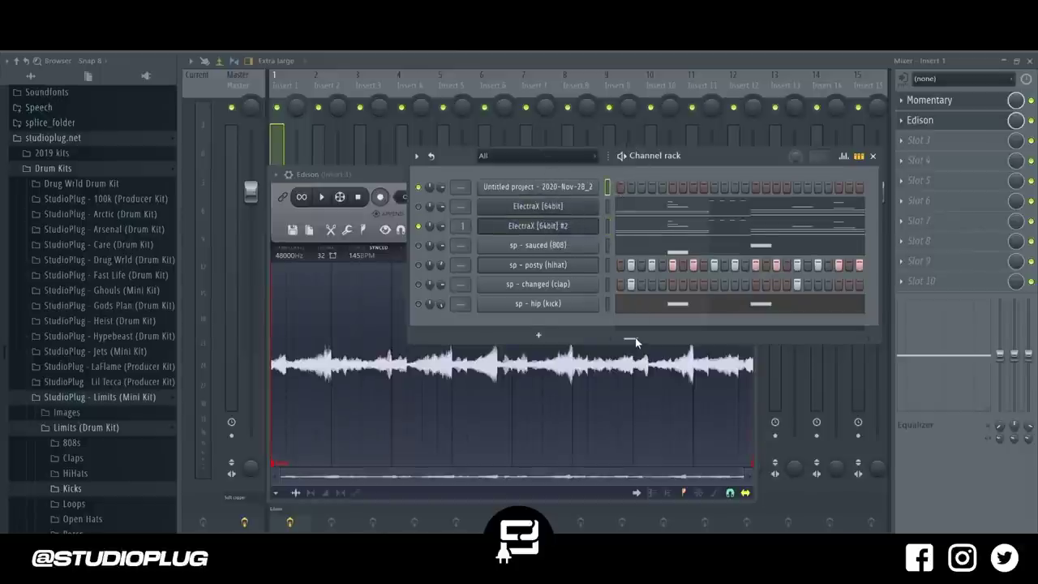
left_click_drag(635, 341, 559, 344)
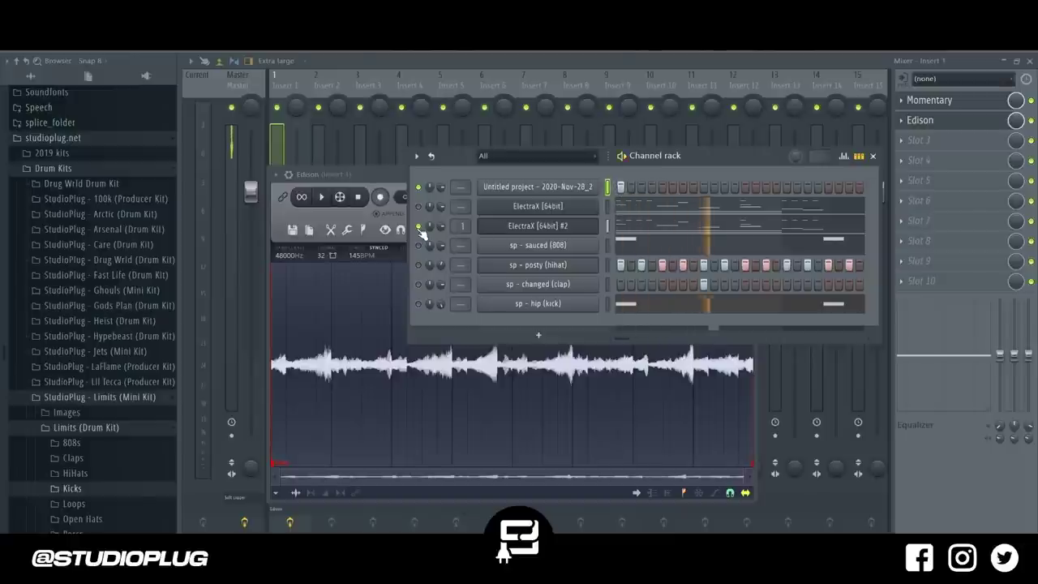
left_click(285, 81)
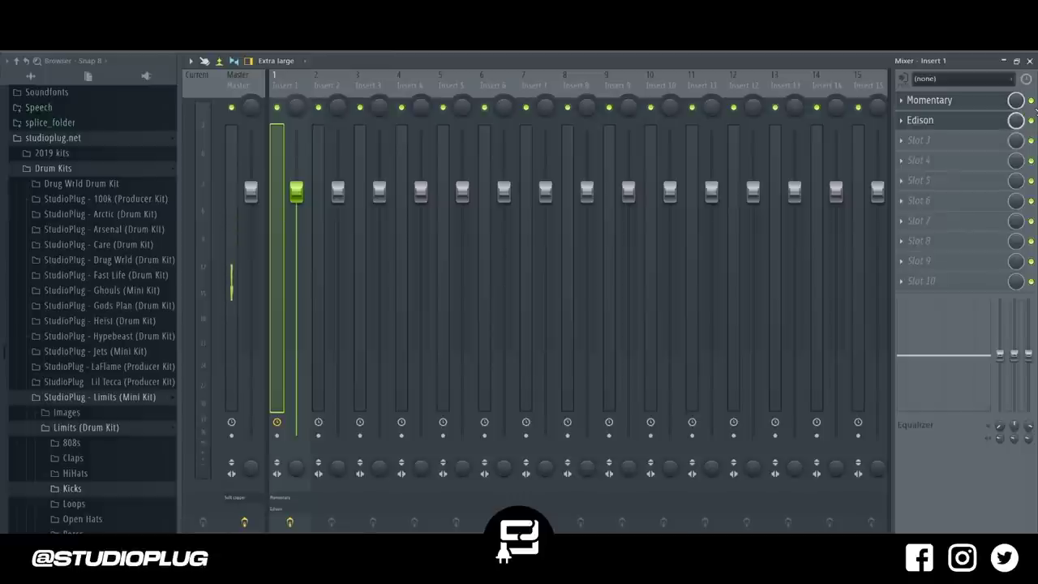
key("F6")
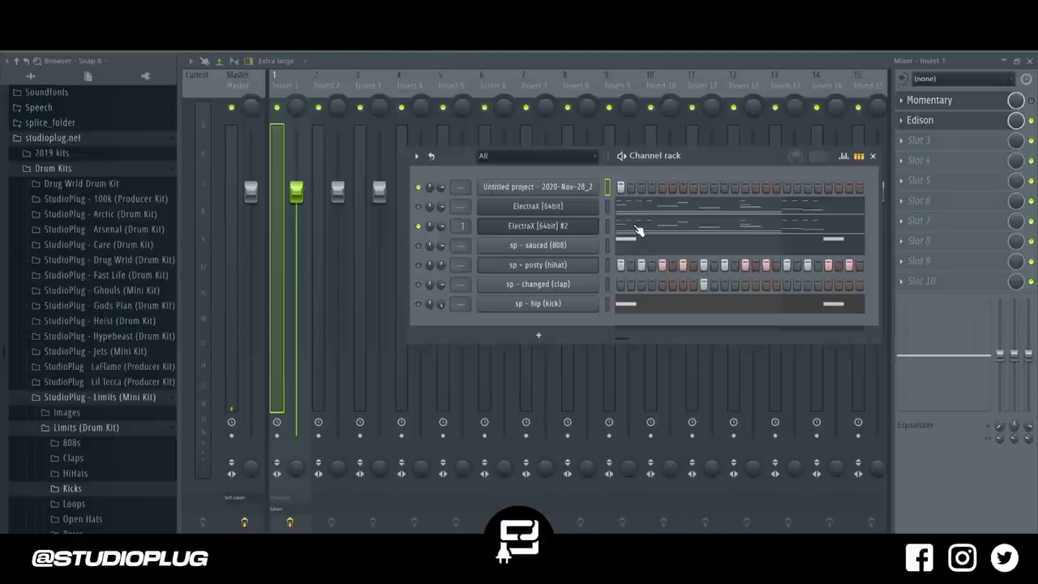
- Examine the ElectraX #2 melody in the piano roll bar by bar, comparing its opening bars with those from bar 5
left_click(639, 232)
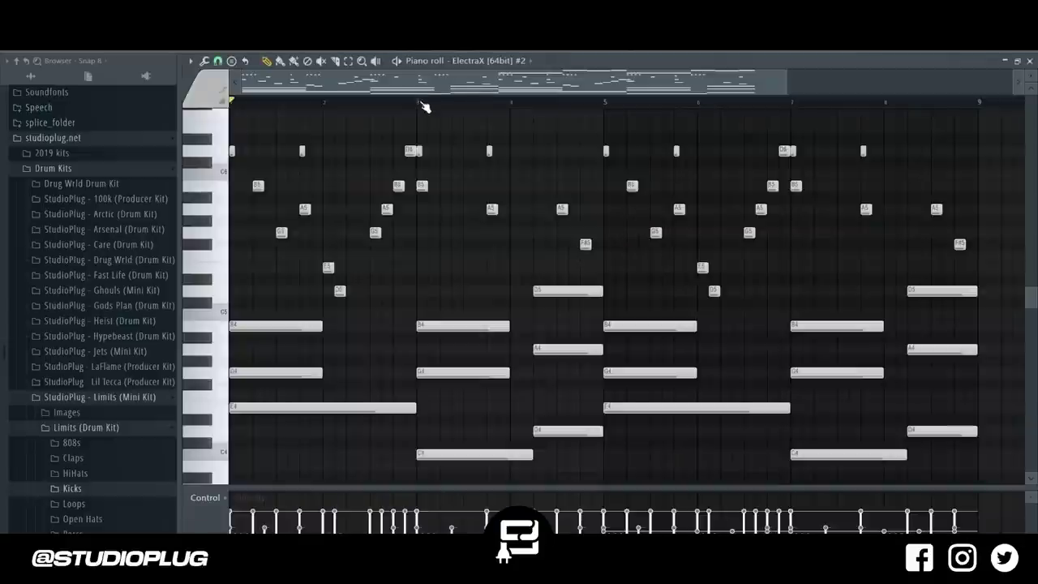
left_click_drag(408, 108, 296, 132)
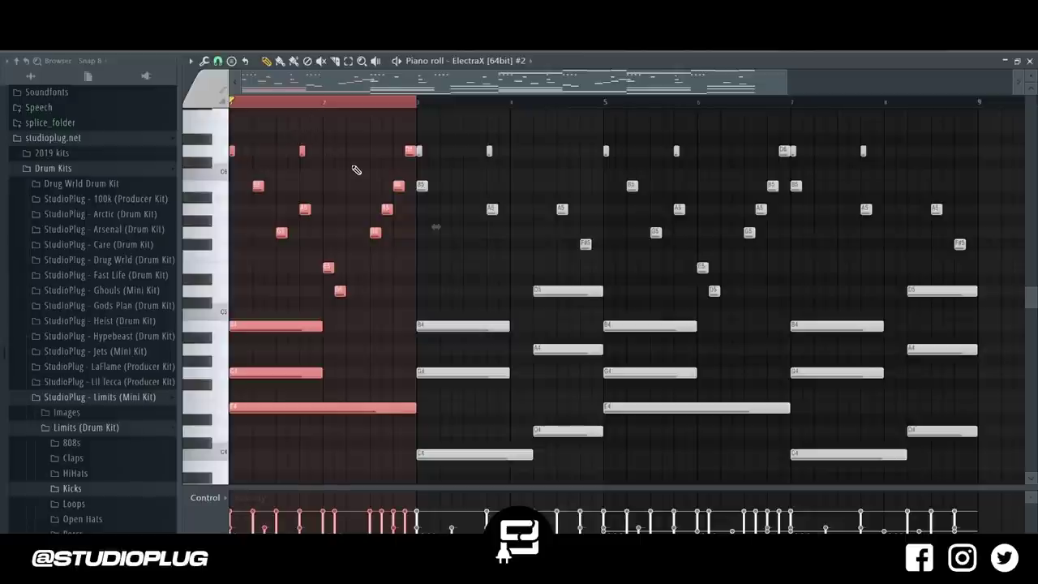
left_click_drag(416, 101, 937, 114)
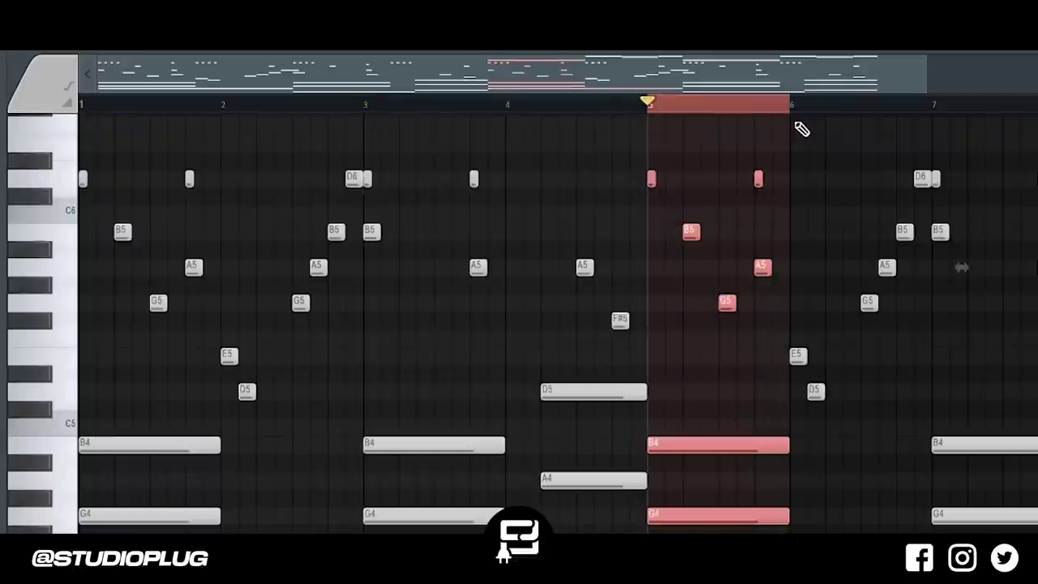
left_click(791, 108)
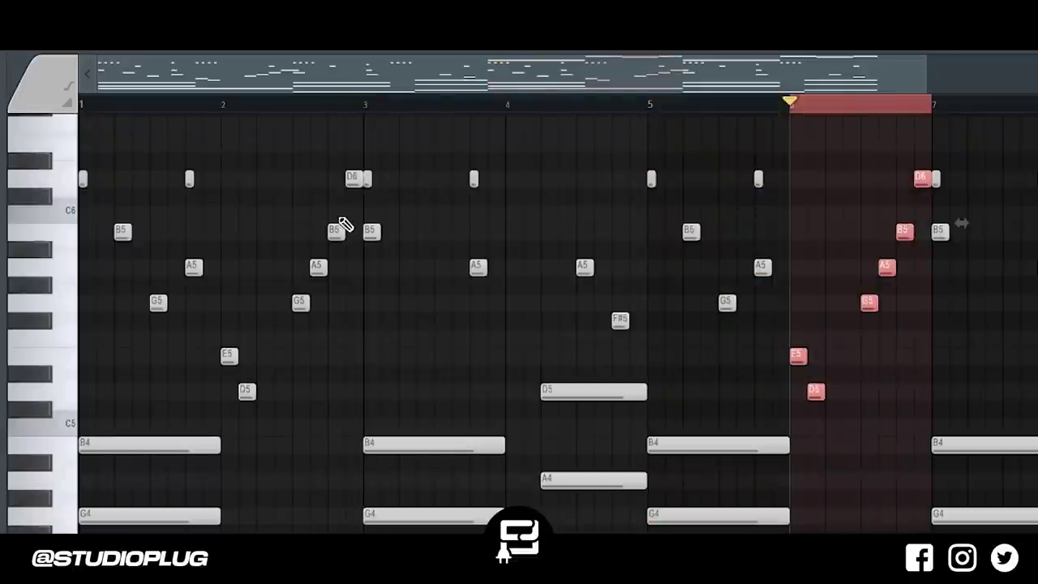
left_click(799, 114)
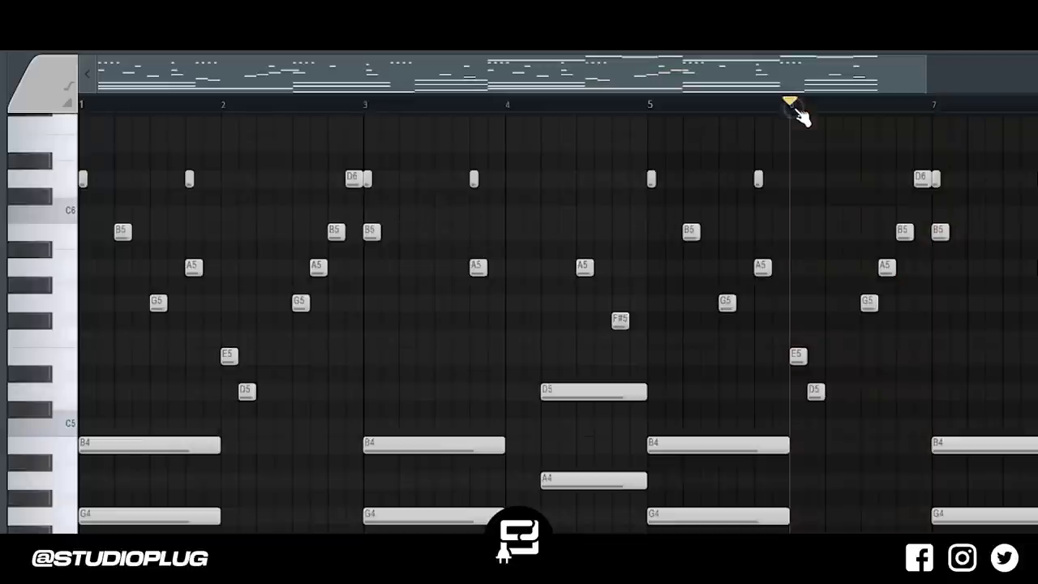
mouse_move(799, 114)
left_mouse_down()
mouse_move(779, 116)
mouse_move(1037, 109)
left_mouse_up()
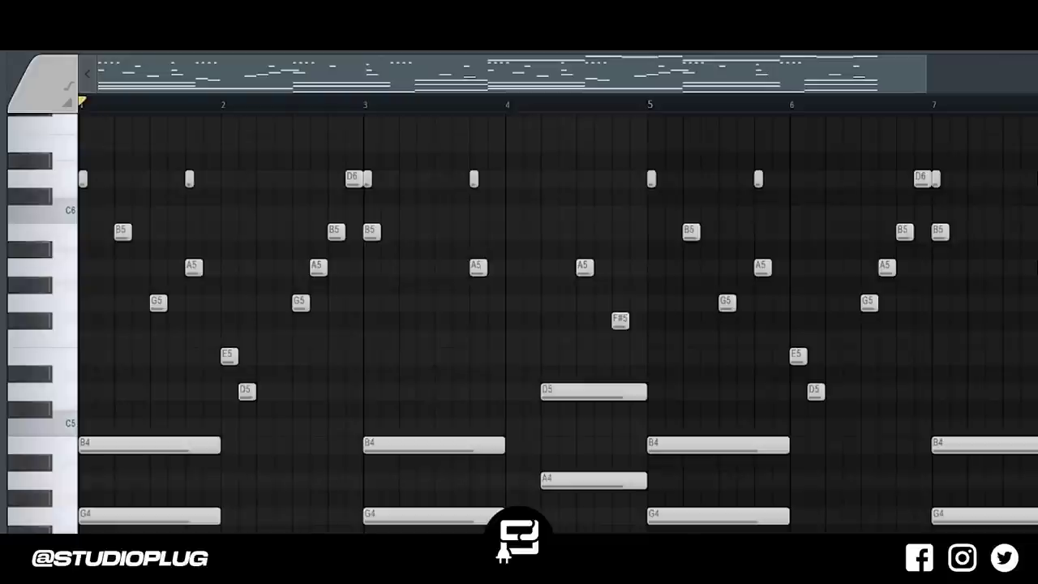
left_click(454, 104)
left_click_drag(84, 118, 31, 184)
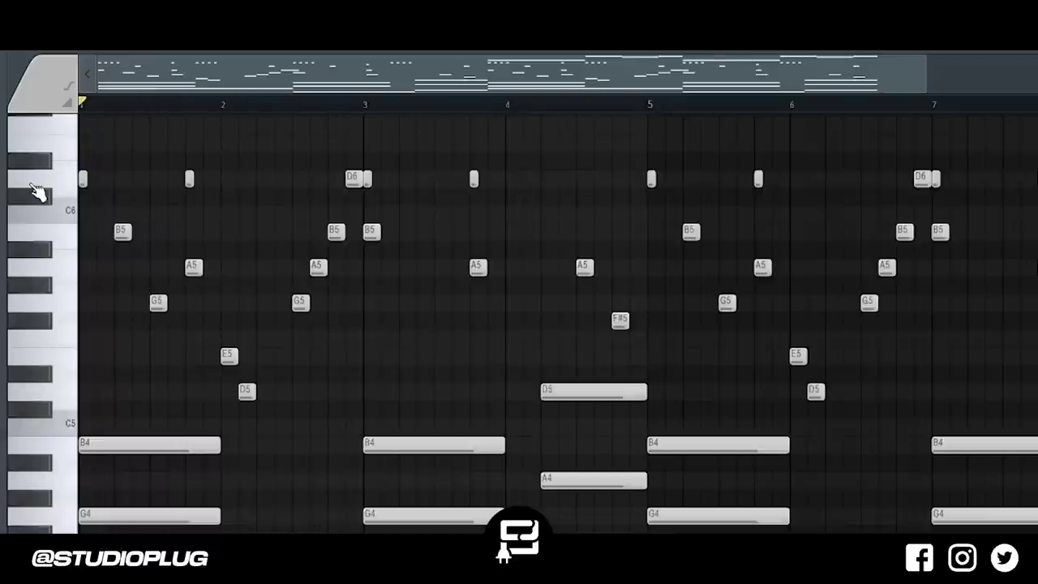
- Play the pattern with ElectraX #2 muted and the 808, hi-hat, clap and kick channels unmuted
key("F6")
key("space")
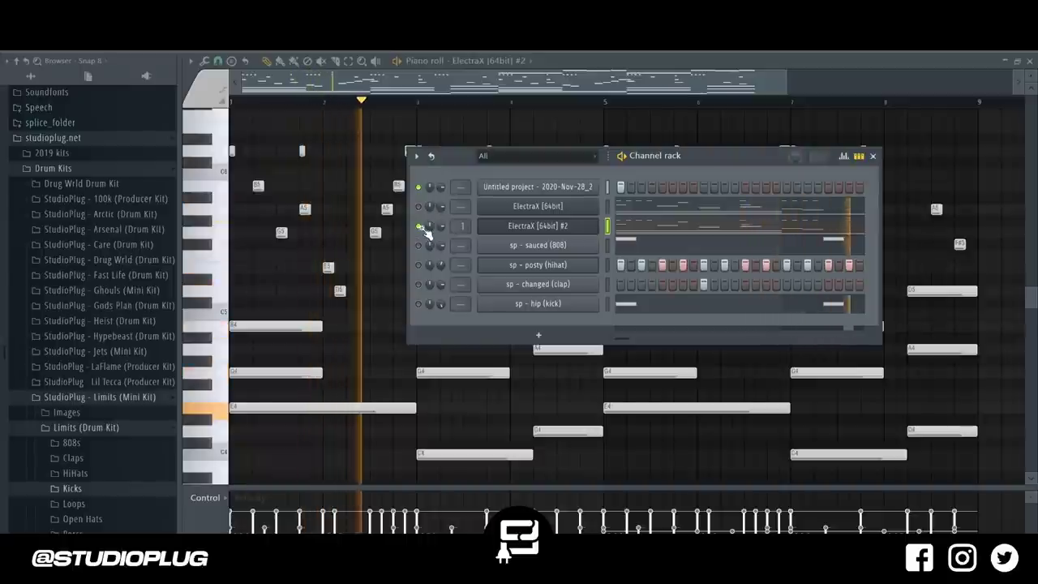
left_click(418, 245)
left_click(418, 264)
left_click(419, 284)
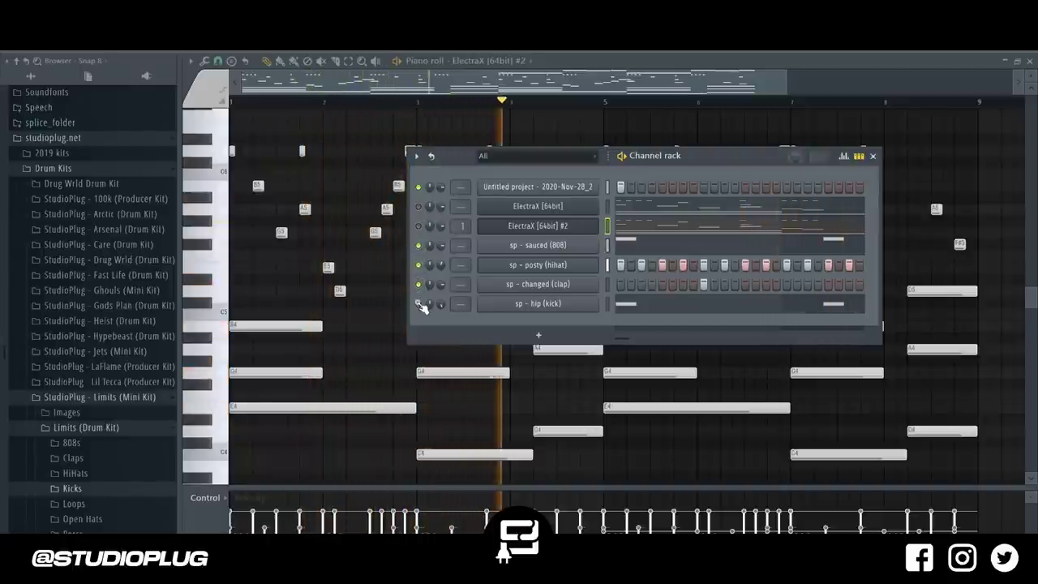
- Normalize the reversed recording's sample and lower its time-stretching pitch and channel volume
left_click(501, 186)
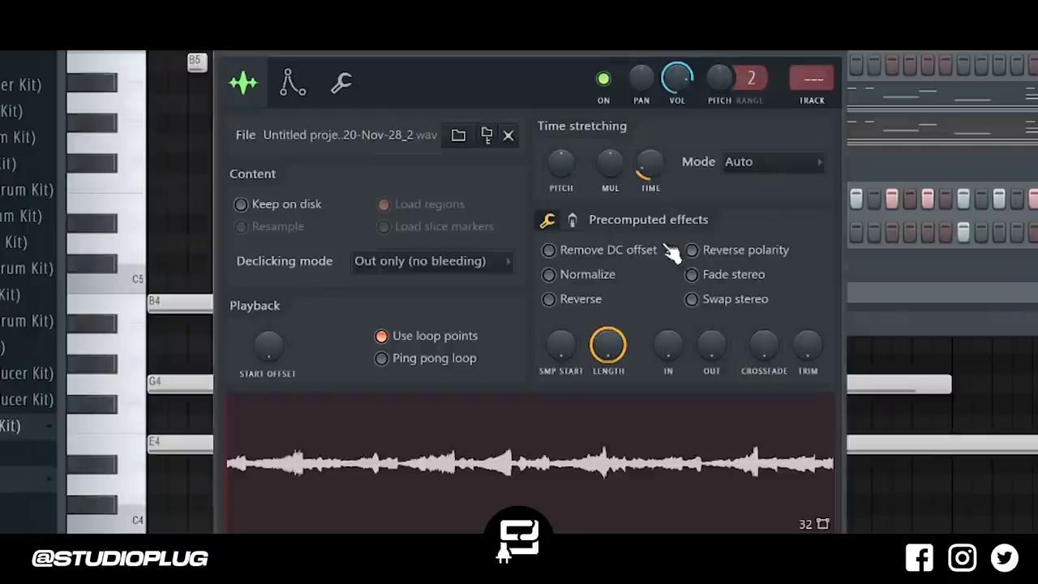
left_click(560, 274)
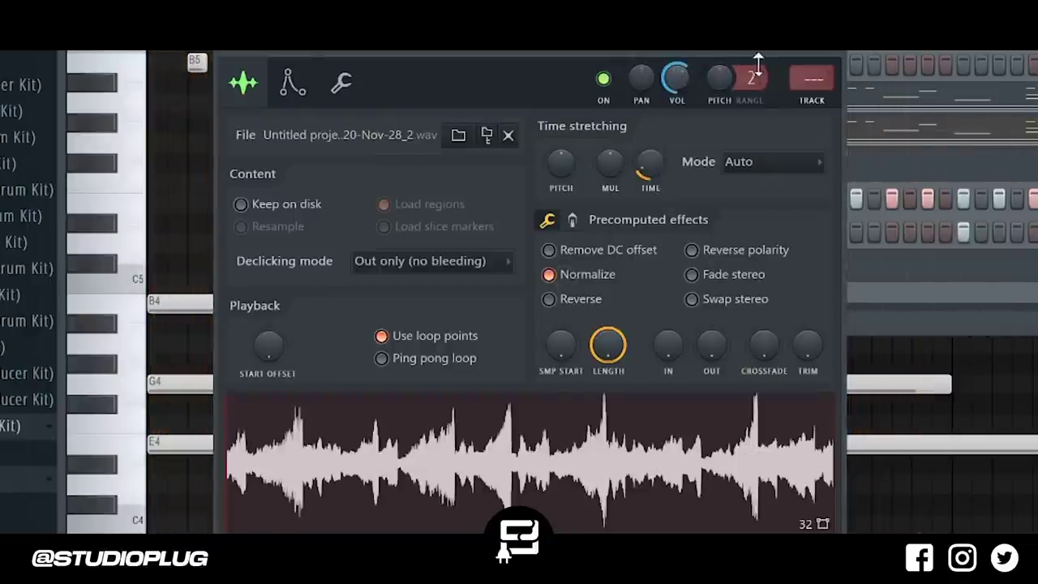
scroll(574, 160, "down", 5)
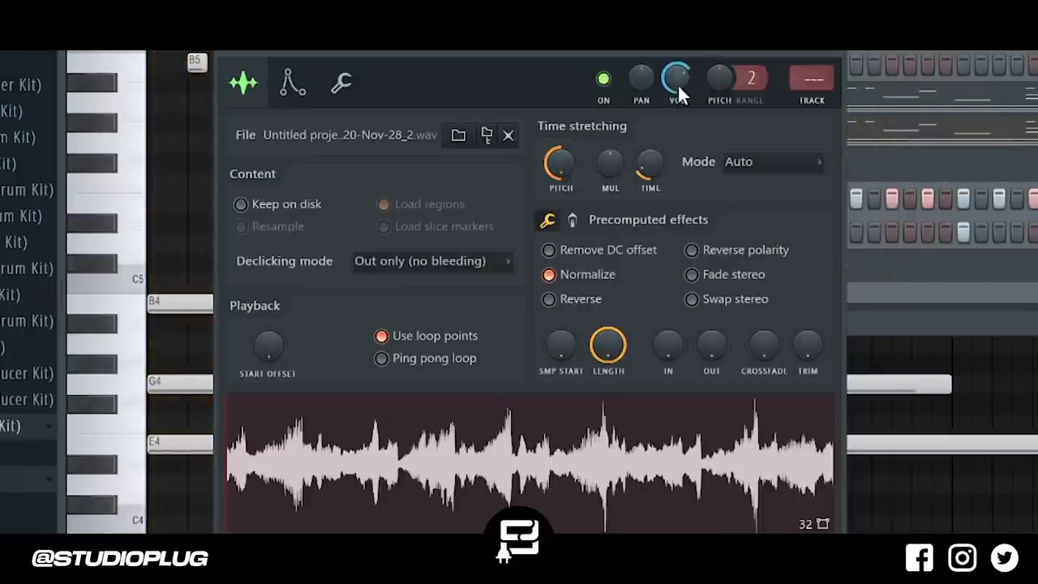
left_click(903, 60)
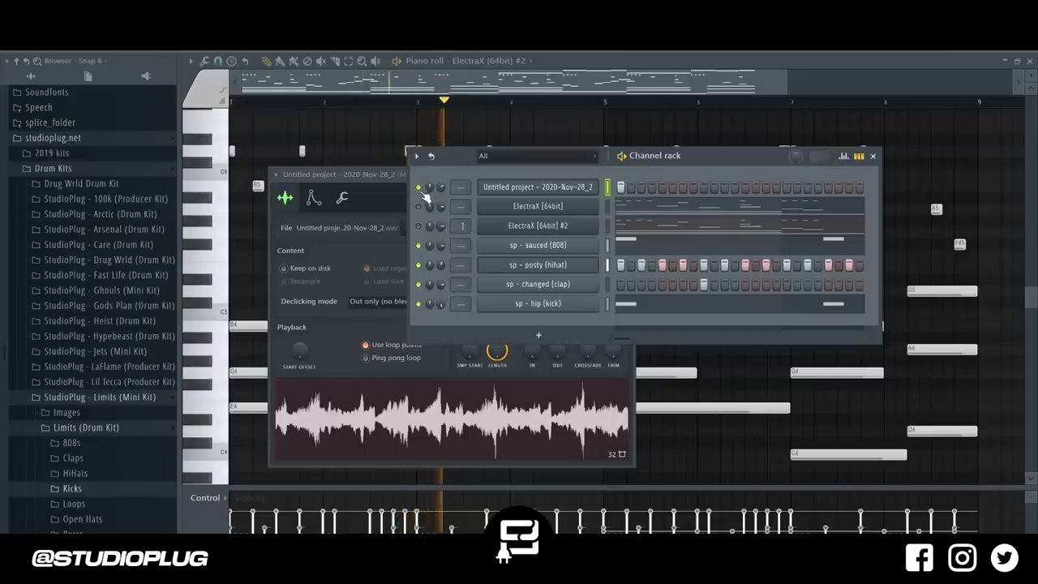
left_click(394, 177)
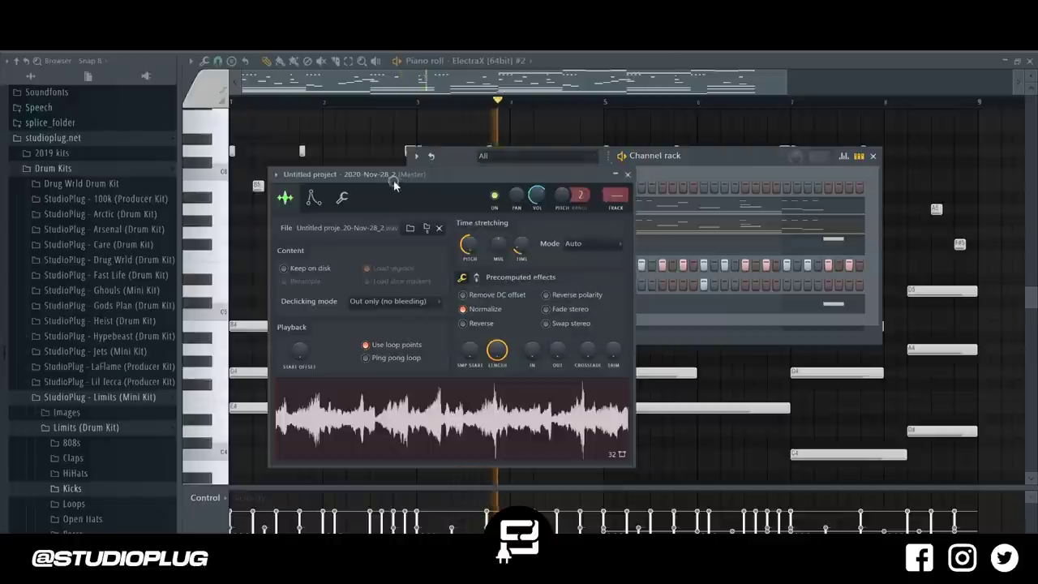
left_click(671, 172)
left_click(519, 206)
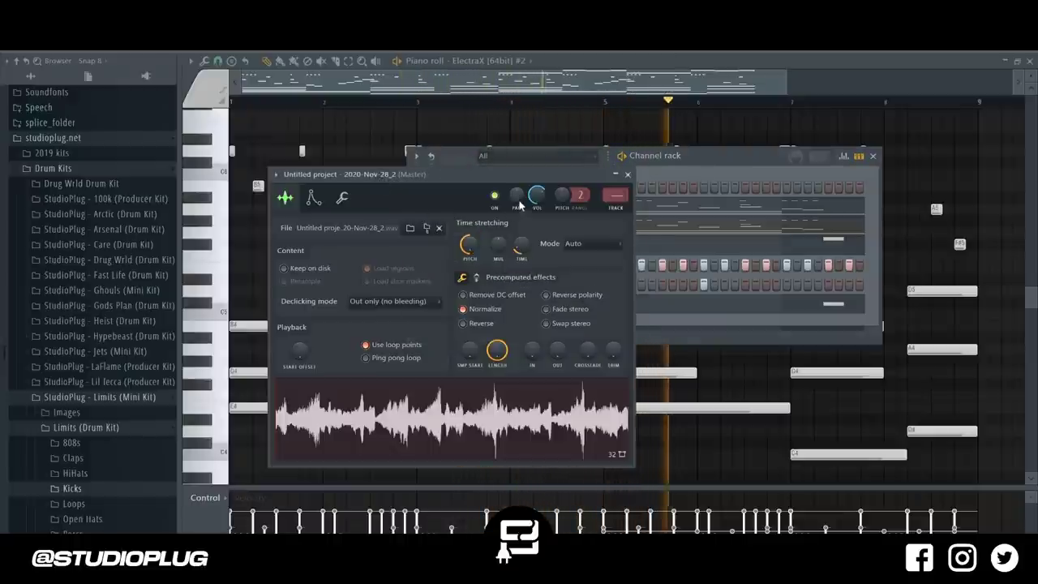
- Rename the reversed recording's channel as Reverse Bell
left_click(686, 174)
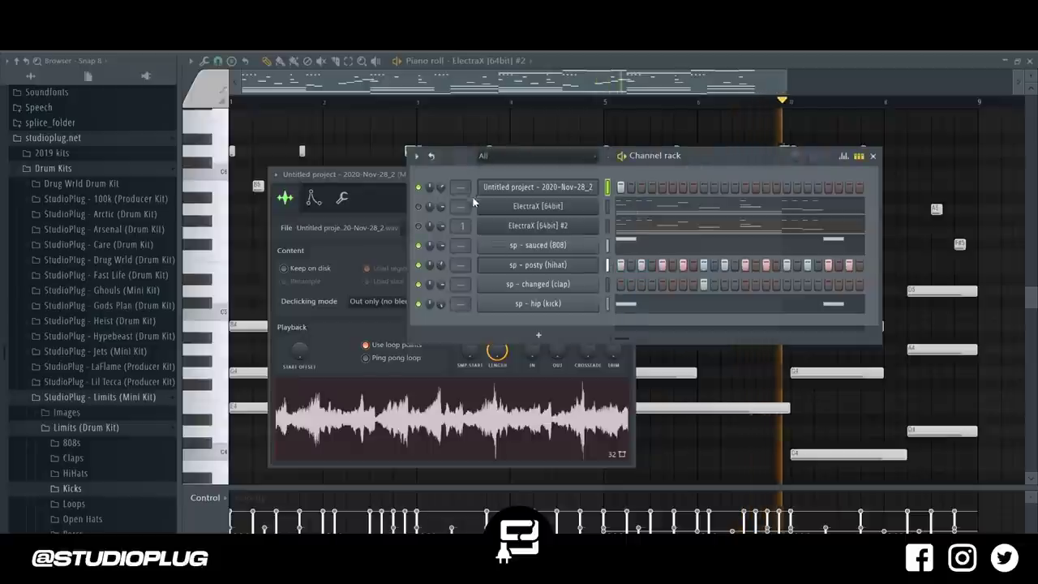
right_click(521, 191)
key("F2")
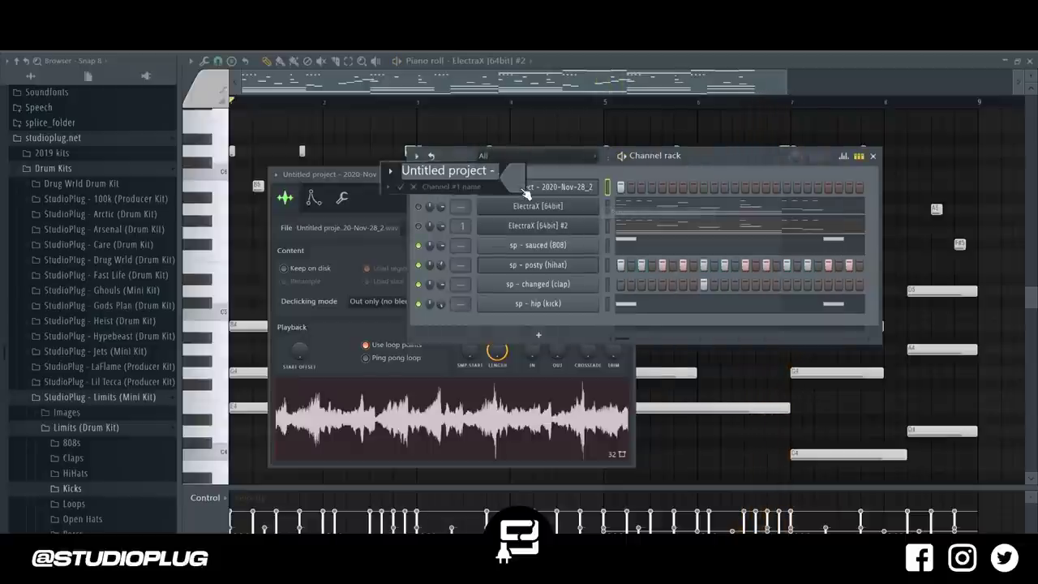
type("Reverse Bell")
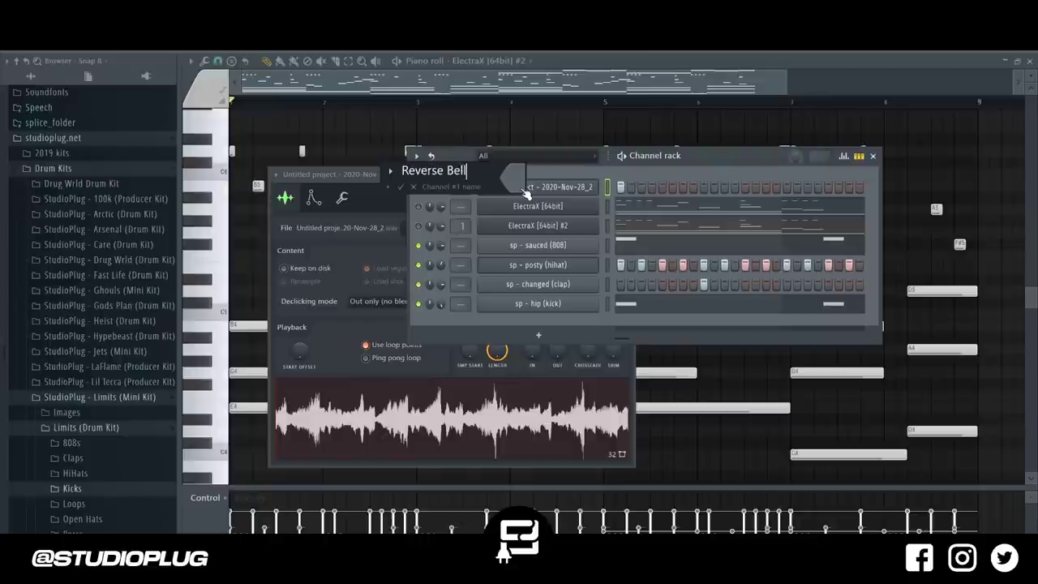
key("Return")
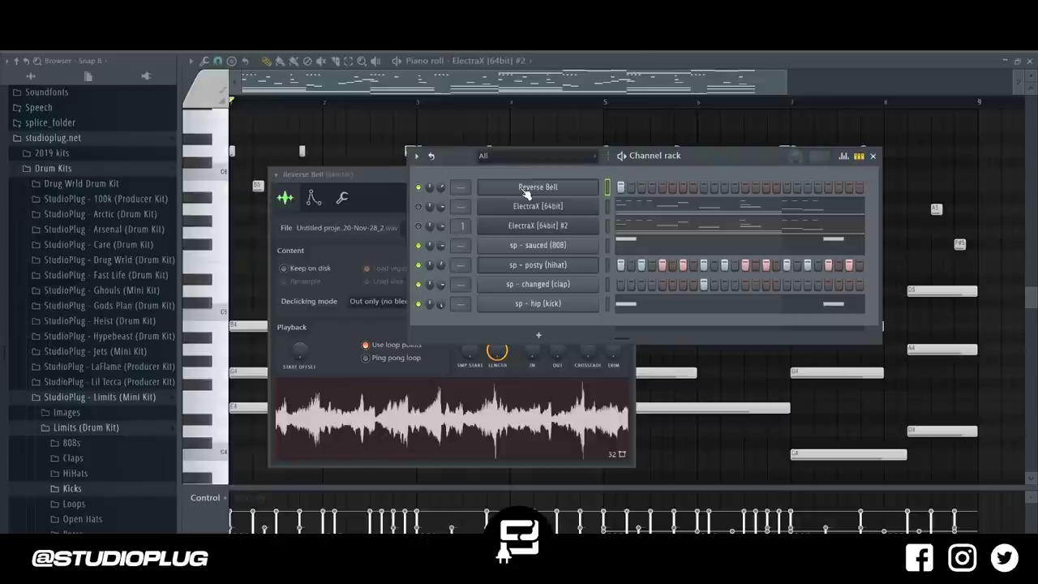
- Solo the ElectraX #2 channel and play its melody with the patch that follows Bell_Alive in the plugin's patch browser
left_click(419, 227)
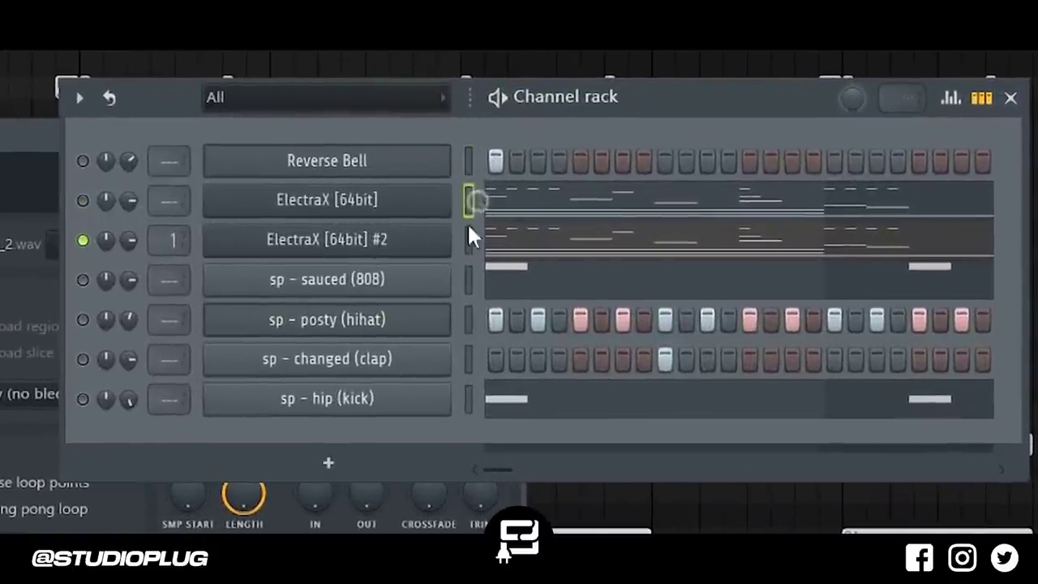
left_click(493, 237)
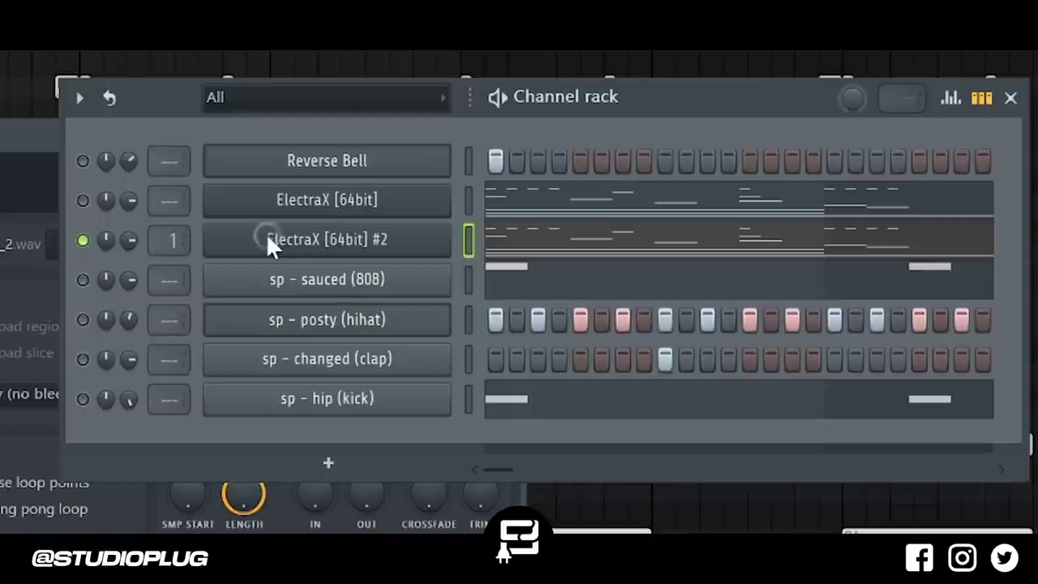
left_click_drag(304, 239, 671, 241)
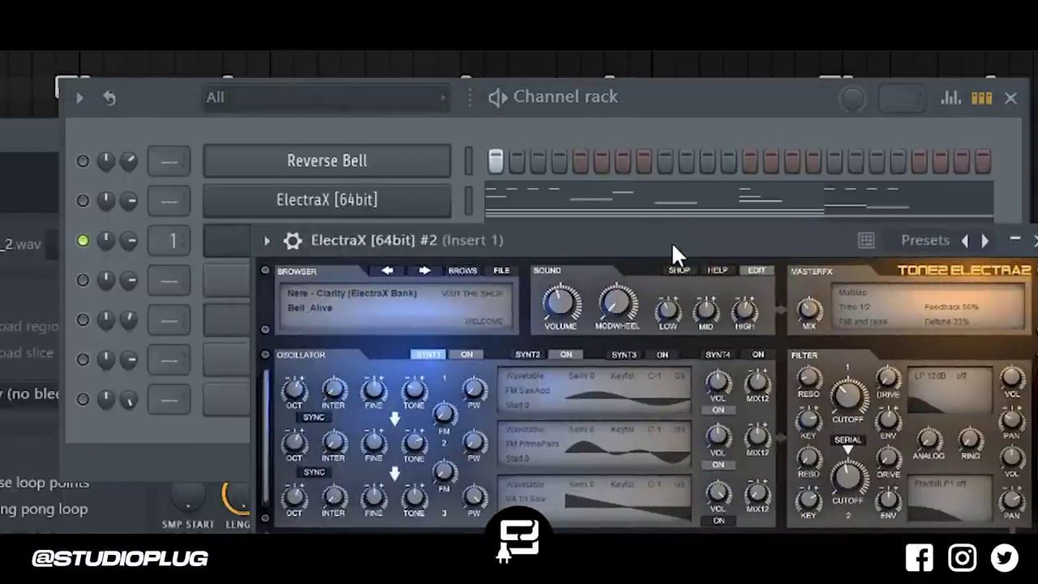
left_click(463, 271)
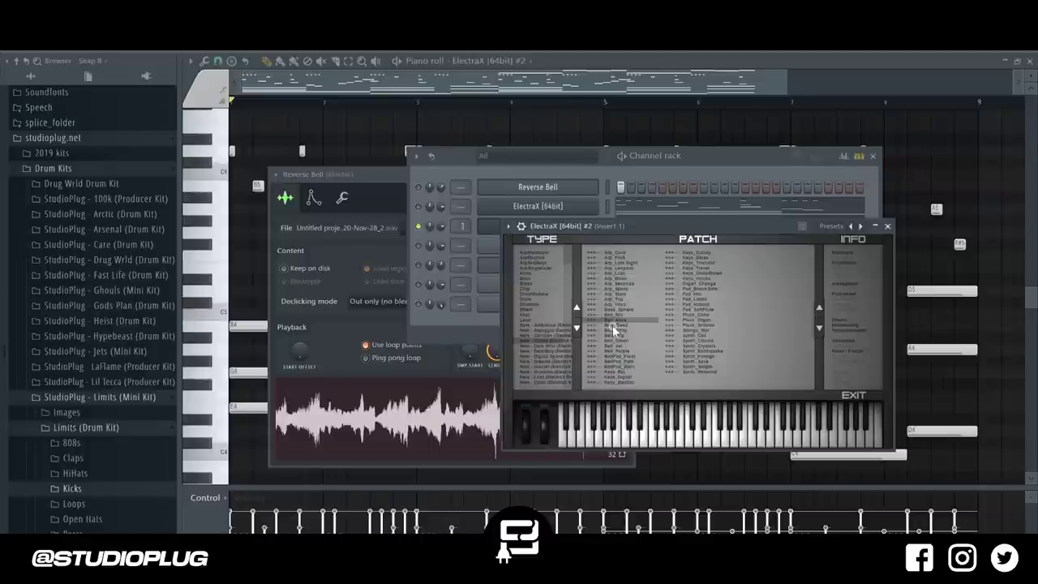
left_click(485, 445)
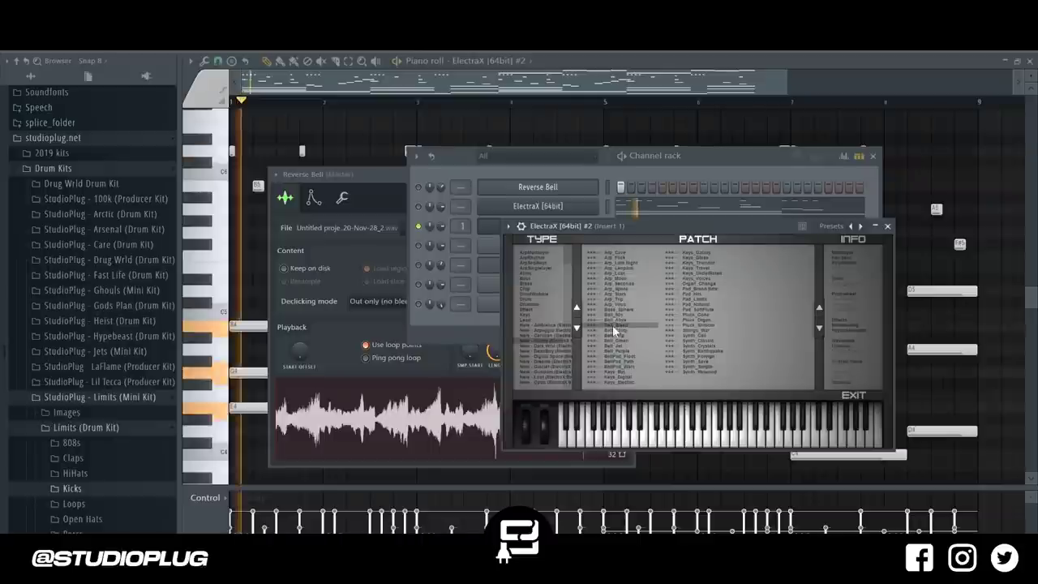
left_click(445, 227)
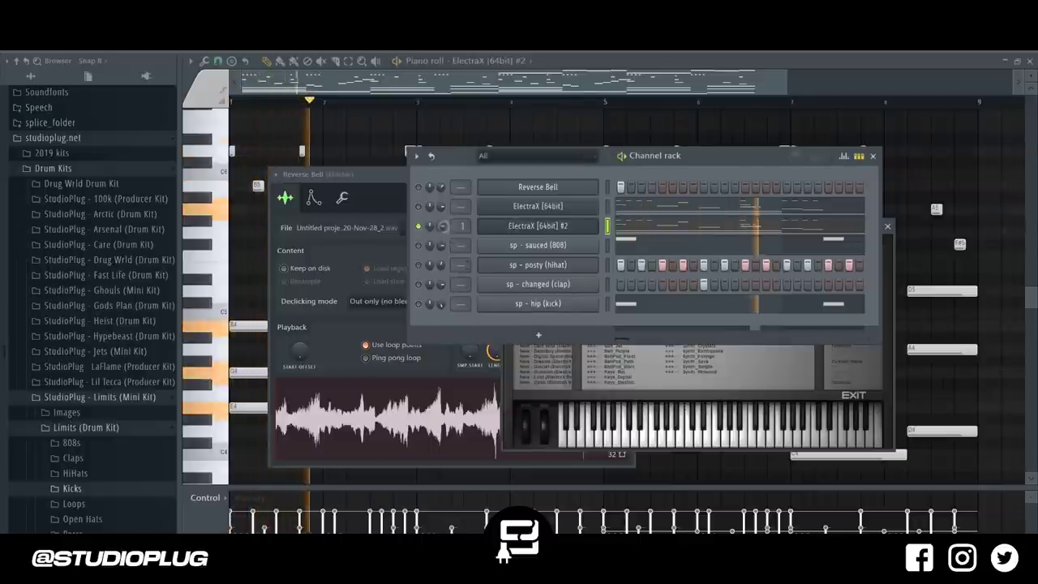
- Unmute the hi-hat, clap, 808 and kick channels and open the hi-hat channel's piano roll
left_click(417, 264)
left_click(418, 283)
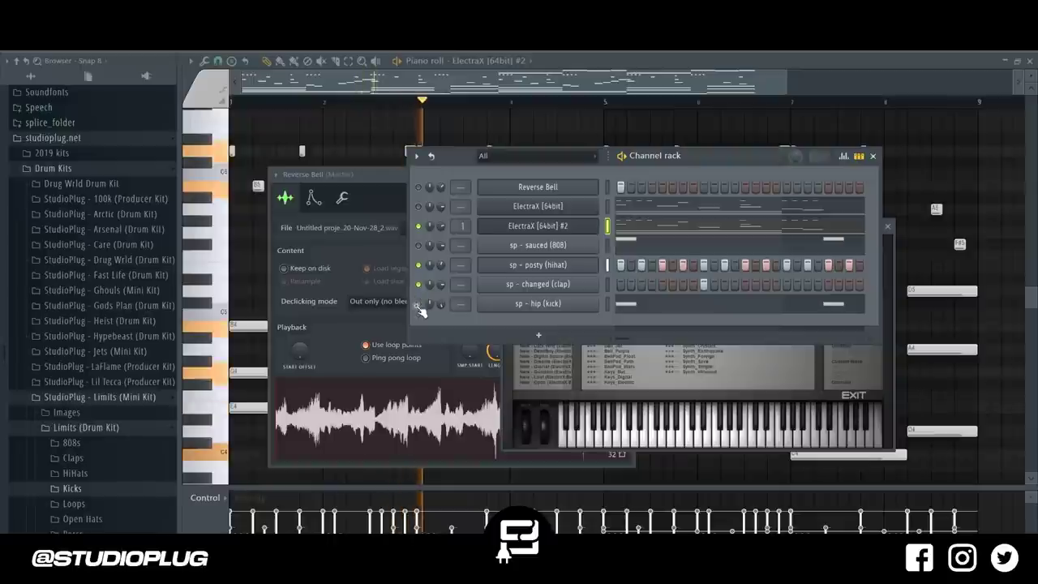
left_click(417, 304)
right_click(560, 265)
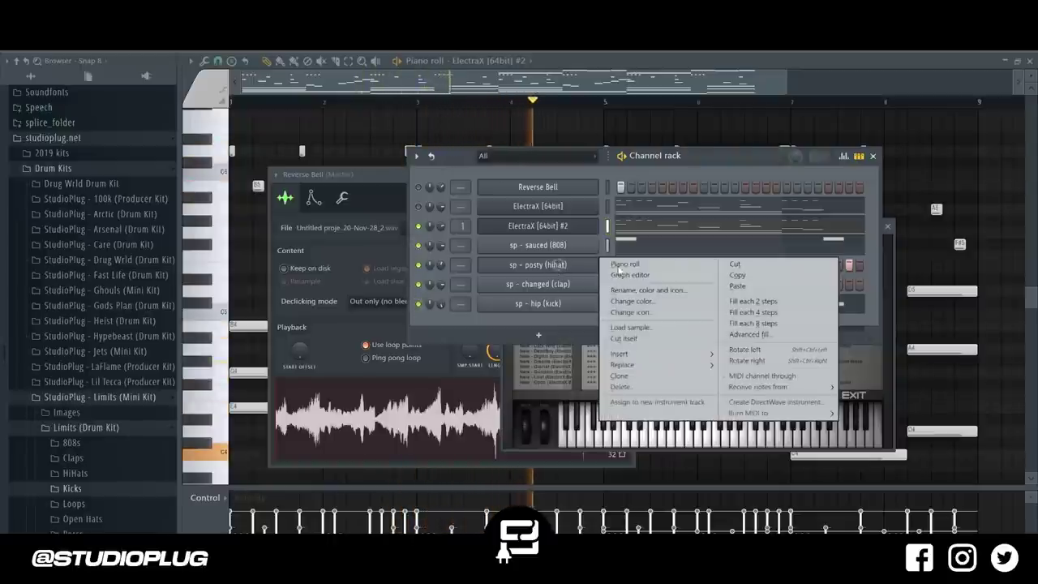
left_click(624, 265)
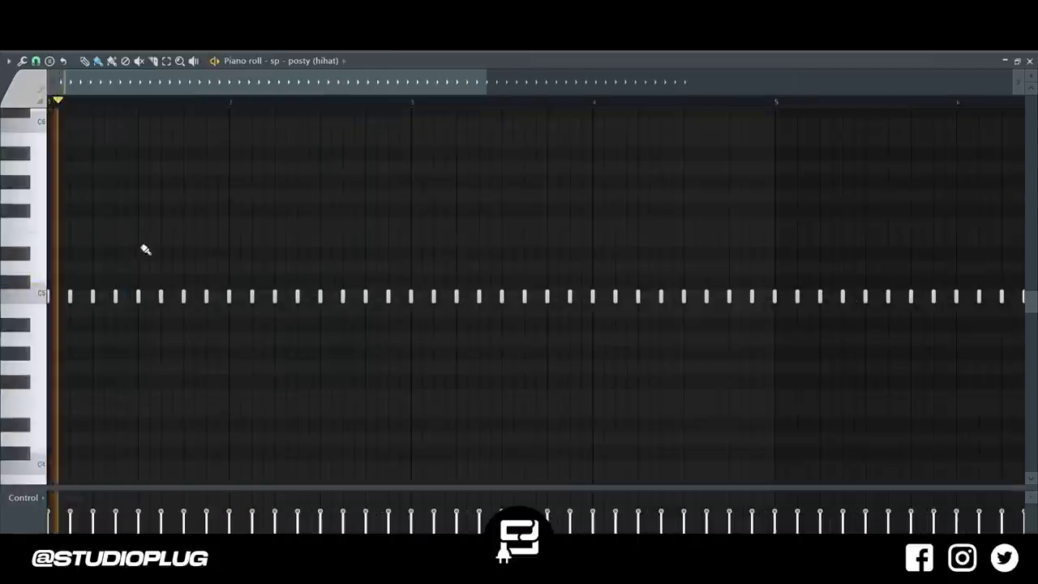
- Paint a fast three-note hi-hat roll on E5 at beat 3 of bar 1, followed by a single G4 note
left_click_drag(139, 240, 150, 242)
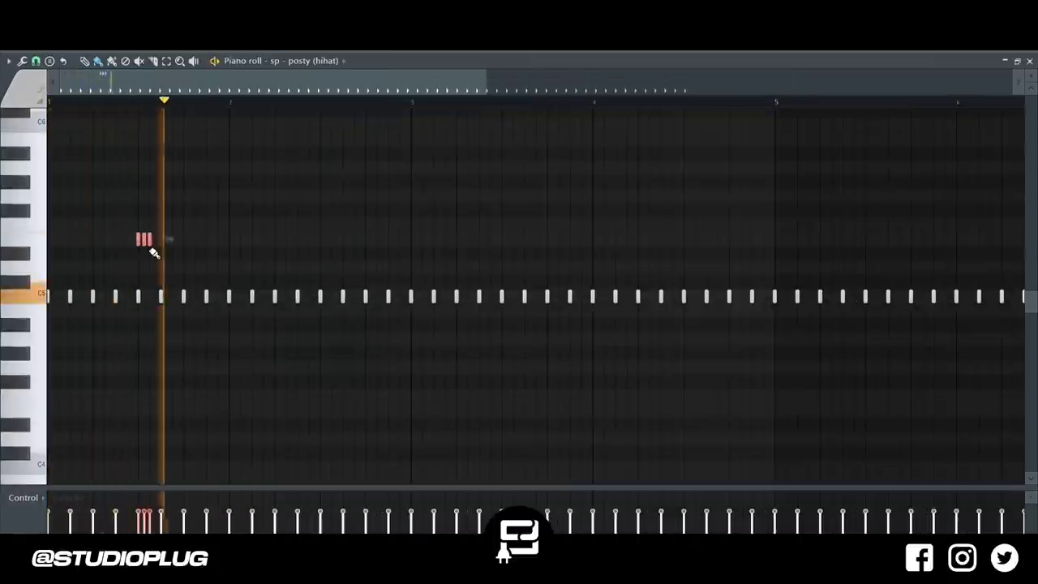
key("space")
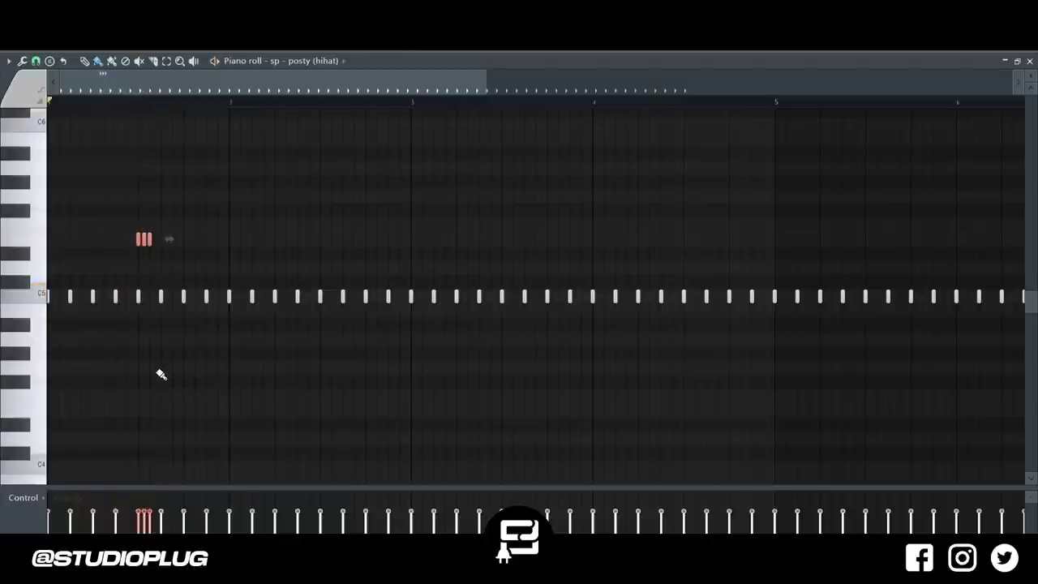
left_click(162, 369)
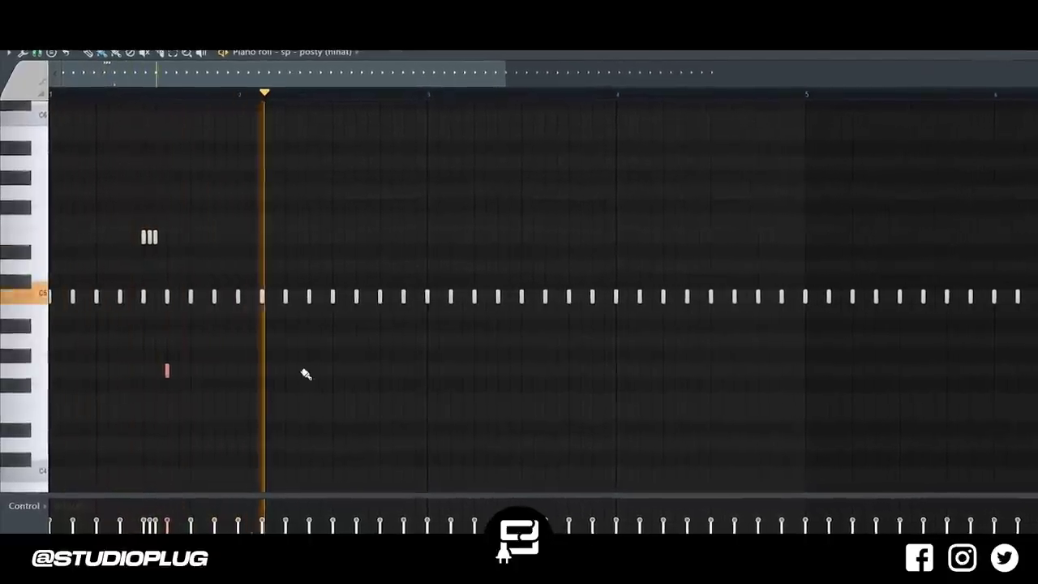
key("space")
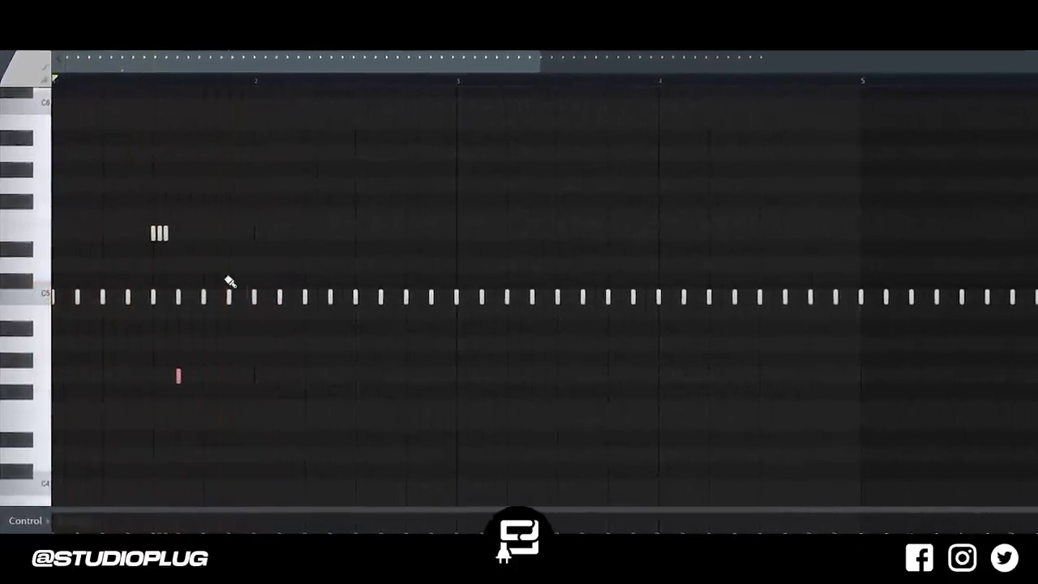
- Add a fast C5 hi-hat roll at beat 4 of bar 1 and two G4 notes from beat 3 of bar 2
left_click_drag(220, 296, 211, 296)
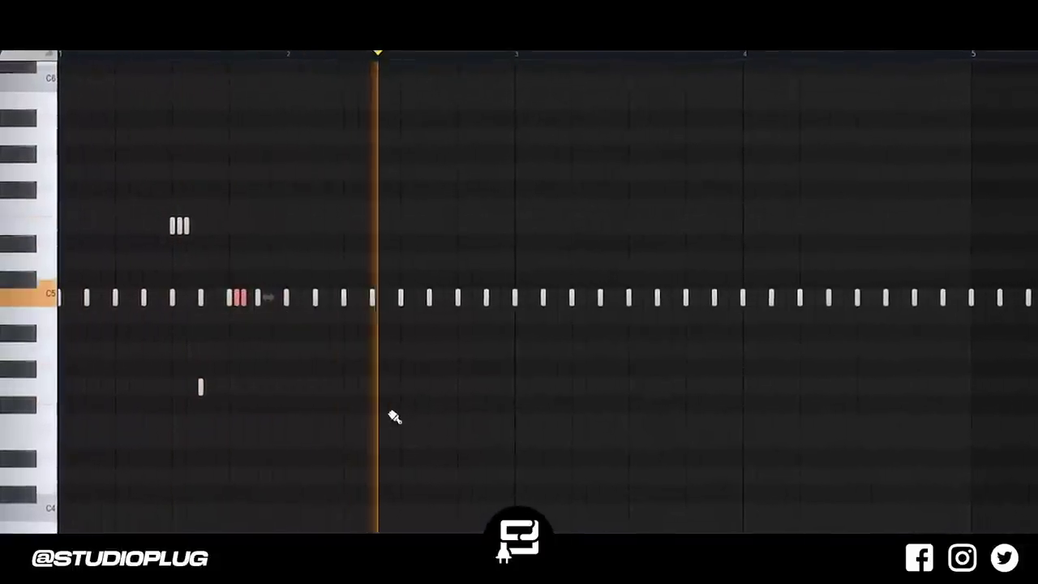
left_click(406, 389)
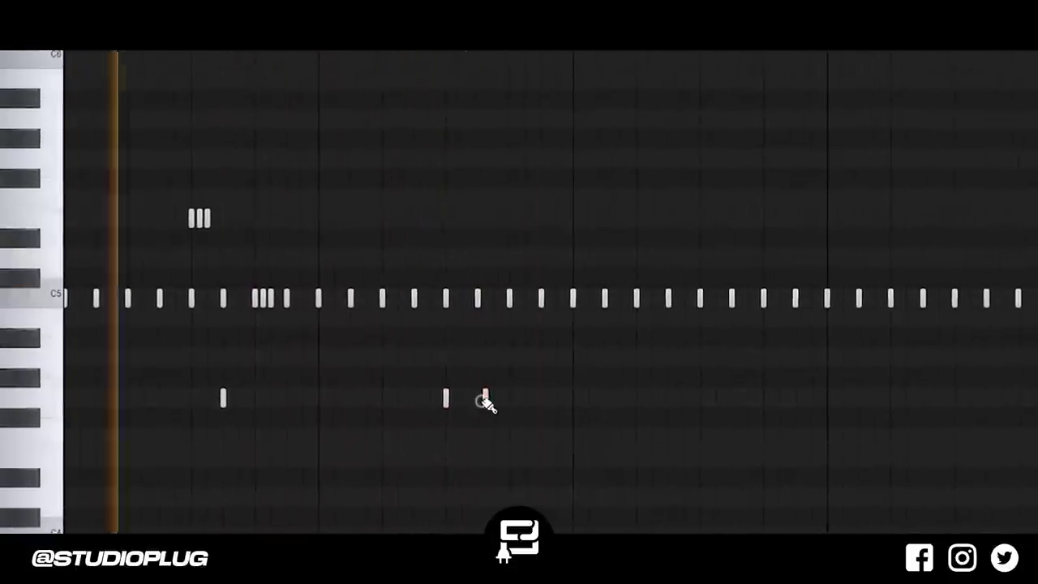
left_click(489, 399)
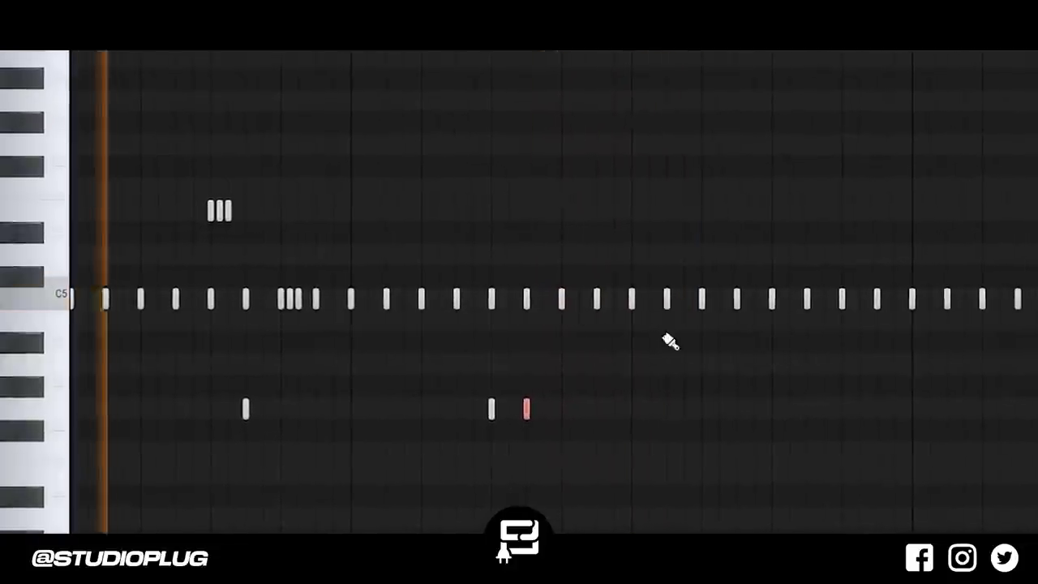
key("space")
- Mute ElectraX #2, unmute the first ElectraX channel and play the pattern with the drums
left_click(679, 52)
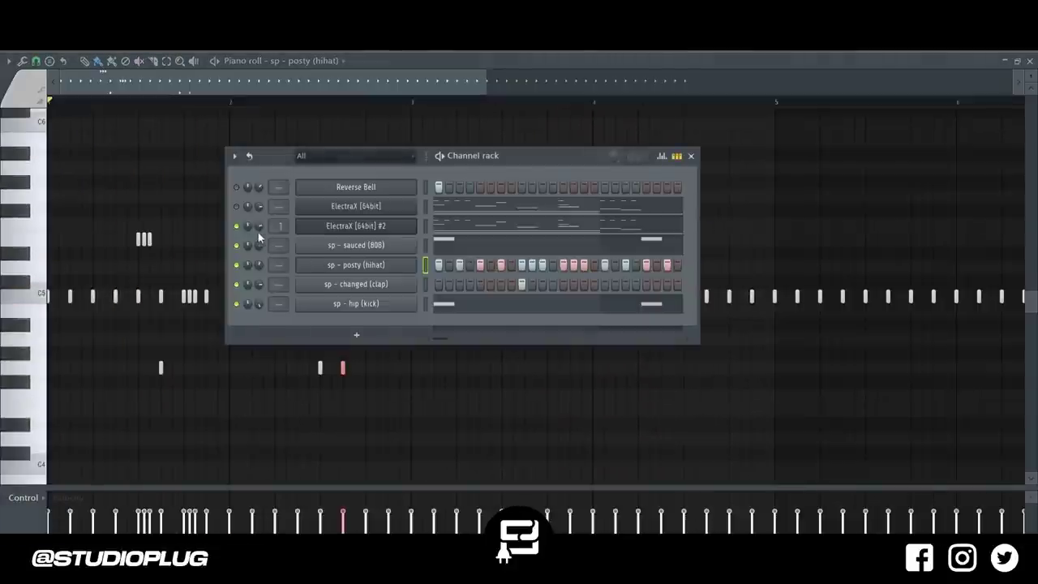
left_click(236, 207)
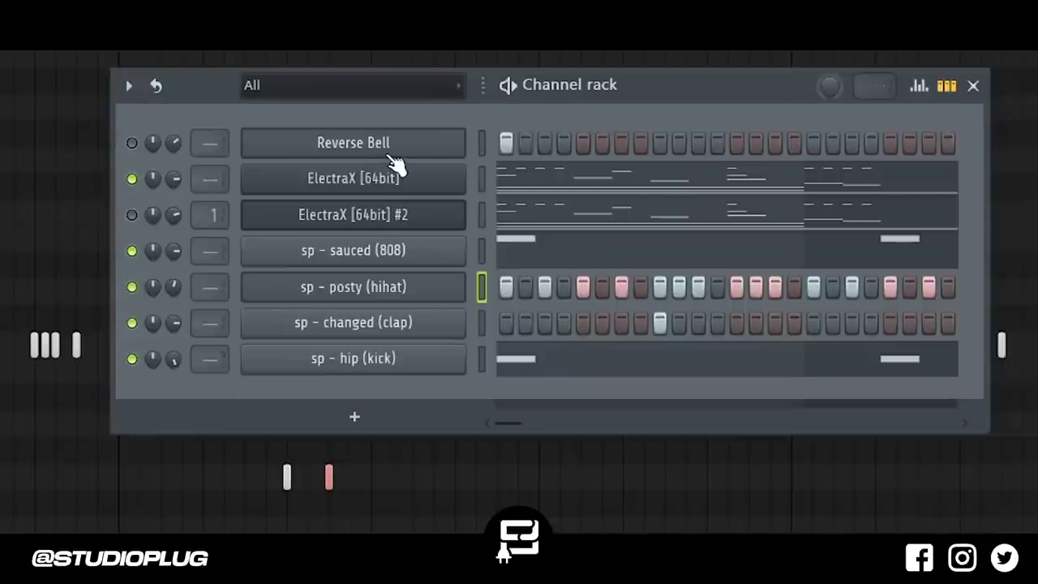
left_click(482, 194)
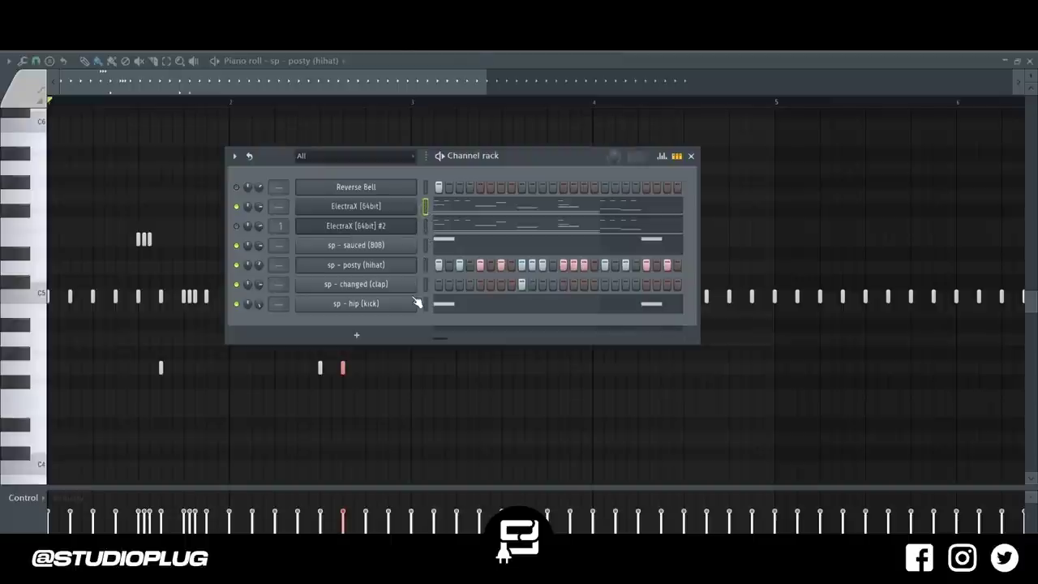
key("space")
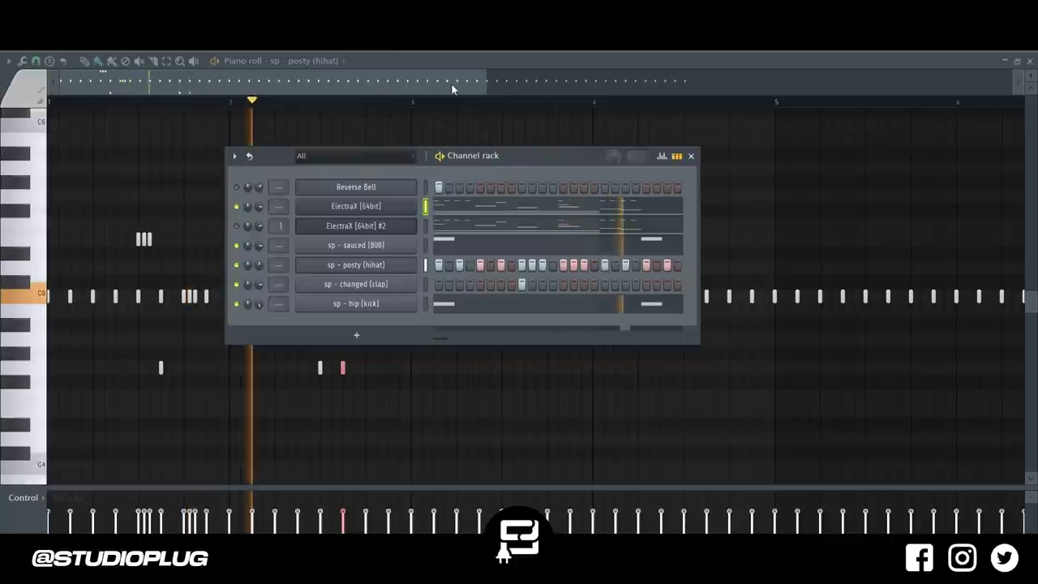
key("F6")
key("space")
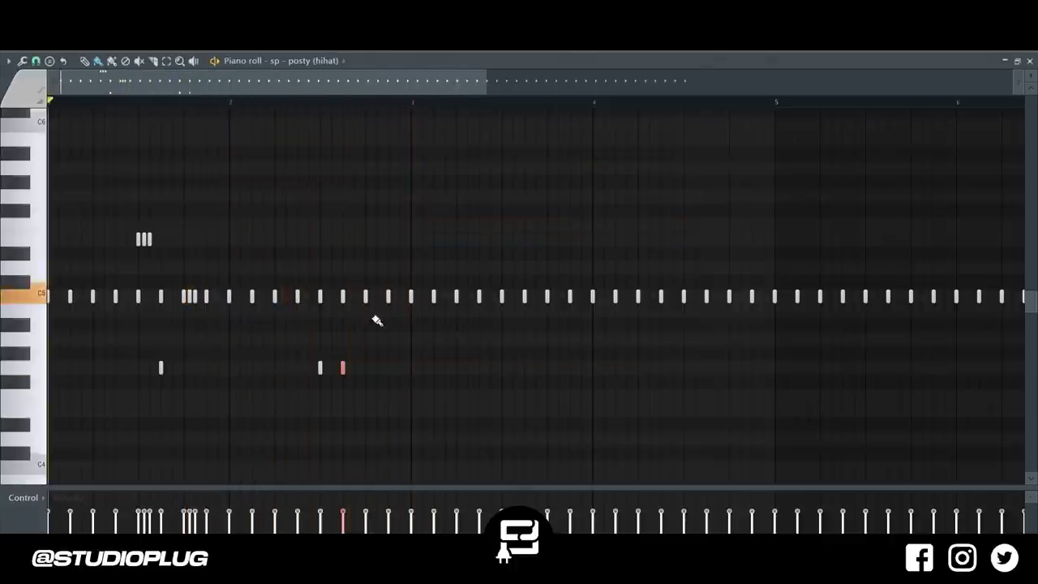
- Paint a fast three-note hi-hat roll on E5 at beat 4 of bar 2 while the pattern plays
key("space")
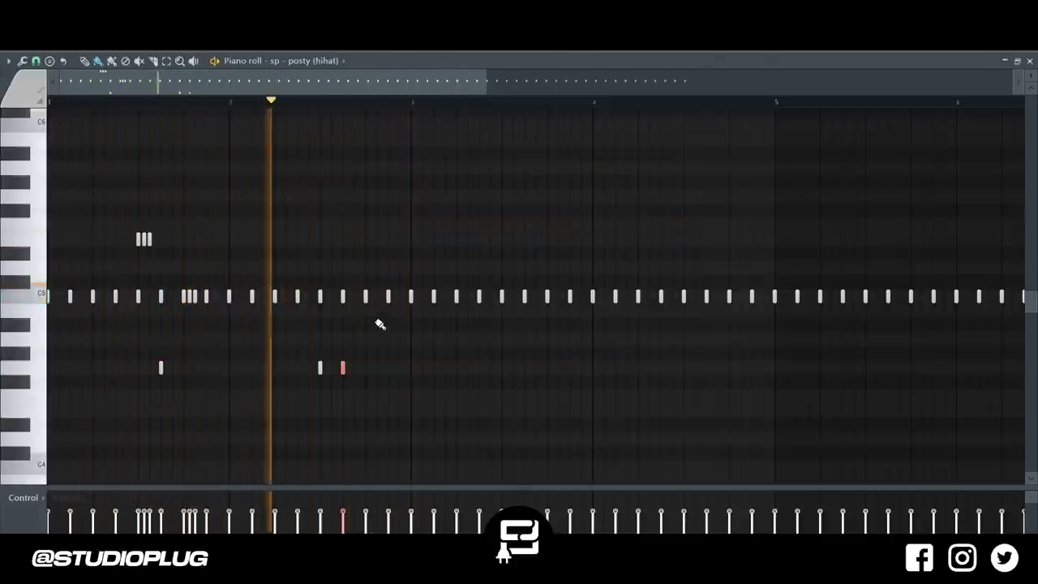
key("space")
key("space")
left_click(366, 240)
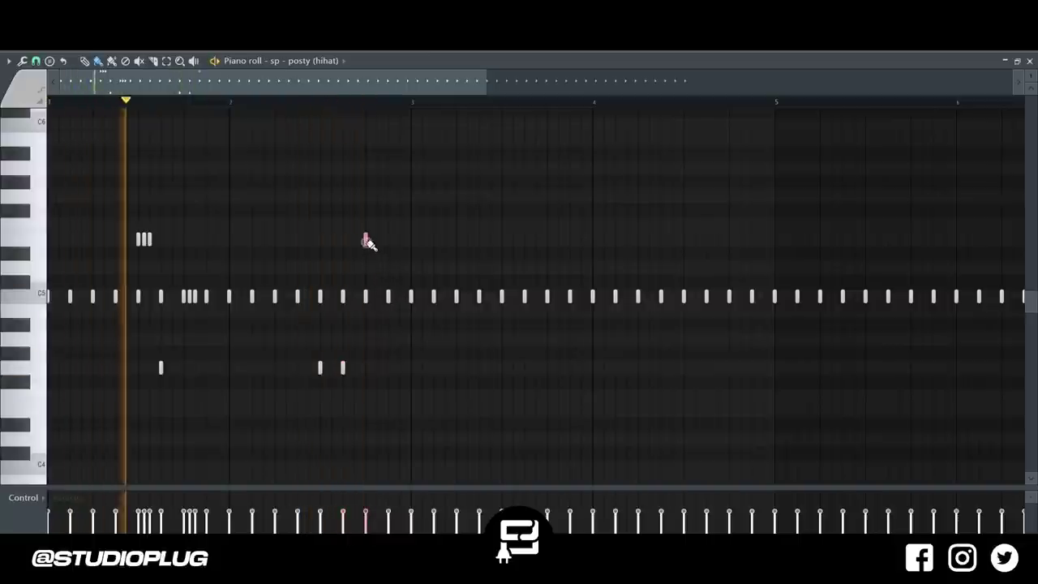
left_click_drag(366, 242, 378, 242)
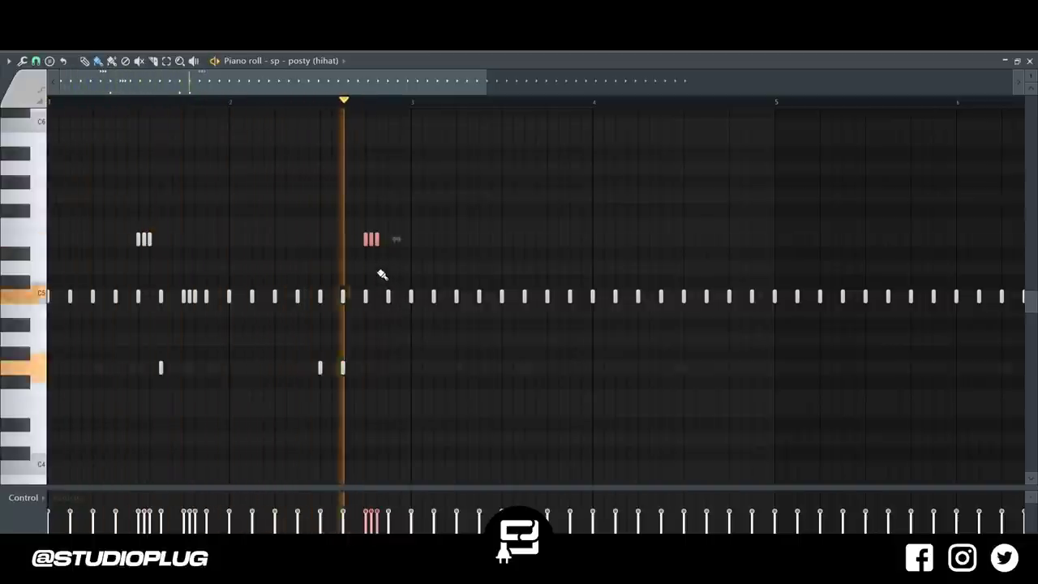
key("space")
- Lower the second and third notes of the E5 hi-hat rolls in bars 1 and 2 to D5 and C5
left_click_drag(370, 240, 369, 262)
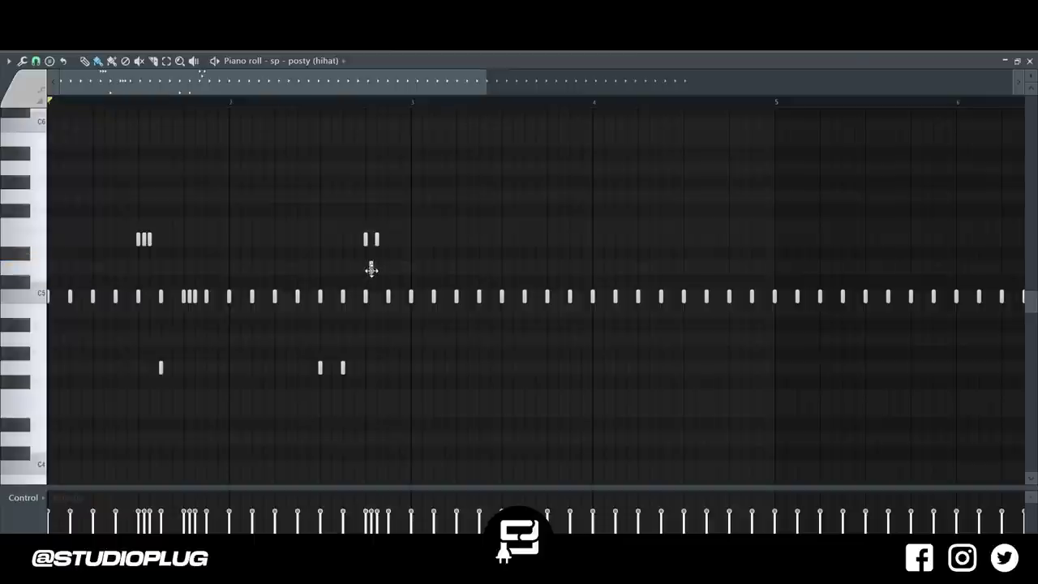
right_click(377, 242)
key("space")
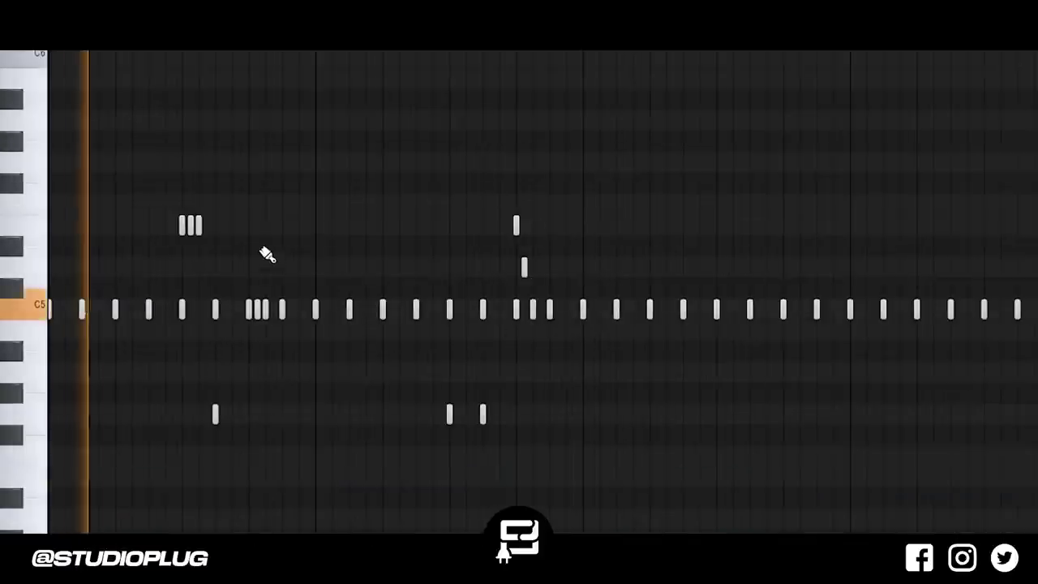
left_click(190, 308)
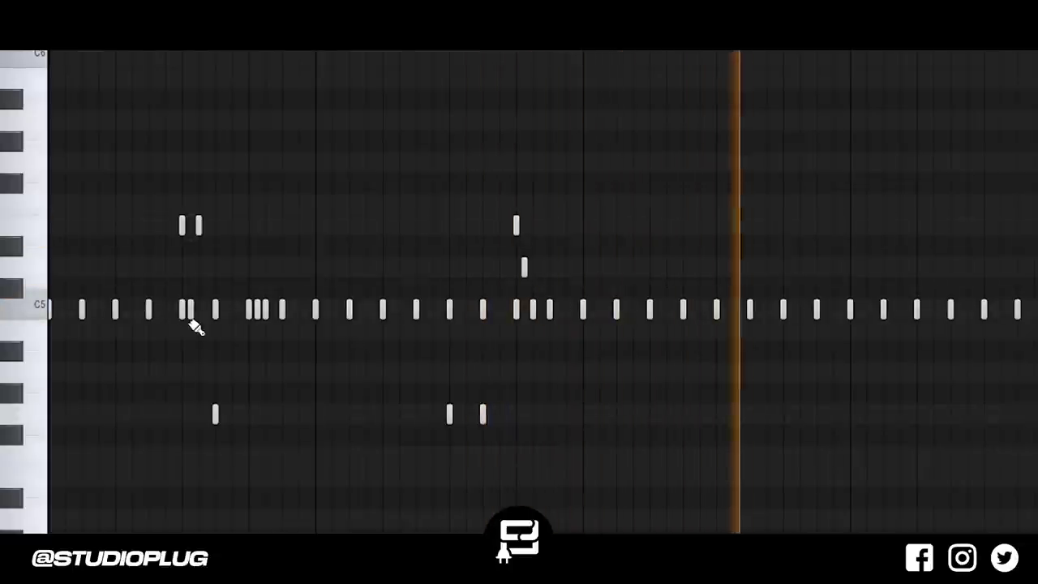
left_click_drag(197, 225, 190, 267)
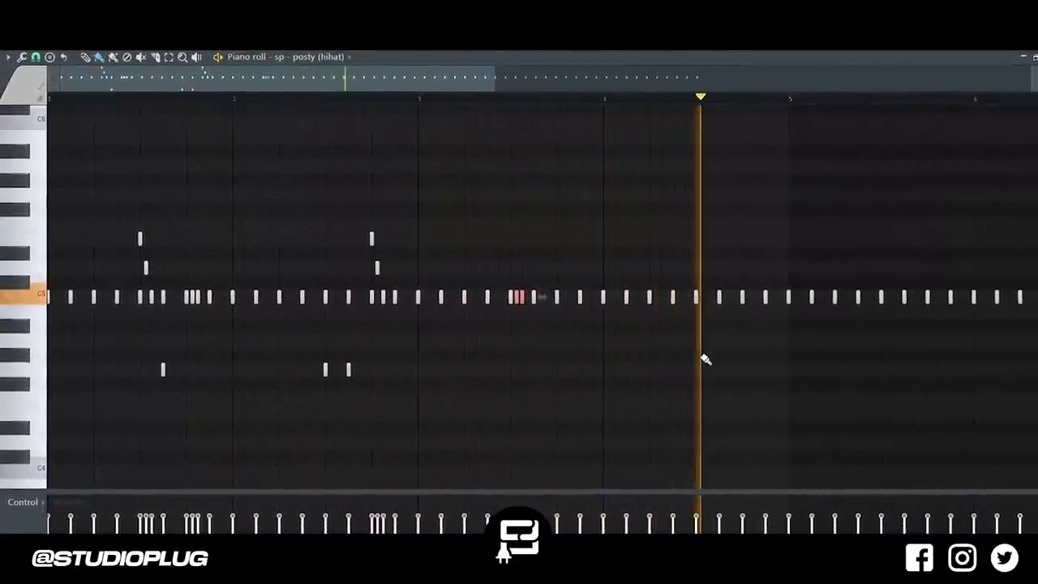
- Add three G4 hi-hat notes in the second half of bar 4, two consecutive and one near the bar's end
key("space")
left_click_drag(694, 367, 712, 367)
key("space")
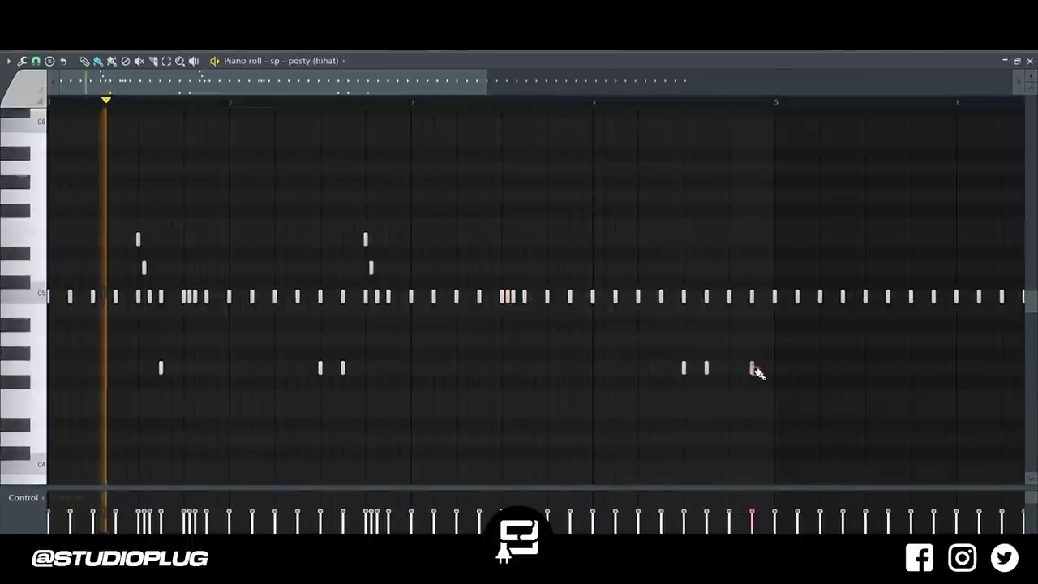
- Replace the plain hi-hats in bars 5 to 8 with a copy of the edited bars 1 to 4, using lengthened notes
scroll(771, 262, "down", 2)
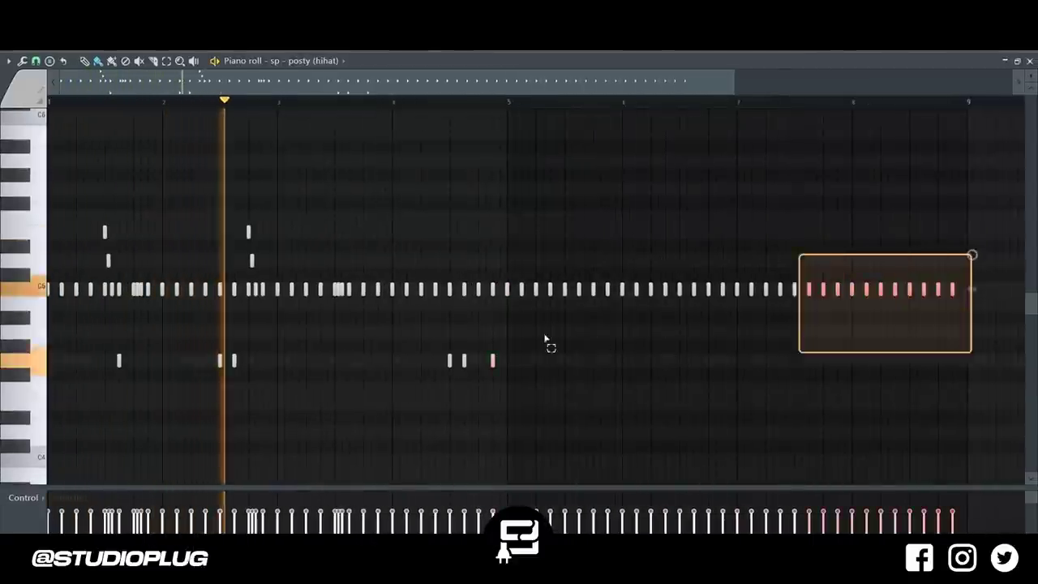
left_click_drag(545, 339, 509, 371)
key("Delete")
left_click(509, 370)
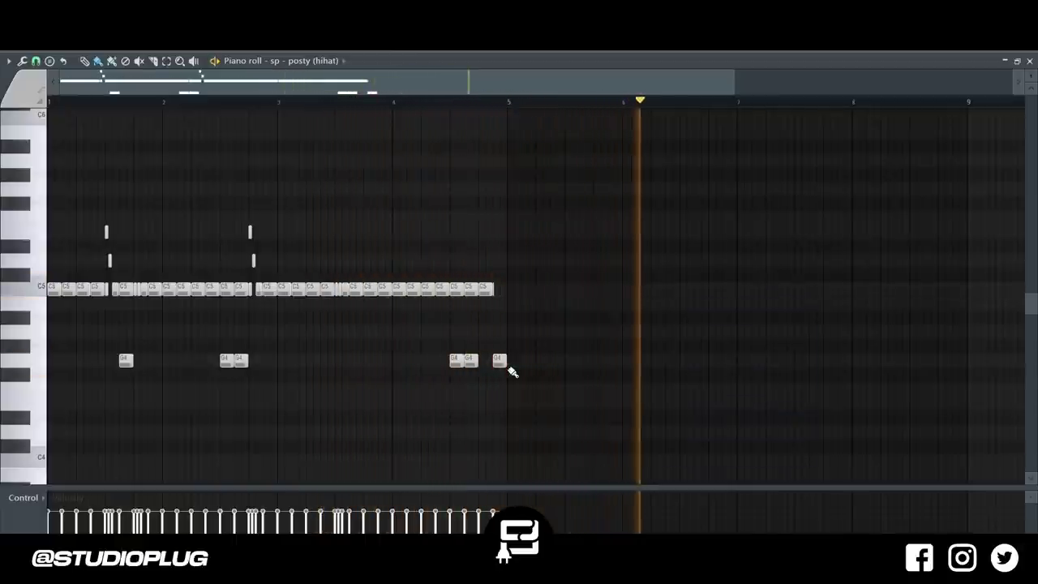
key("ctrl+b")
scroll(605, 195, "up", 1)
left_click(602, 193, "ctrl")
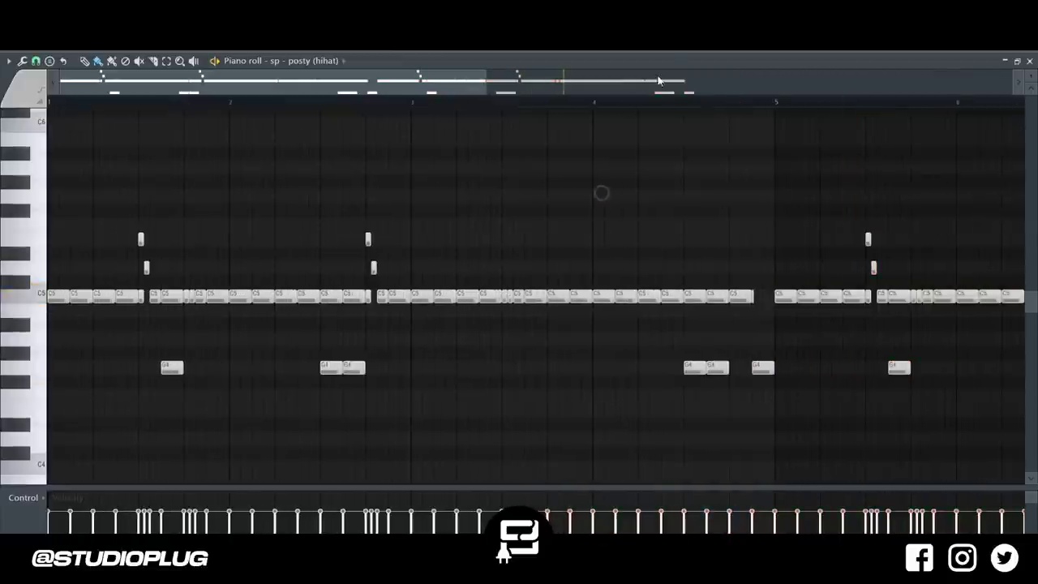
- Unmute ElectraX #2, mute the first ElectraX channel and restart playback of the pattern
key("F6")
left_click(237, 226)
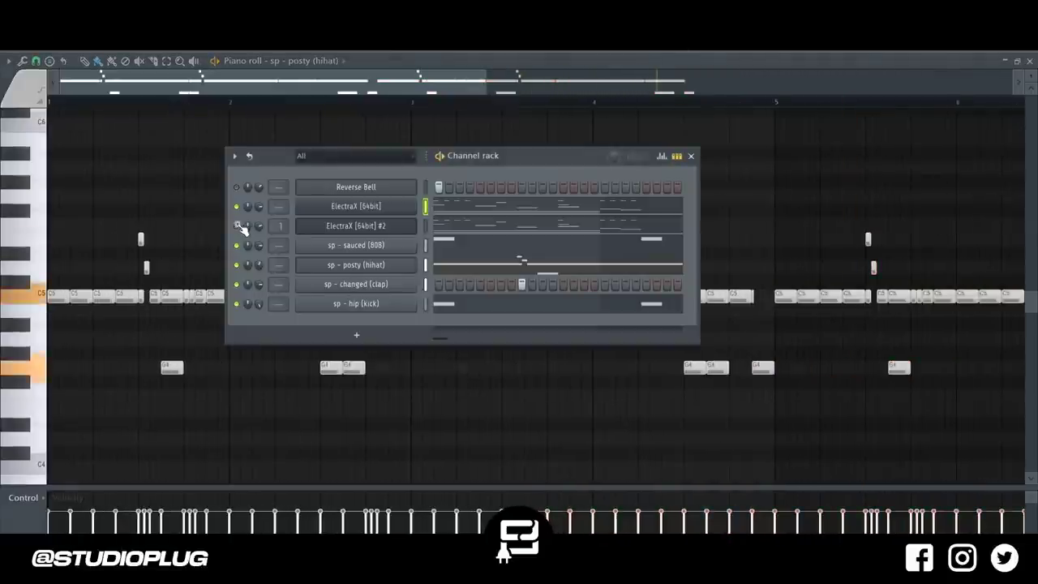
left_click(236, 207)
key("space")
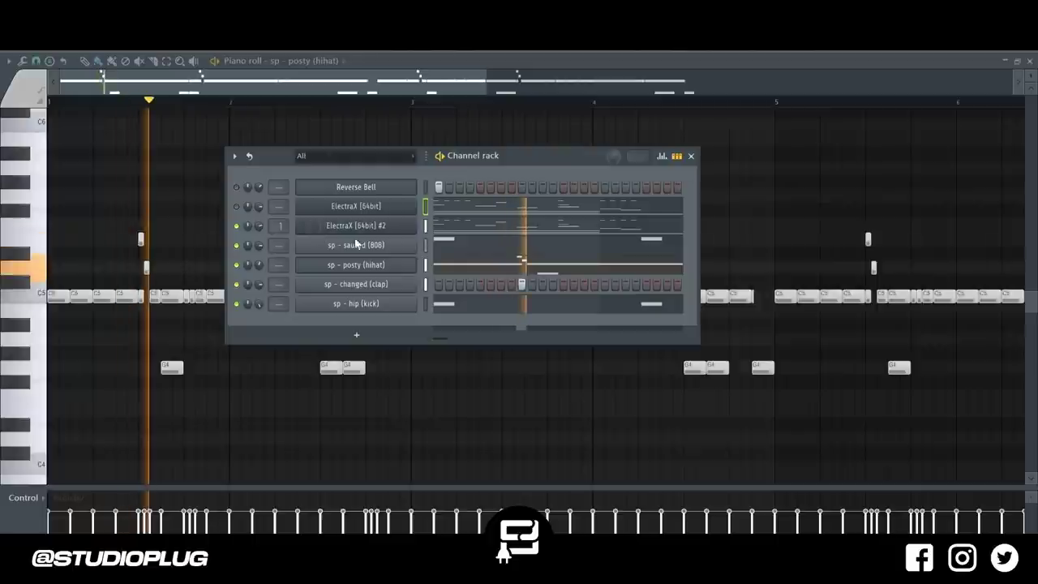
- Audition bell patches including Bell_Drip in ElectraX #2, load Bell_Green and adjust the channel's volume
left_click(325, 227)
left_click(425, 244)
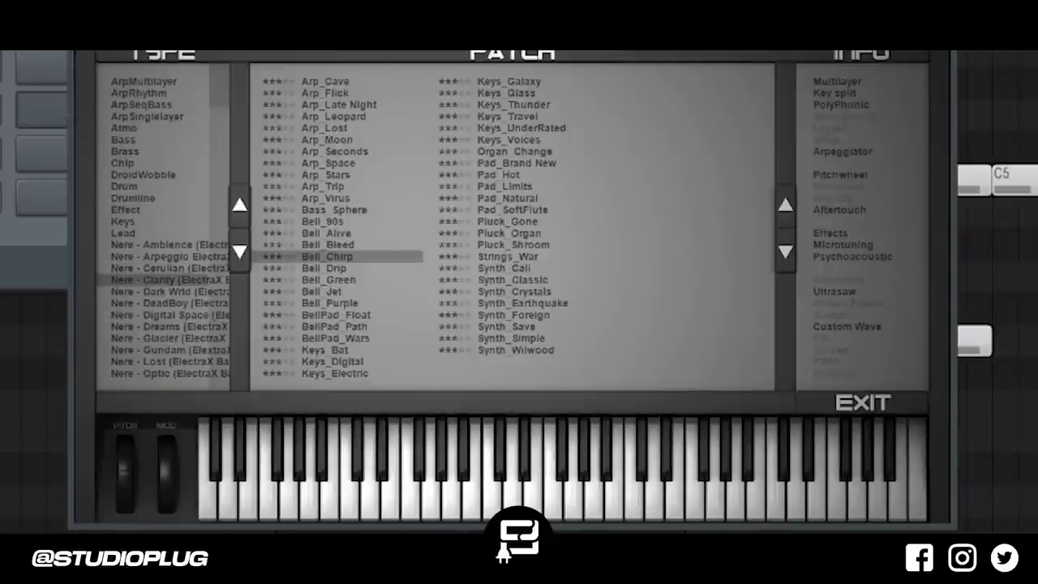
left_click(324, 267)
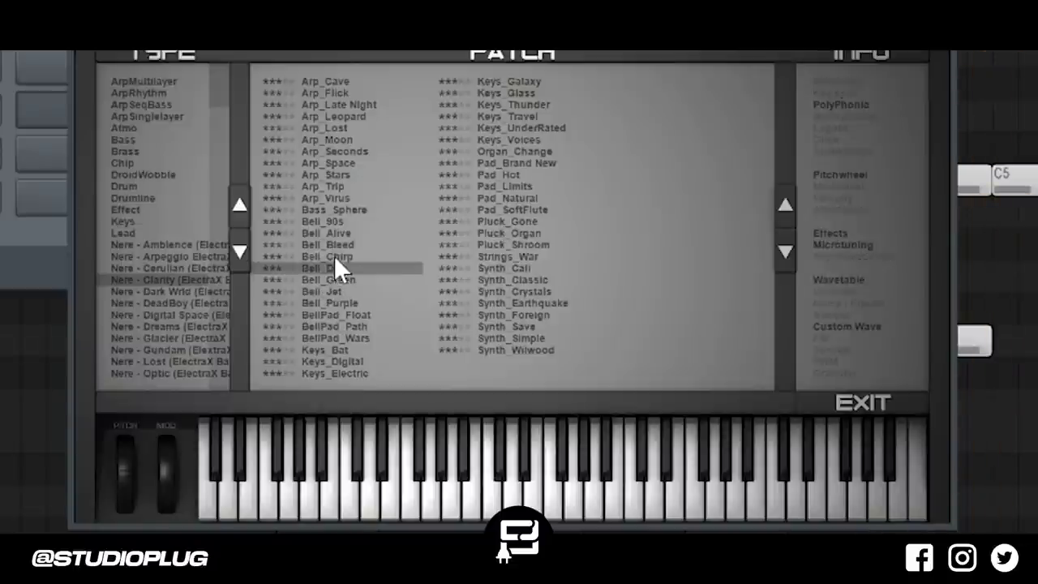
left_click(328, 281)
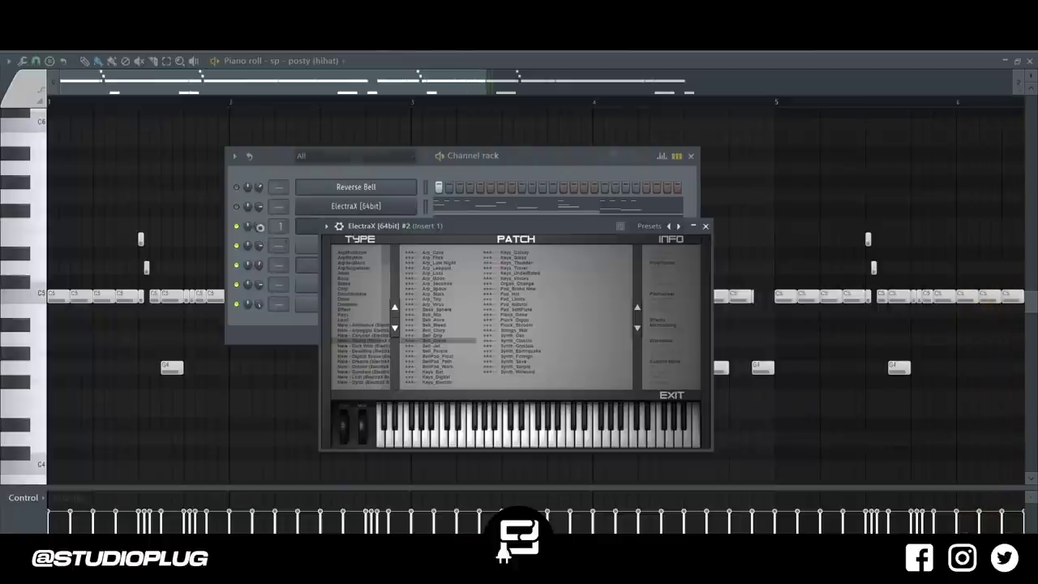
left_click(258, 227)
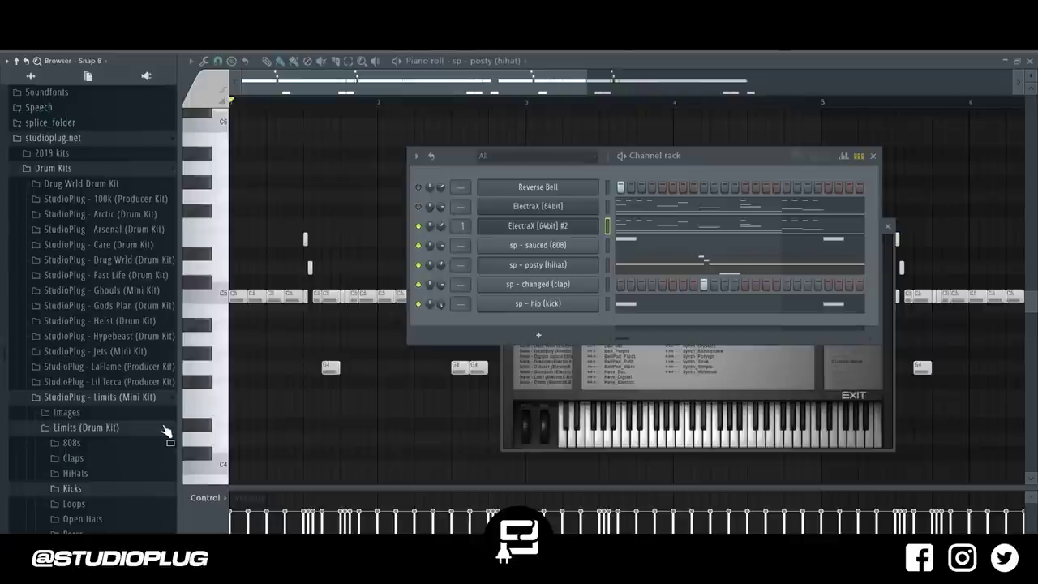
- Add the plug - boil (open hat) sample from the StudioPlug Wrld Drum Kit's Hats folder as a new channel
left_click(164, 427)
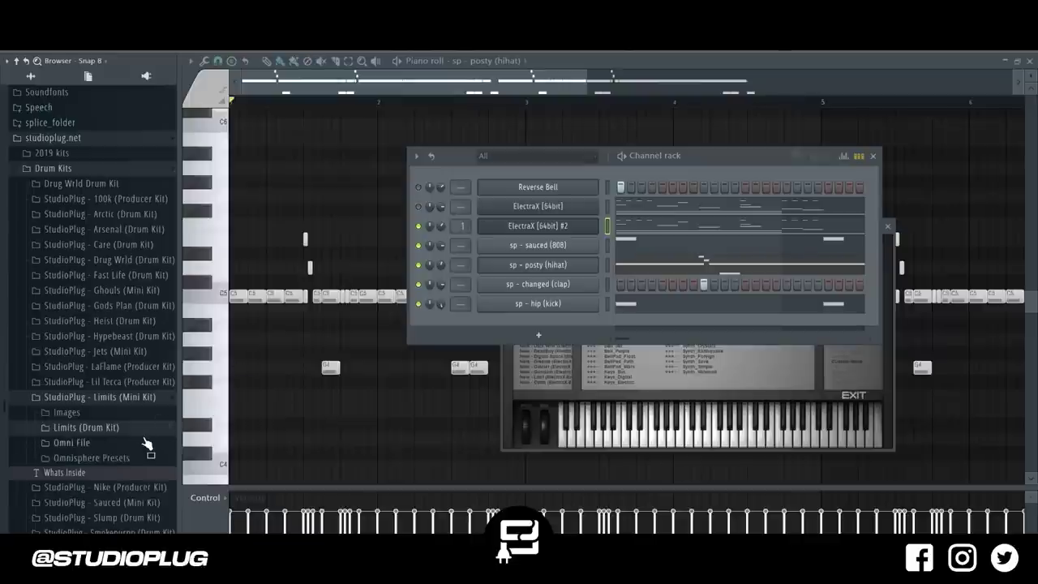
left_click(153, 398)
scroll(144, 406, "up", 2)
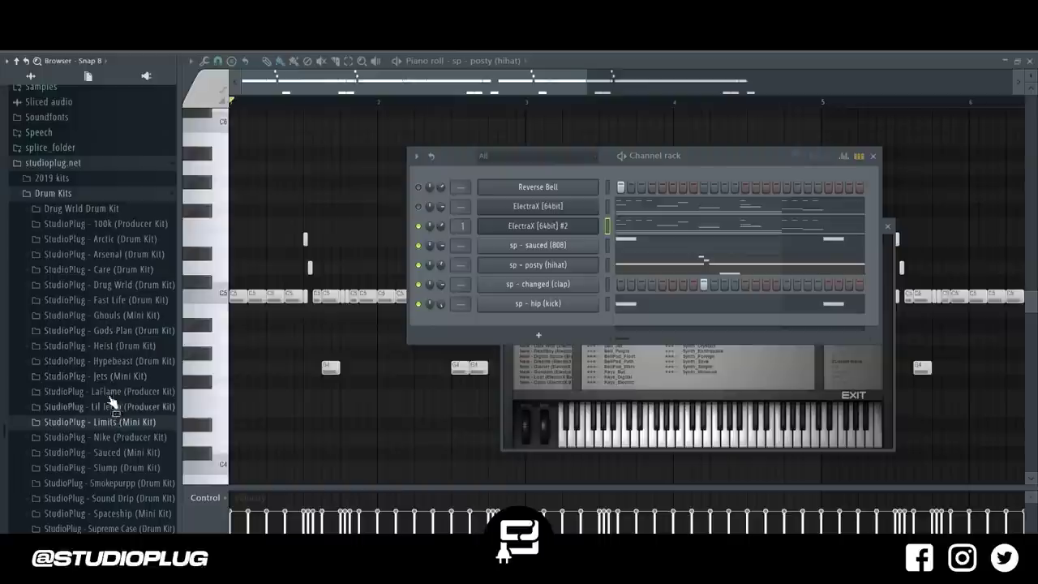
scroll(113, 446, "down", 3)
left_click(106, 463)
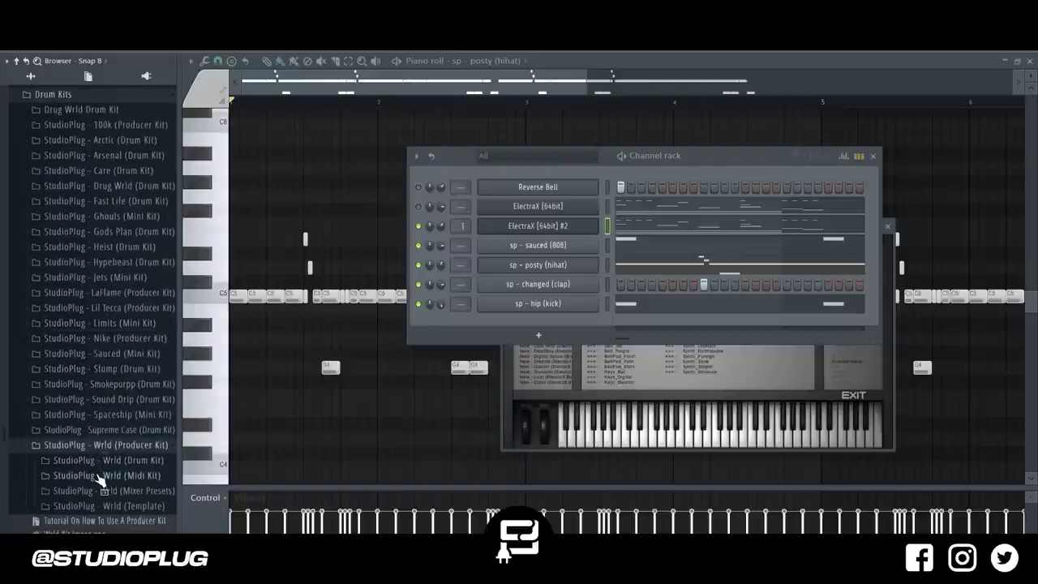
left_click(105, 460)
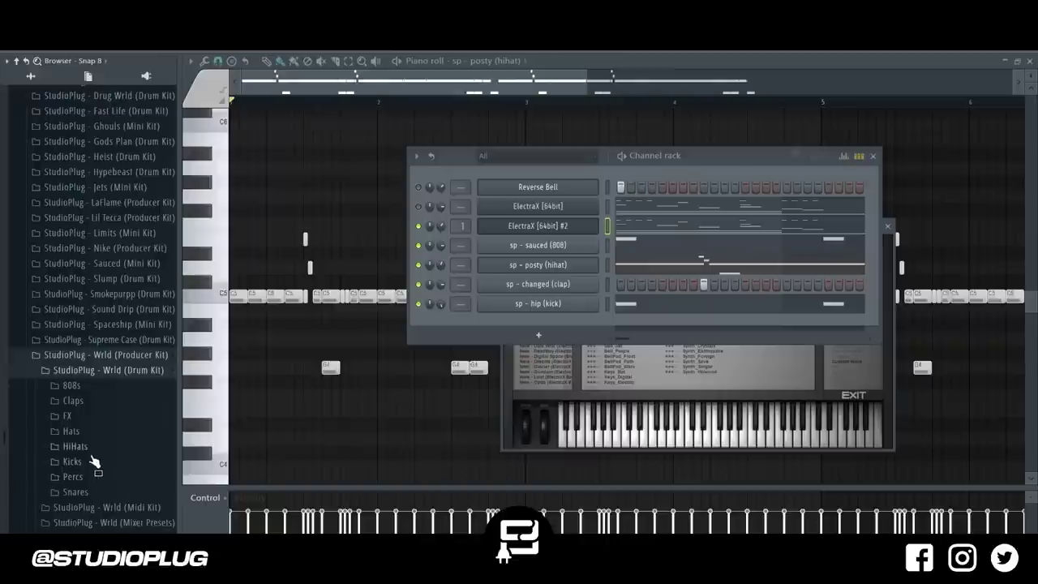
left_click(81, 433)
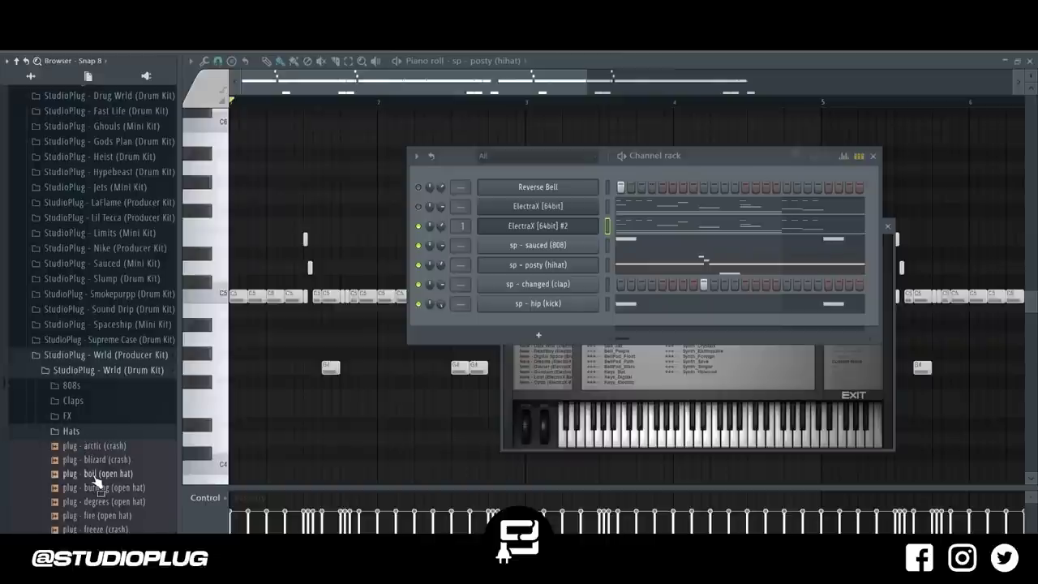
left_click_drag(96, 480, 659, 329)
- Place one open-hat hit on beat 2 of each of bars 1 to 4 in the step sequence
left_click(663, 323)
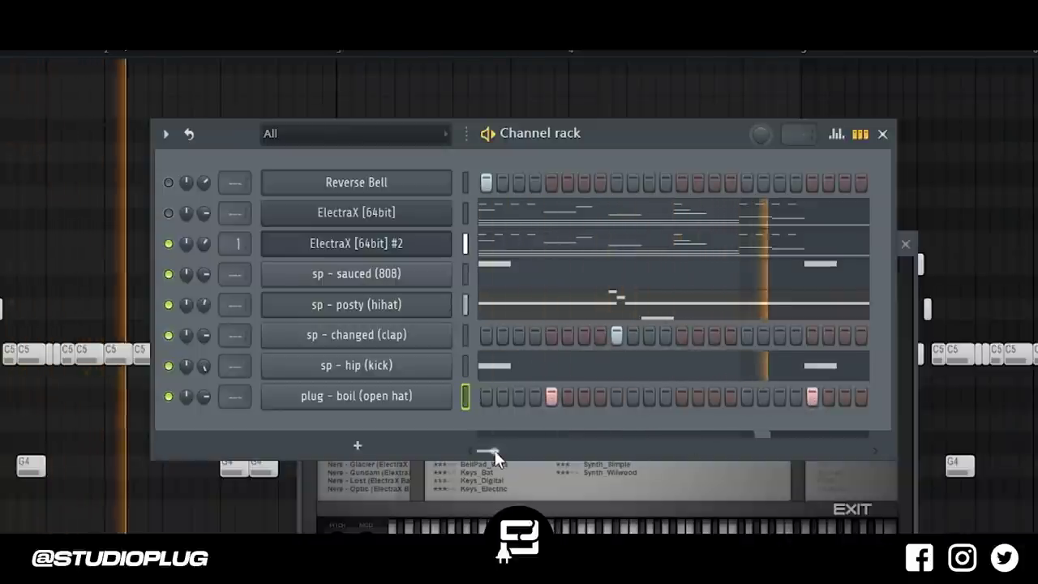
left_click_drag(492, 452, 502, 452)
left_click(730, 396)
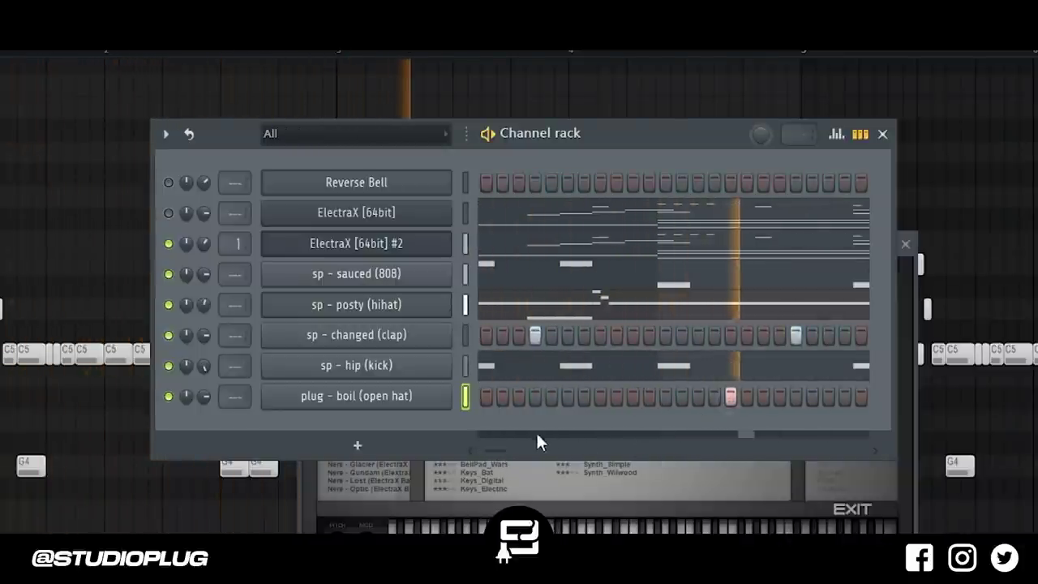
left_click_drag(493, 455, 503, 455)
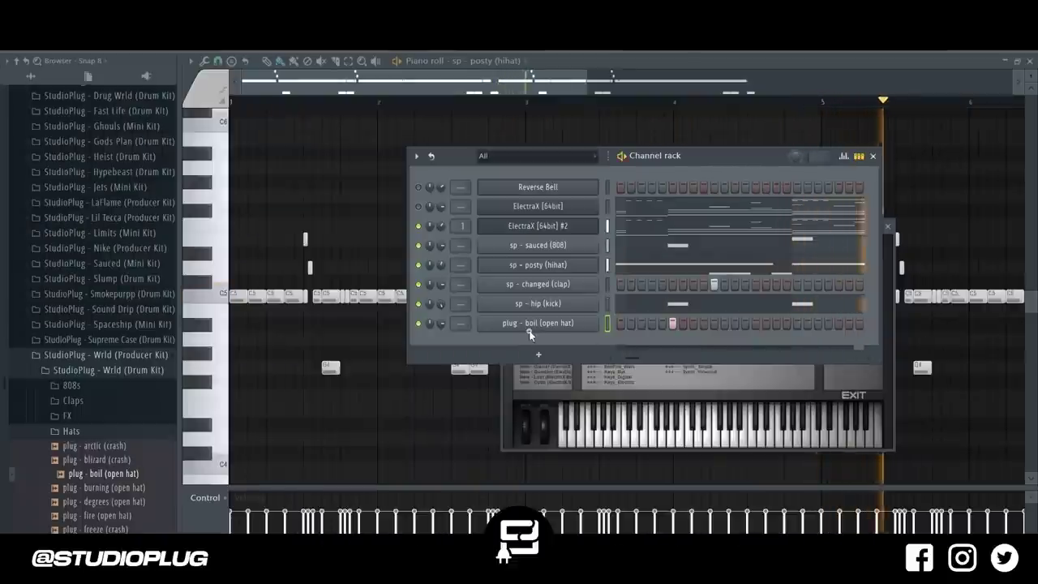
- Duplicate the four open-hat notes in the piano roll and align the copy on beat 2 of bars 5 to 8
right_click(443, 393)
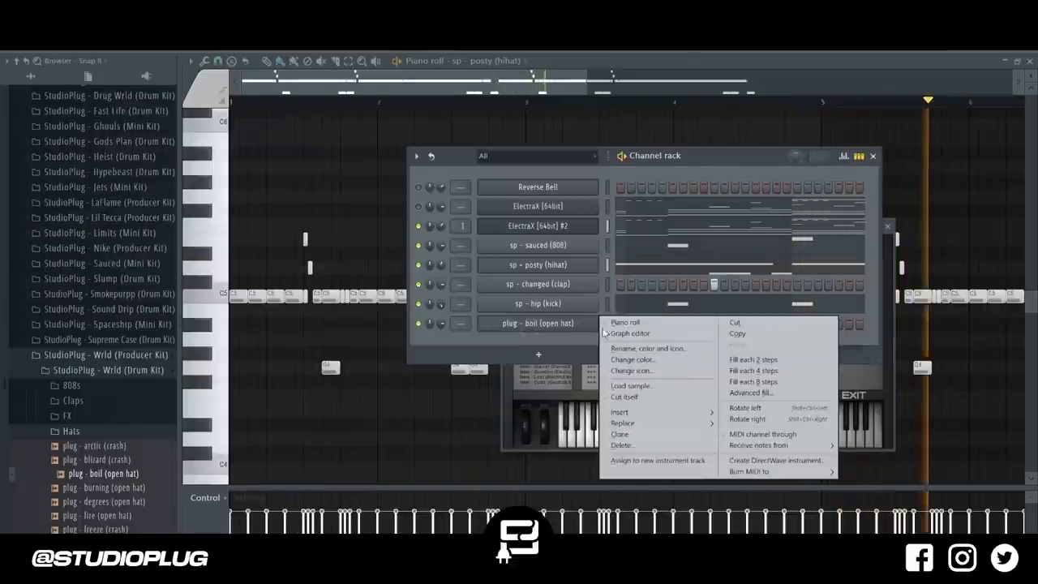
left_click(466, 401)
left_click_drag(197, 235, 217, 369)
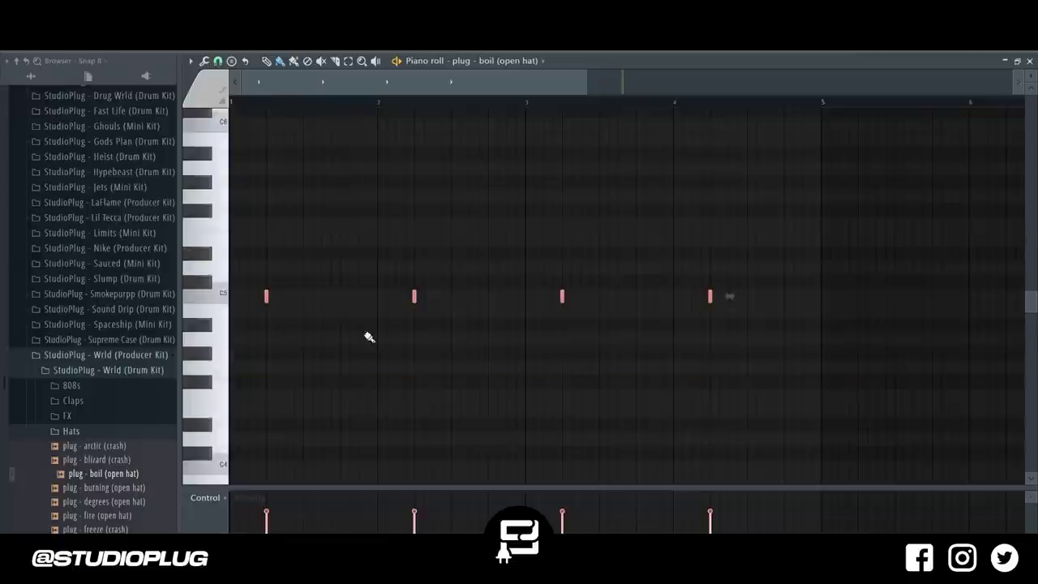
key("ctrl+b")
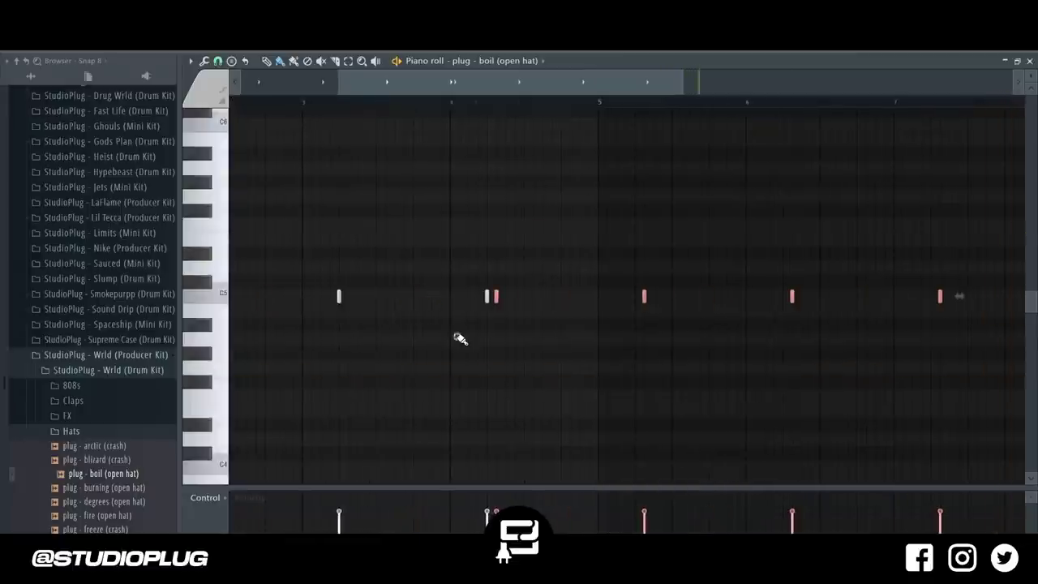
scroll(478, 331, "down", 2)
left_click_drag(538, 297, 625, 295)
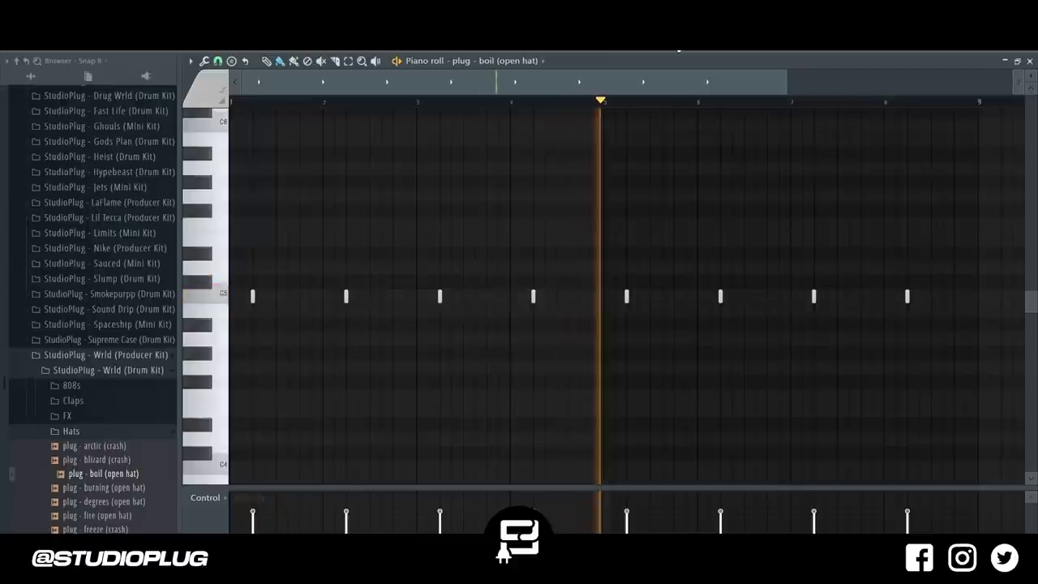
- Unmute the Reverse Bell channel and mute the kick and both ElectraX channels
key("F6")
left_click(419, 206)
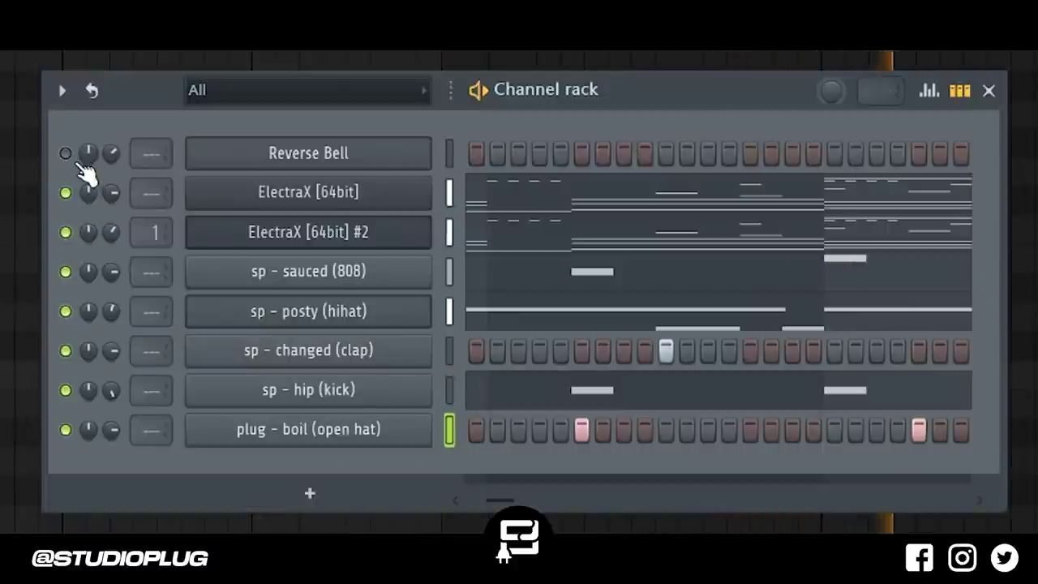
left_click(65, 154)
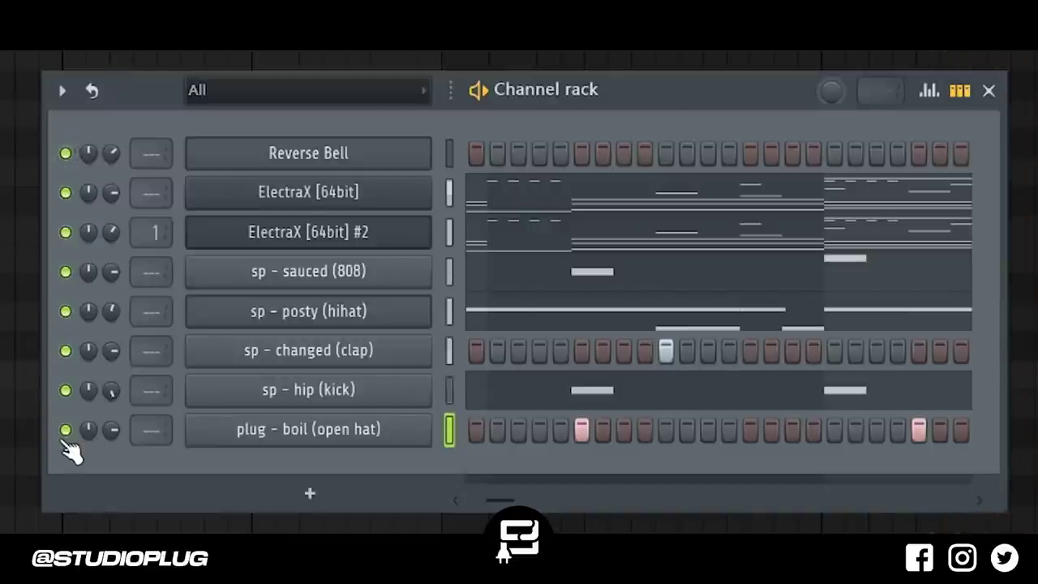
left_click(64, 390)
left_click(65, 192)
left_click(65, 232)
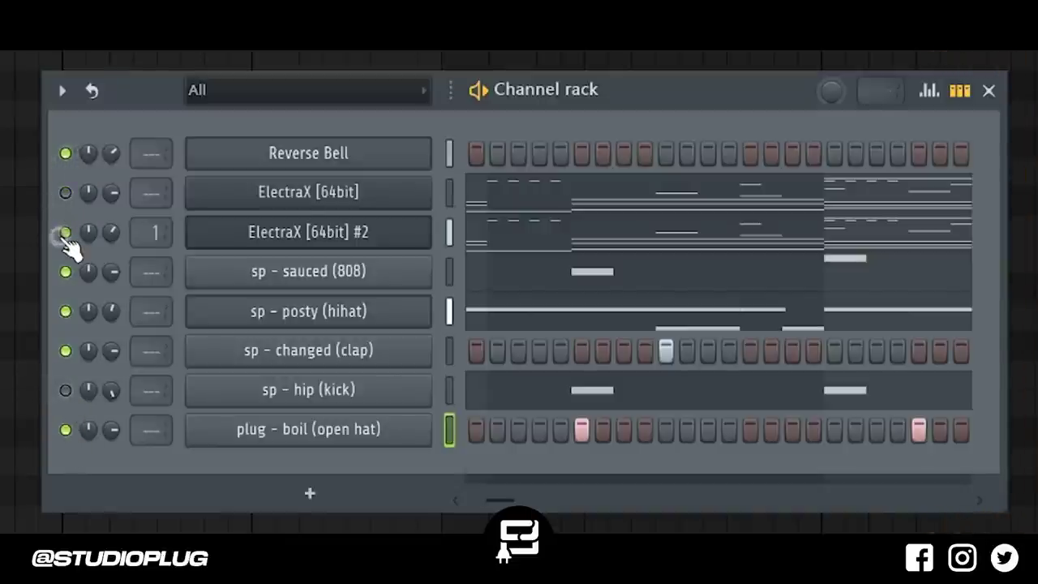
- Reset the Reverse Bell channel's volume to its default and set its filter type to HP
right_click(109, 158)
left_click(120, 173)
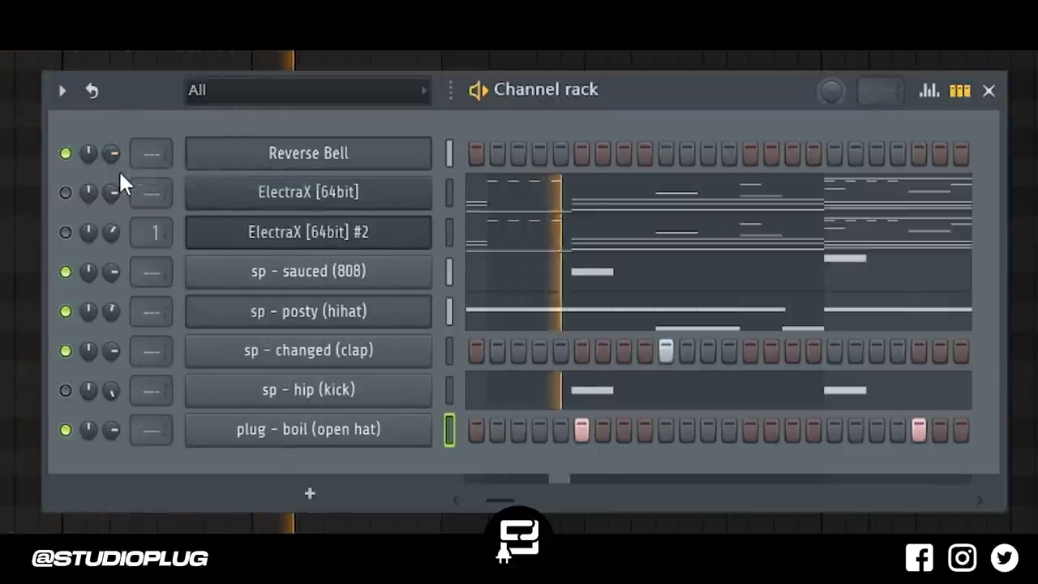
left_click(251, 169)
left_click(317, 201)
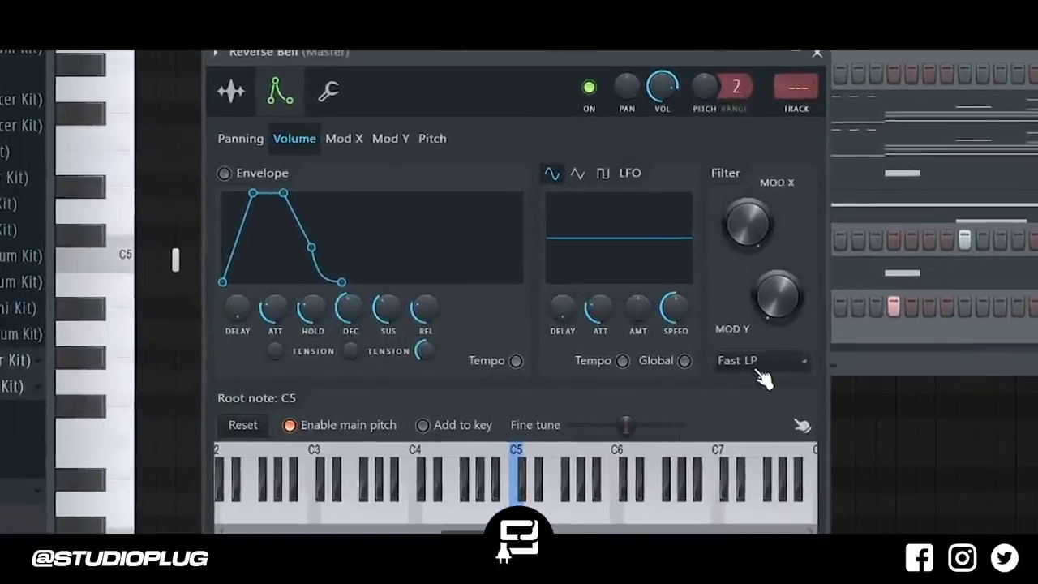
left_click(632, 357)
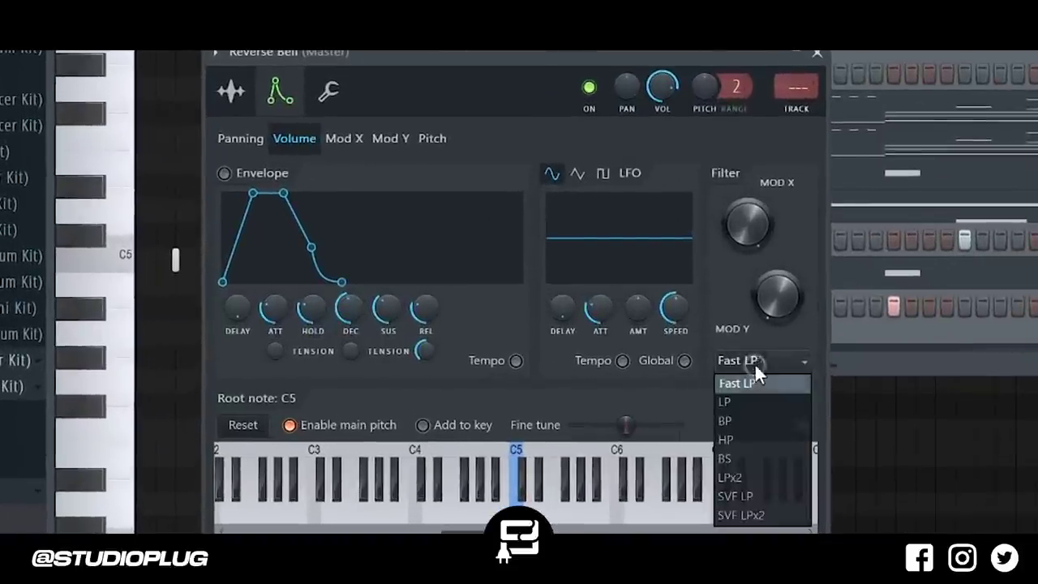
left_click(745, 439)
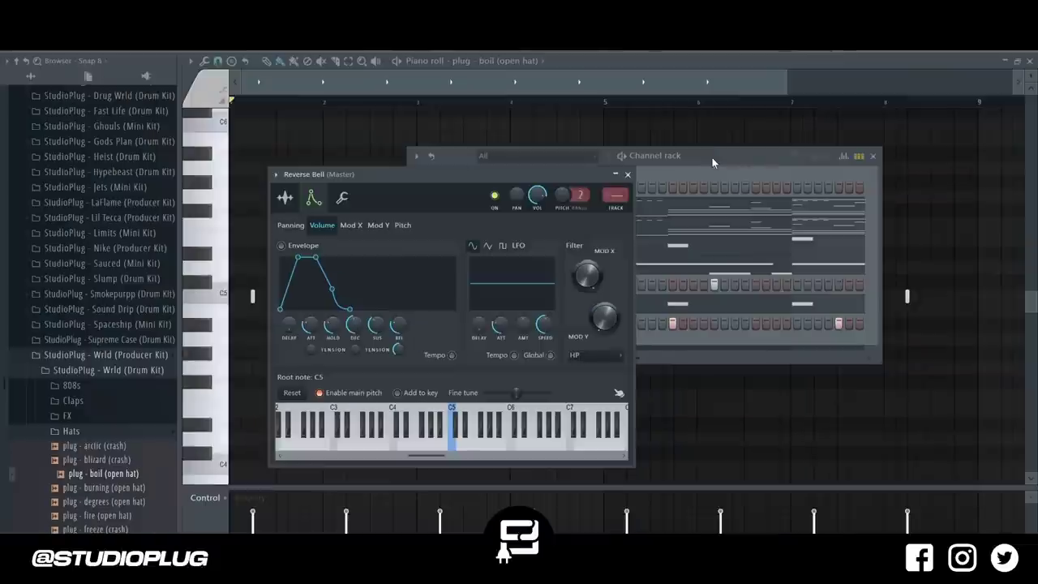
- Adjust the Reverse Bell's Mod X filter amount, raise its volume to maximum and play it soloed
left_click(712, 157)
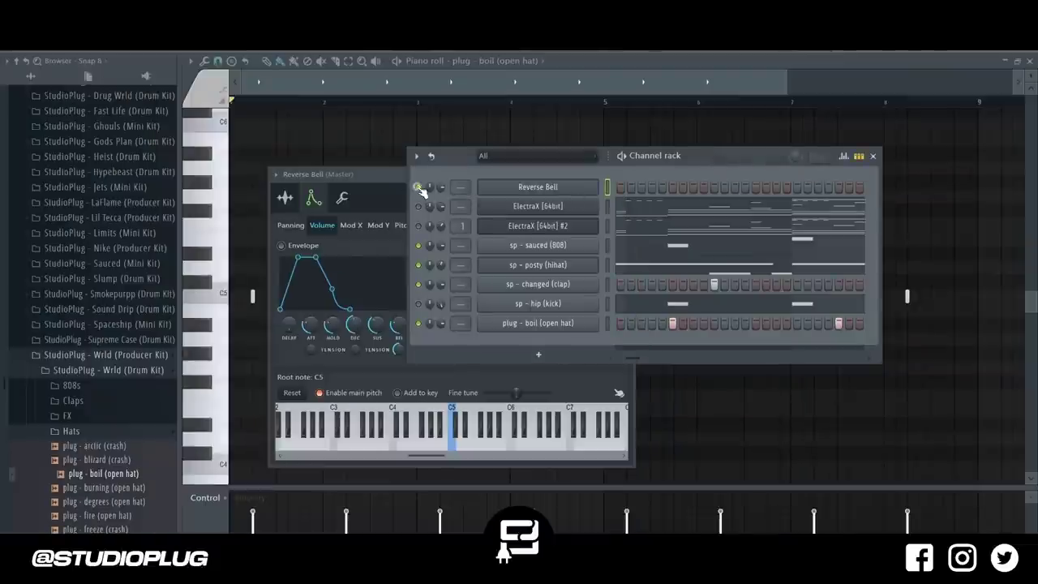
left_click(518, 188)
left_click(519, 188)
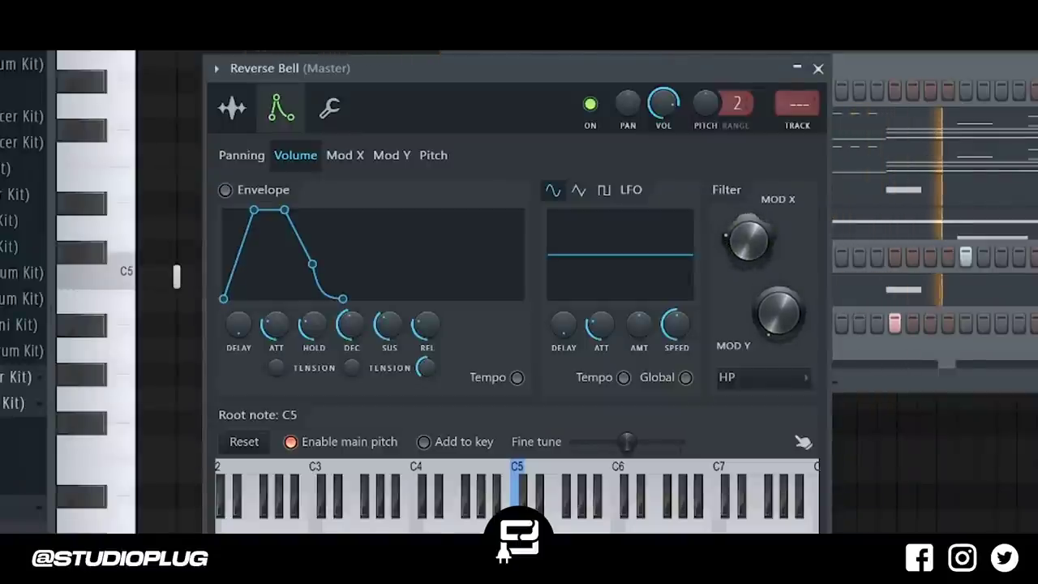
left_click(234, 108)
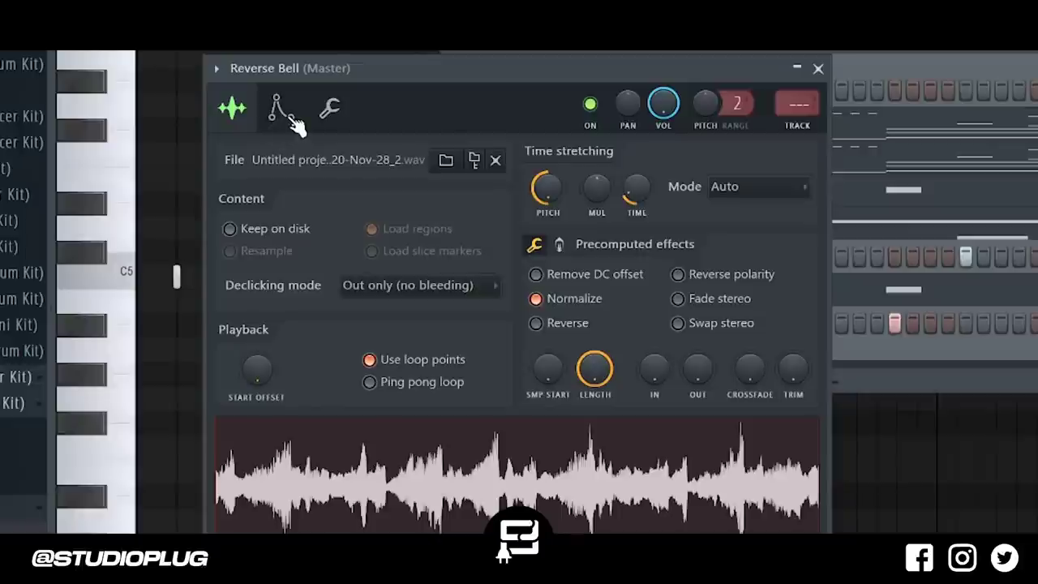
left_click(973, 54)
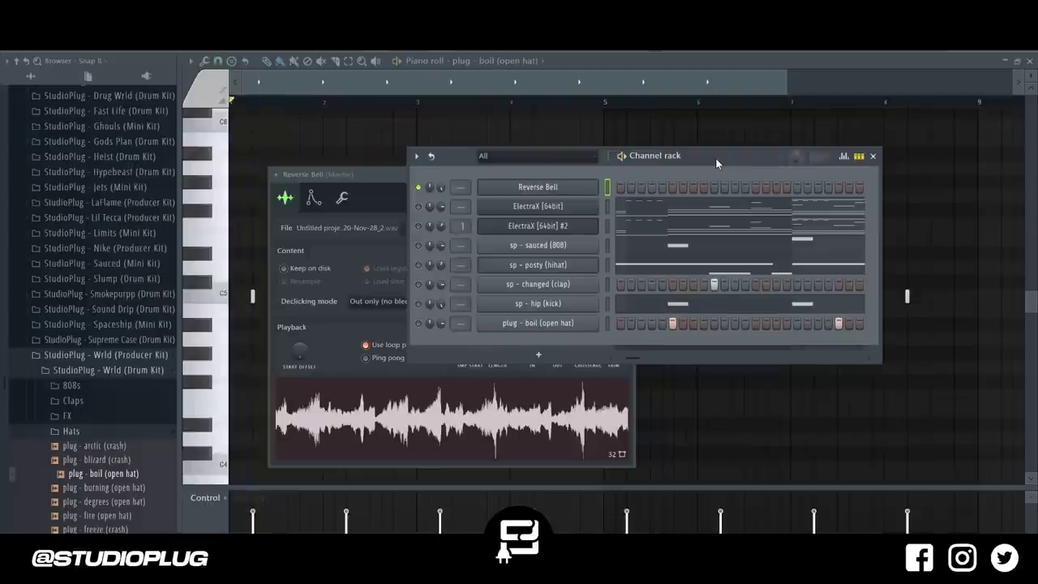
key("space")
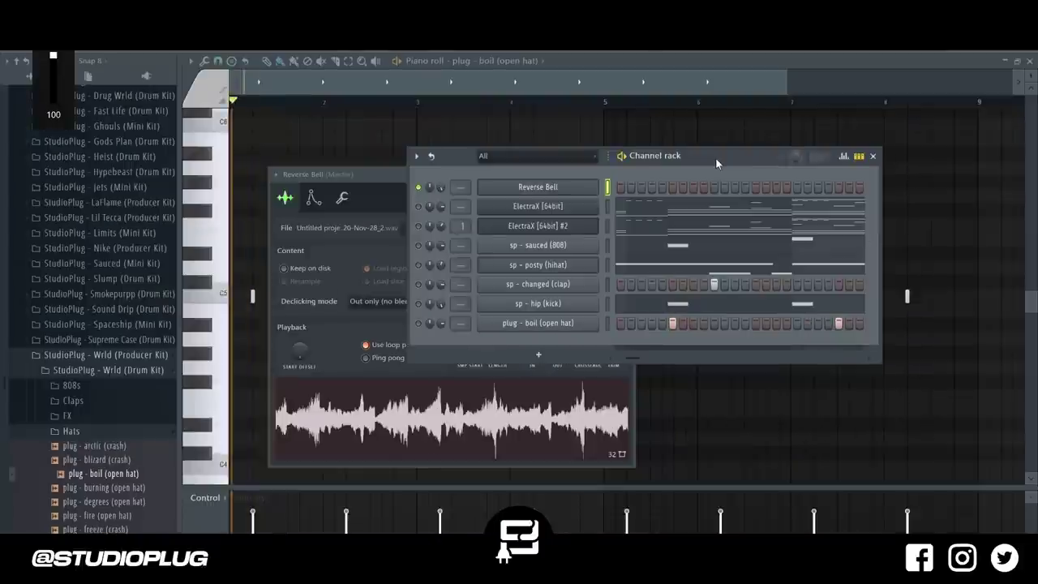
- Fine-tune the Reverse Bell filter's Mod X and Mod Y amounts and check the sound against the first ElectraX channel
left_click(576, 196)
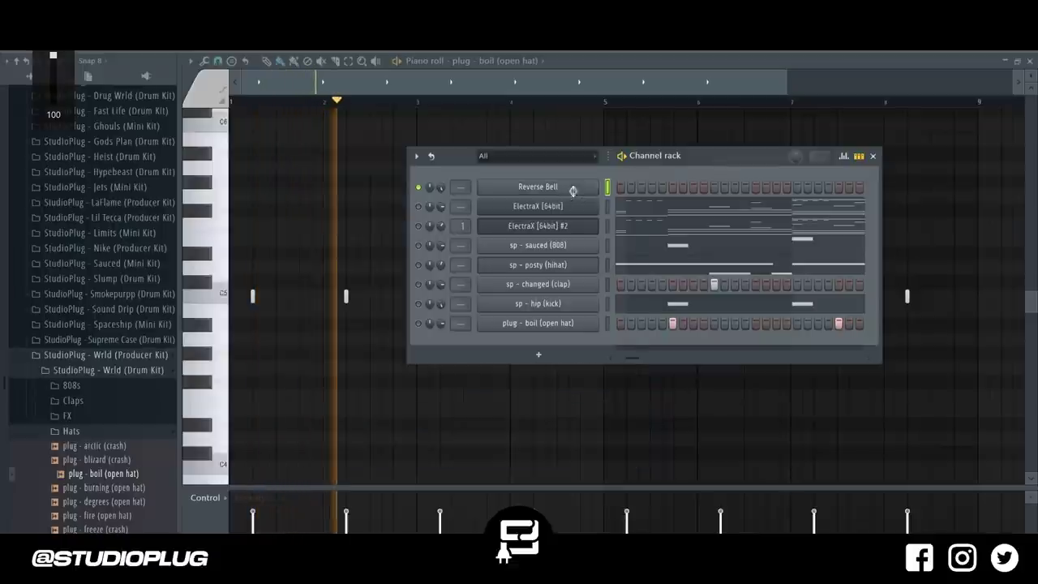
left_click(574, 194)
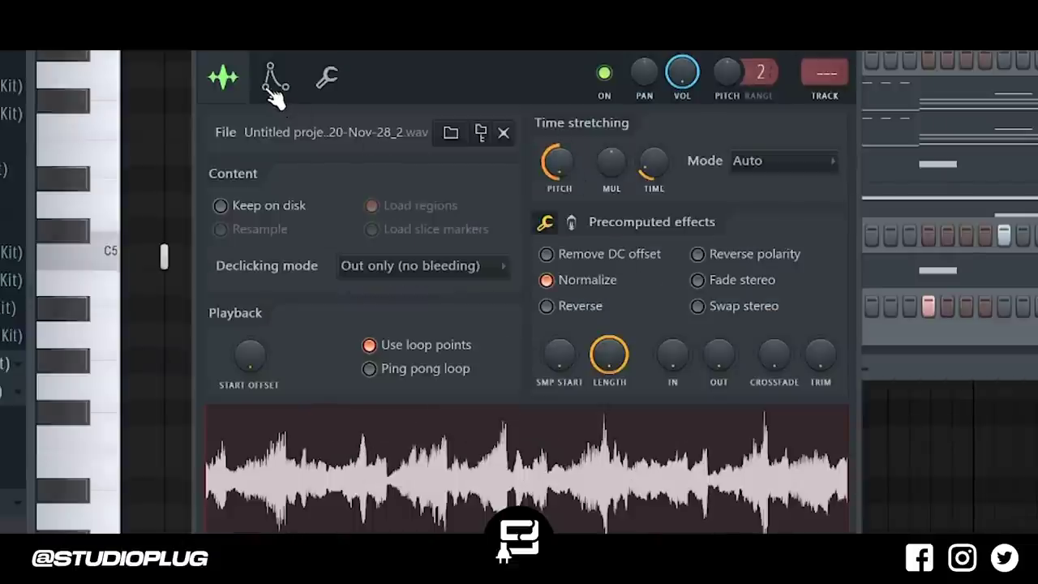
left_click(275, 85)
left_click_drag(785, 235, 787, 214)
left_click_drag(800, 296, 800, 285)
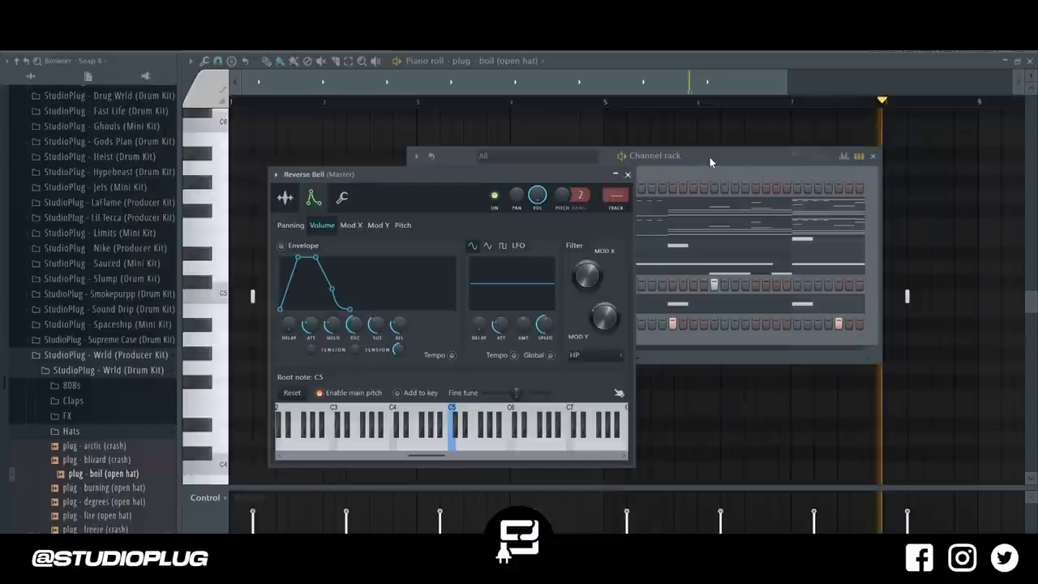
left_click(709, 155)
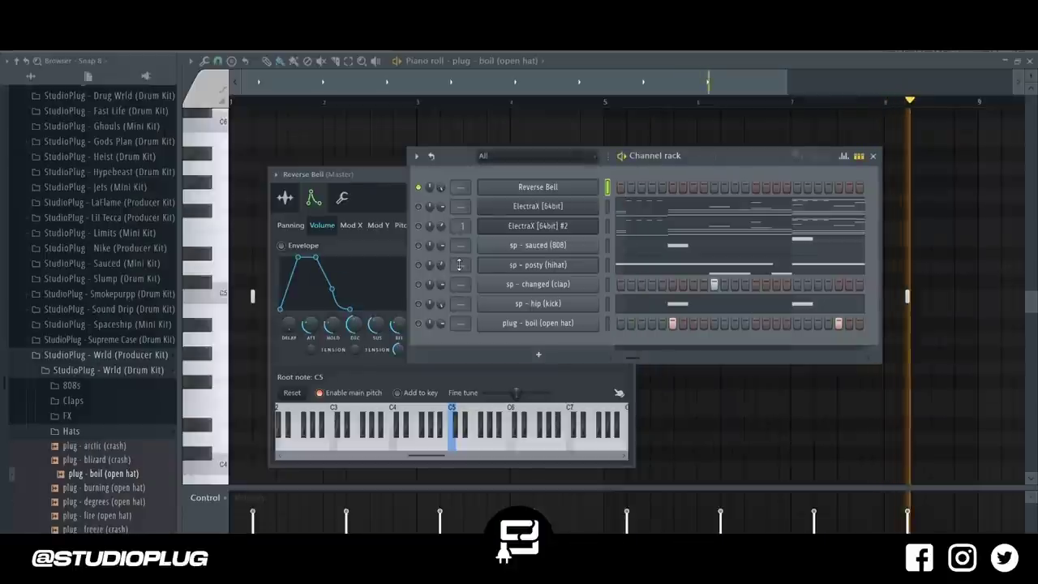
left_click(418, 207)
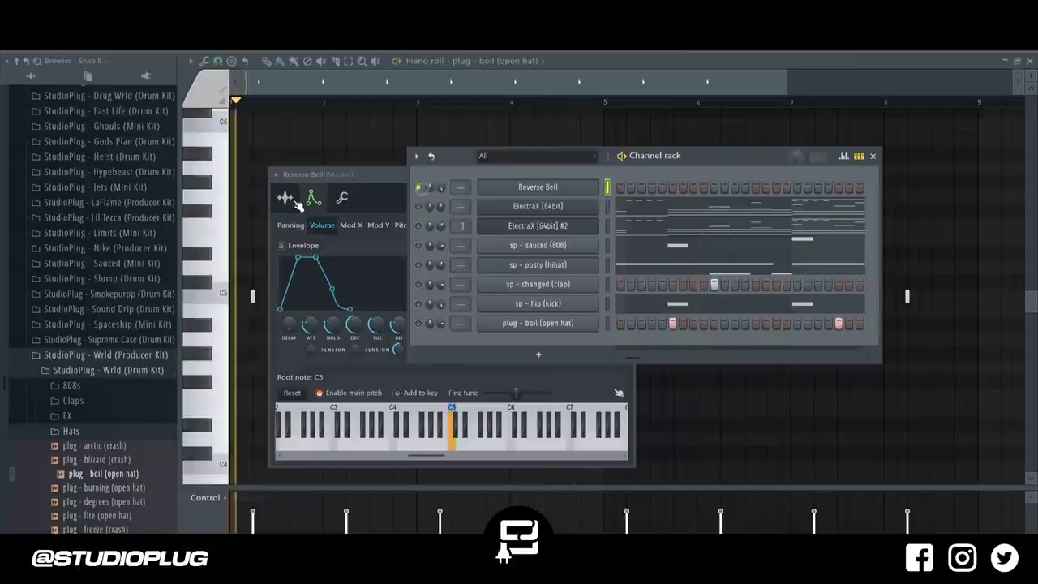
- Try the LP filter type on the Reverse Bell, return it to HP and bring back the channel rack
left_click(287, 198)
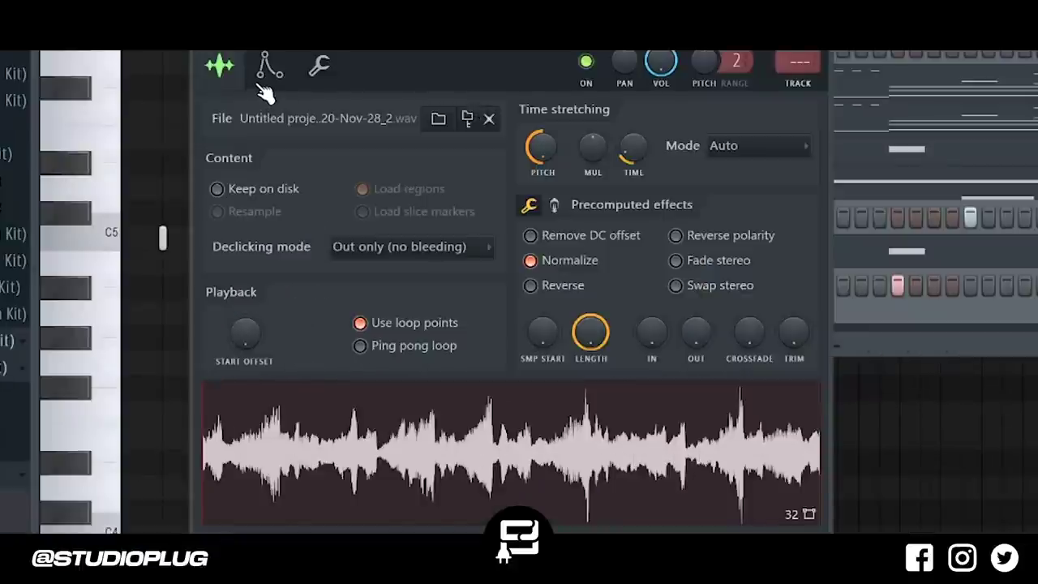
left_click(261, 81)
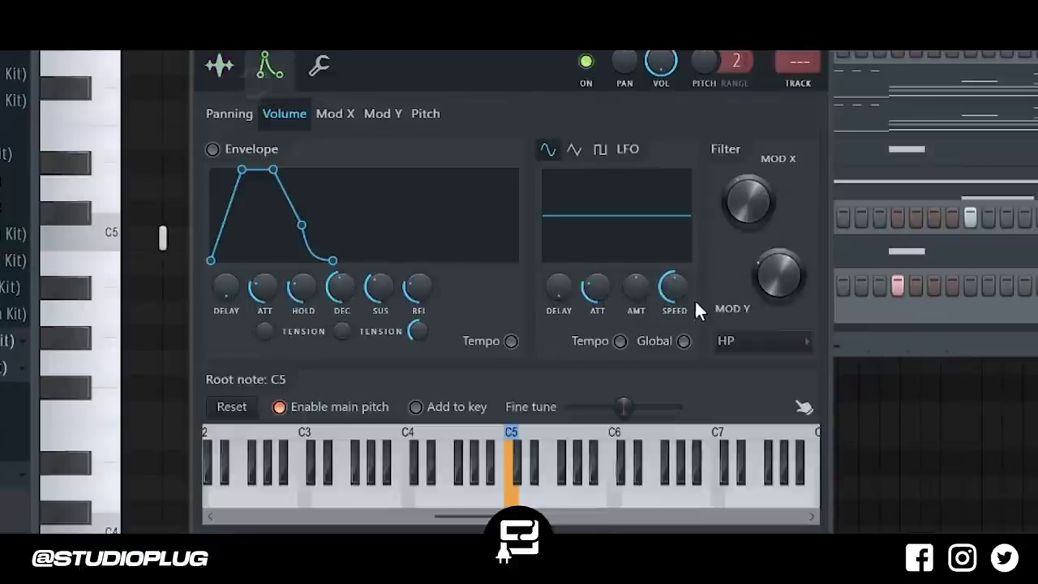
left_click(758, 341)
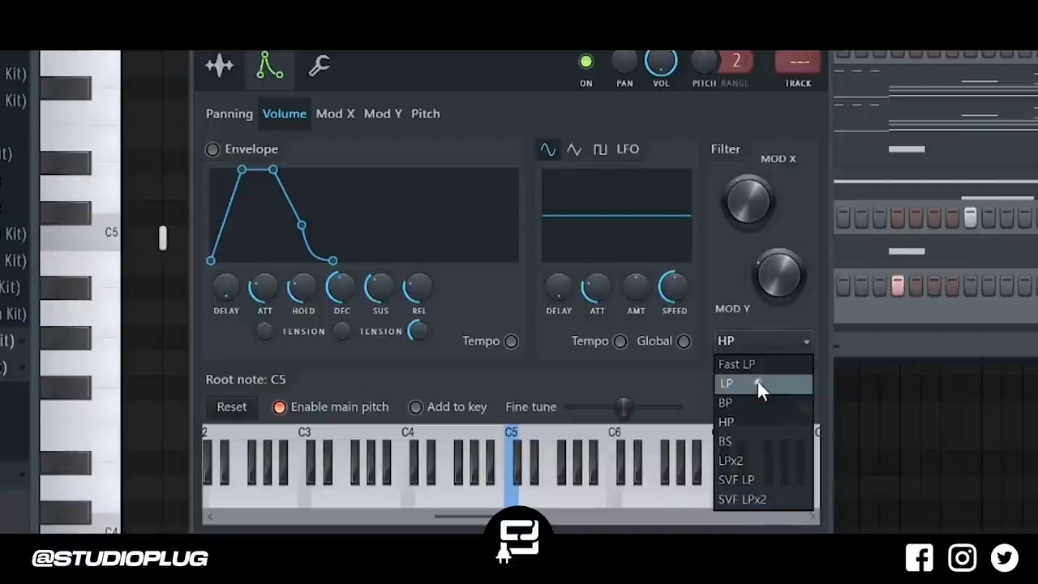
left_click(758, 383)
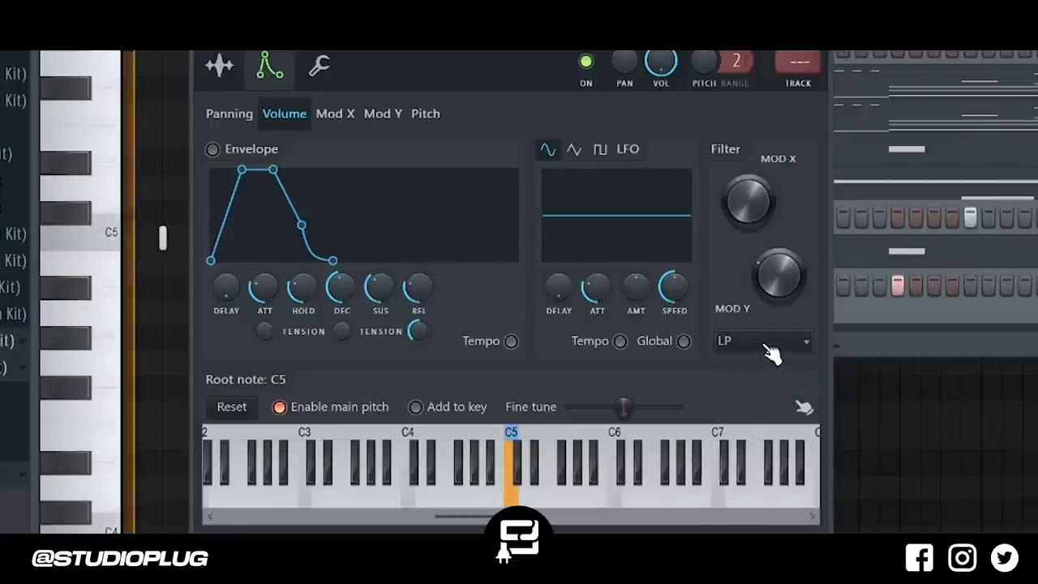
left_click(770, 353)
left_click(753, 423)
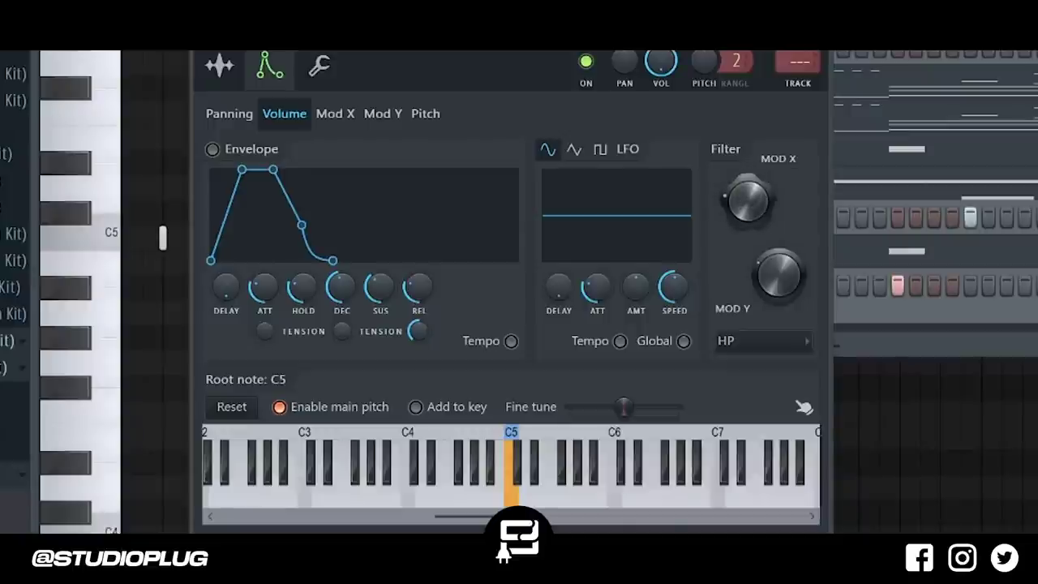
key("F6")
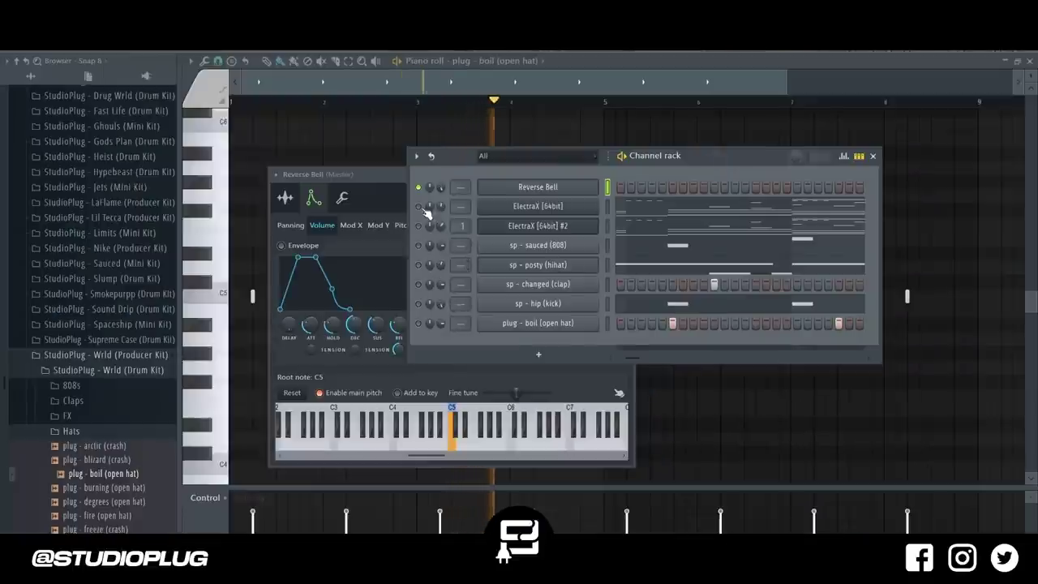
- Play the Reverse Bell with the ElectraX channels, unmuting the second ElectraX and leaving the first one muted, and stop playback
left_click(419, 206)
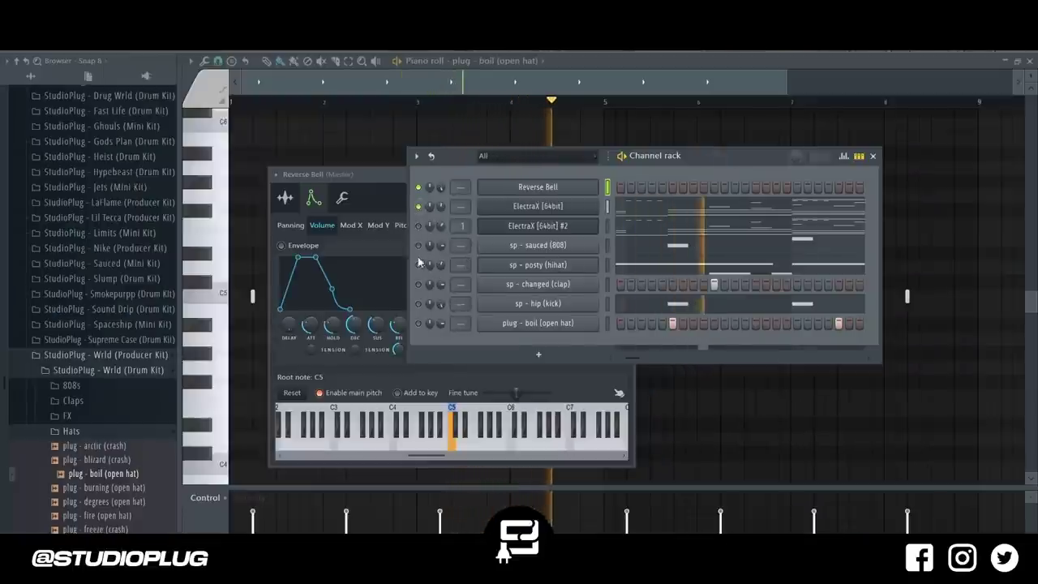
left_click(419, 225)
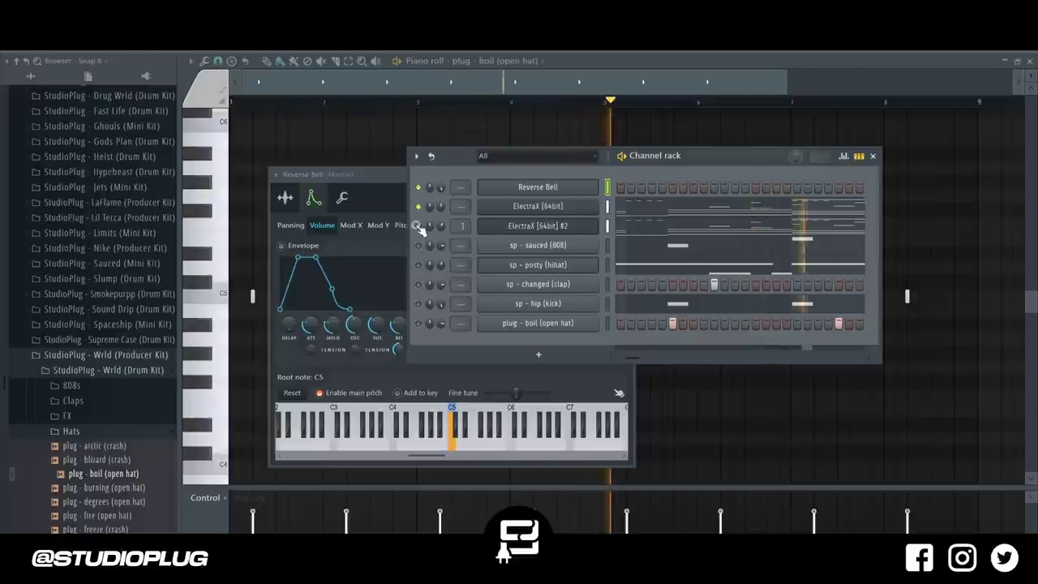
left_click(419, 206)
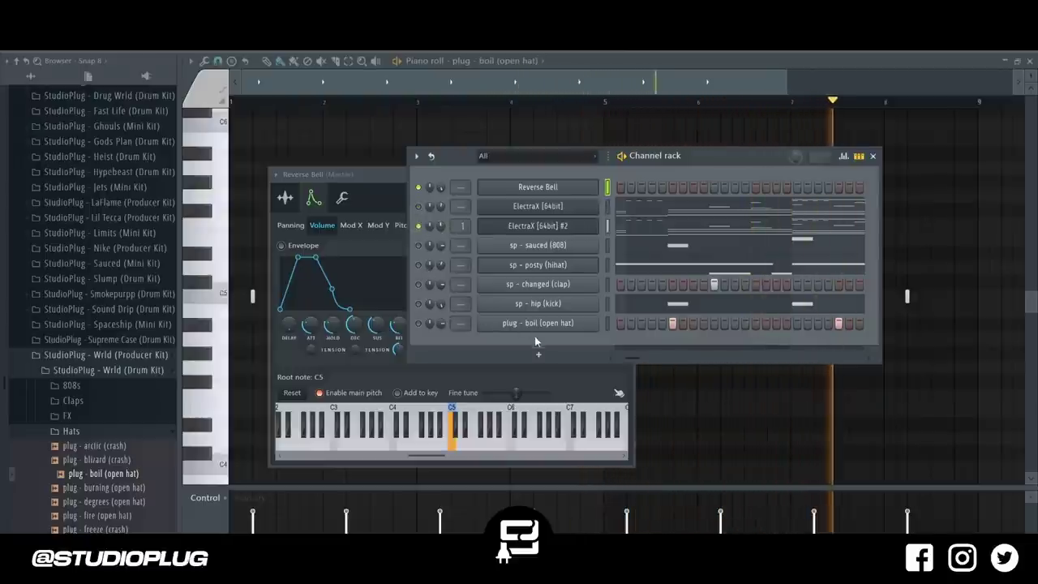
key("space")
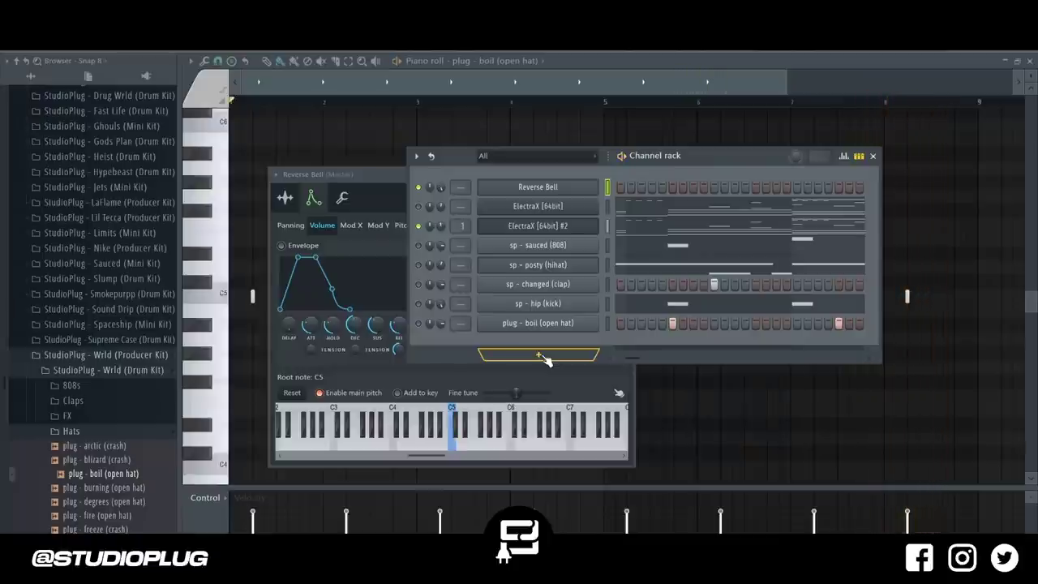
- Add an Omnisphere channel to the rack and search its patches for a moog growler sound
left_click(543, 357)
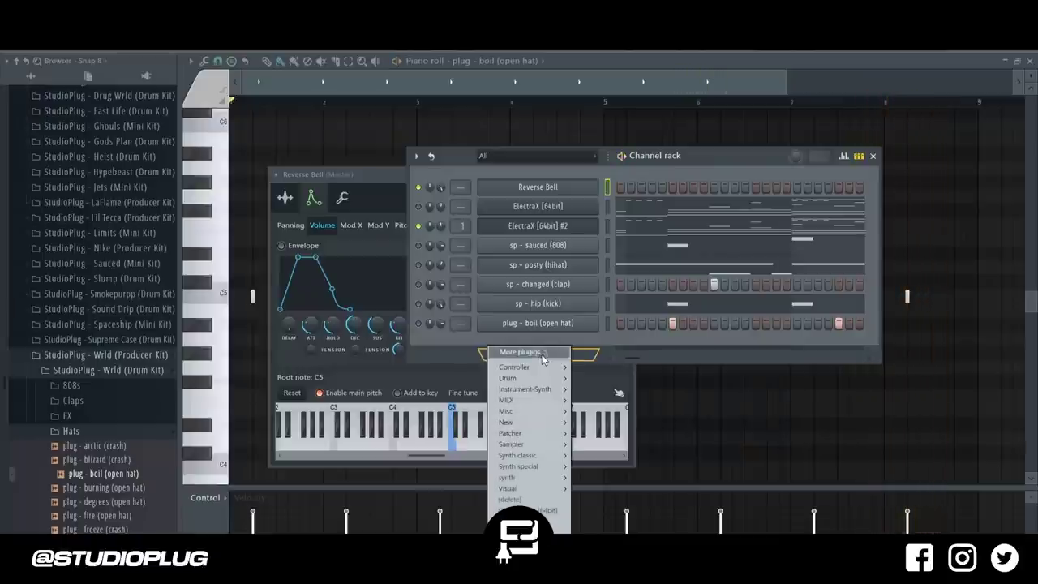
left_click(552, 521)
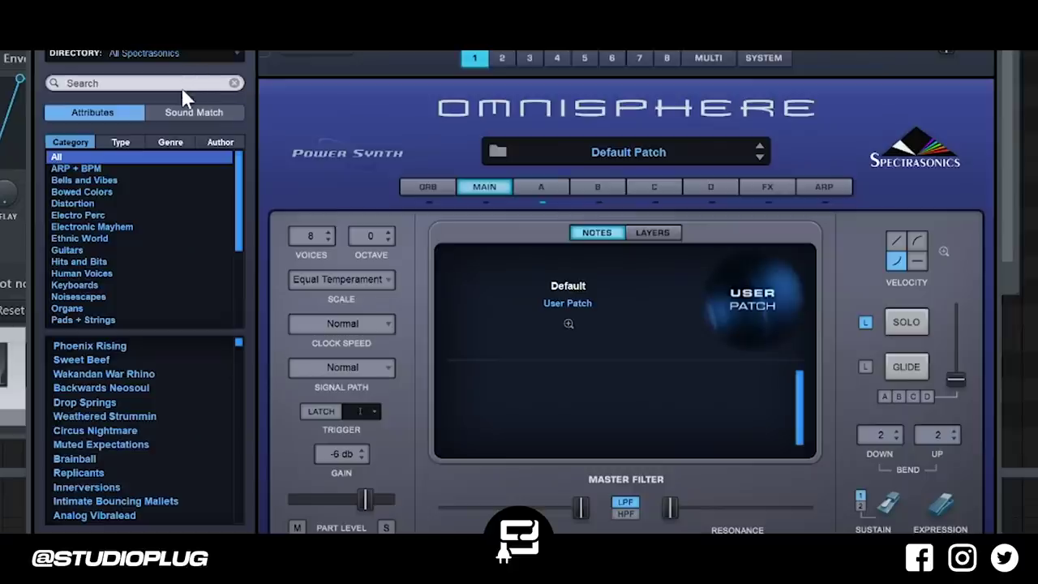
left_click(183, 84)
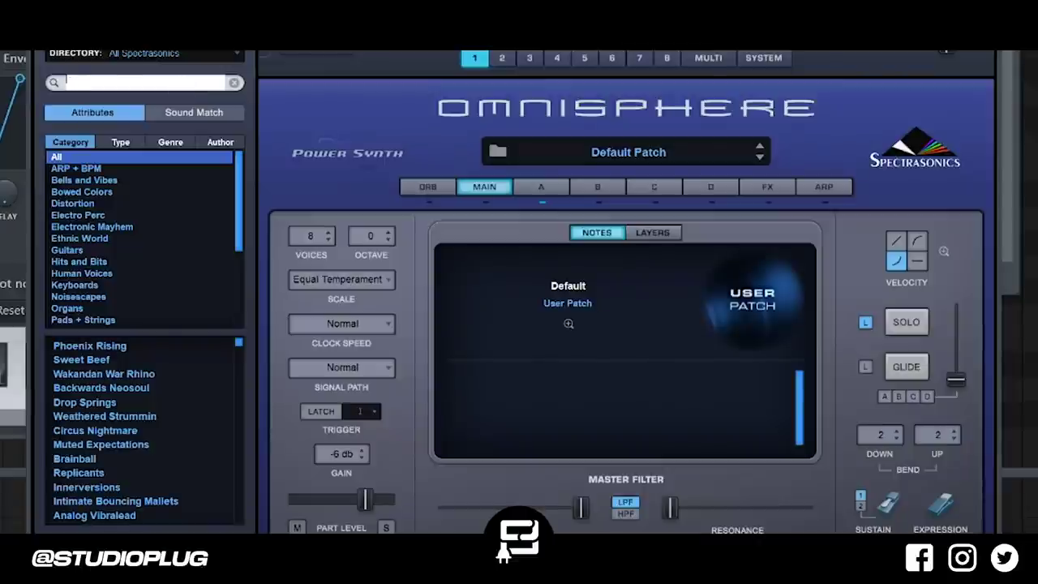
type("moog ")
type("acid")
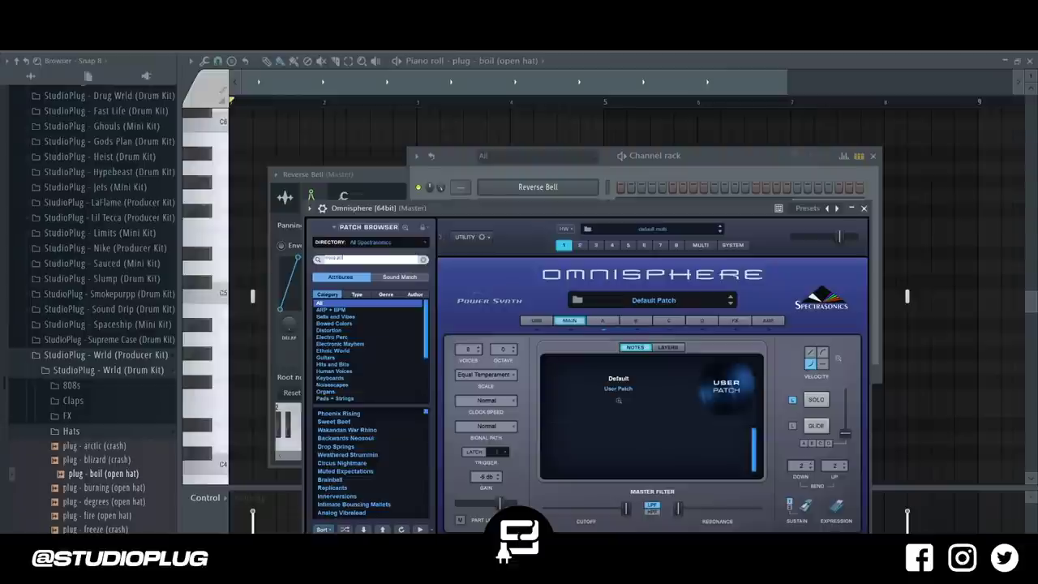
key("Return")
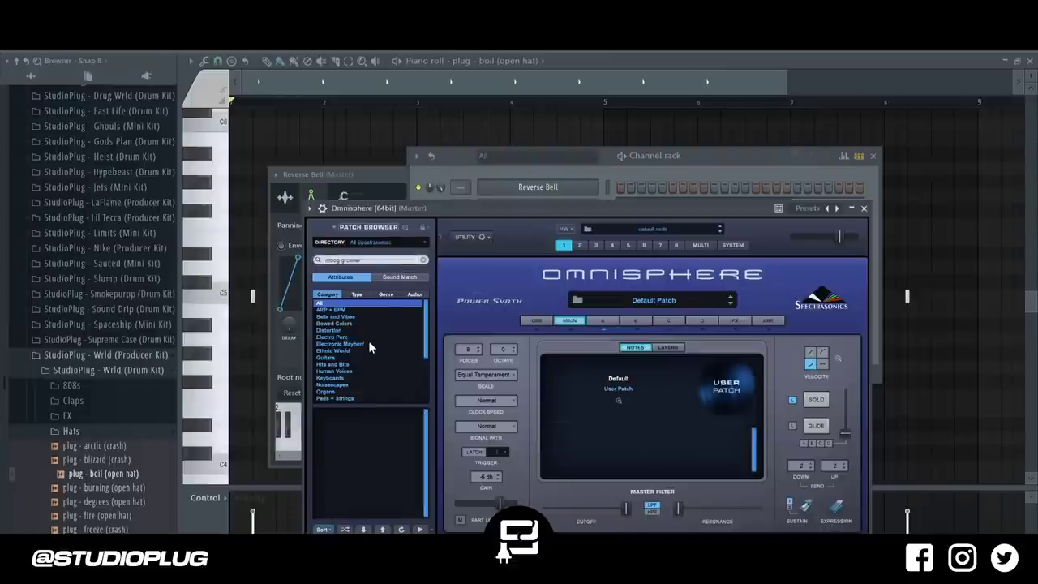
- Search Omnisphere's patches for growler and moog, browse the lists and load the Growler Moog Bass patch
left_click(327, 259)
type("growl")
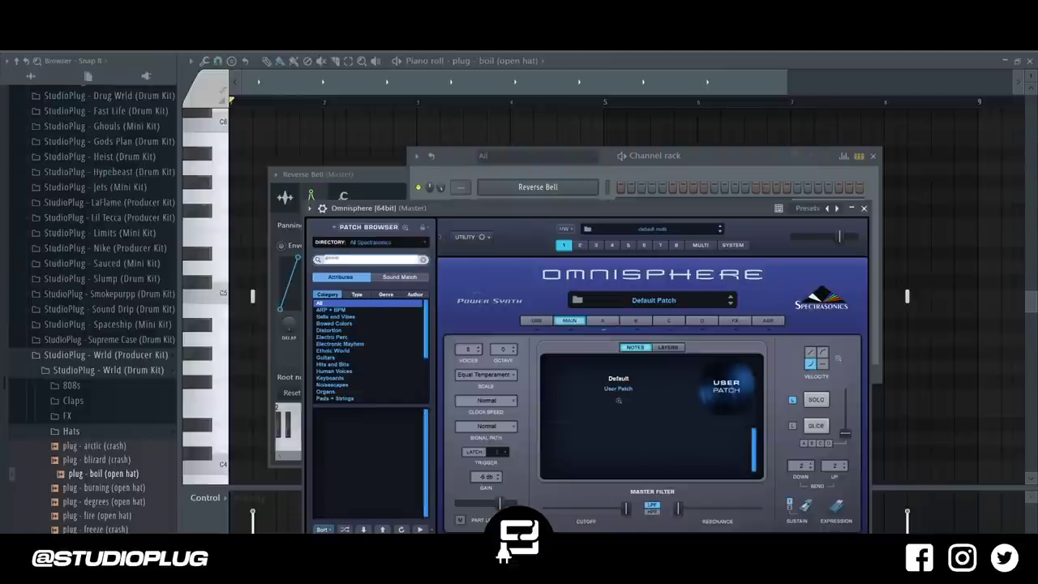
type("er")
key("Return")
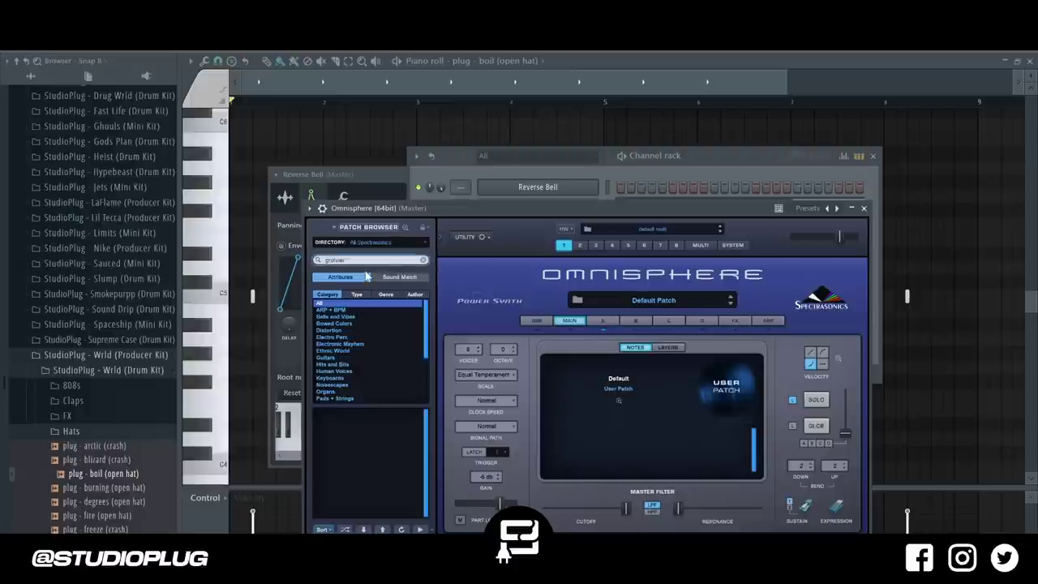
left_click(366, 261)
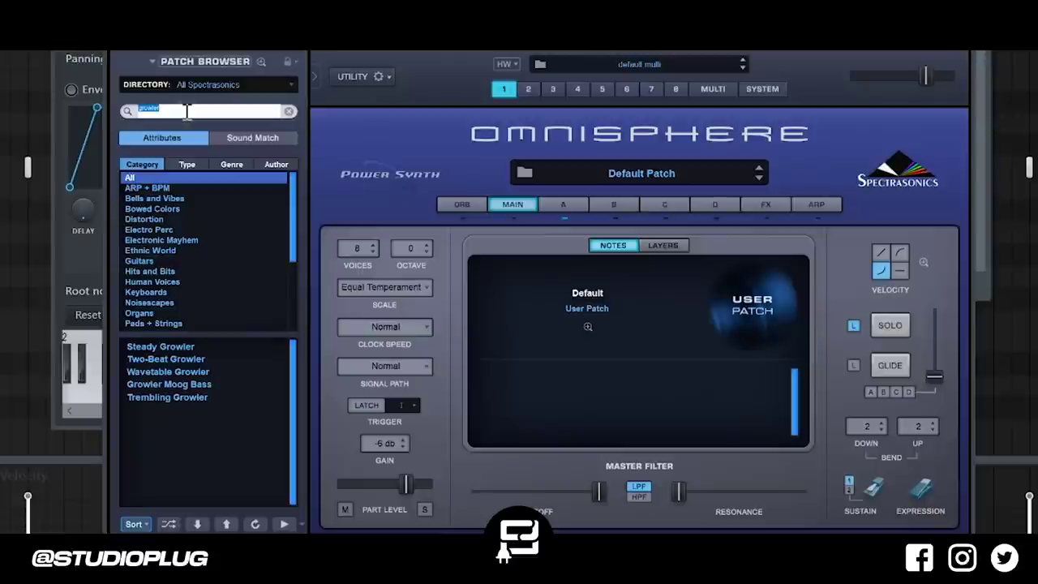
type("m")
type("oog")
key("Return")
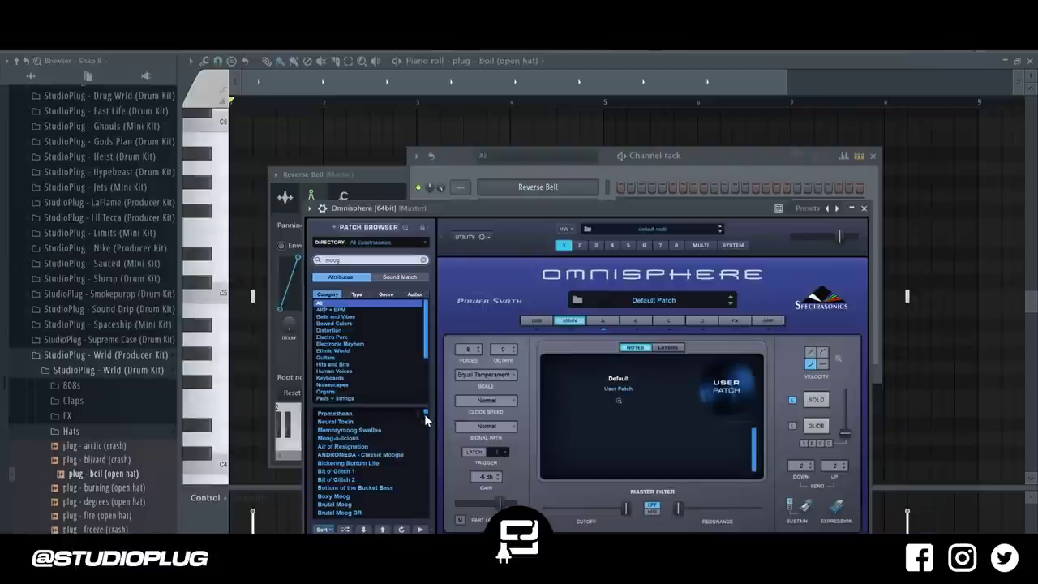
left_click_drag(426, 417, 425, 422)
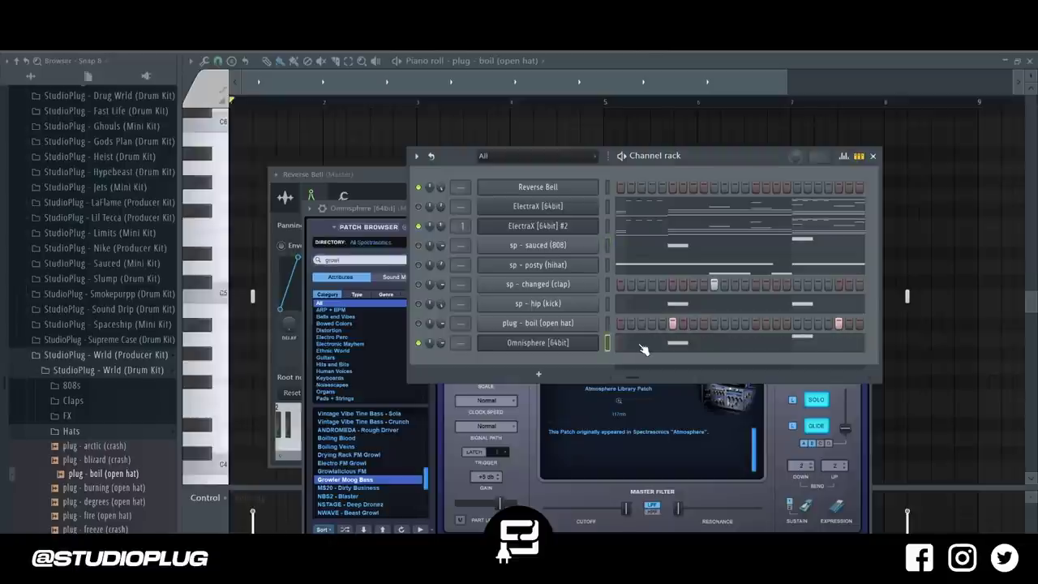
- Delete the repeated notes in the Omnisphere pattern, keeping a single E5, C5 and D5 in each four-bar half
left_click(640, 349)
left_click_drag(297, 301, 456, 190)
key("Delete")
left_click_drag(483, 373, 539, 290)
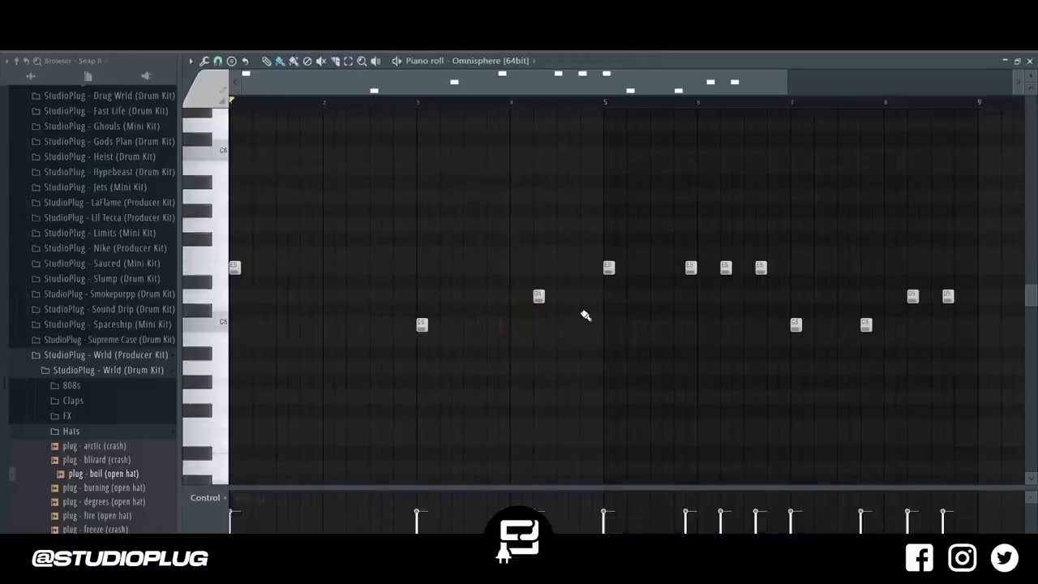
left_click_drag(686, 304, 765, 250)
key("Delete")
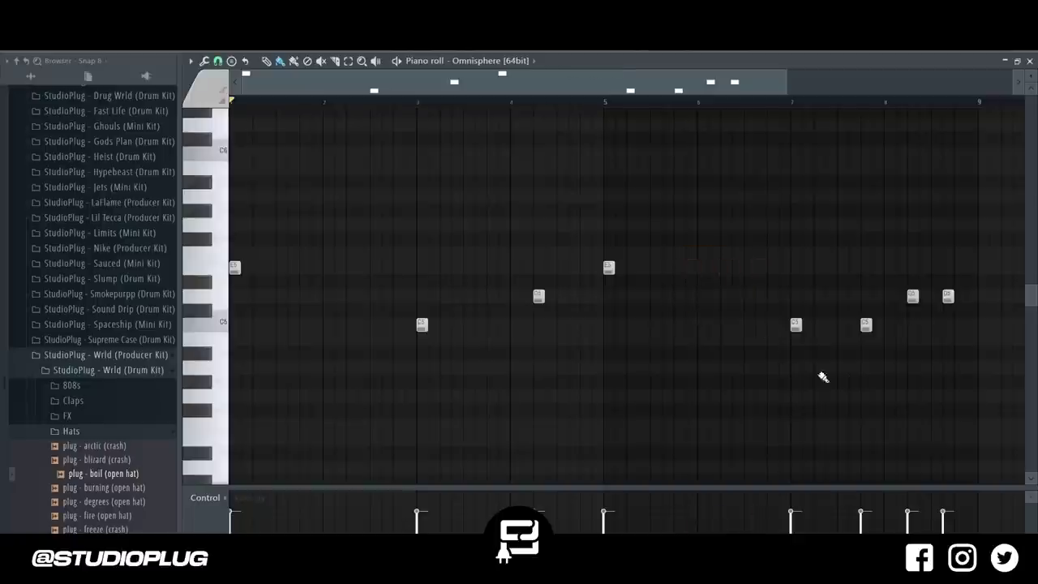
left_click_drag(843, 392, 880, 319)
key("Delete")
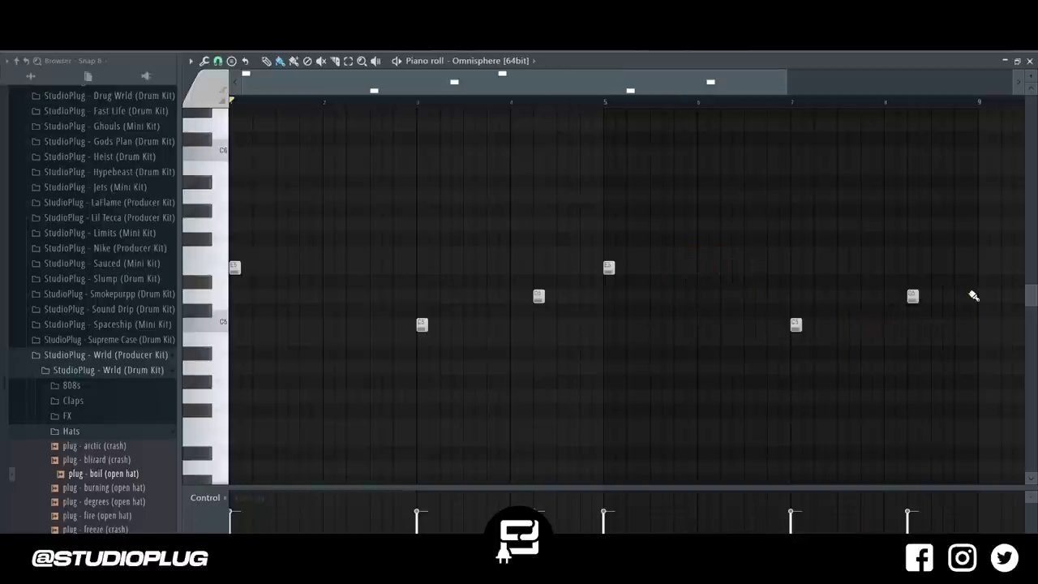
- Make the Omnisphere notes legato and extend the last D5 to the end of bar 8
key("ctrl+l")
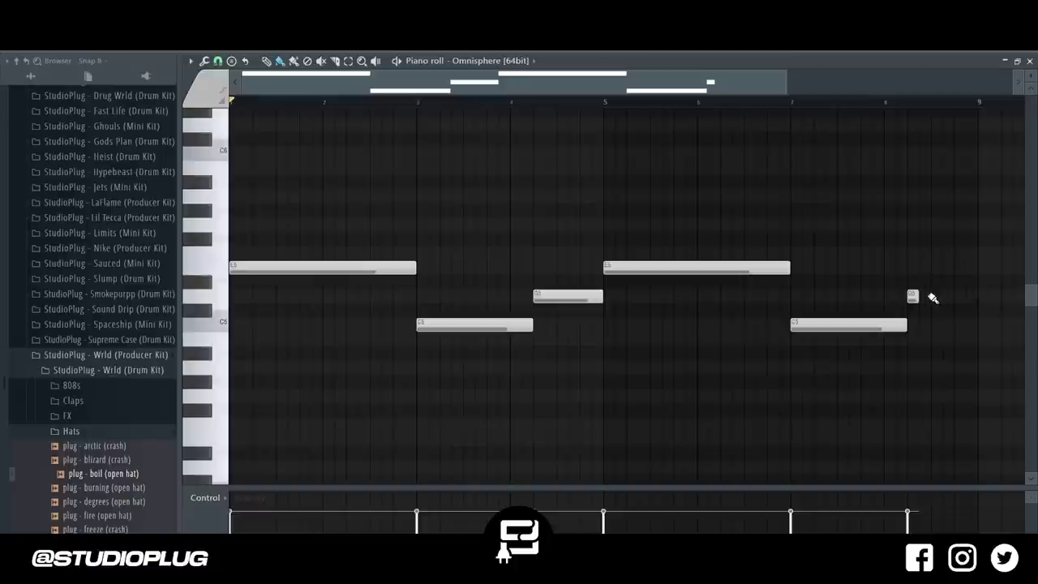
left_click_drag(919, 296, 953, 298)
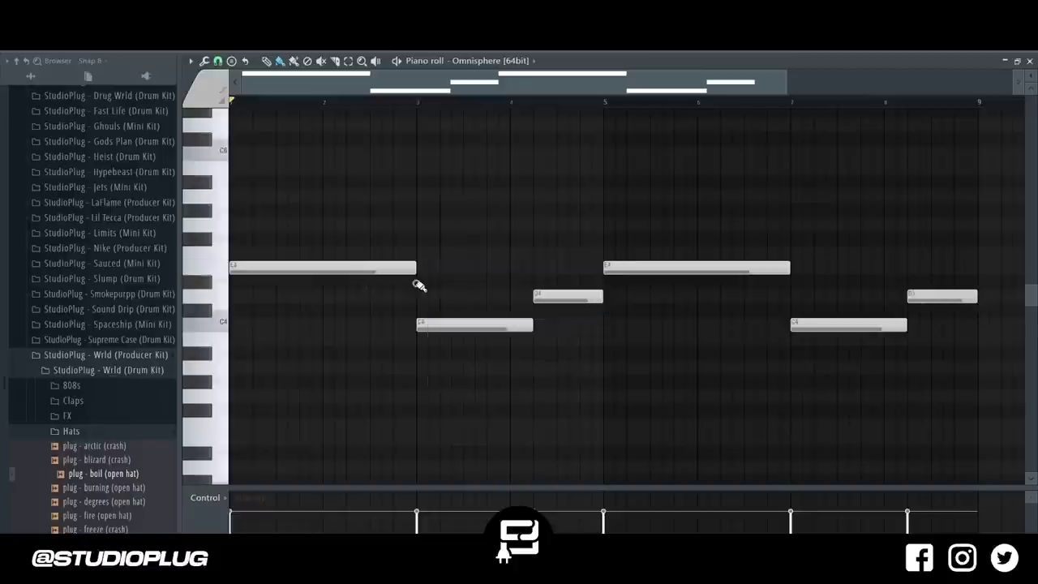
- Transpose the Omnisphere notes down one octave to the C4 range, play them with the melody and compare another octave lower
key("ctrl+Down")
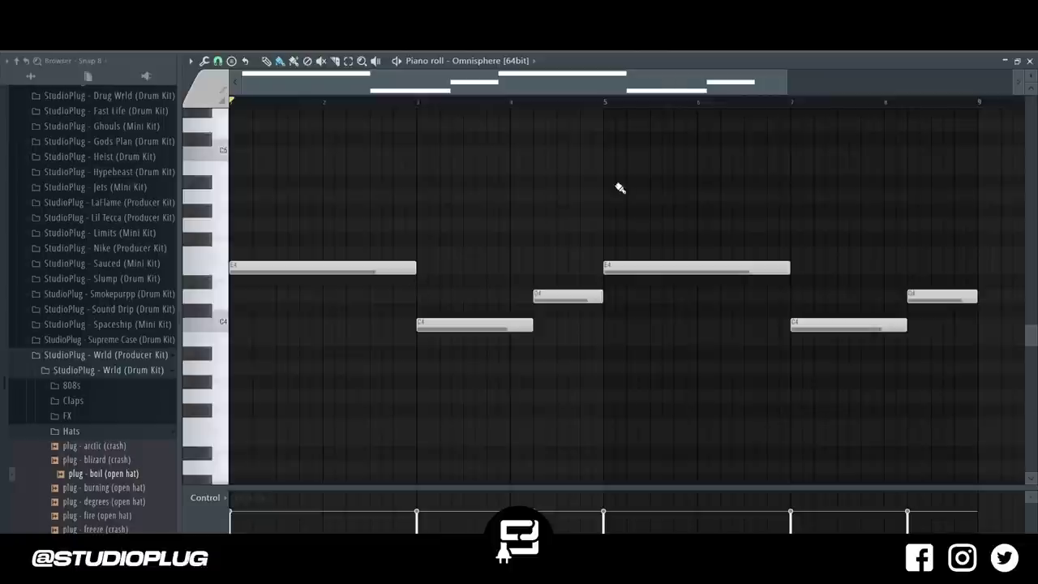
key("space")
key("F6")
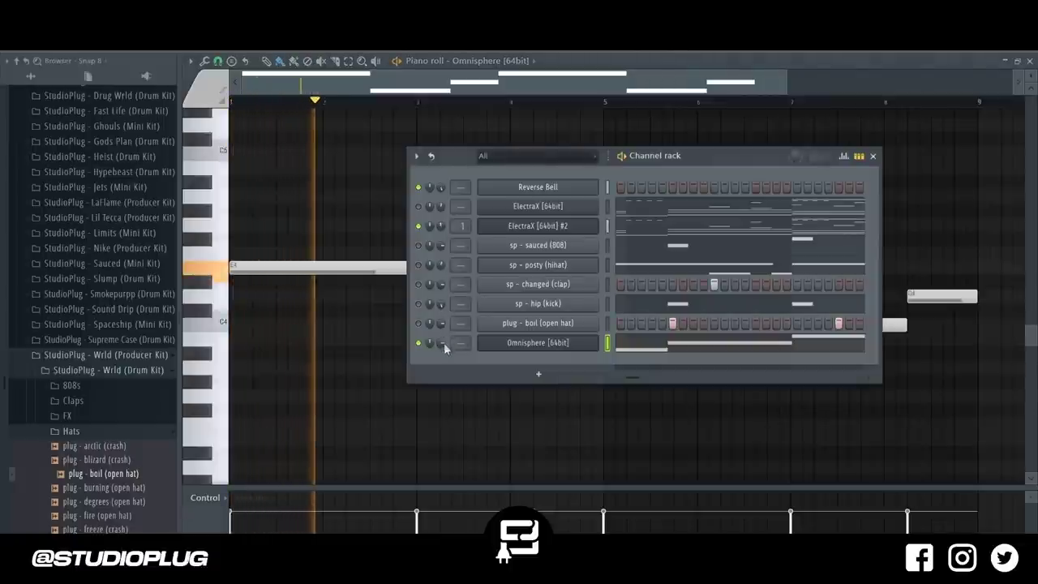
key("F6")
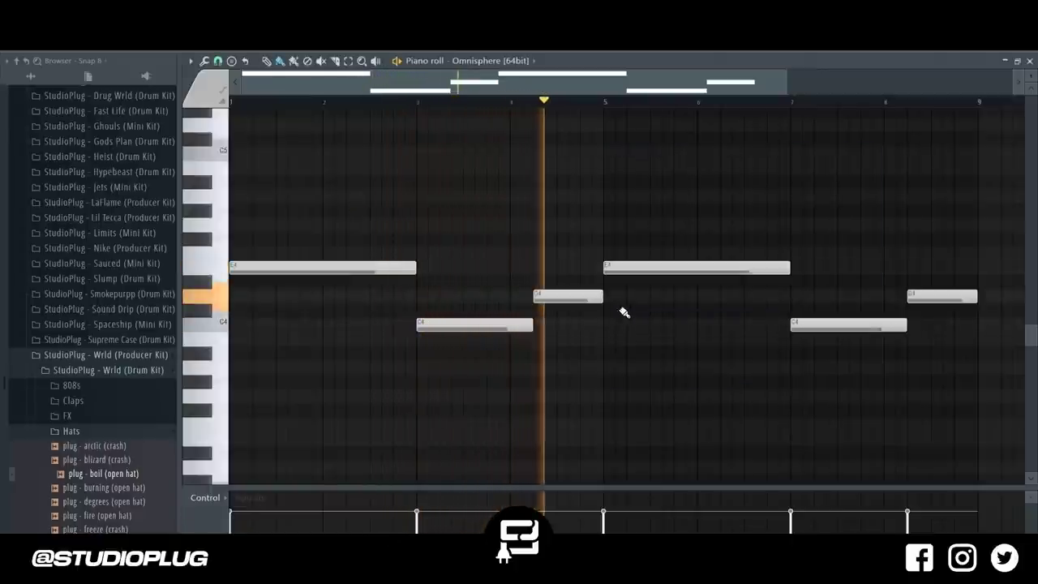
key("F6")
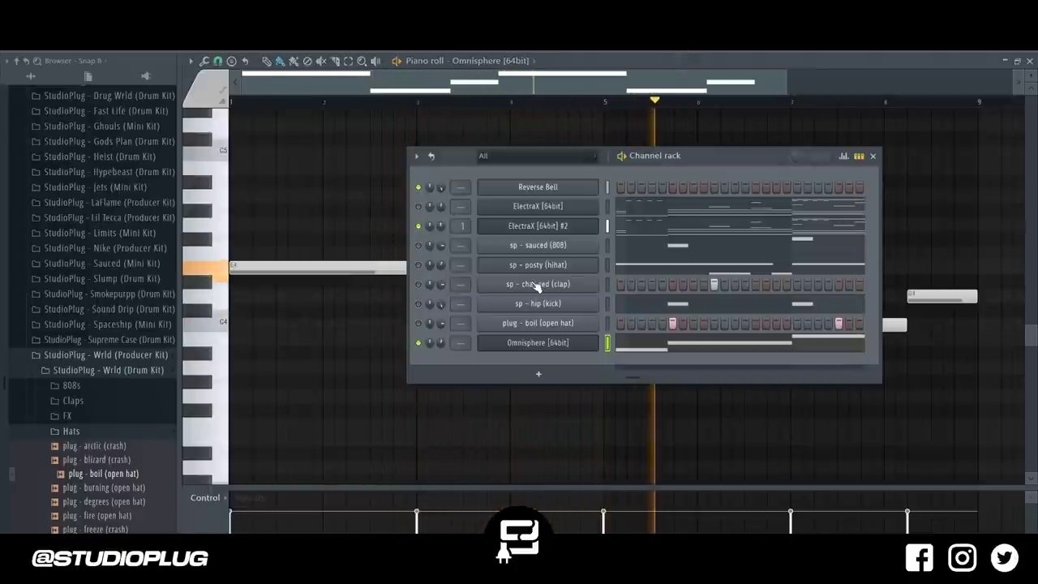
key("F6")
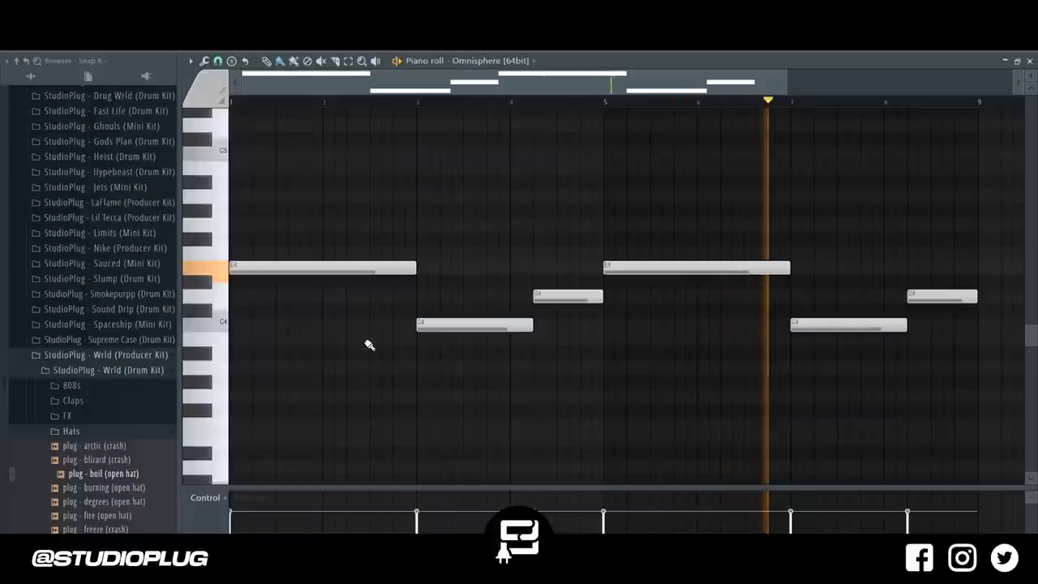
key("ctrl+Down")
key("ctrl+Up")
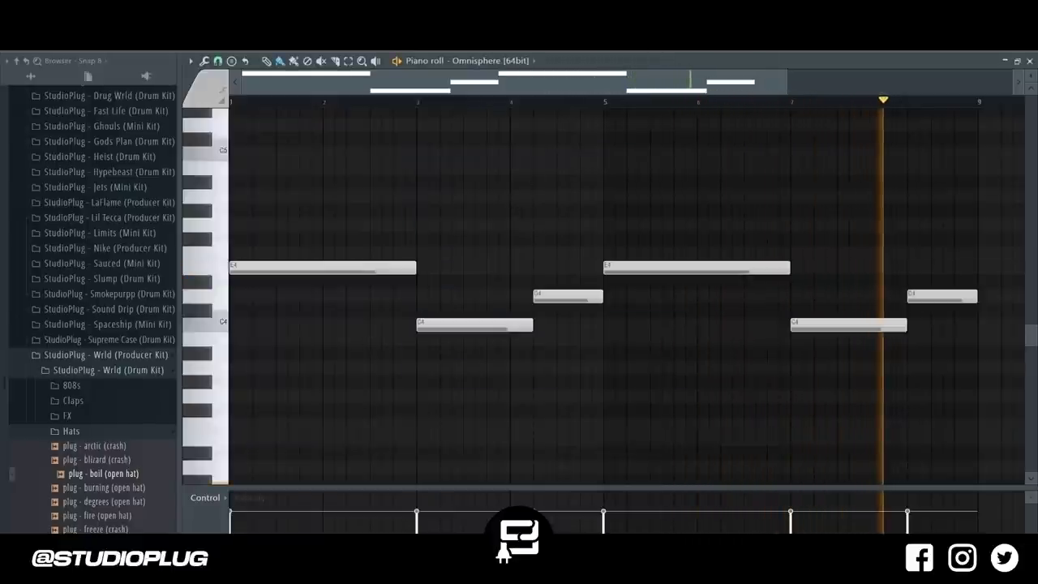
- Stop playback, reopen the Growler Moog Bass patch and switch off layer A, keeping only layer B active
key("F6")
key("space")
left_click(551, 341)
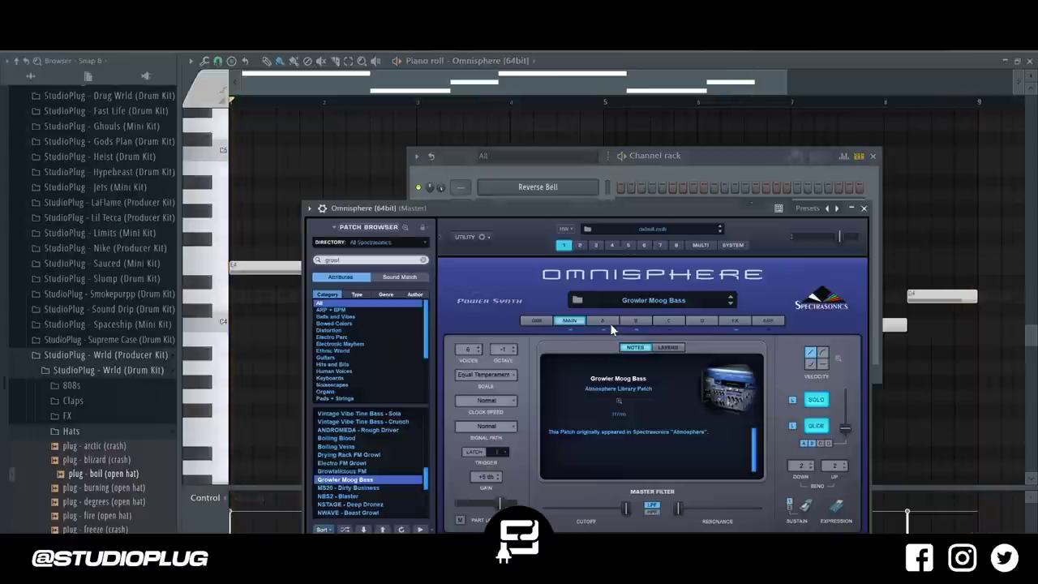
left_click(603, 321)
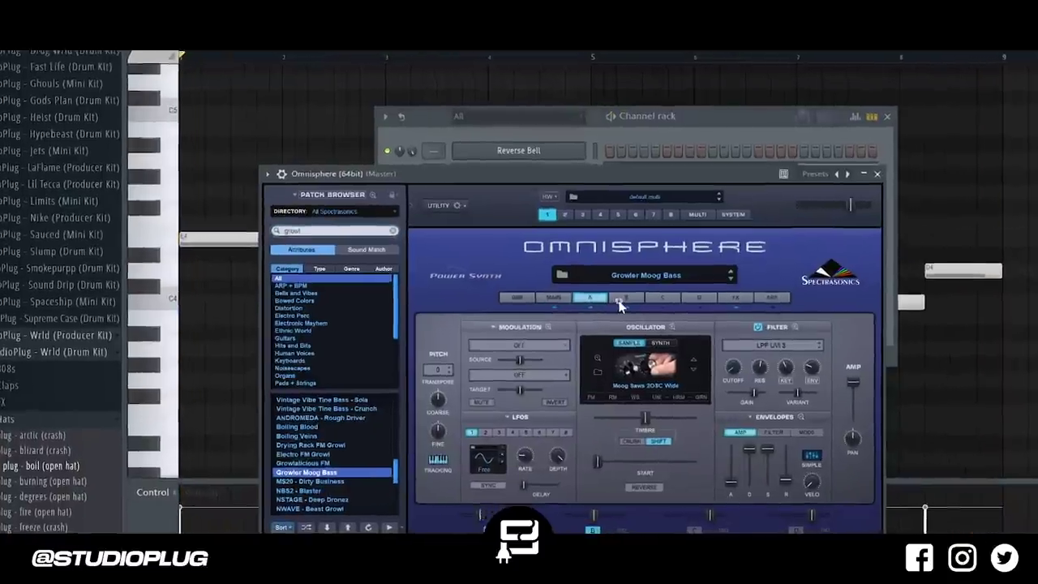
left_click(635, 320)
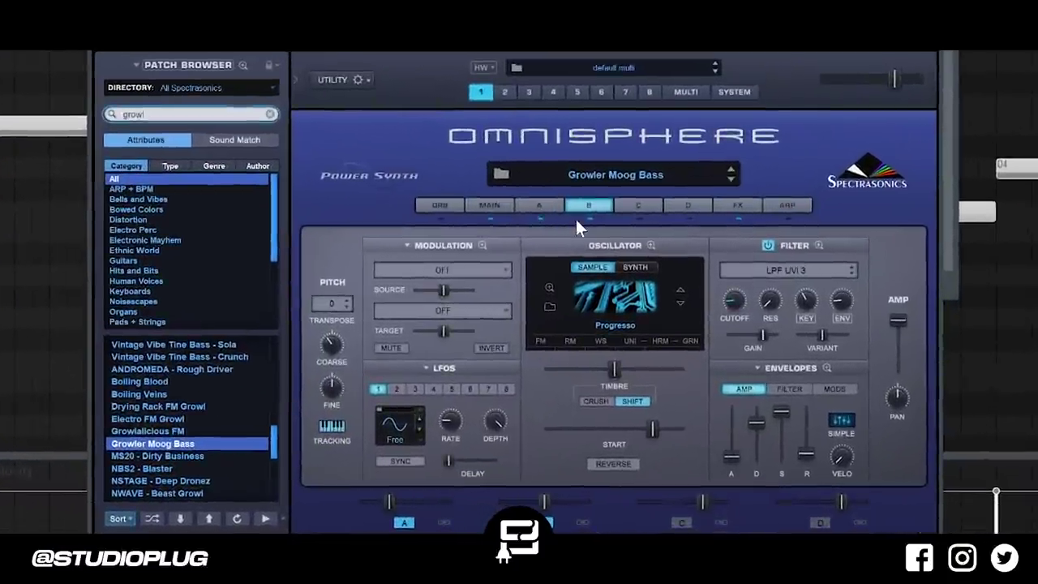
left_click(553, 240)
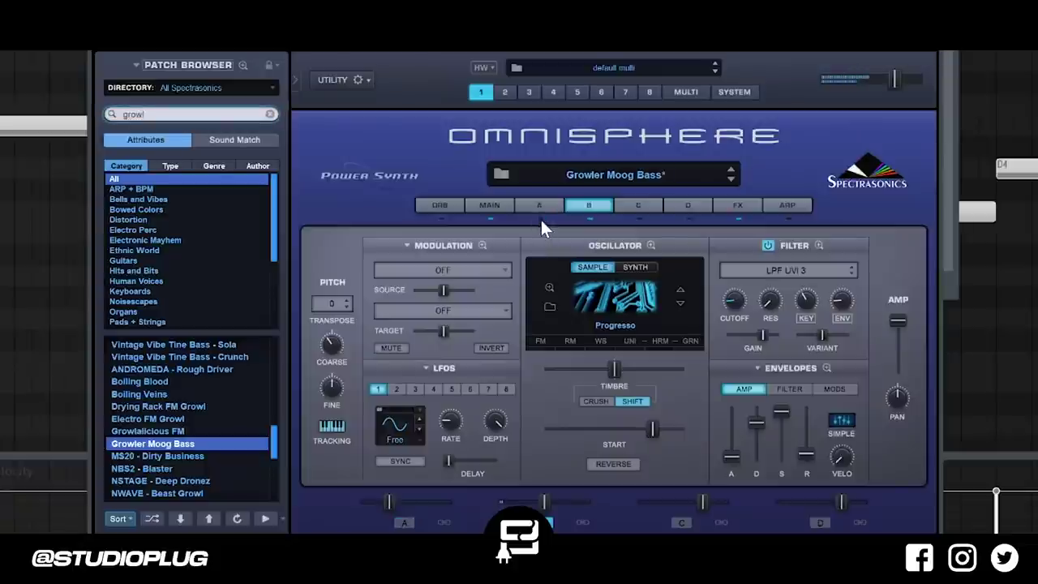
left_click(538, 203)
left_click(574, 206)
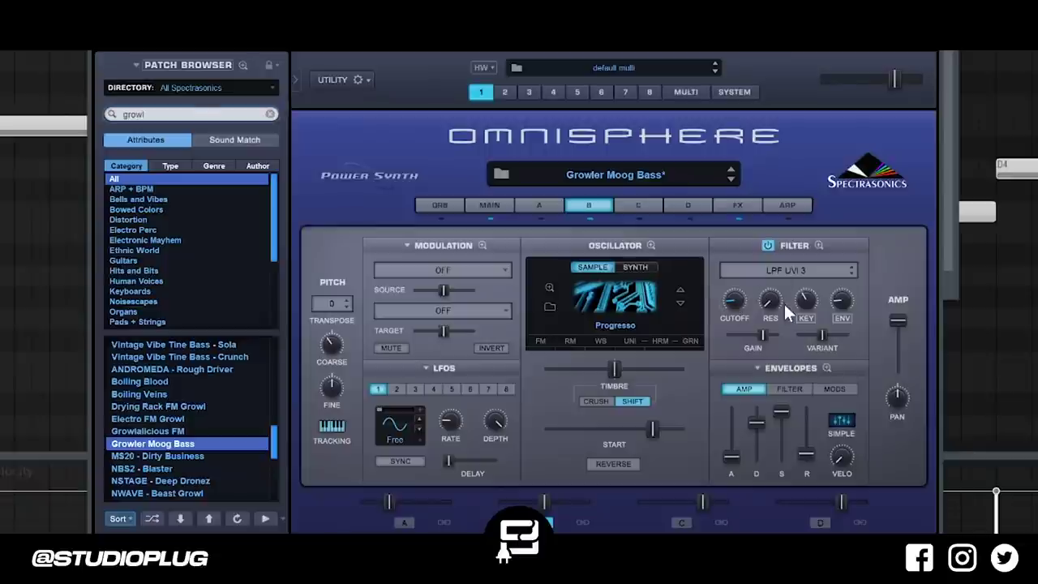
- Adjust the filter envelope amount of Omnisphere's layer B and play the bass with the melody channels
left_click_drag(845, 303, 854, 289)
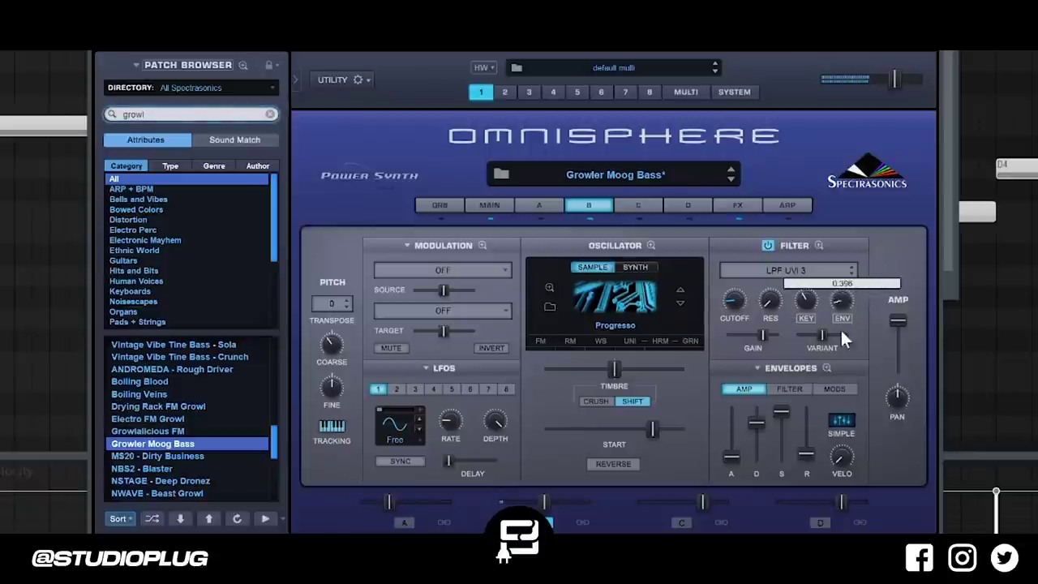
left_click_drag(842, 333, 840, 296)
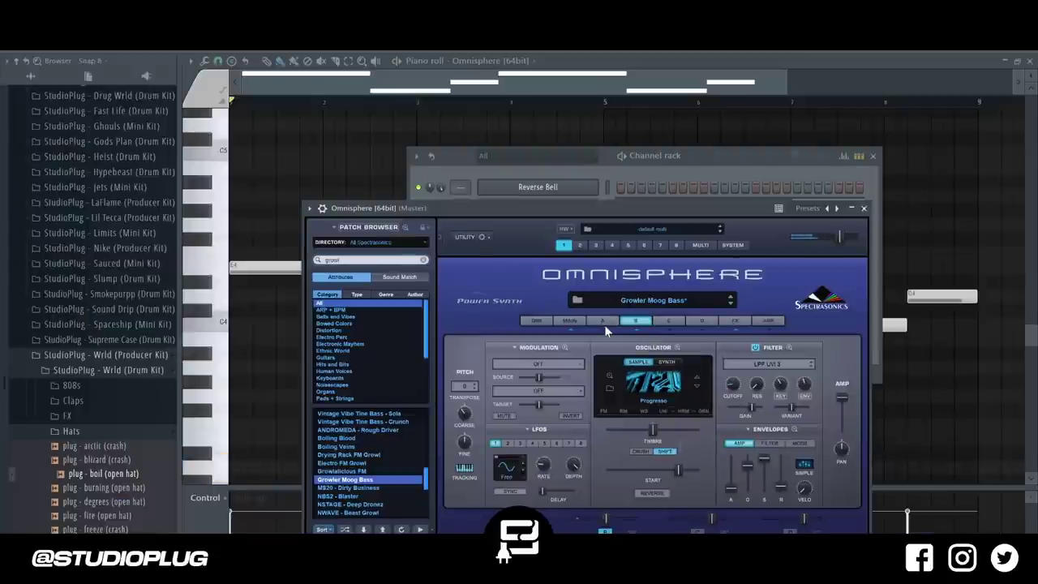
left_click(463, 168)
right_click(357, 197)
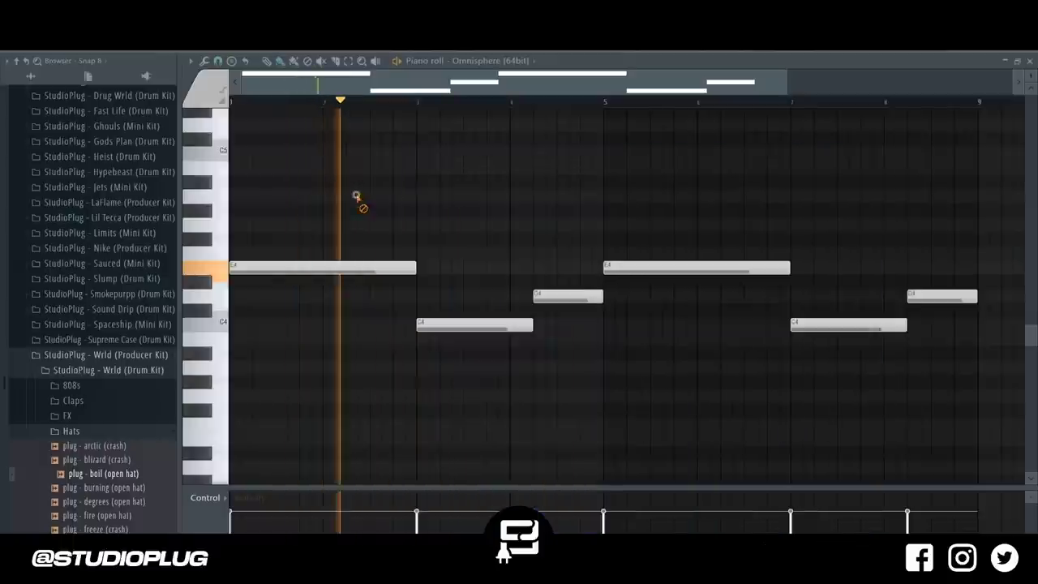
key("F6")
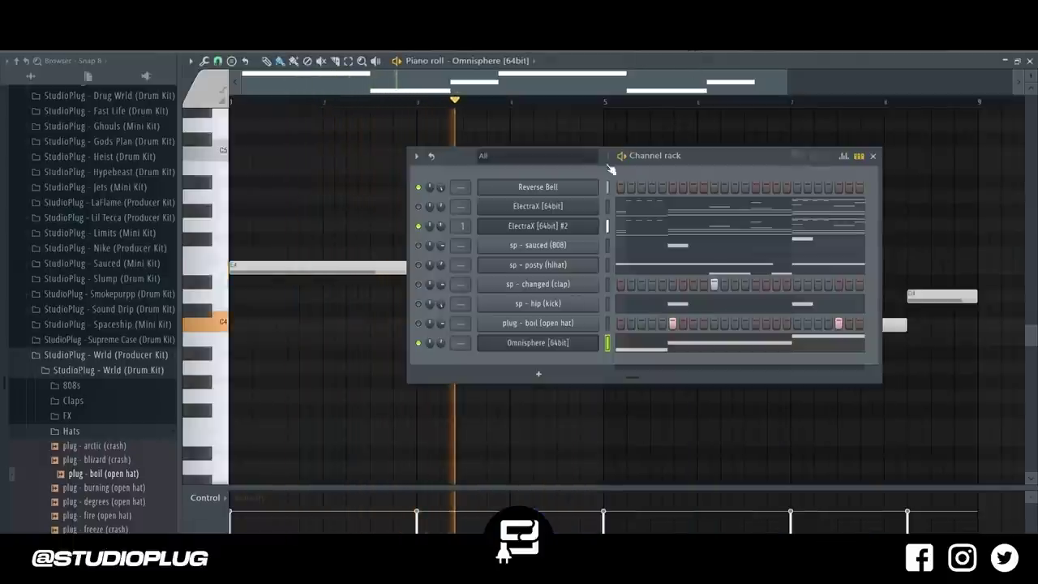
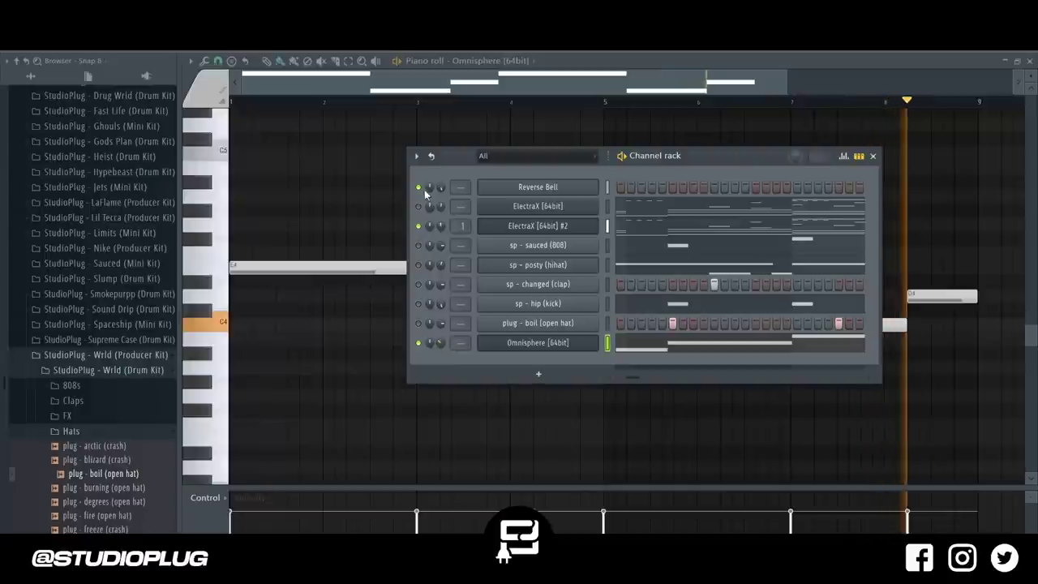
- Stop playback and move the Omnisphere channel up the channel rack to directly below ElectraX #2
key("space")
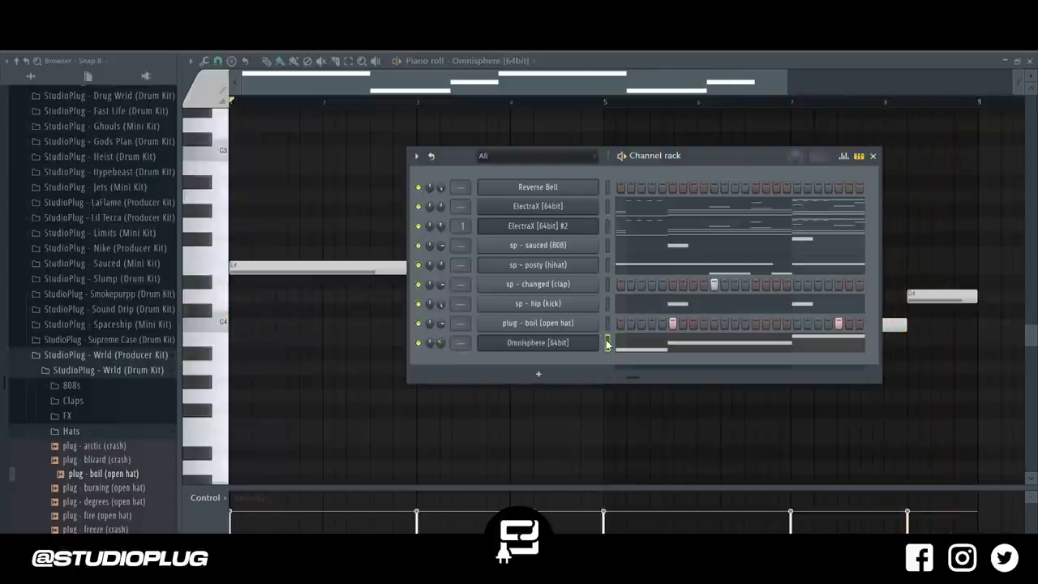
key("alt+Up")
key("alt+Up")
key("alt+Up")
key("alt+Up")
key("alt+Up")
key("Up")
key("Up")
key("Up")
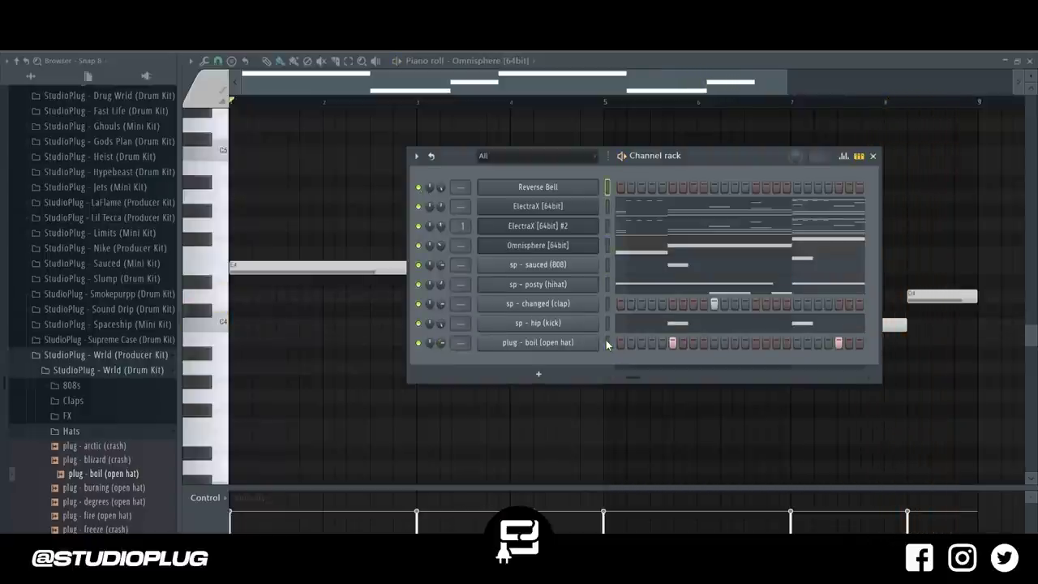
key("Down")
key("Down")
key("Down")
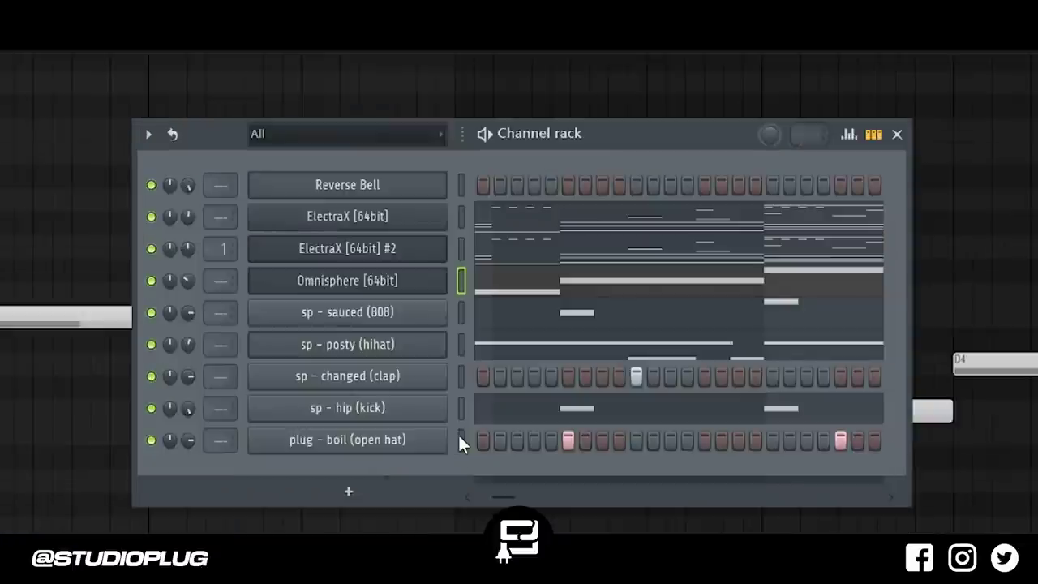
- Select all channels in the rack and color them with a gradient from blue to Dark orchid (#6711B6)
double_click(607, 341)
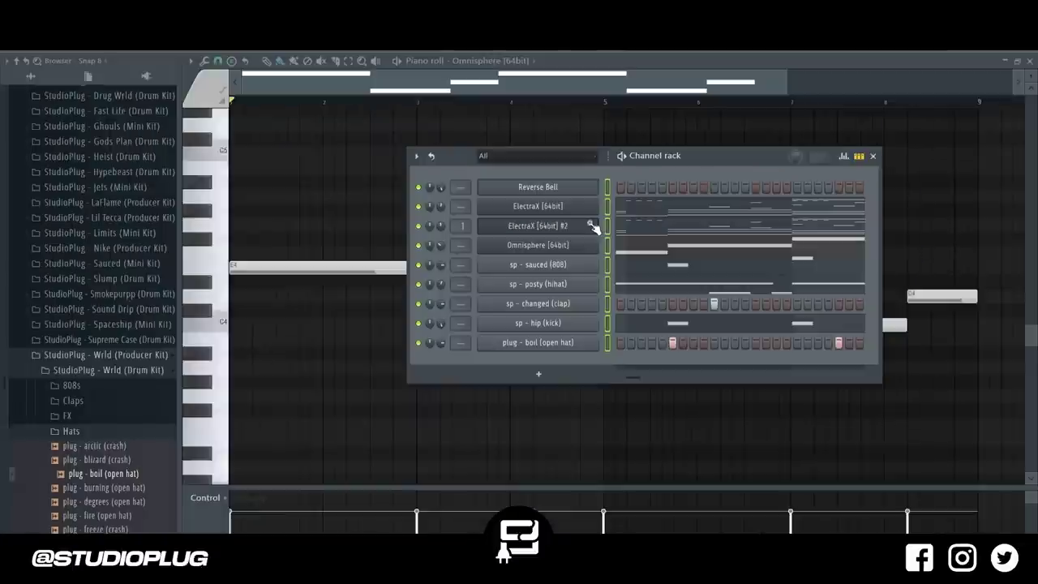
left_click(462, 185)
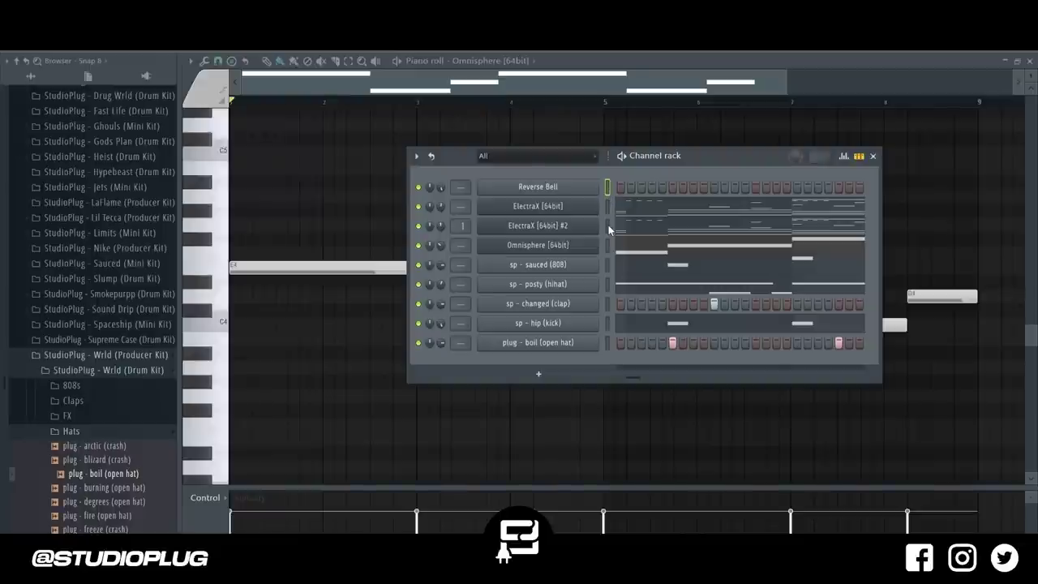
key("ctrl+a")
left_click(416, 155)
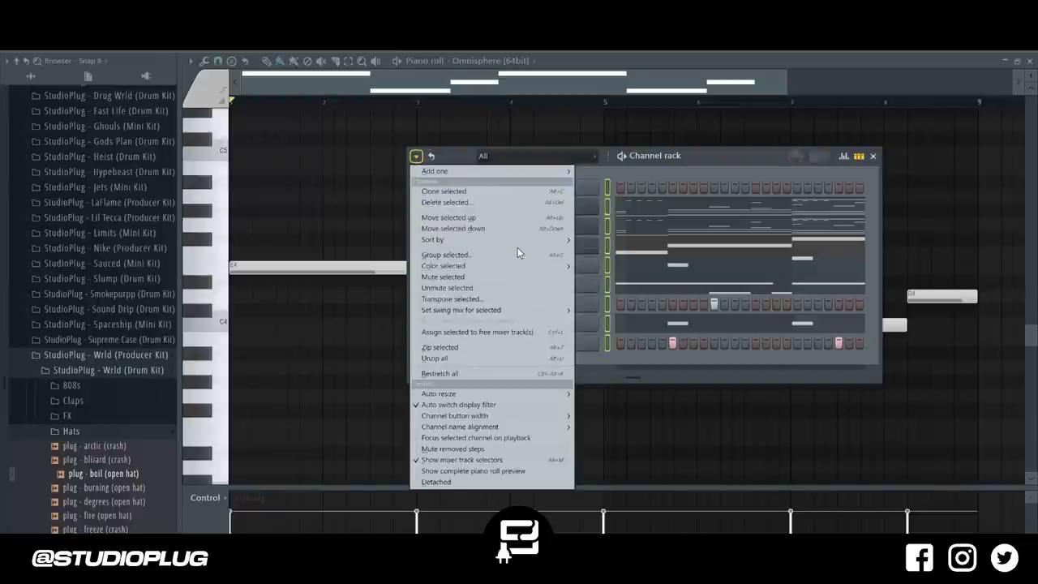
mouse_move(519, 265)
left_click(595, 266)
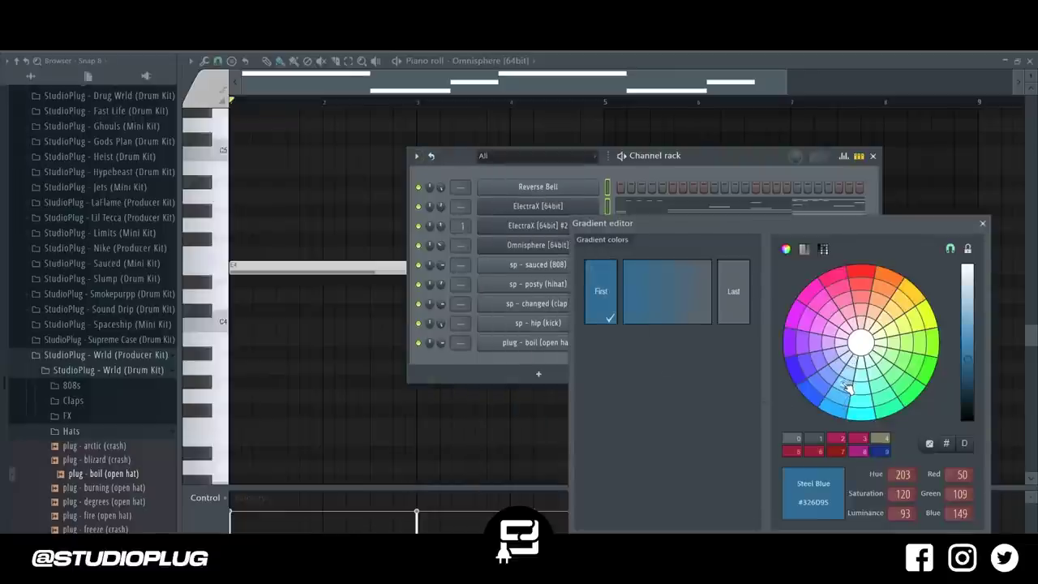
left_click(835, 402)
left_click(810, 391)
left_click(725, 318)
left_click(792, 348)
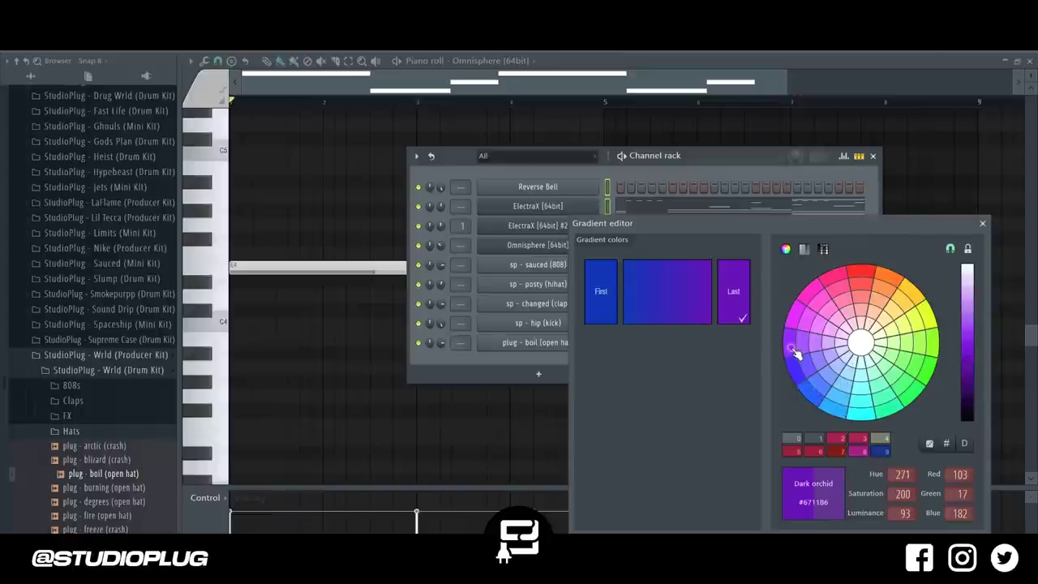
left_click(933, 545)
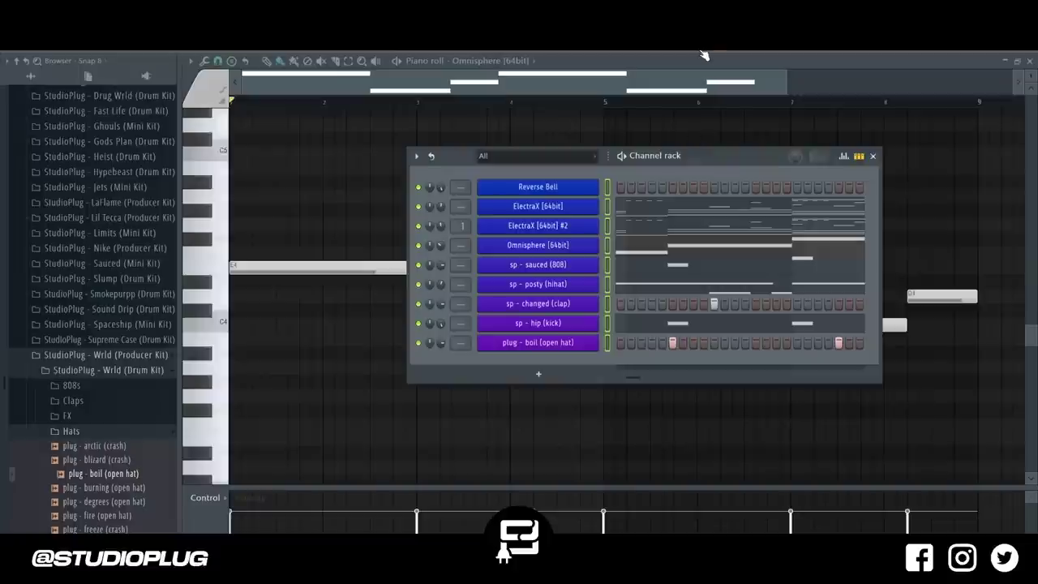
- Route all the selected channels to consecutive mixer tracks starting at Insert 1
key("F9")
left_click(288, 84)
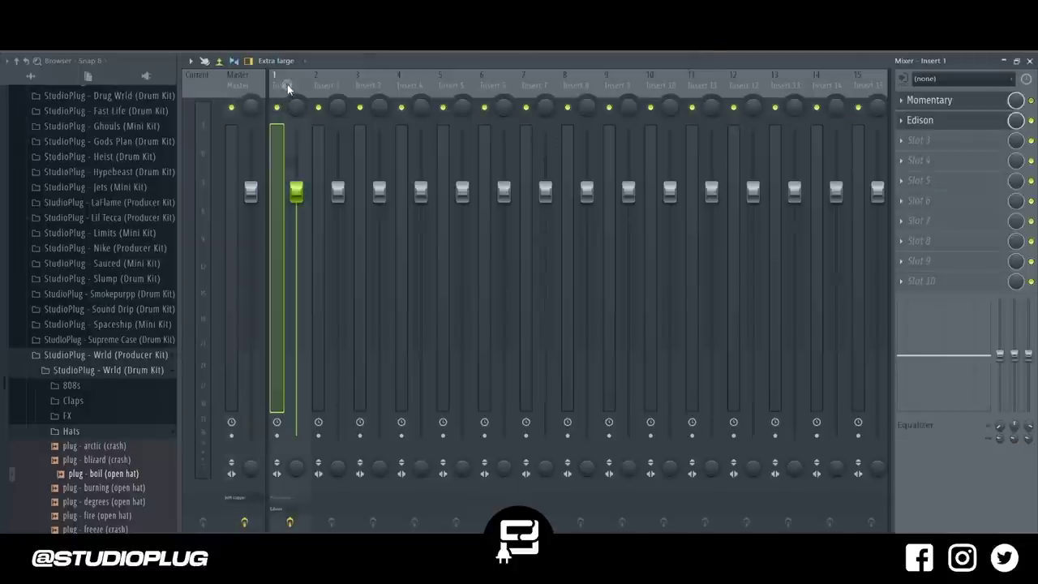
key("ctrl+shift+l")
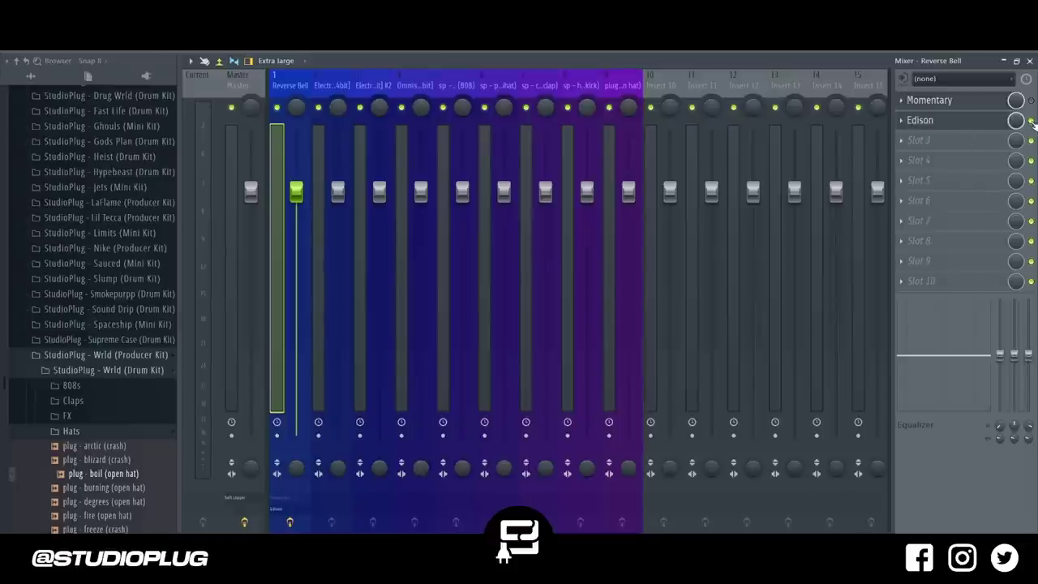
left_click(343, 103)
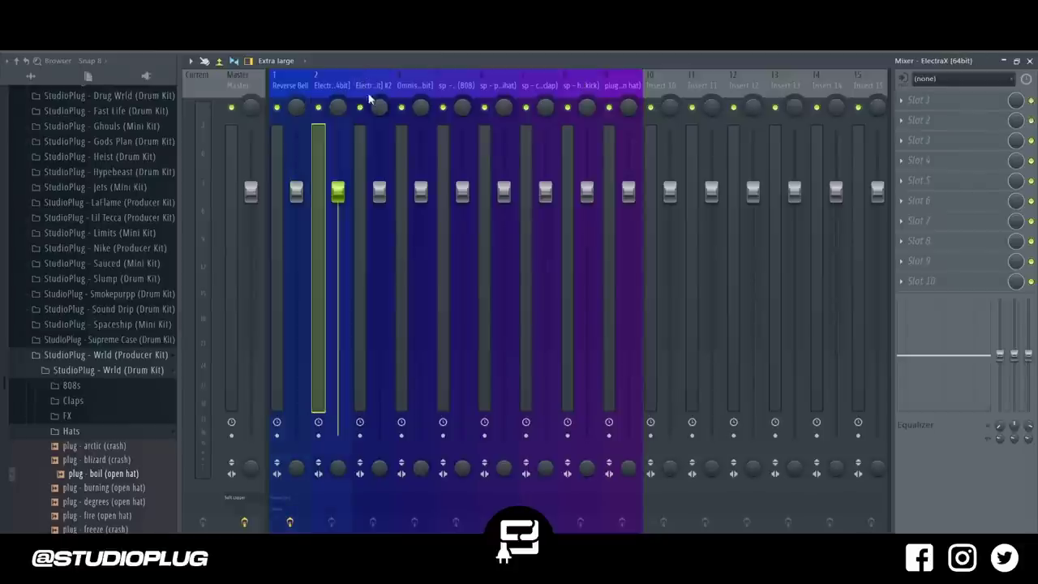
- Rename the ElectraX channels Bell and Bell Synth and the Omnisphere channel Bass, including on their mixer tracks
key("F6")
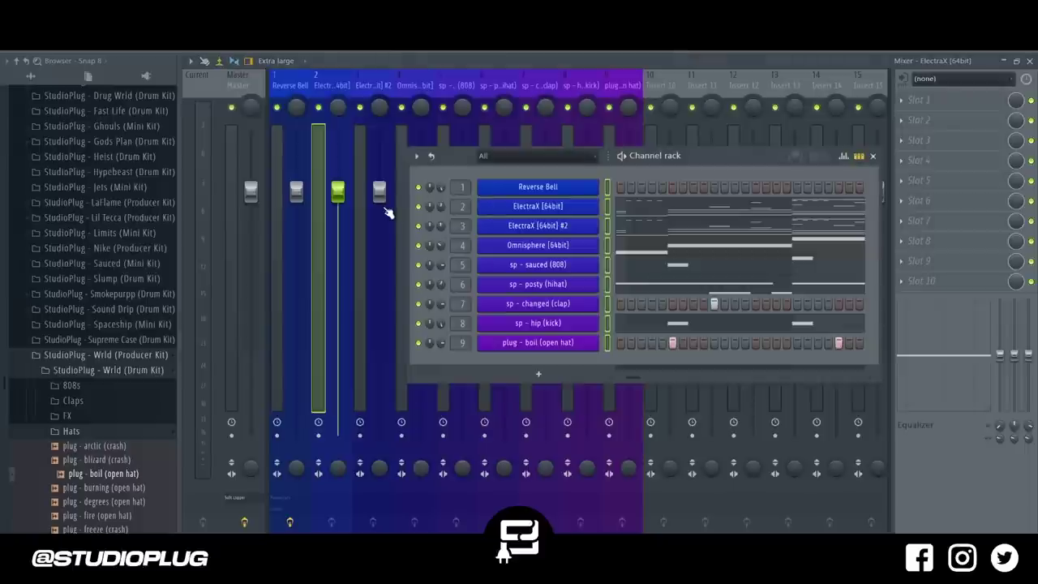
right_click(522, 206)
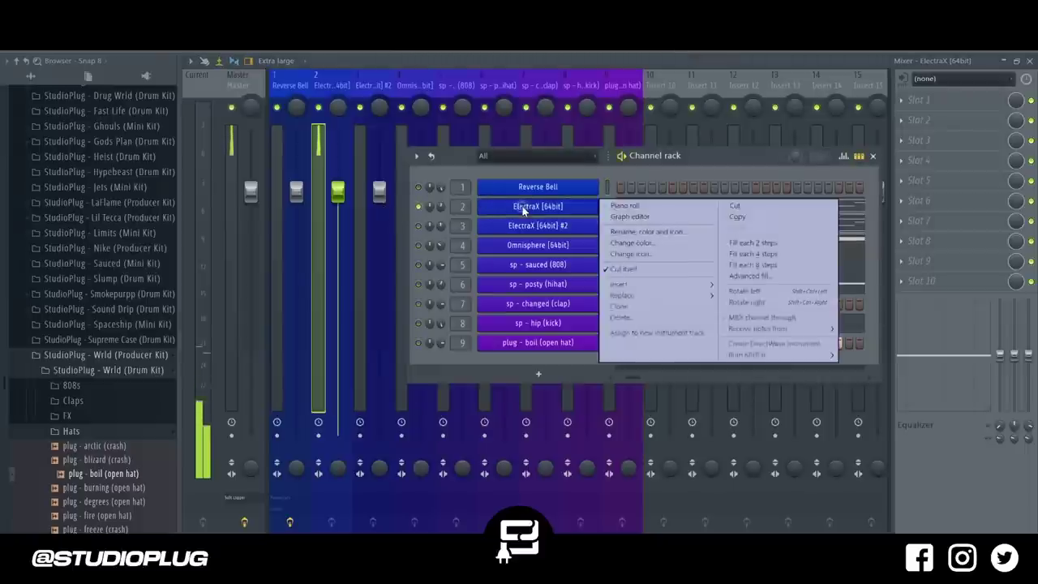
left_click(632, 243)
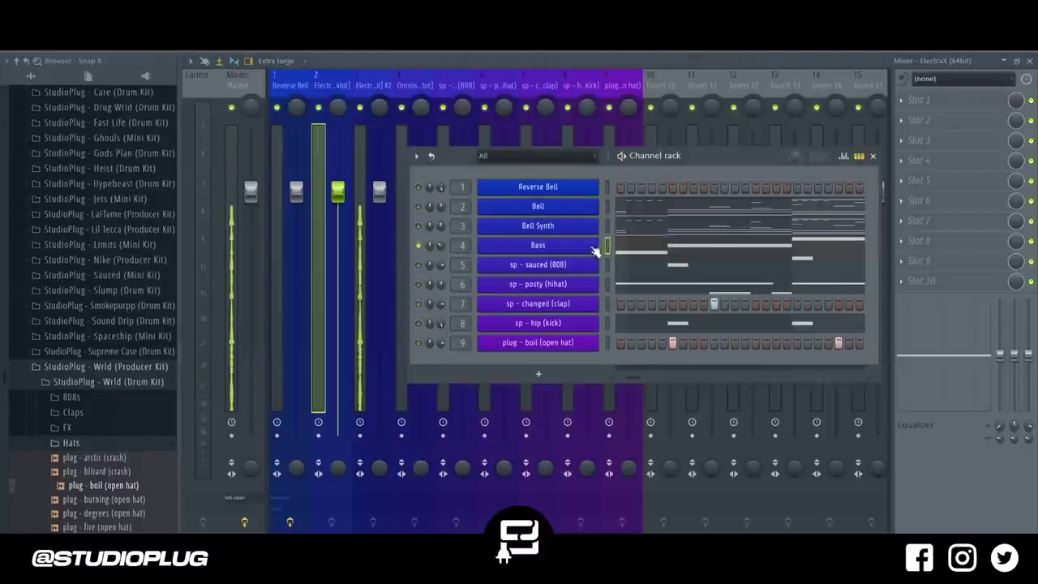
double_click(607, 246)
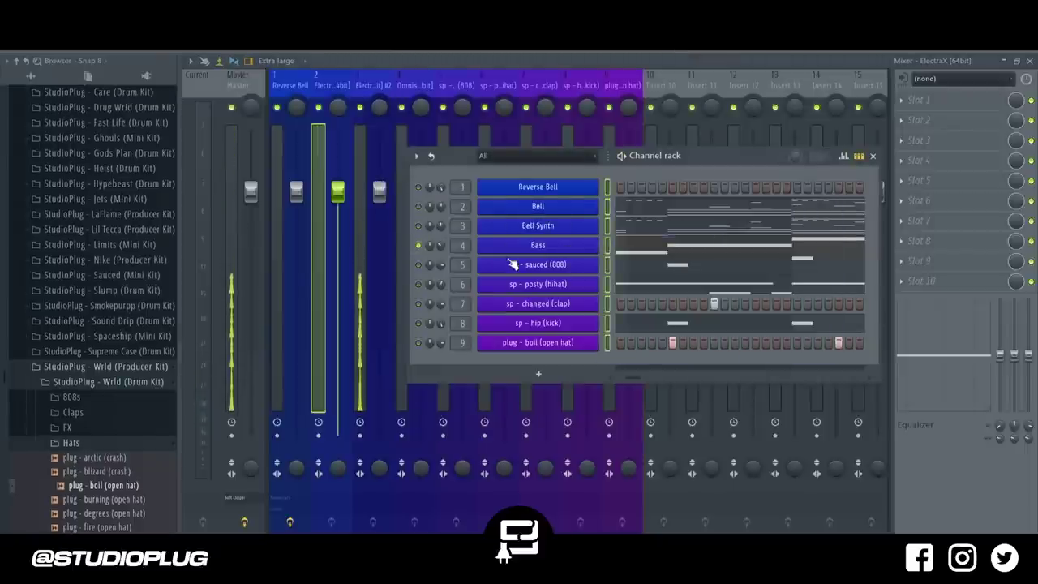
right_click(328, 87)
left_click(373, 84)
type("Bell")
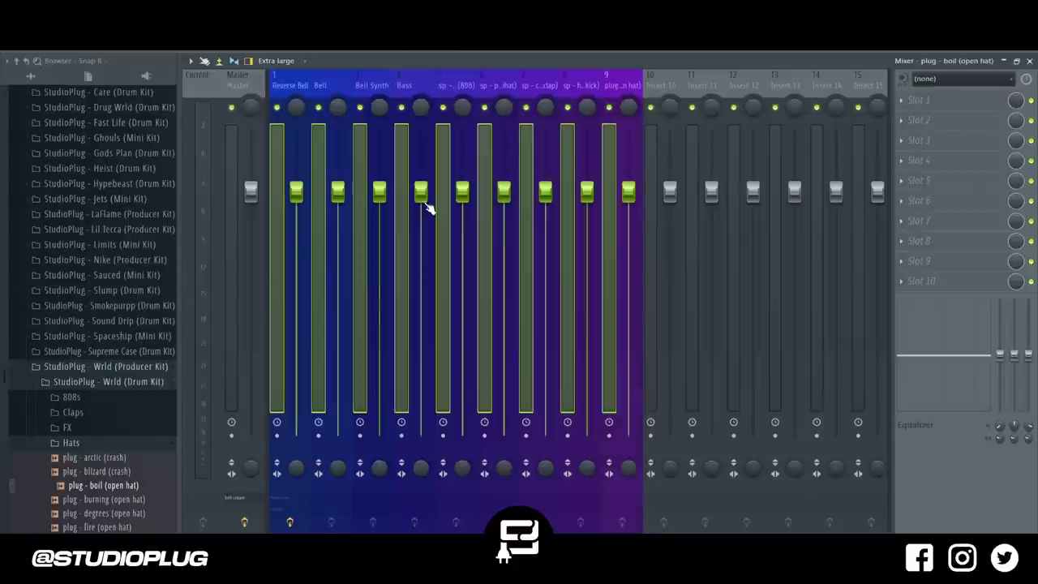
- Lower the faders of all nine instrument tracks to the minimum and hide the file browser
left_click_drag(428, 209, 428, 437)
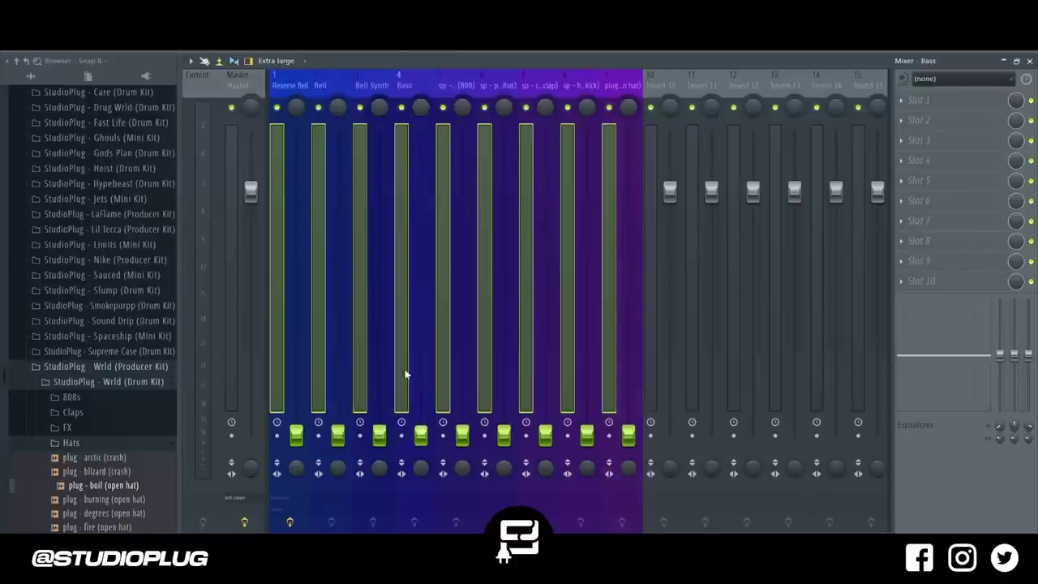
left_click(247, 79)
left_click(126, 372)
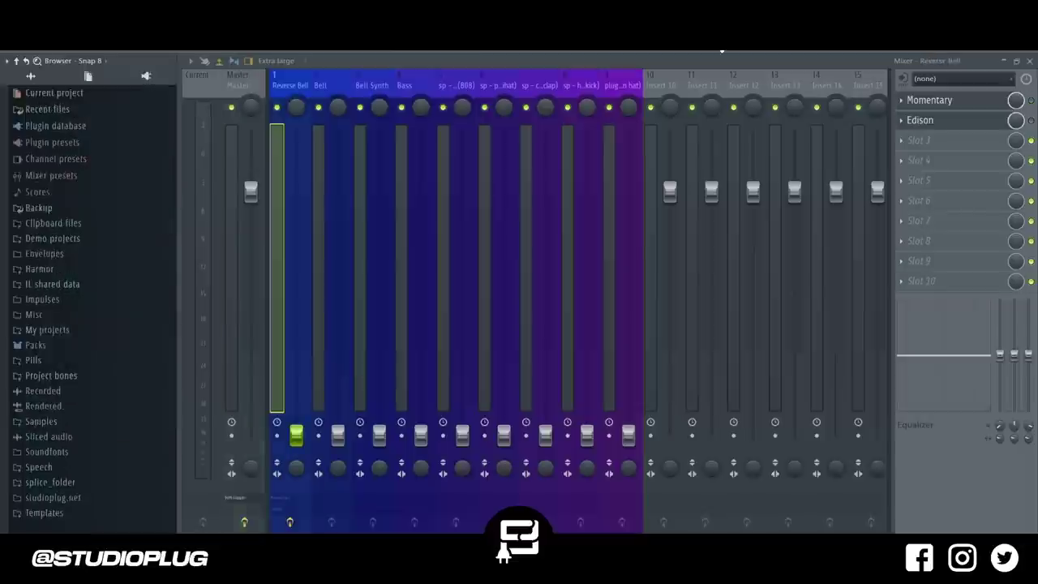
key("alt+F8")
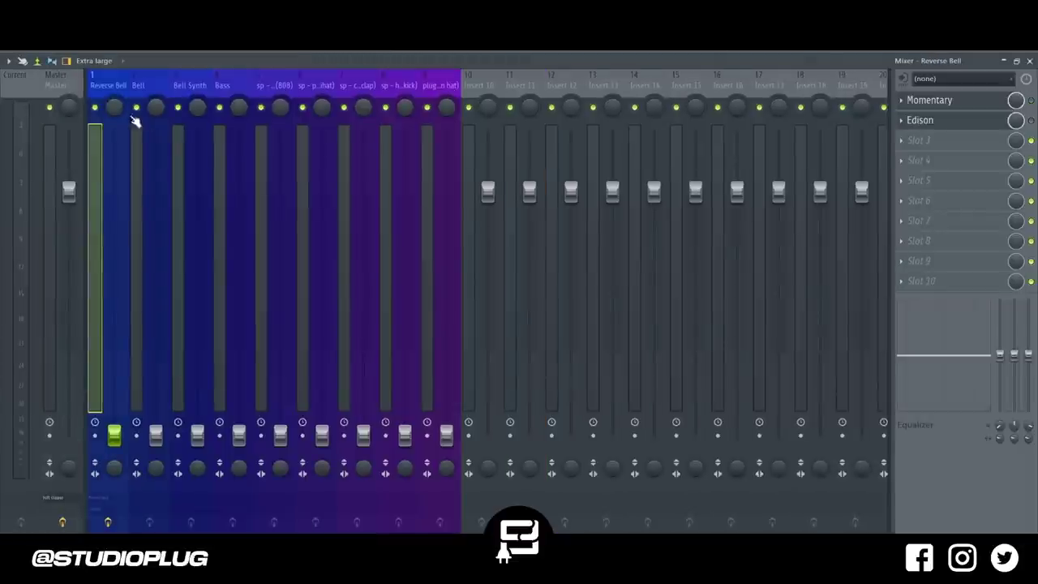
- Raise the Reverse Bell track's fader partway and load FabFilter Pro-Q 3 in its third effect slot
left_click_drag(117, 438, 117, 402)
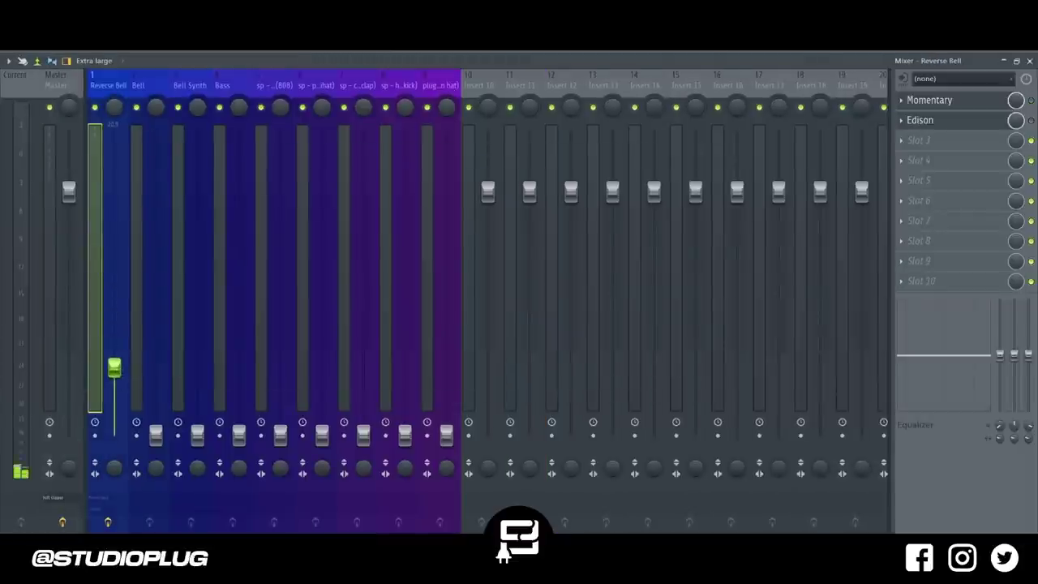
left_click(916, 142)
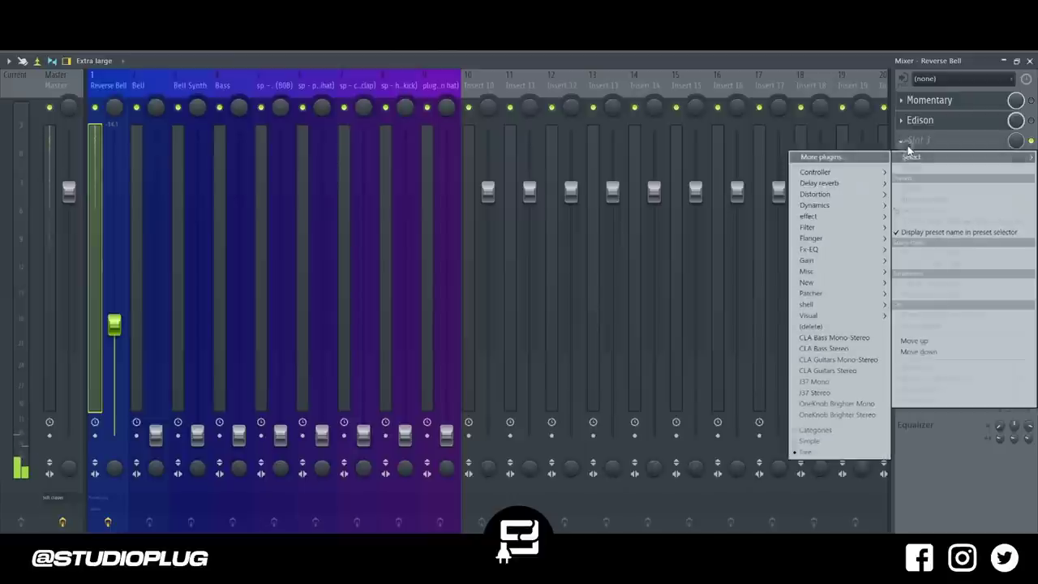
mouse_move(824, 229)
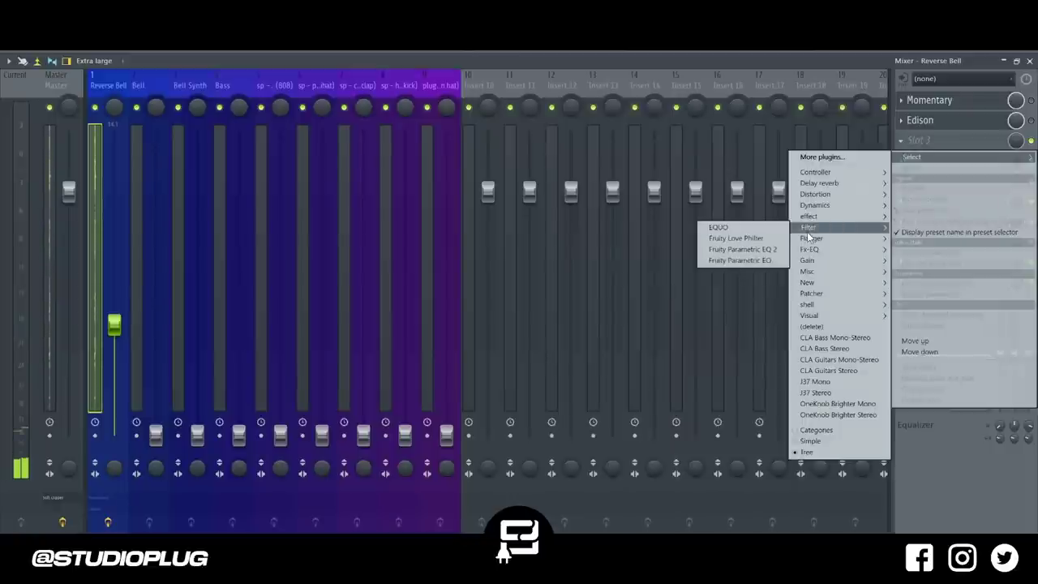
mouse_move(819, 251)
left_click(774, 250)
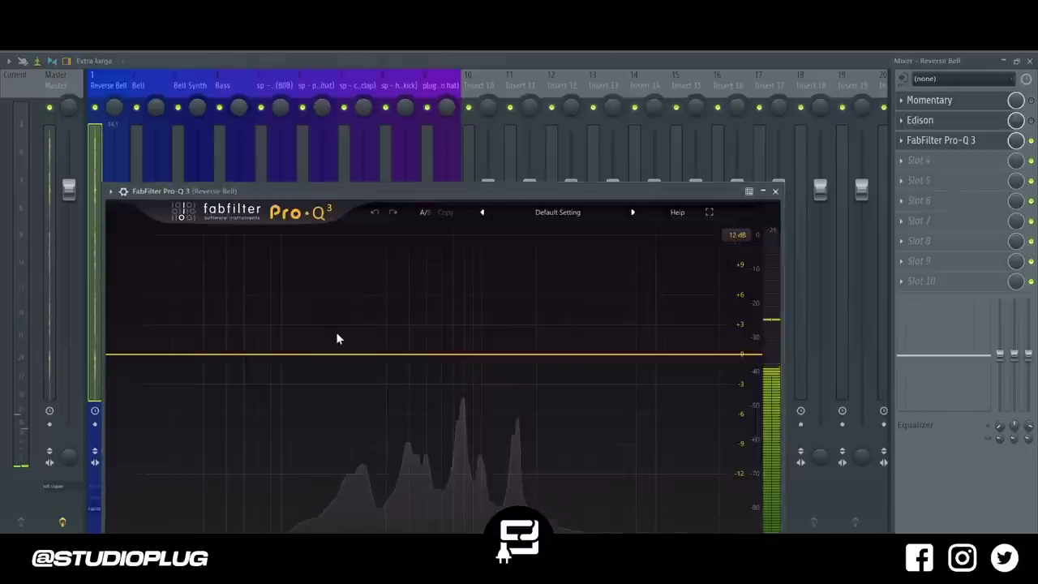
left_click_drag(447, 202, 473, 126)
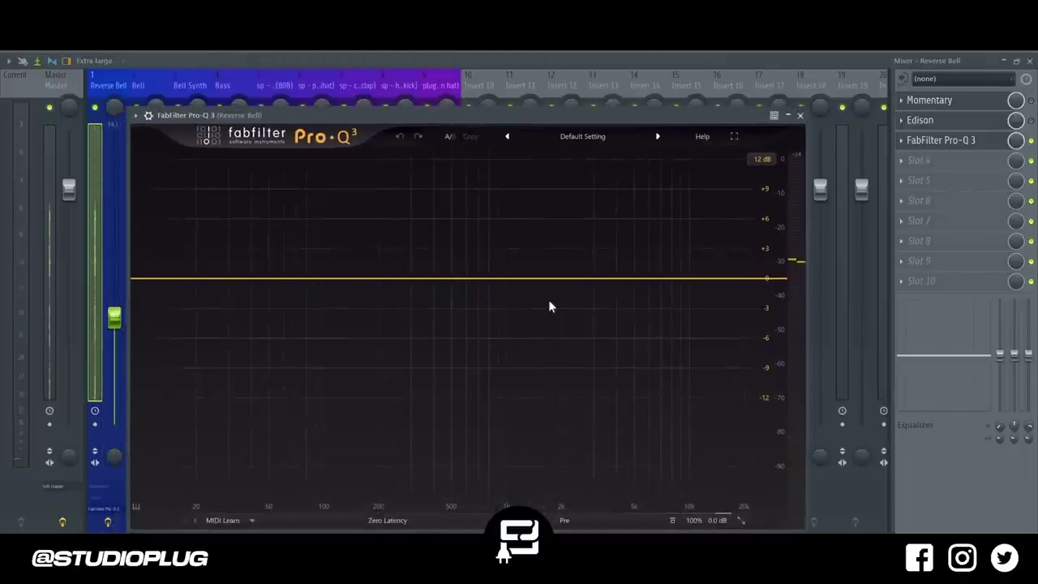
- Add a 12 dB/oct low-cut band to the Reverse Bell EQ and set its frequency to 250 Hz
left_click(172, 278)
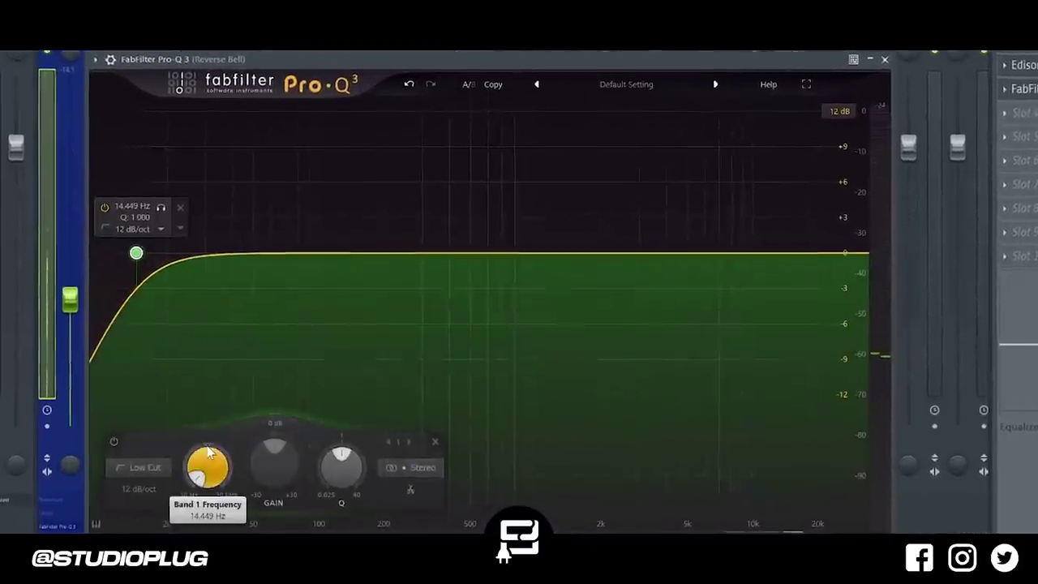
double_click(207, 459)
type("250")
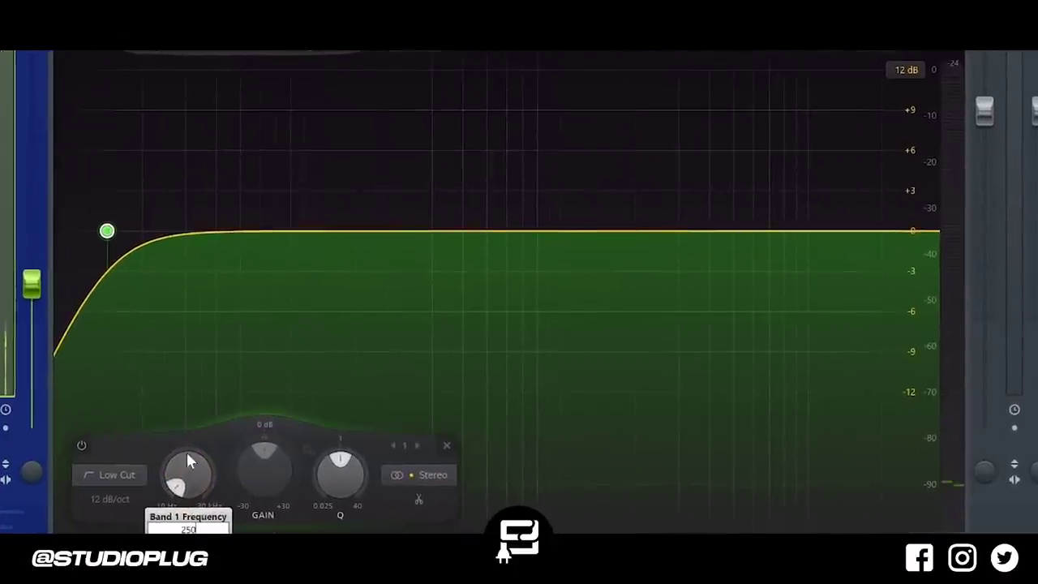
key("Return")
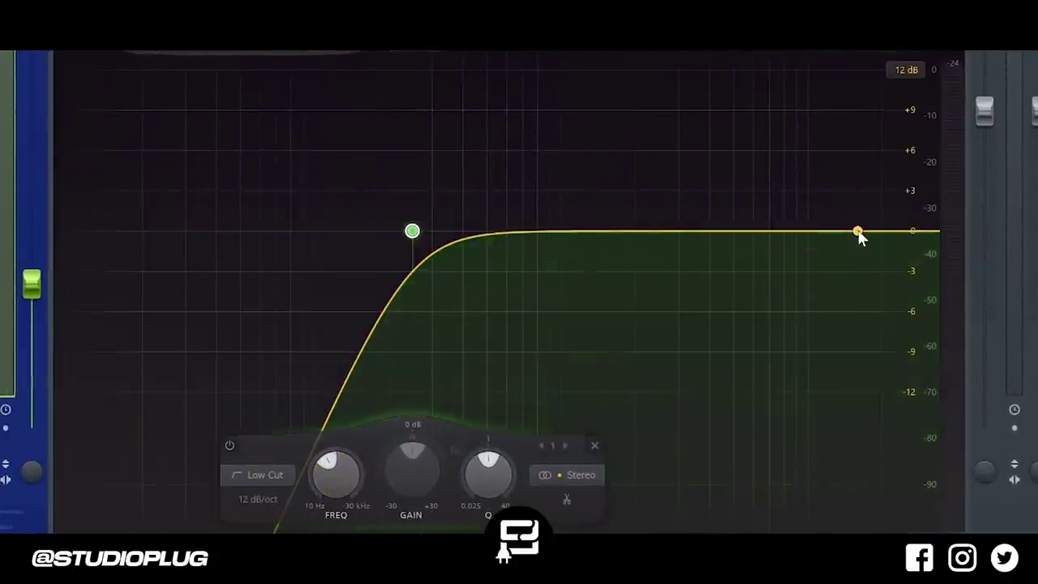
- Remove a trial high shelf from the EQ and add a bell boost of about +16.7 dB near 963 Hz
left_click_drag(857, 233, 693, 225)
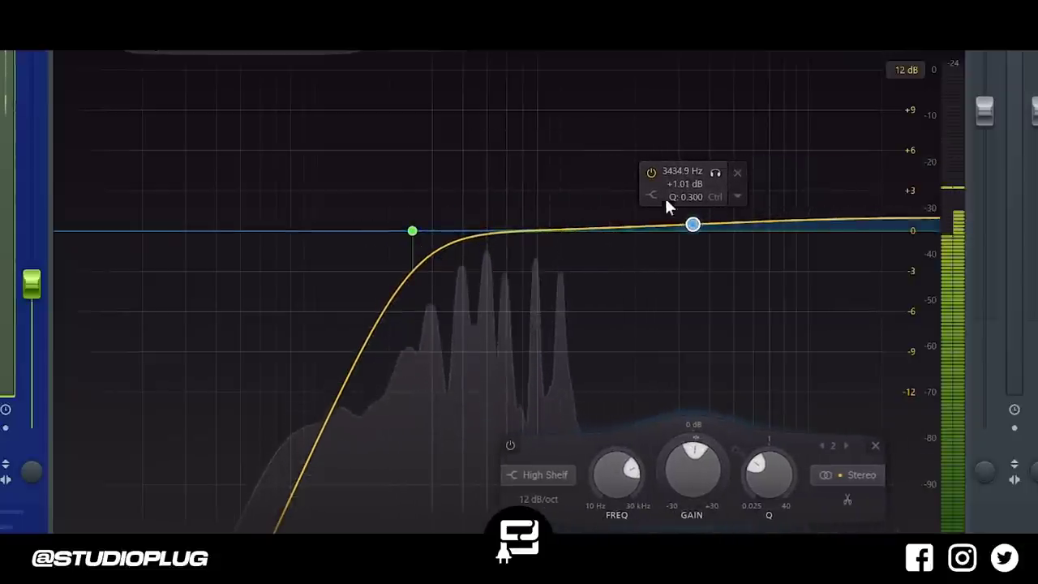
left_click(738, 173)
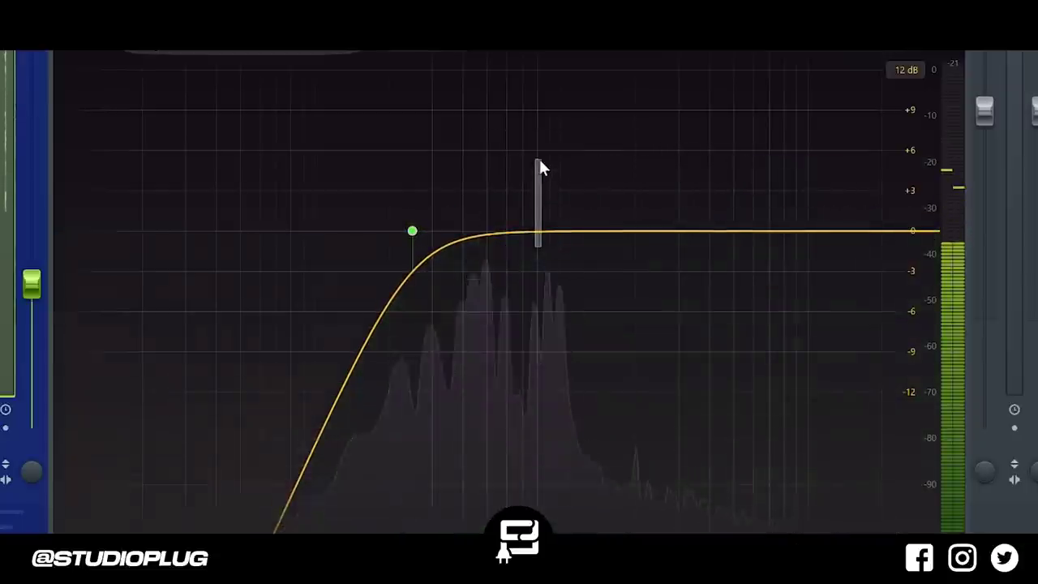
left_click_drag(533, 206, 498, 97)
left_click_drag(508, 138, 557, 141)
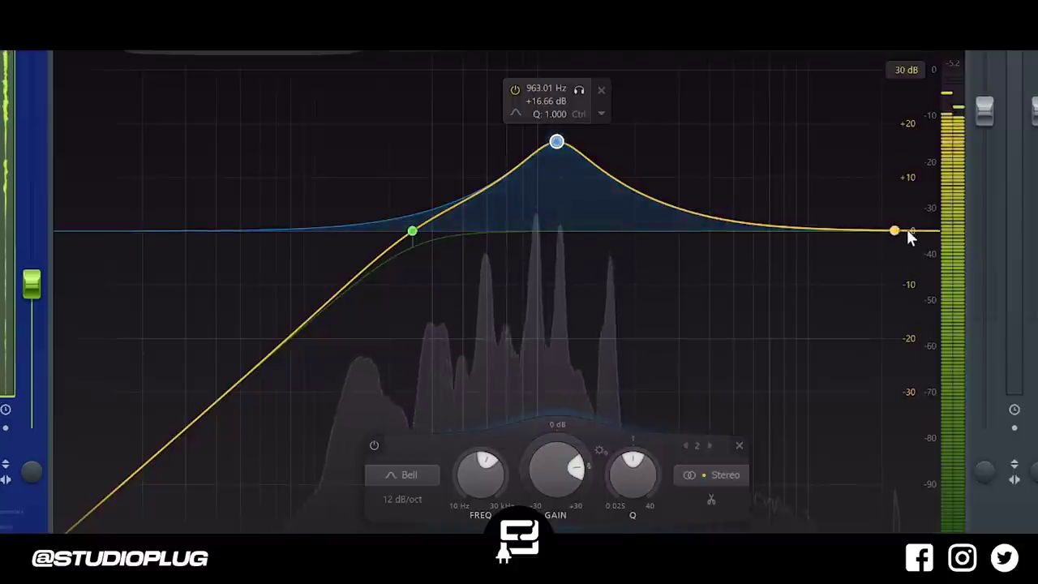
- Add a third EQ band at about 19608 Hz and make it a high cut with a 30 dB/oct slope
left_click_drag(910, 235, 877, 277)
left_click(797, 300)
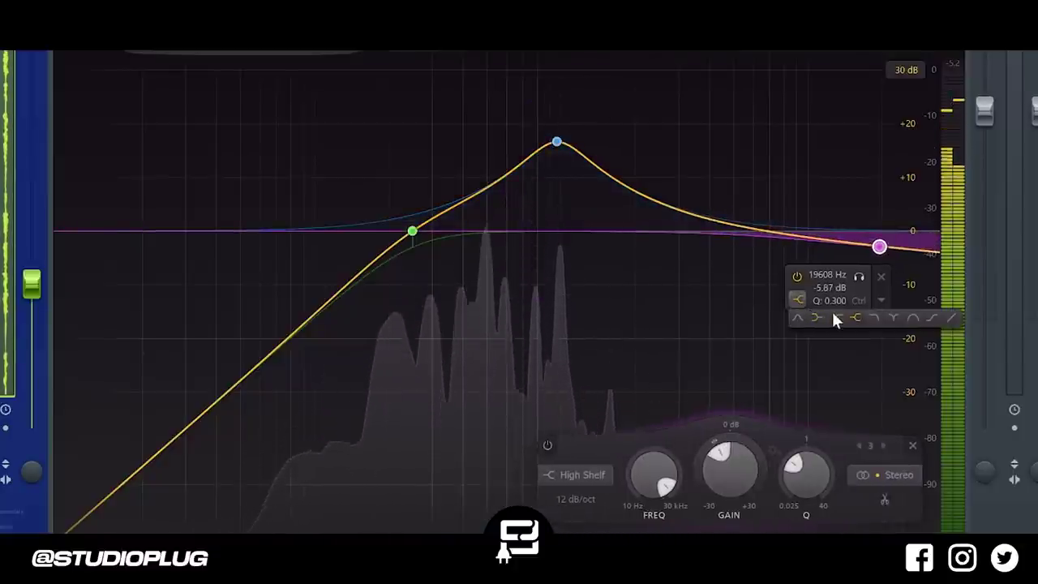
left_click(891, 318)
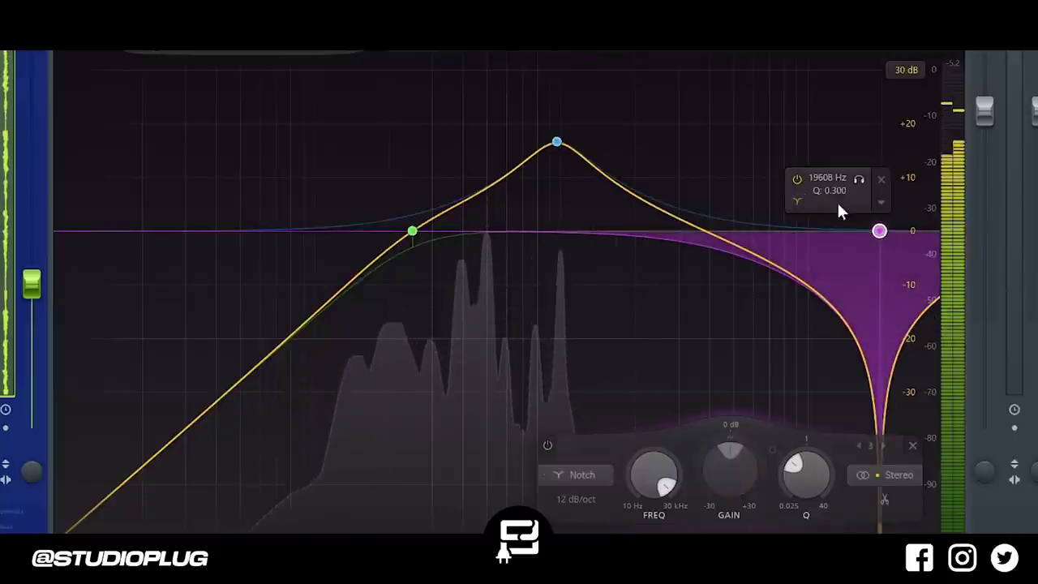
left_click(874, 220)
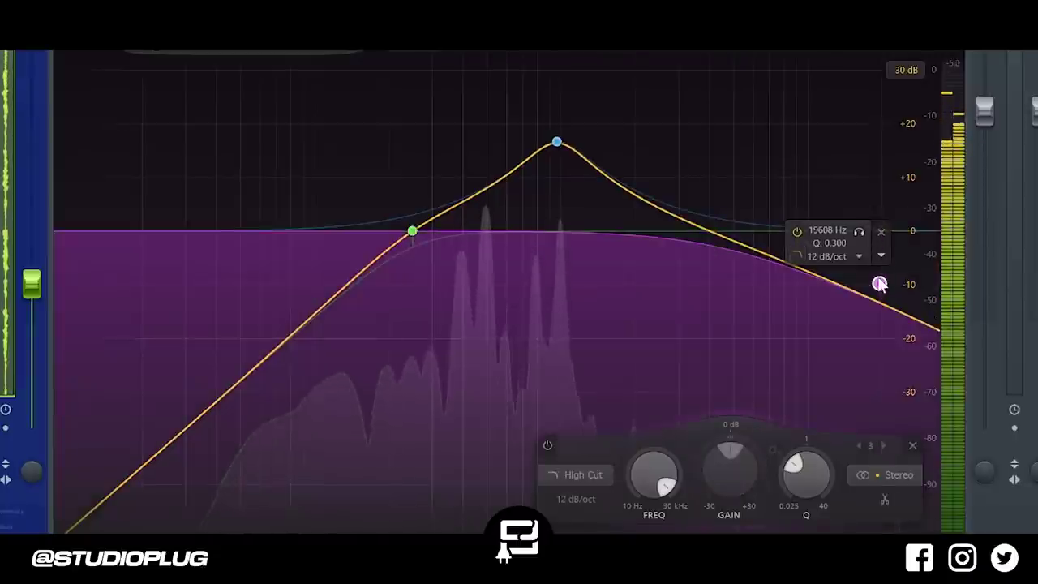
left_click(823, 257)
left_click(829, 342)
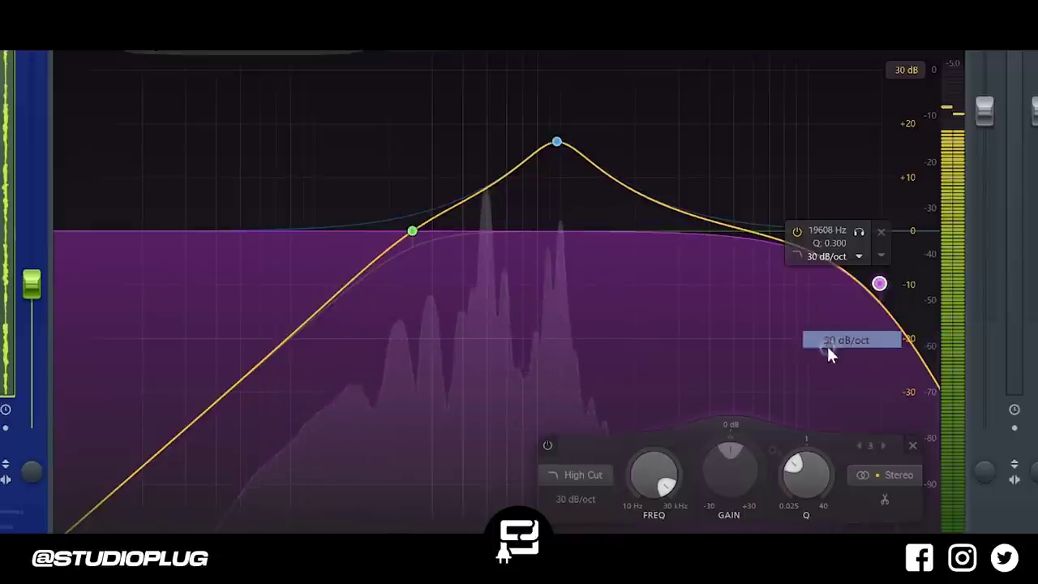
- Steepen the Reverse Bell high cut to 96 dB/oct, lower its frequency to about 2062 Hz, and close the EQ
left_click(837, 256)
left_click(837, 405)
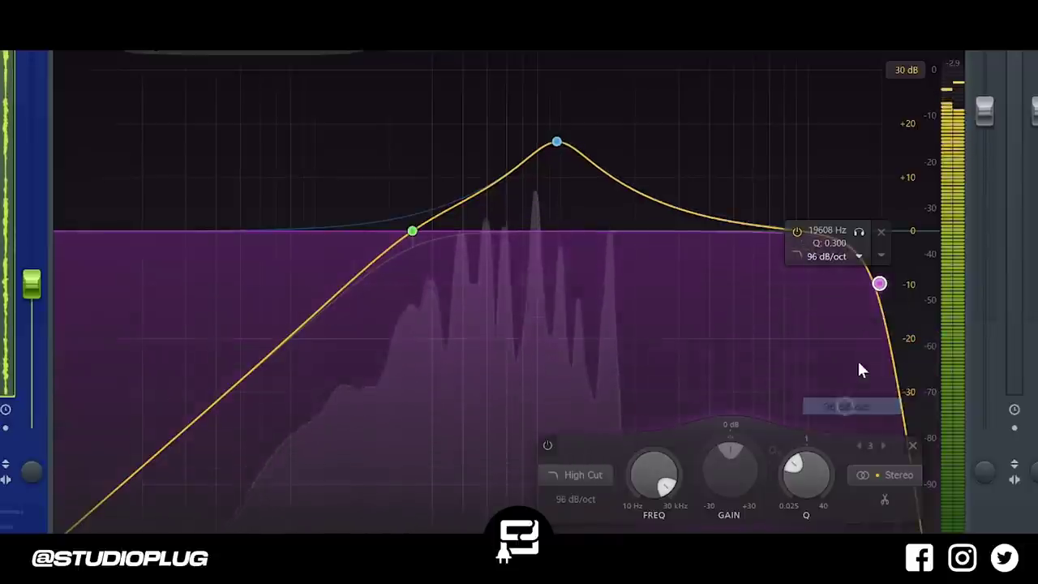
left_click_drag(656, 476, 649, 430)
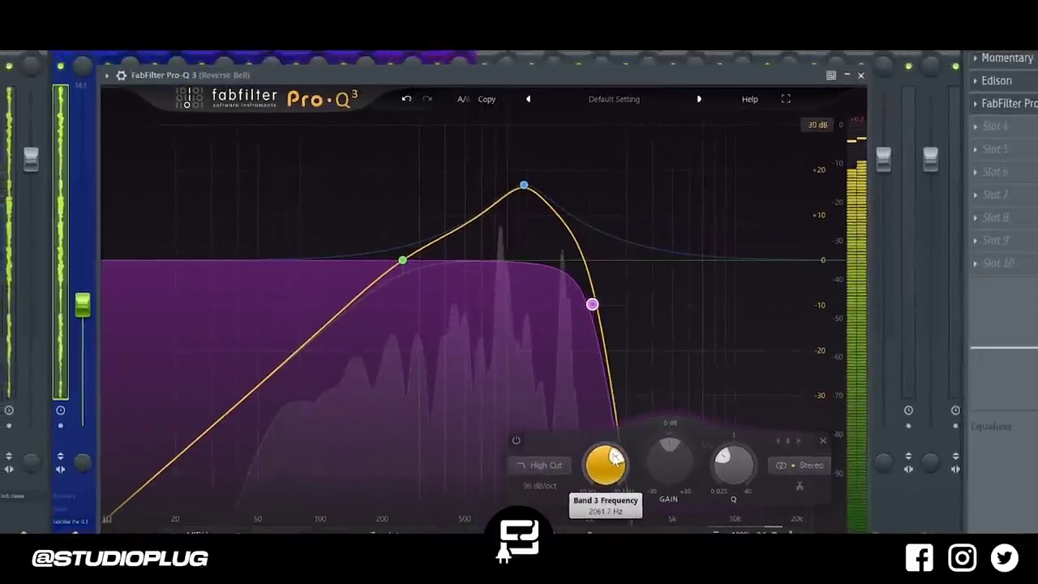
key("Escape")
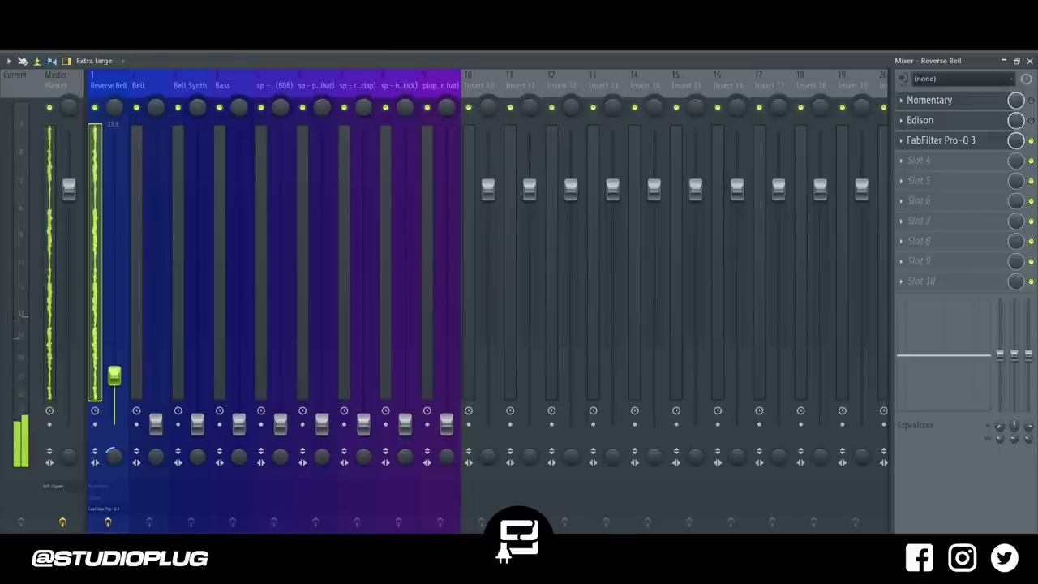
- Raise the Bell track's fader to about -3.0 dB and load FabFilter Pro-Q 3 in its first effect slot
left_click(154, 425)
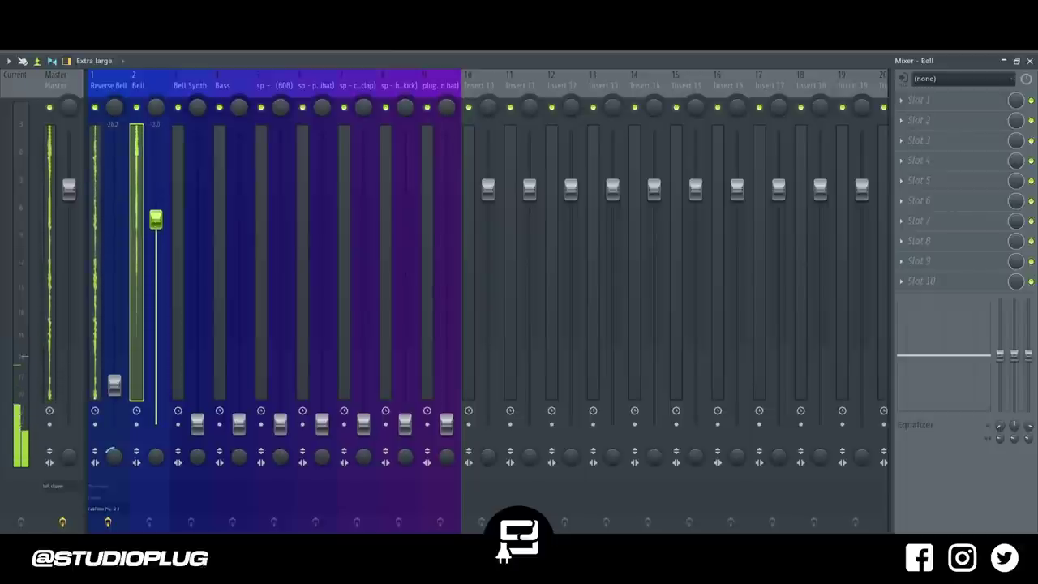
left_click(919, 100)
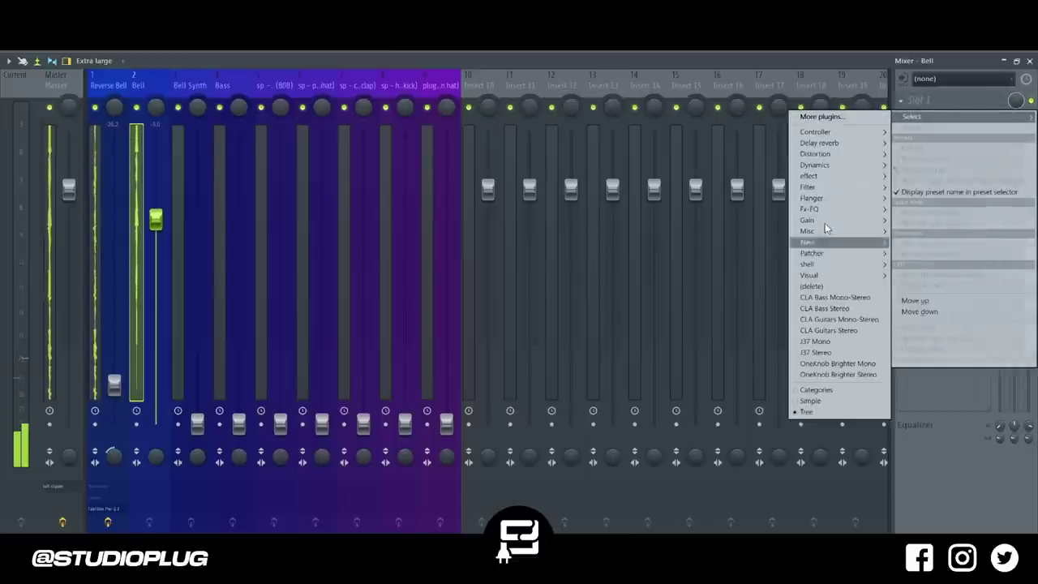
mouse_move(841, 209)
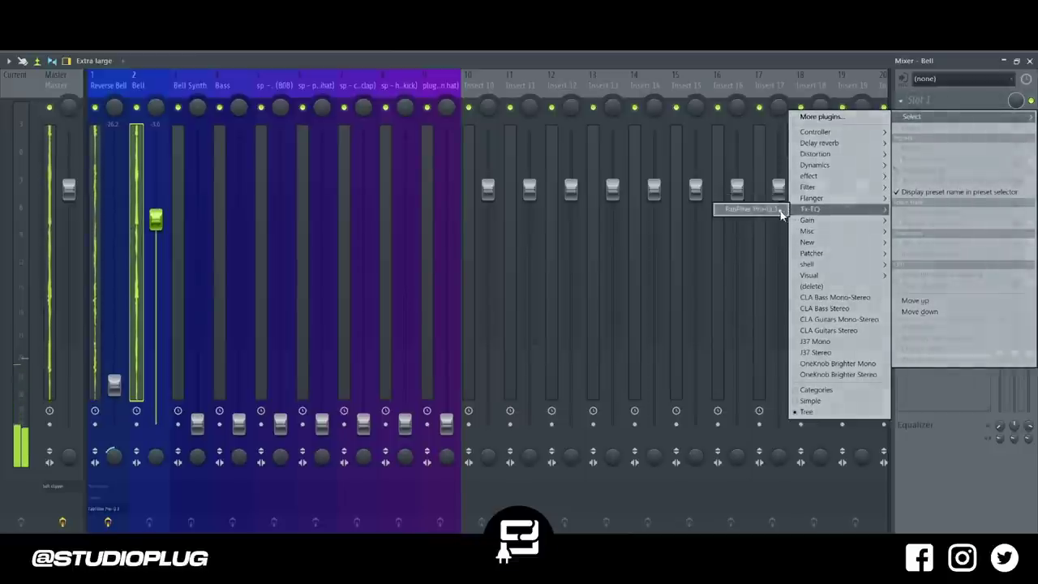
left_click(751, 208)
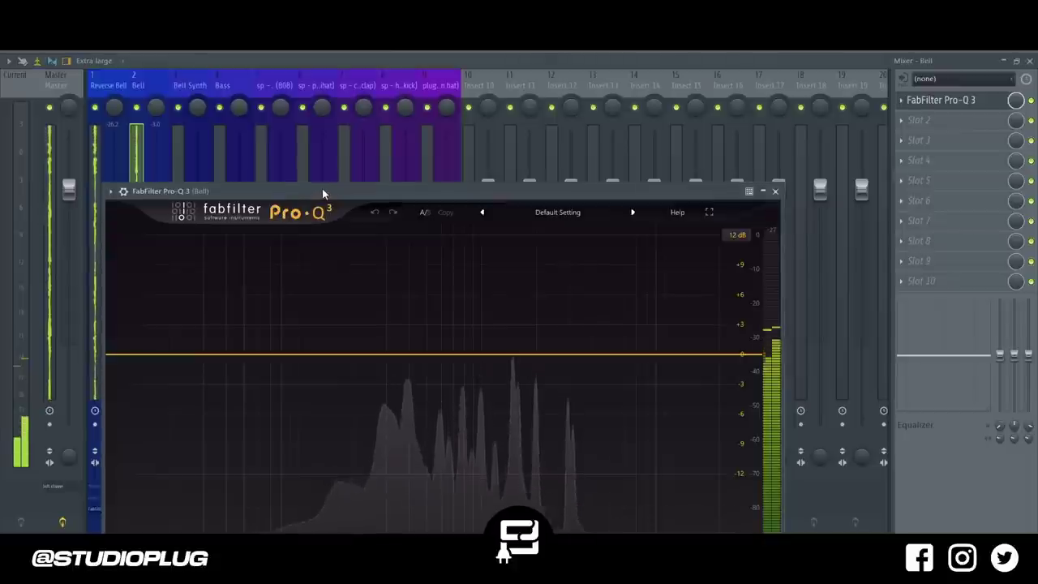
left_click_drag(322, 188, 386, 82)
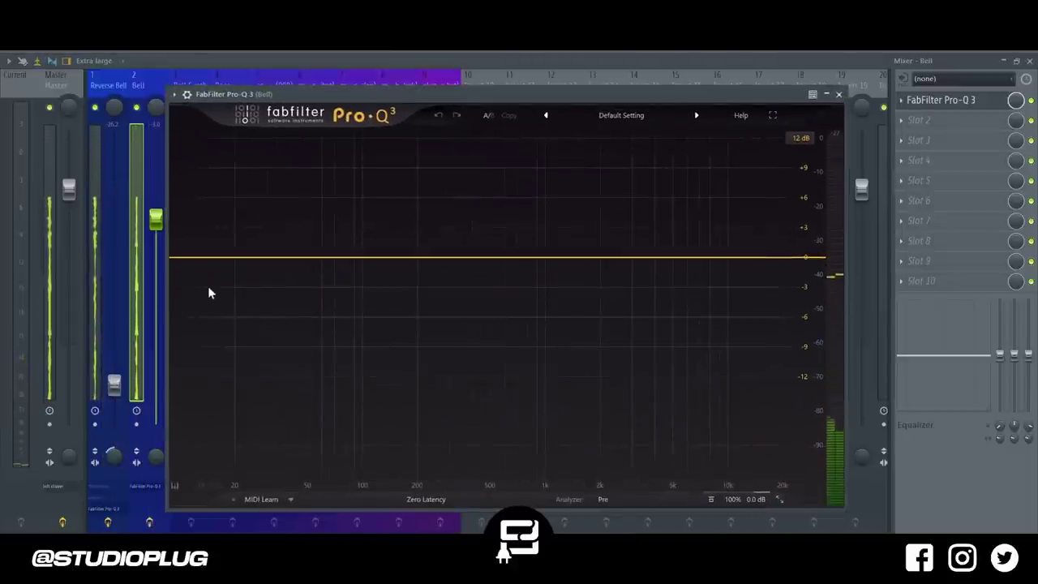
- Add a low-cut band to the Bell EQ with an 18 dB/oct slope and a frequency of 250 Hz
left_click(188, 258)
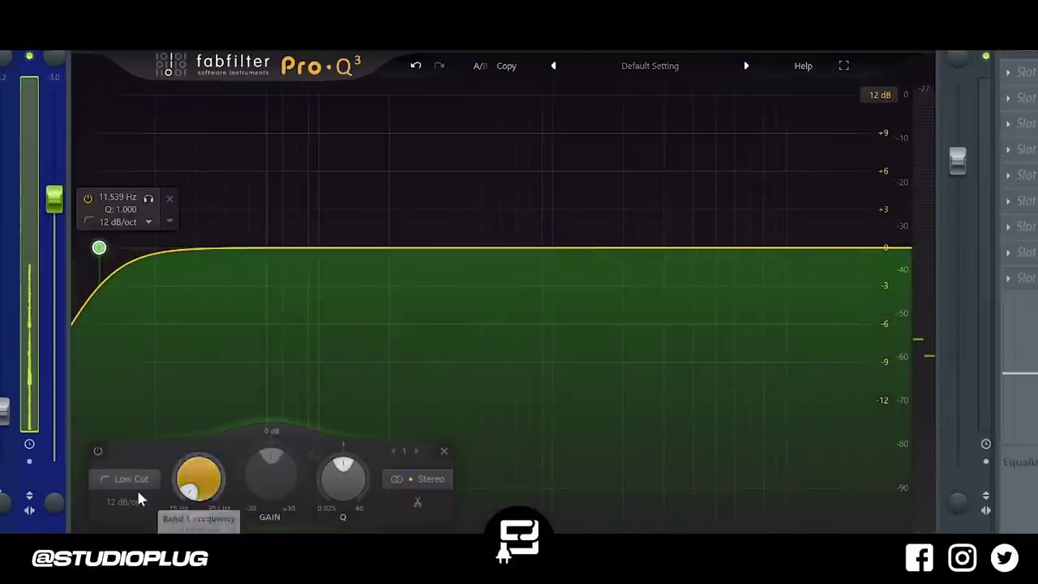
left_click(132, 502)
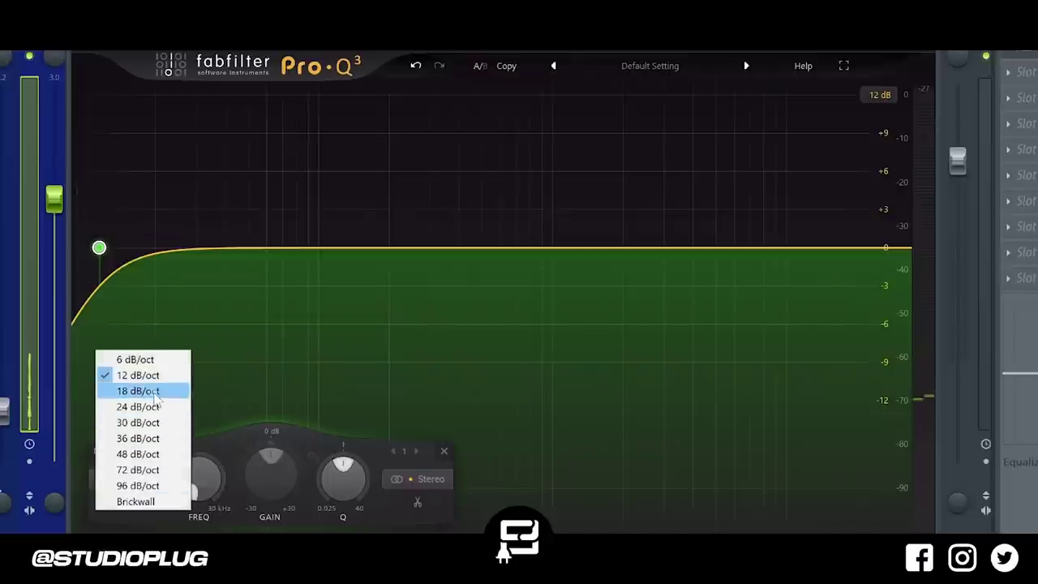
left_click(142, 391)
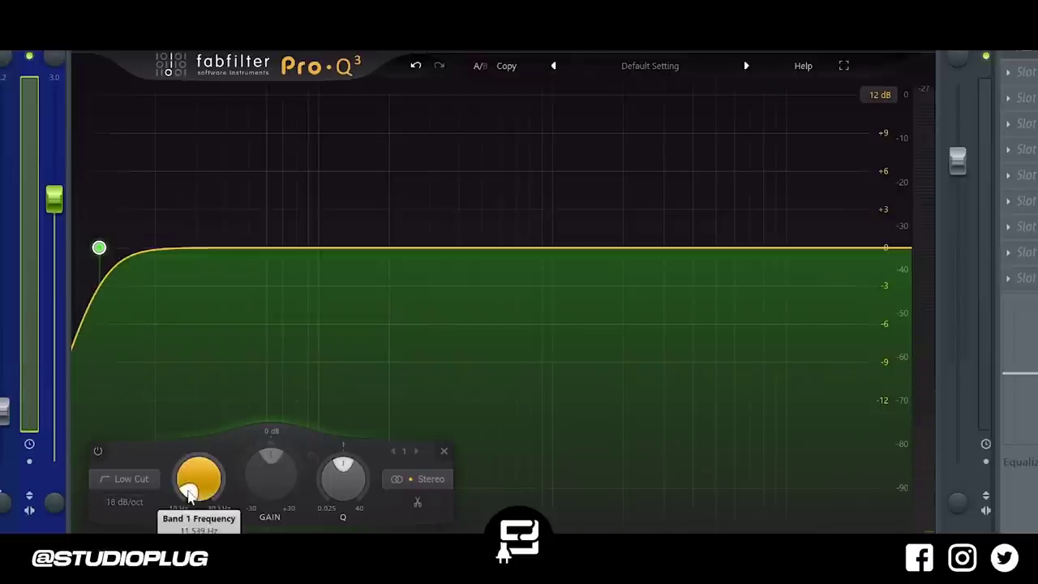
double_click(188, 493)
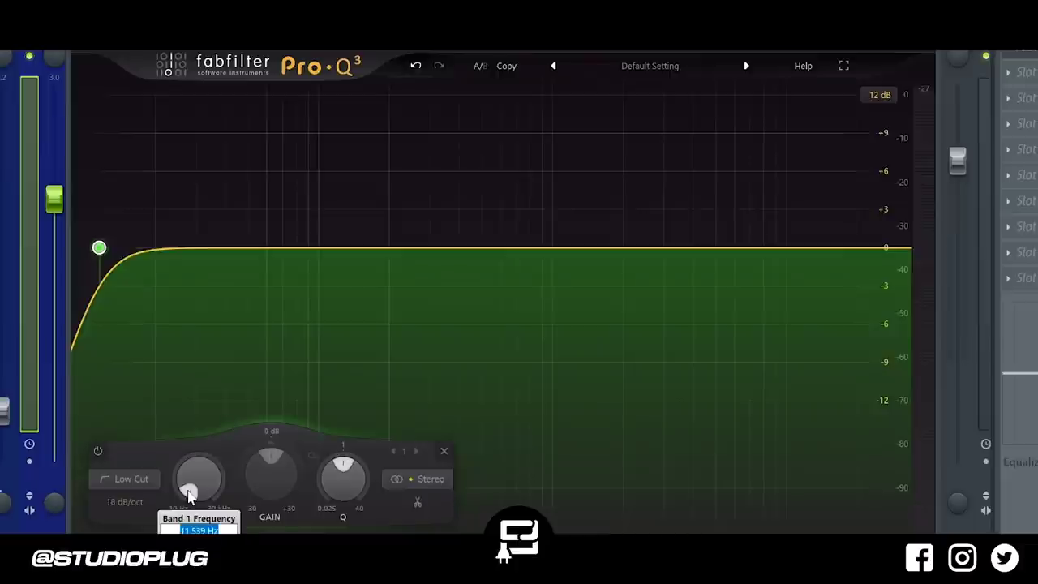
key("Return")
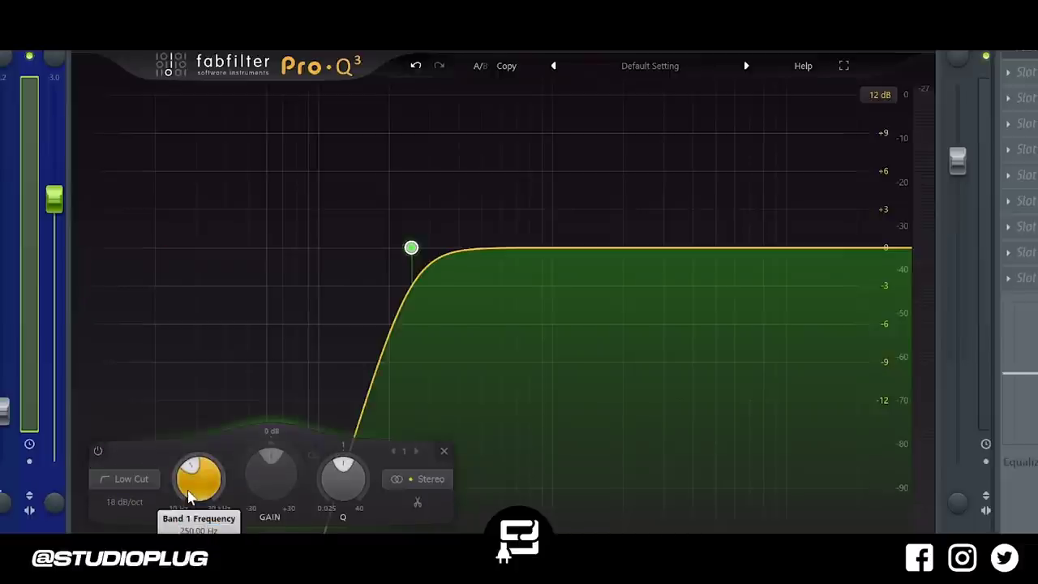
mouse_move(188, 497)
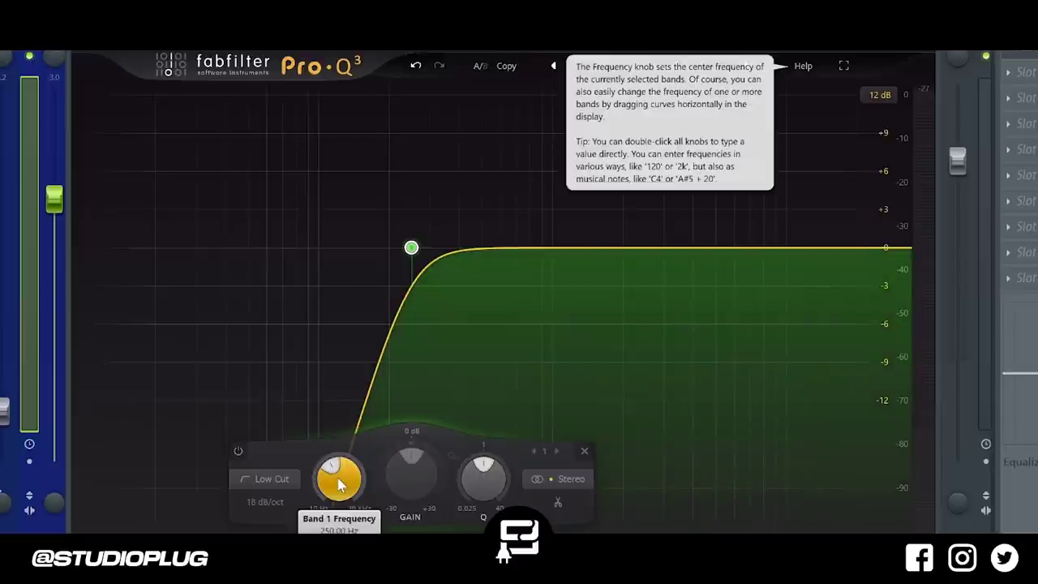
- Set the Bell low cut's frequency to 200 Hz and, during playback, add a bell boost of about +3 dB in the upper mids
left_click_drag(339, 483, 337, 500)
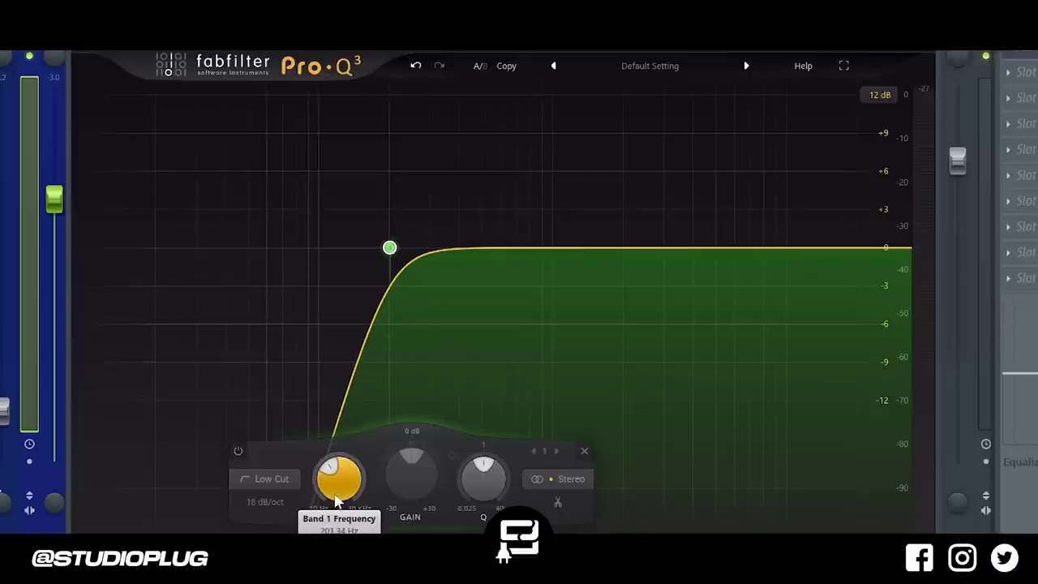
double_click(340, 490)
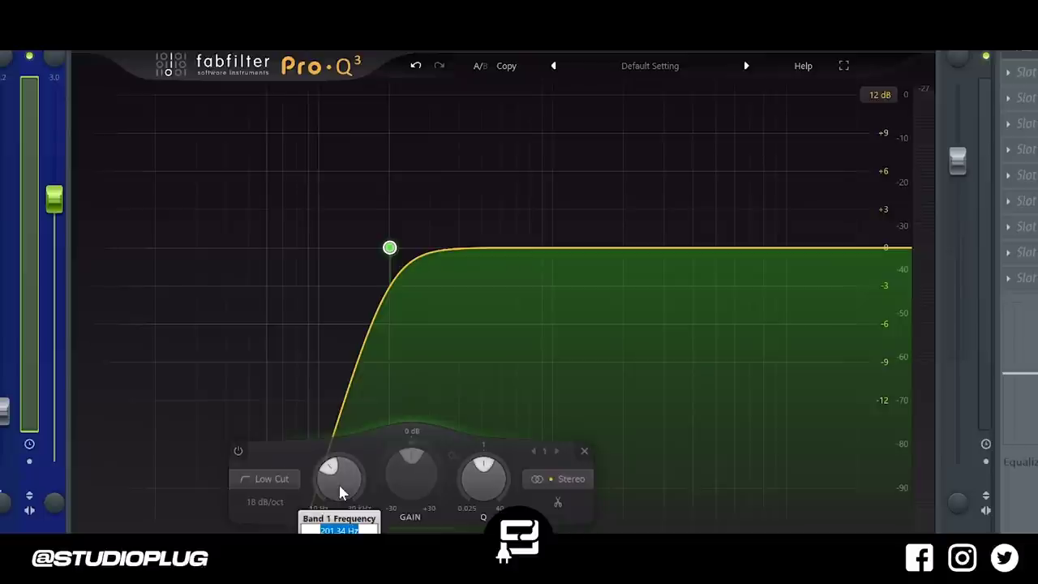
type("200")
key("Return")
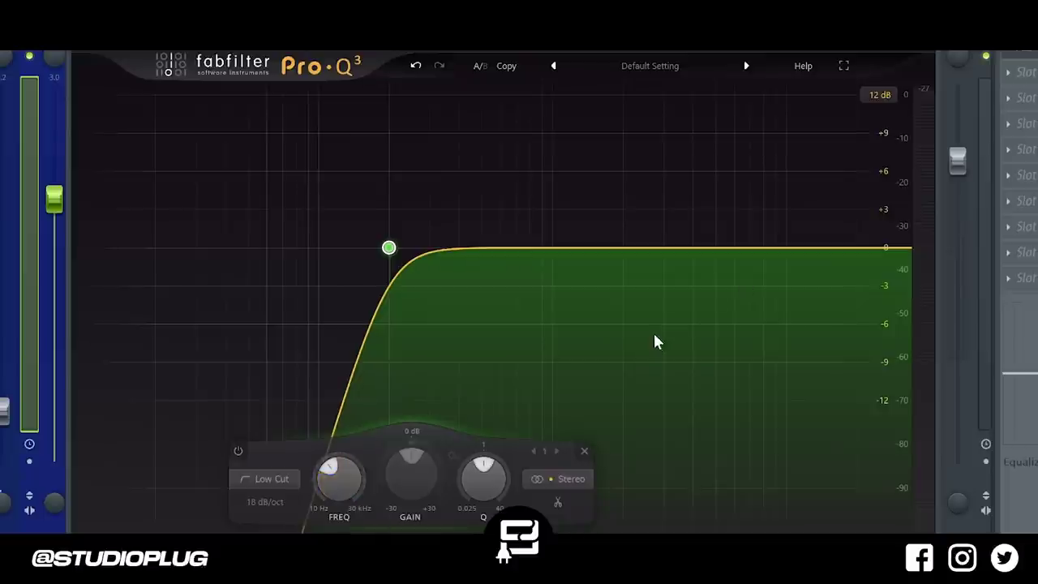
key("space")
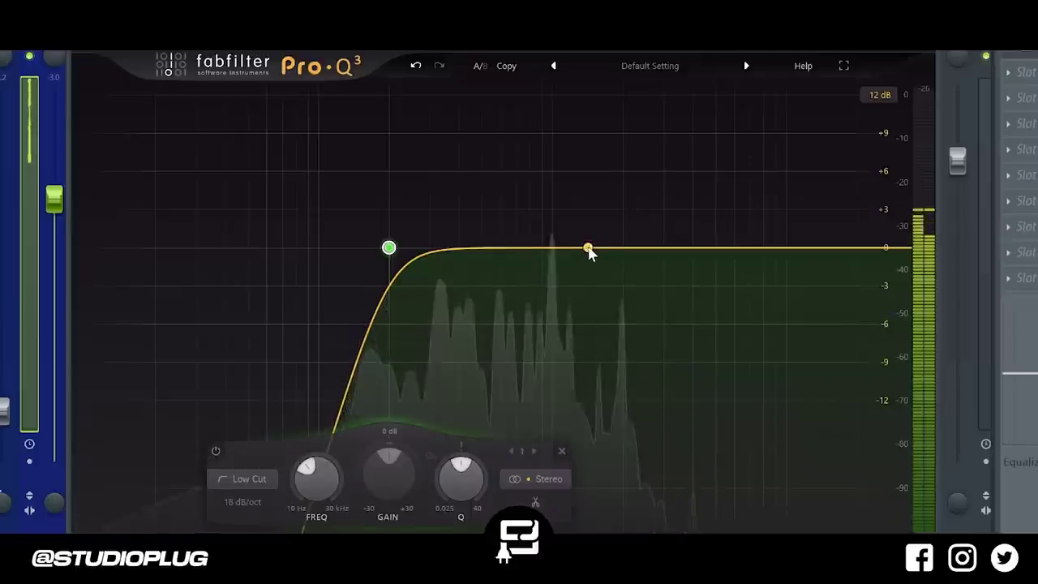
left_click_drag(592, 248, 582, 208)
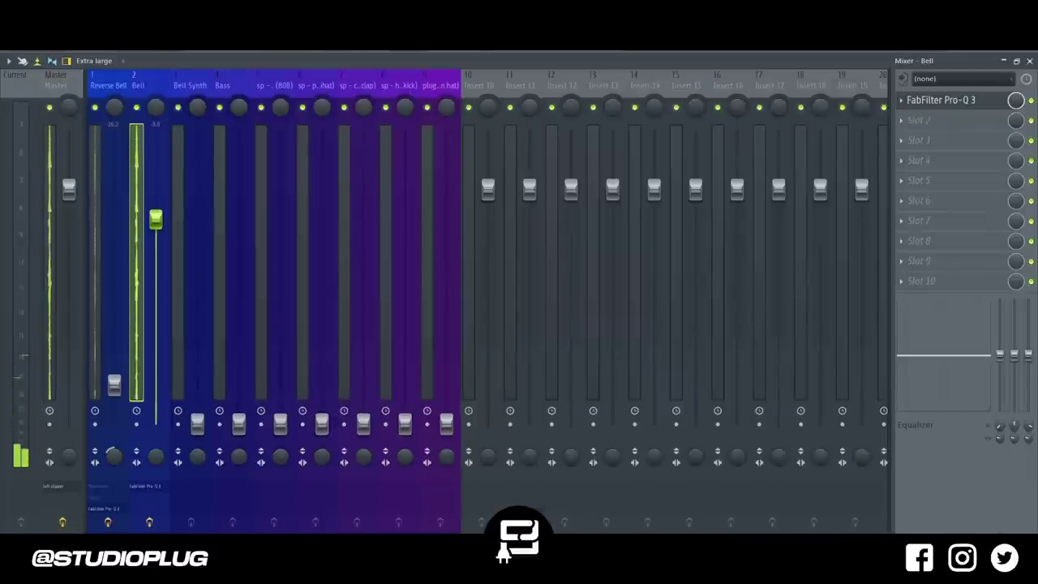
- Lower the Bell track's fader to about -5.0 dB and mute the Reverse Bell track
scroll(155, 241, "down", 4)
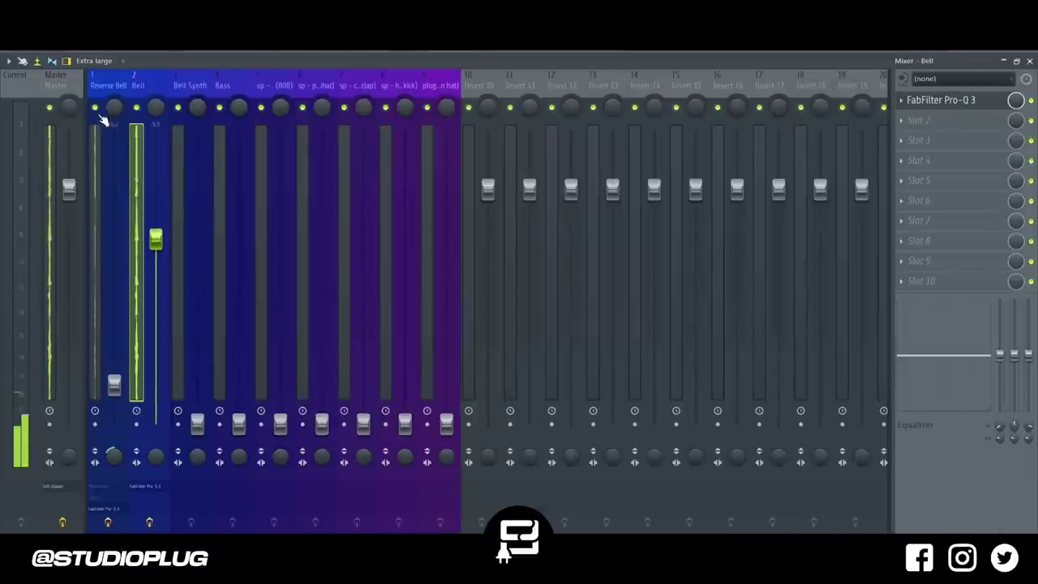
left_click(95, 107)
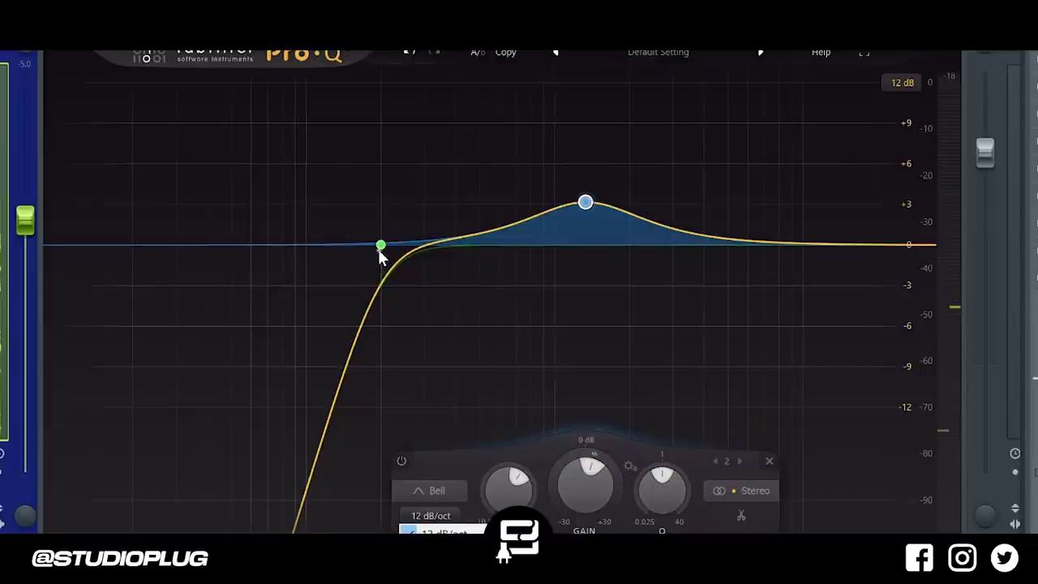
- Soften the Bell low cut to 12 dB/oct, lower its frequency slightly below 200 Hz, and resume playback
left_click(380, 248)
left_click(217, 513)
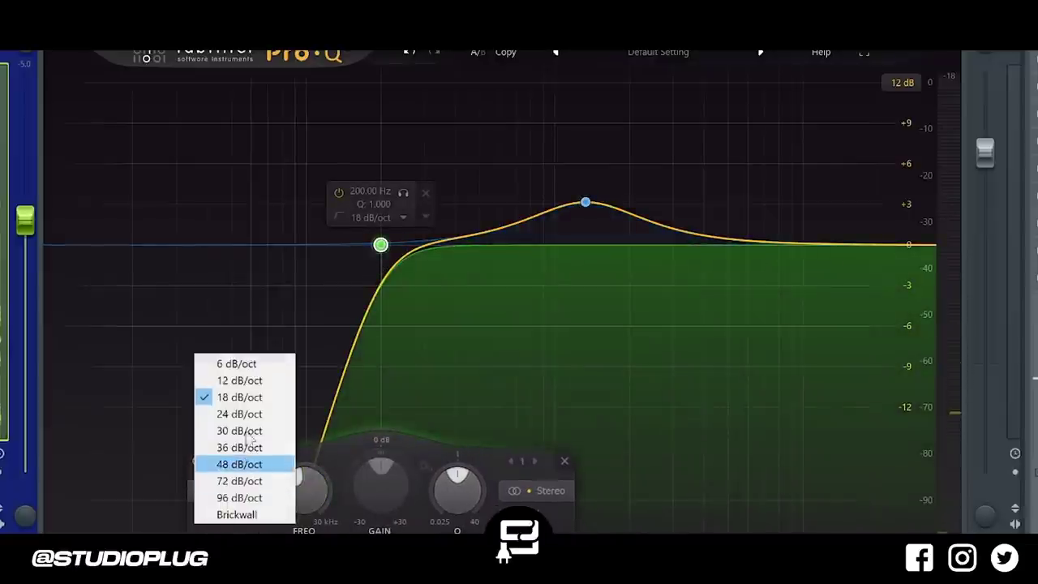
left_click(261, 380)
left_click_drag(300, 491, 299, 502)
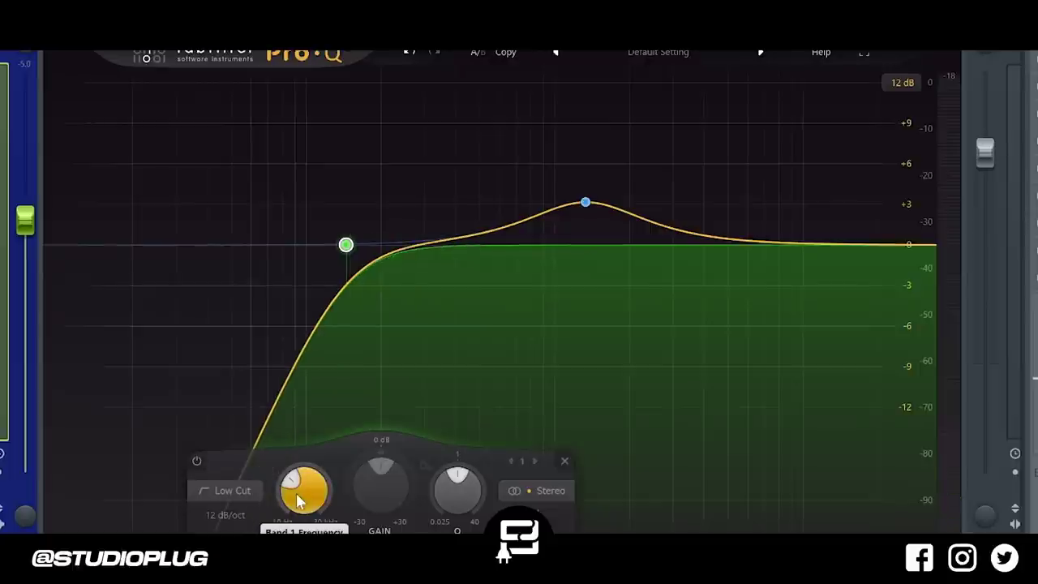
key("space")
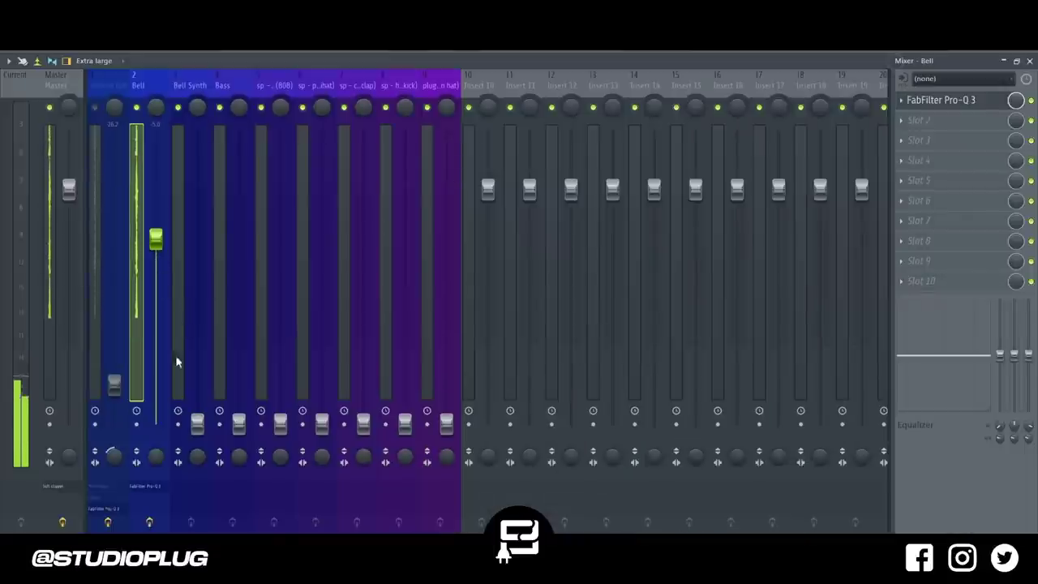
- Raise the Bell Synth track's fader to about -10.3 dB and mute the Bell track
left_click_drag(203, 421, 203, 391)
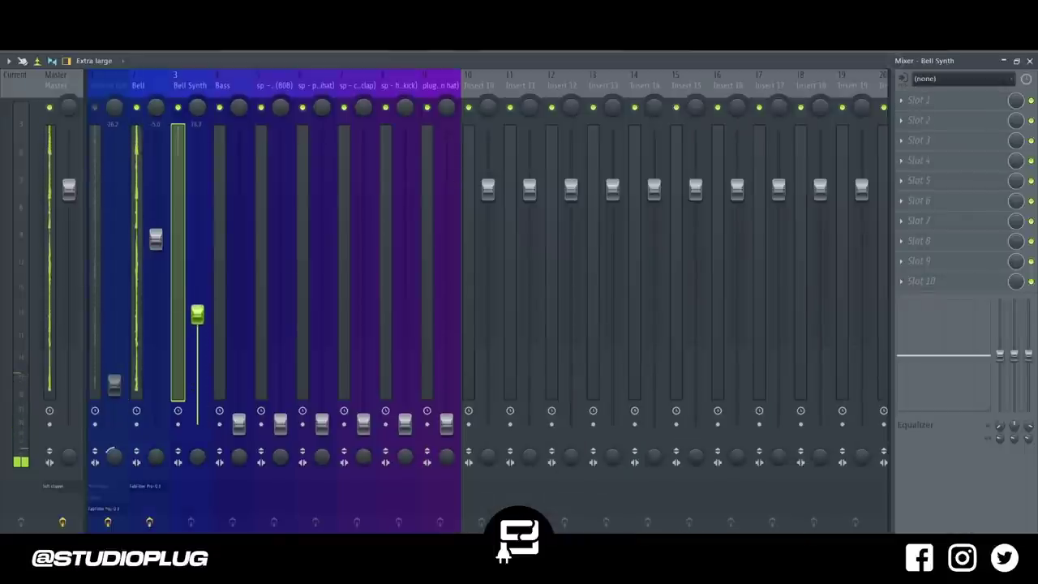
left_click_drag(197, 314, 197, 287)
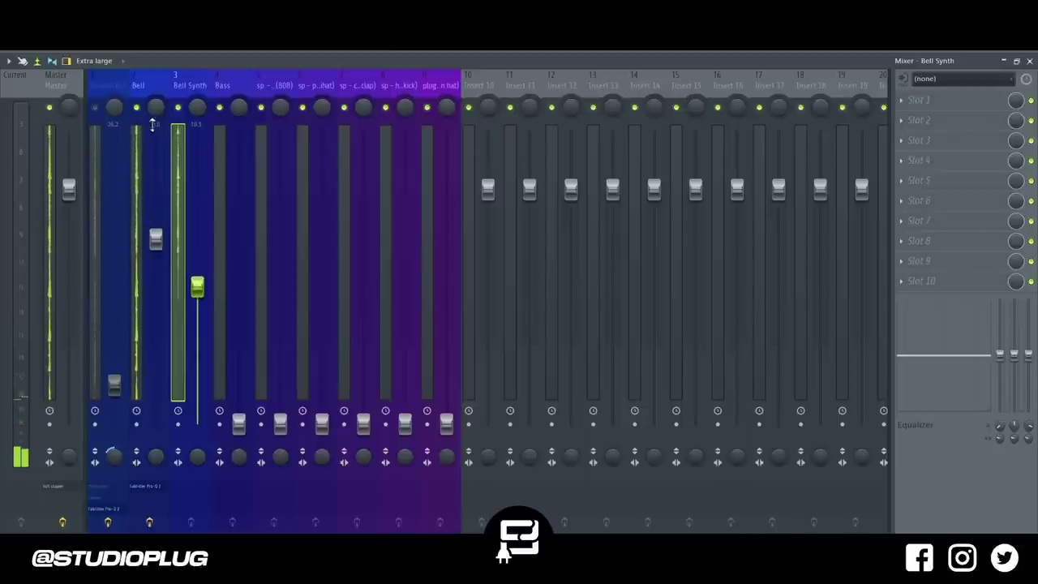
left_click(178, 108)
left_click(178, 108)
left_click(137, 107)
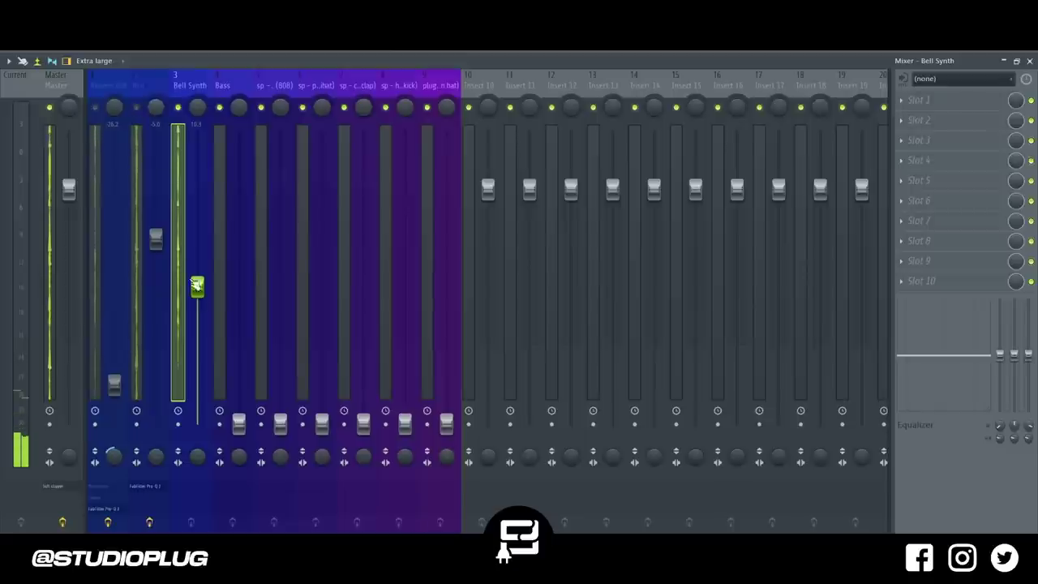
- Cut the low band of the Bell Synth track's mixer equalizer by 18.0 dB and lower that band's frequency to 232 Hz
left_click(938, 101)
left_click(974, 440)
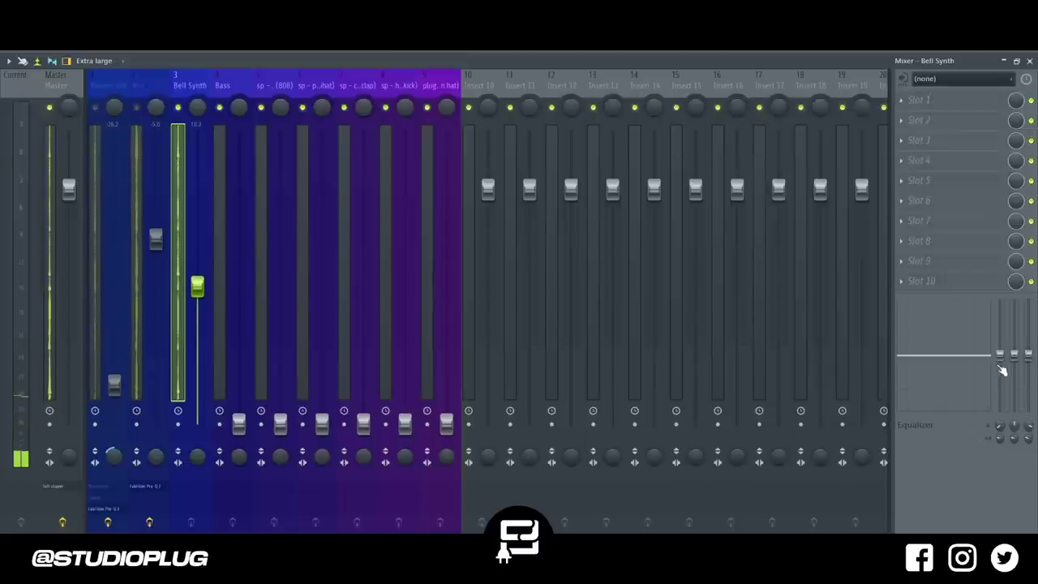
left_click_drag(999, 353, 998, 402)
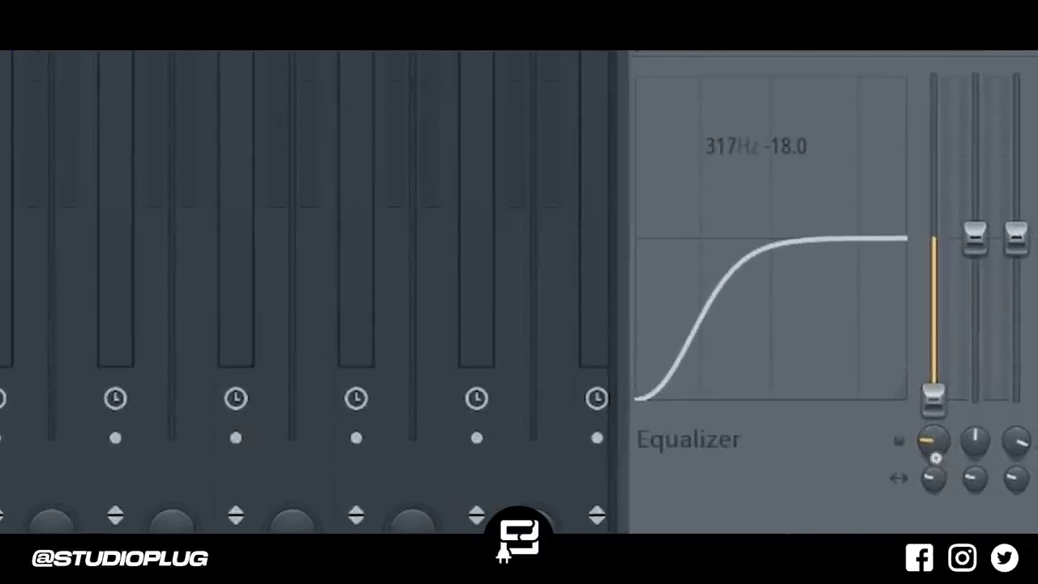
scroll(935, 458, "down", 3)
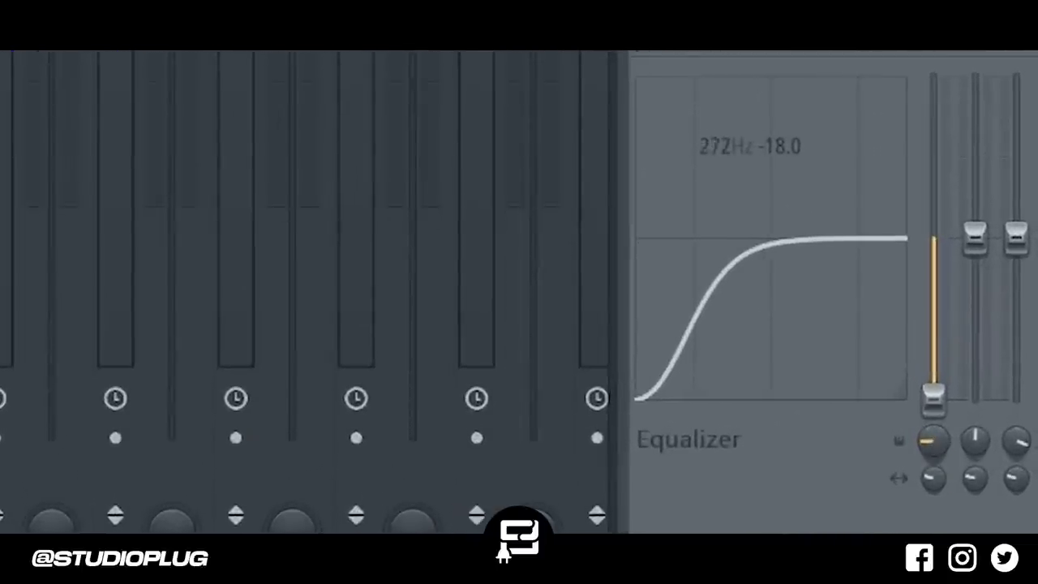
- Boost the Bell Synth equalizer's mid band by 3.4 dB at 3.0 kHz and cut its high band by about 2.8 dB
left_click_drag(978, 248, 978, 219)
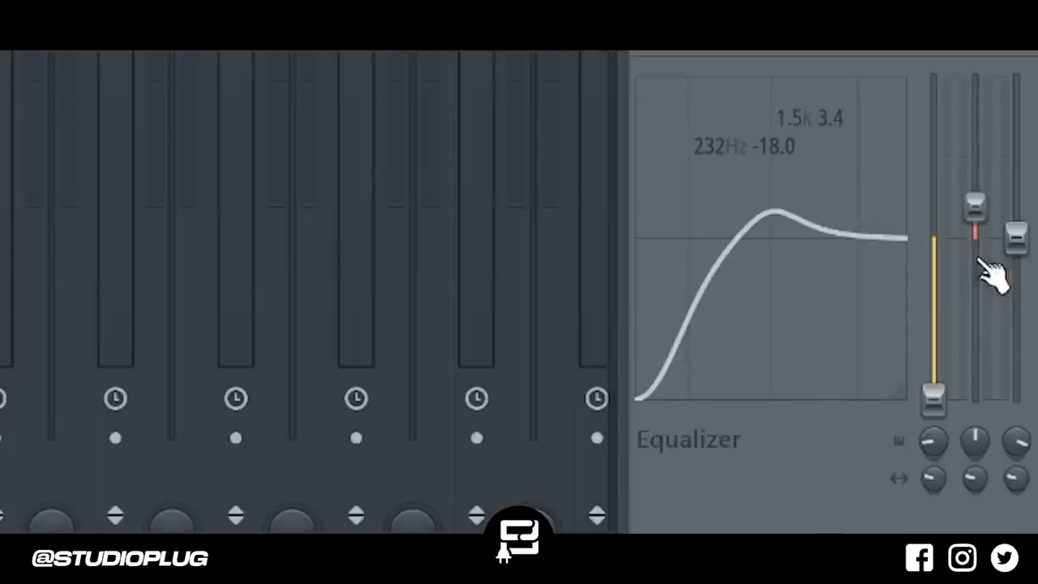
left_click_drag(982, 452, 982, 417)
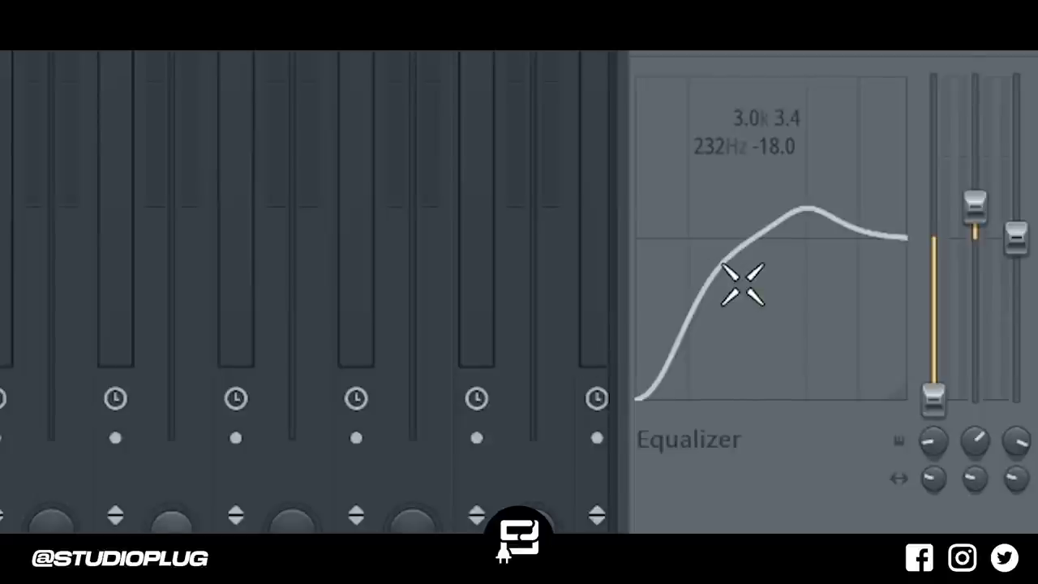
left_click_drag(1016, 237, 1017, 261)
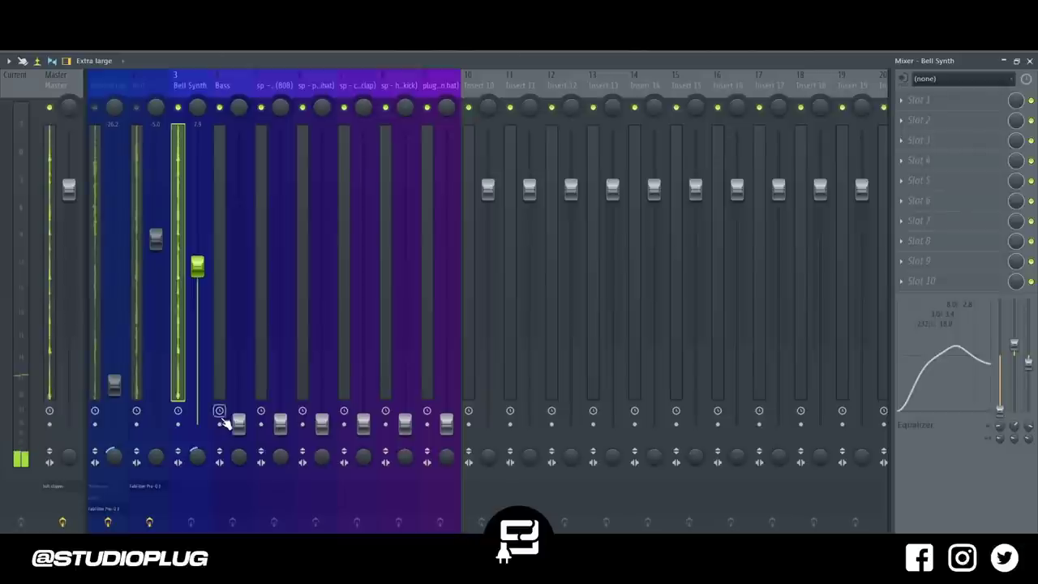
- Raise the Bass track's fader to about -3.5 dB and the 808 track's fader to about -12.3 dB
left_click_drag(236, 420, 239, 235)
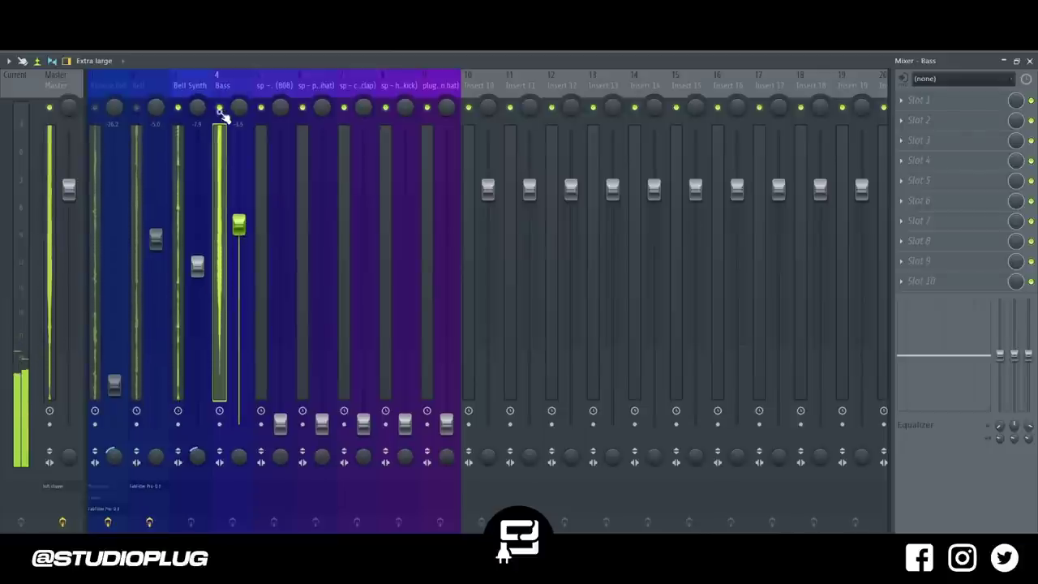
left_click_drag(280, 423, 279, 314)
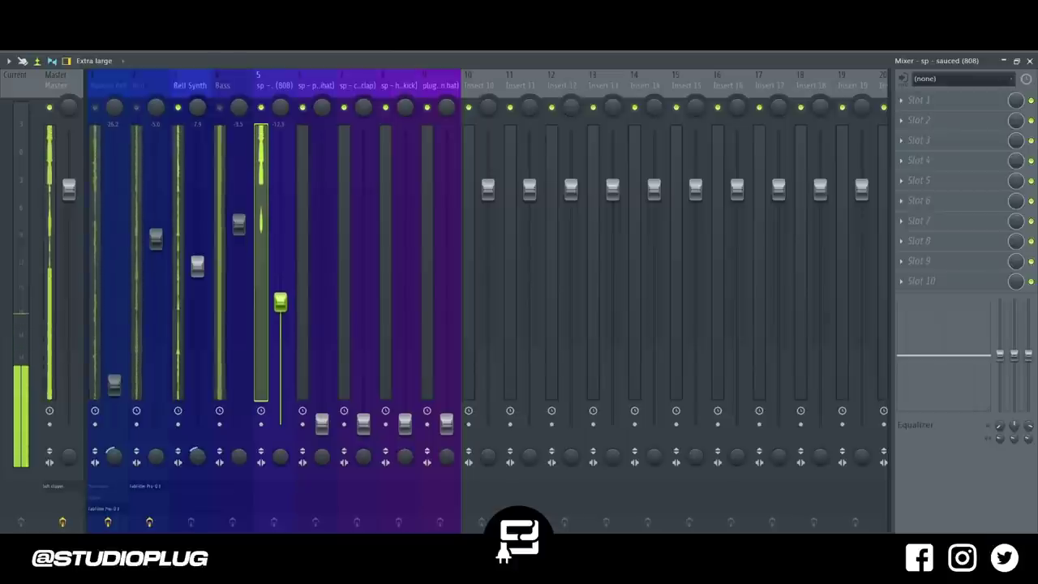
- Raise the posty hihat track's fader to about -15.9 dB and widen its stereo separation
left_click_drag(323, 424, 323, 330)
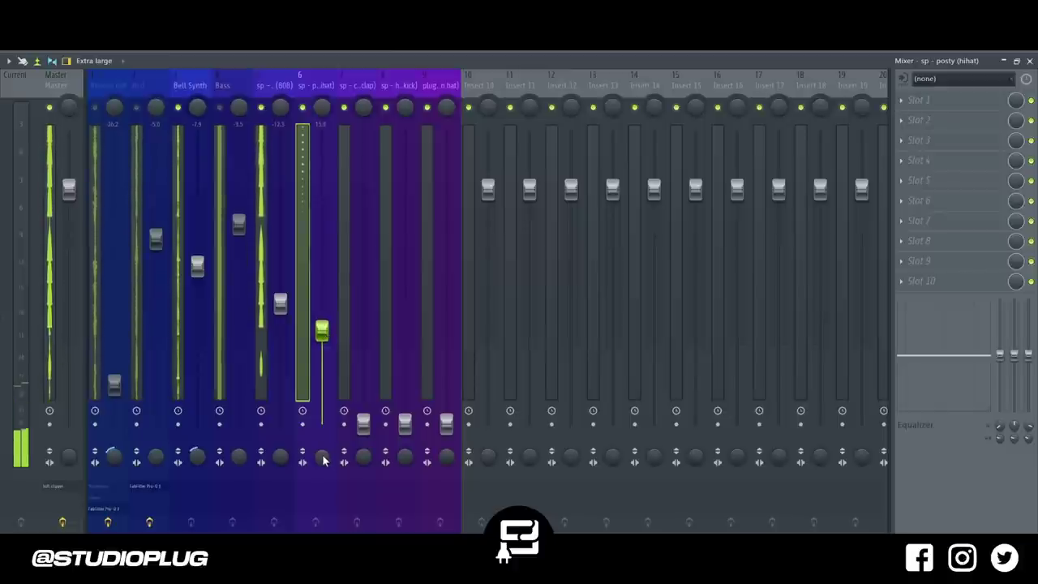
left_click_drag(322, 456, 323, 483)
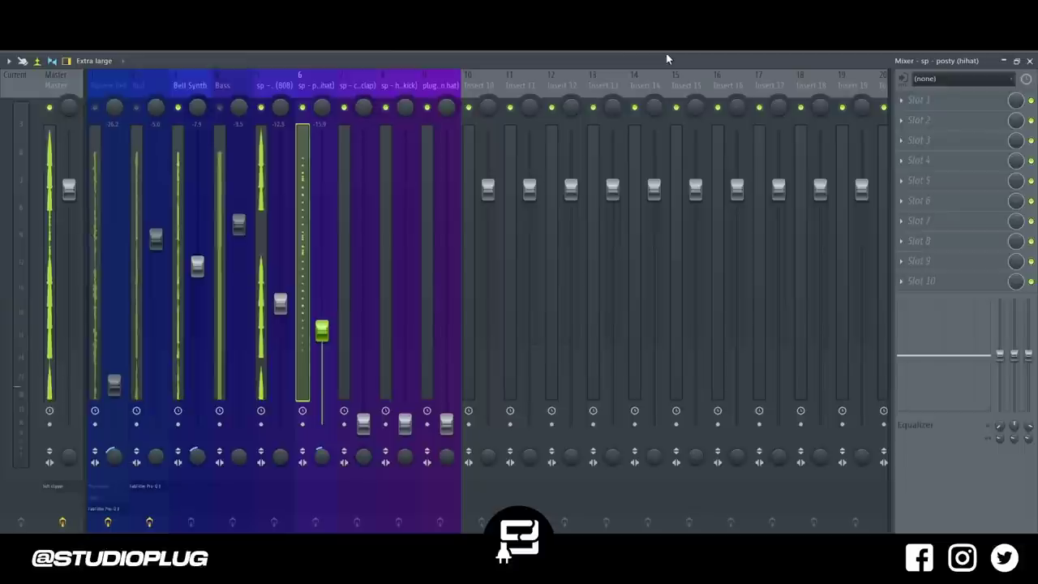
- Randomize the panning of the posty hihat notes in the piano roll, leaving velocity unrandomized, and accept the result
key("F6")
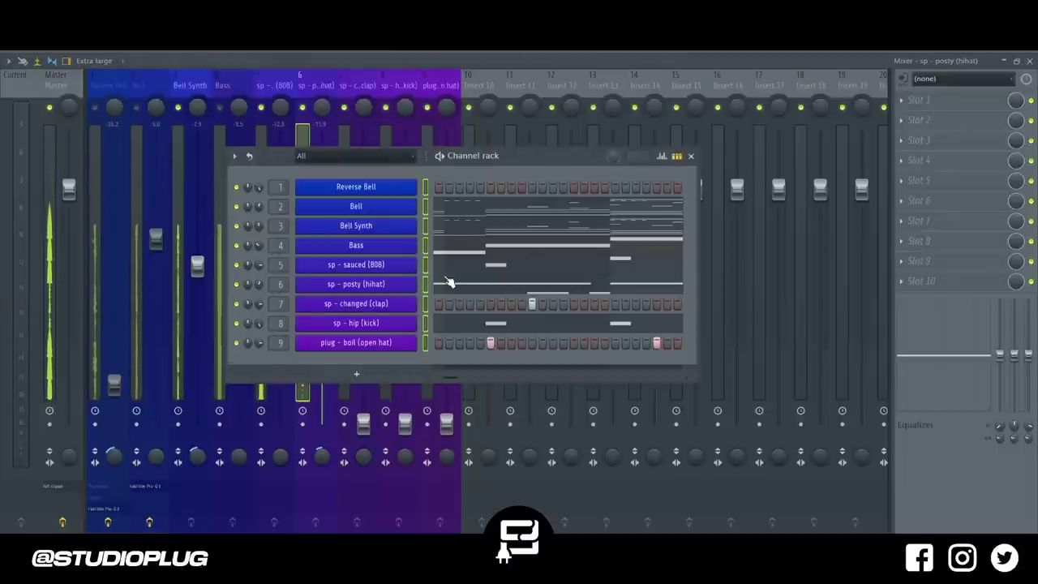
left_click(450, 290)
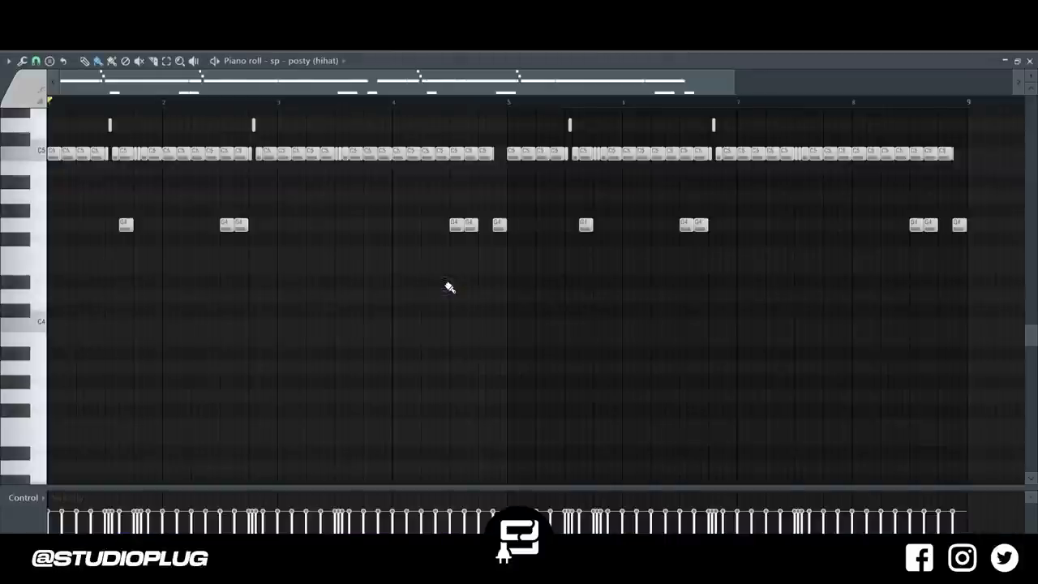
key("alt+r")
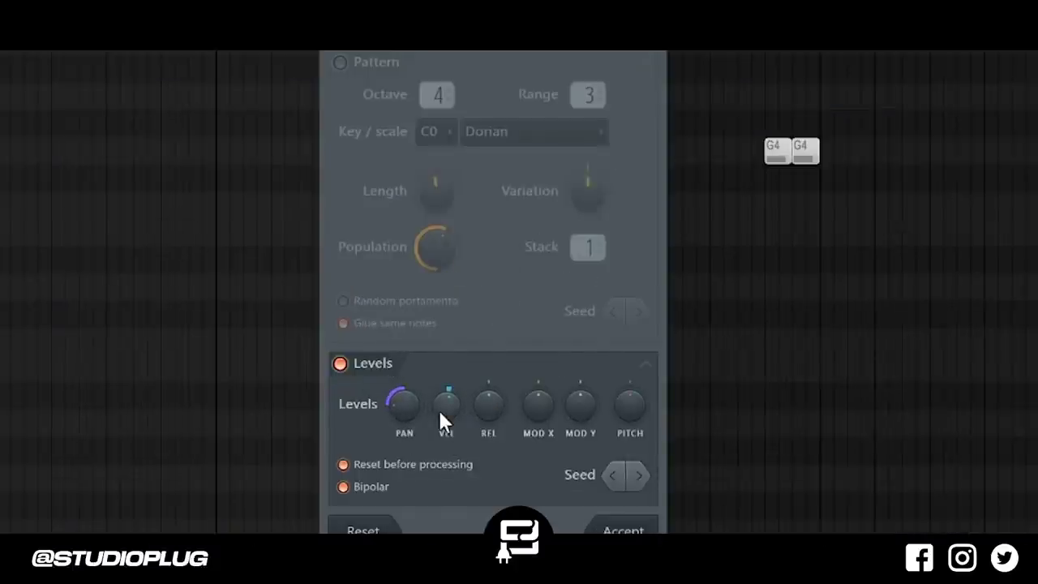
left_click_drag(439, 410, 439, 381)
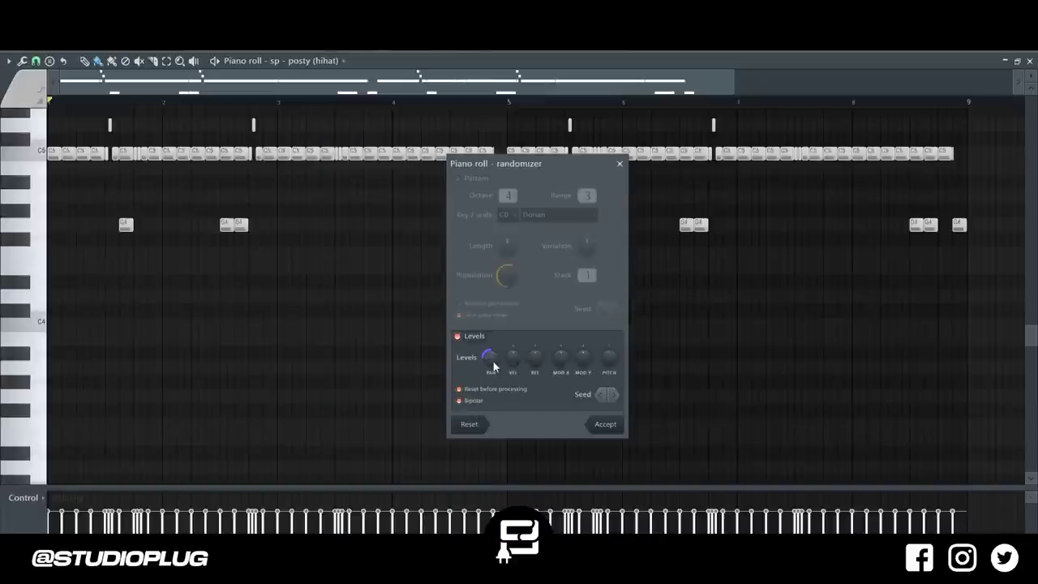
left_click_drag(493, 361, 493, 355)
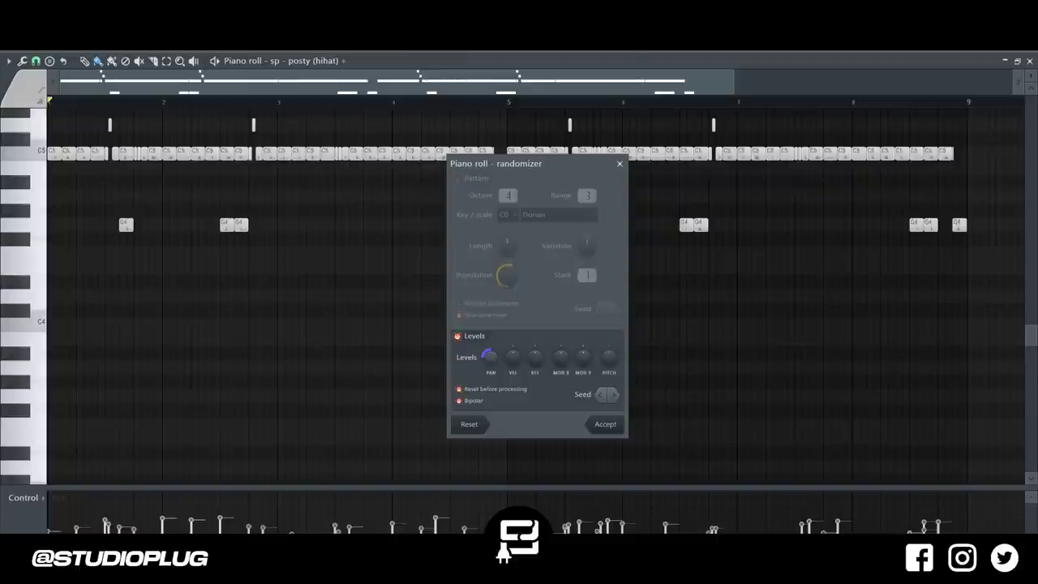
left_click_drag(493, 353, 493, 361)
key("space")
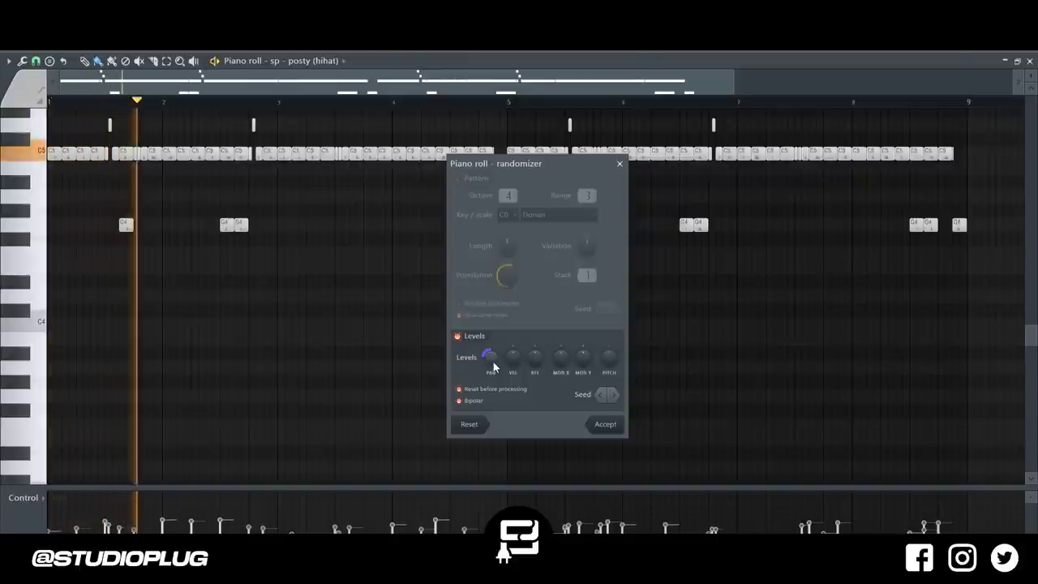
left_click(603, 424)
key("space")
- Load Fruity Reeverb 2 into the first effect slot of the posty hihat mixer track
key("F9")
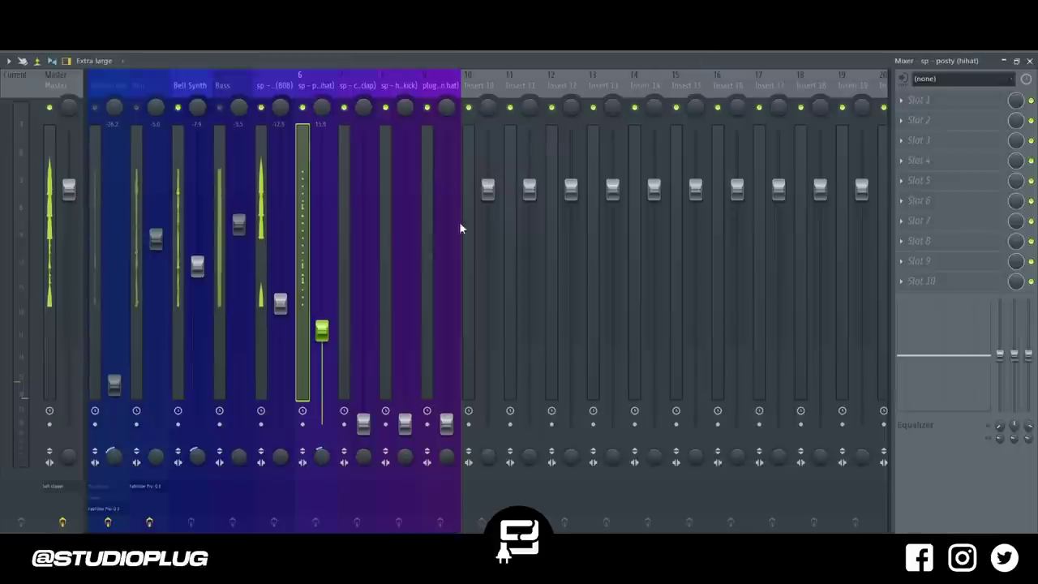
left_click(941, 101)
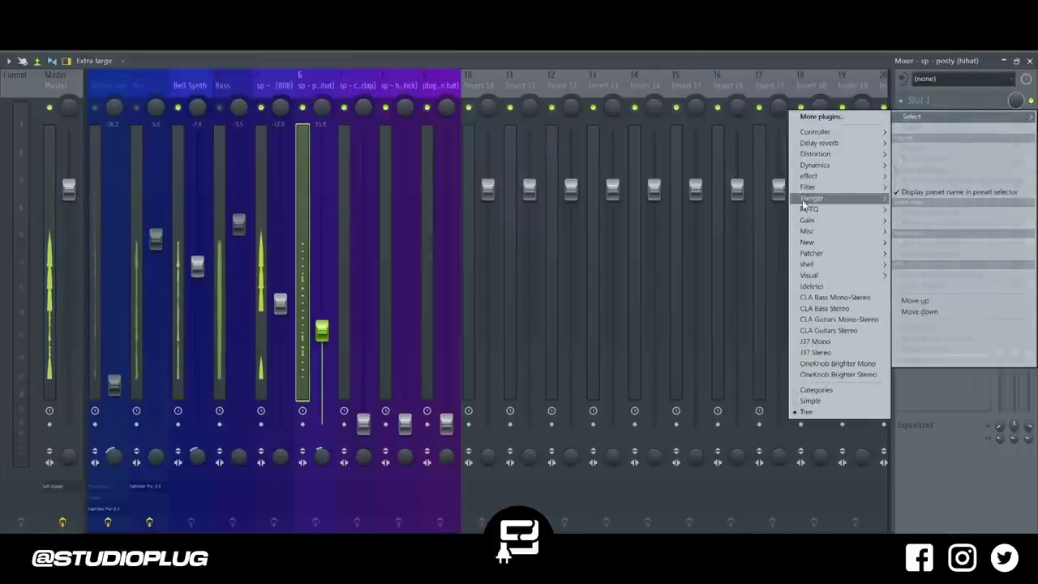
mouse_move(839, 189)
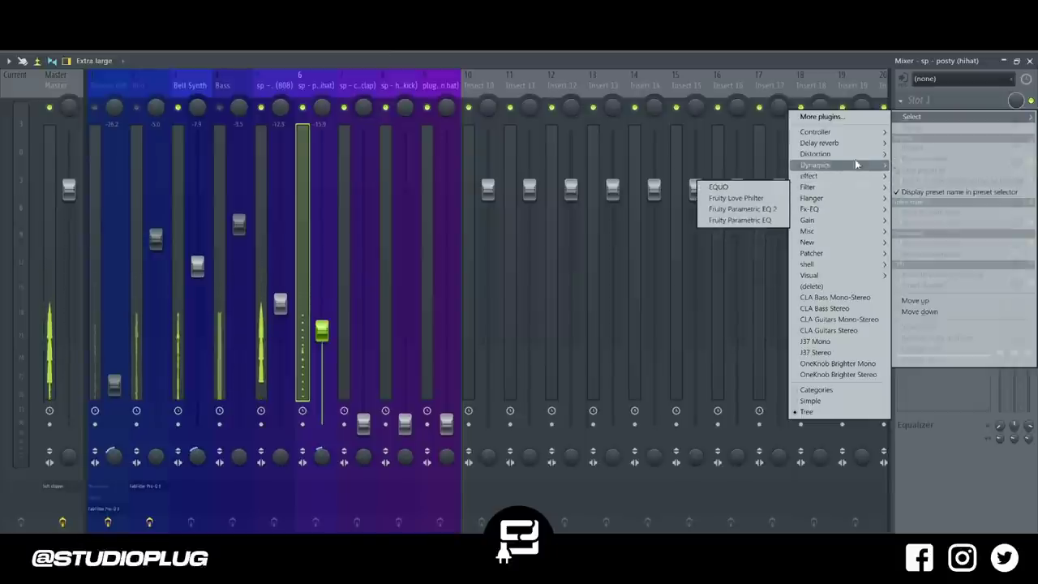
mouse_move(819, 143)
left_click(748, 186)
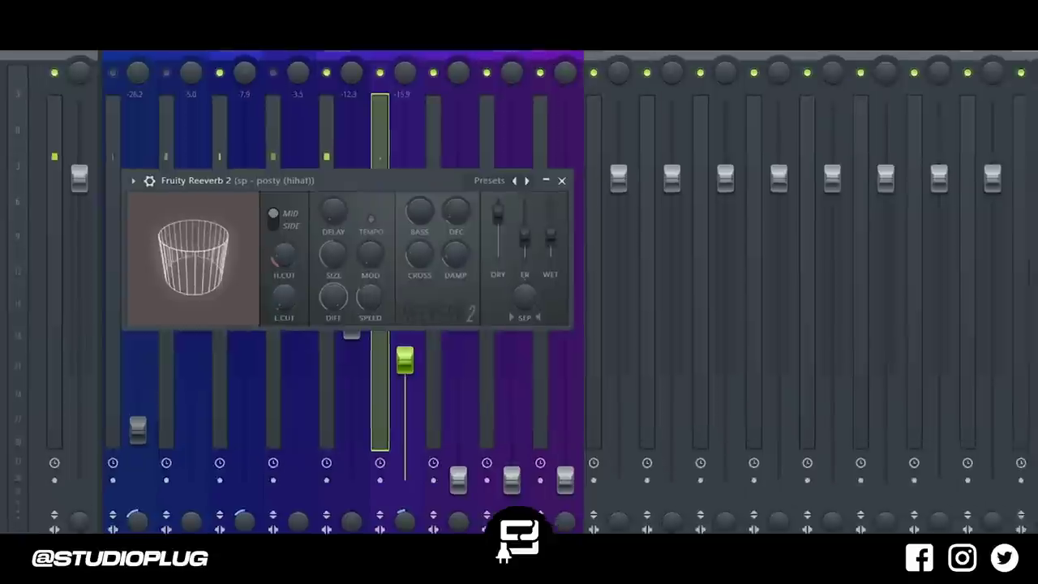
- Lower the hihat reverb's wet level, enlarge its room size and slightly adjust its stereo separation while checking playback
left_click_drag(488, 236, 488, 233)
left_click_drag(732, 237, 731, 255)
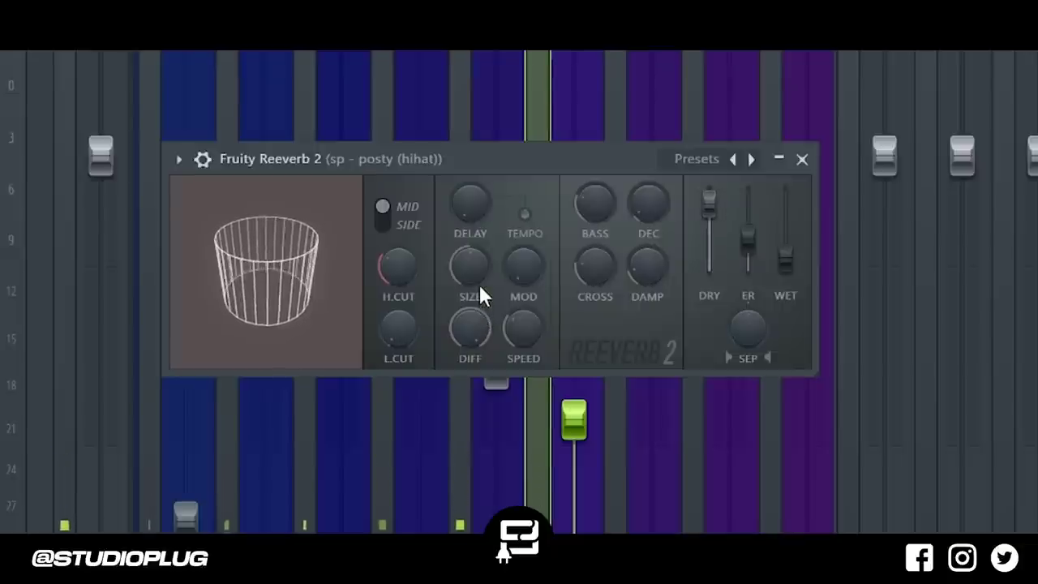
left_click_drag(479, 285, 475, 273)
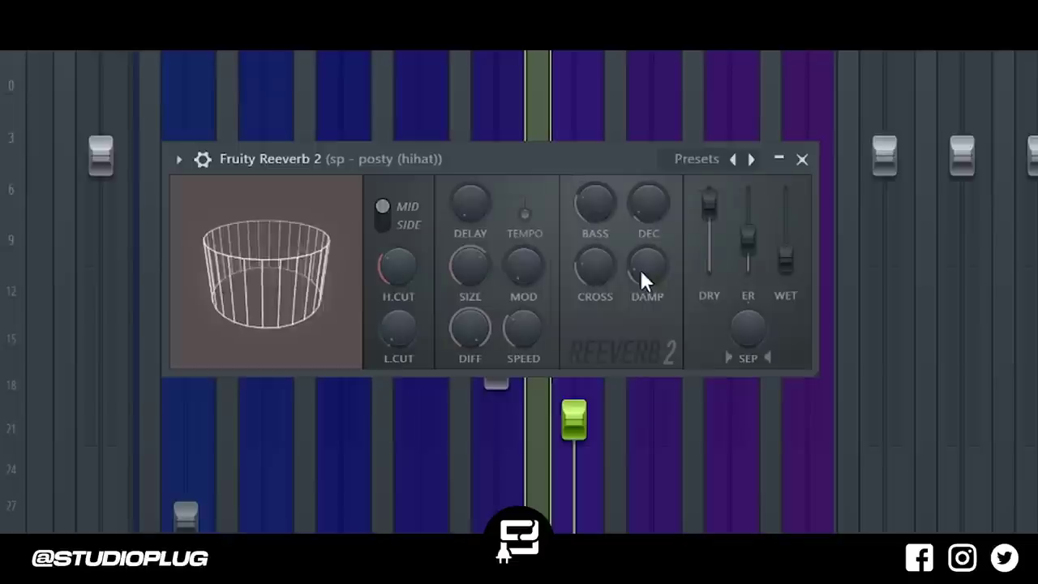
left_click_drag(751, 328, 751, 332)
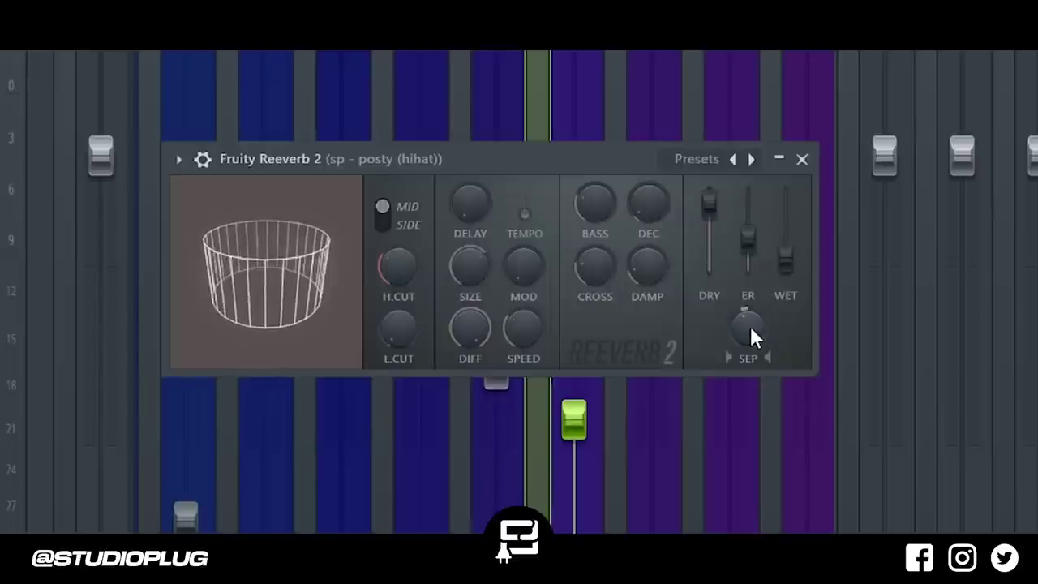
key("space")
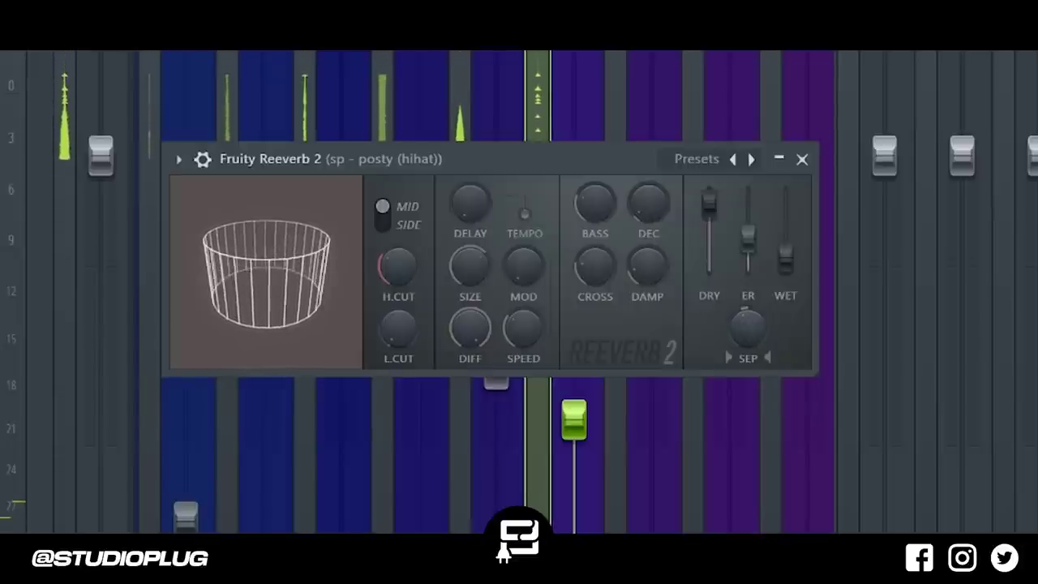
left_click_drag(807, 277, 807, 283)
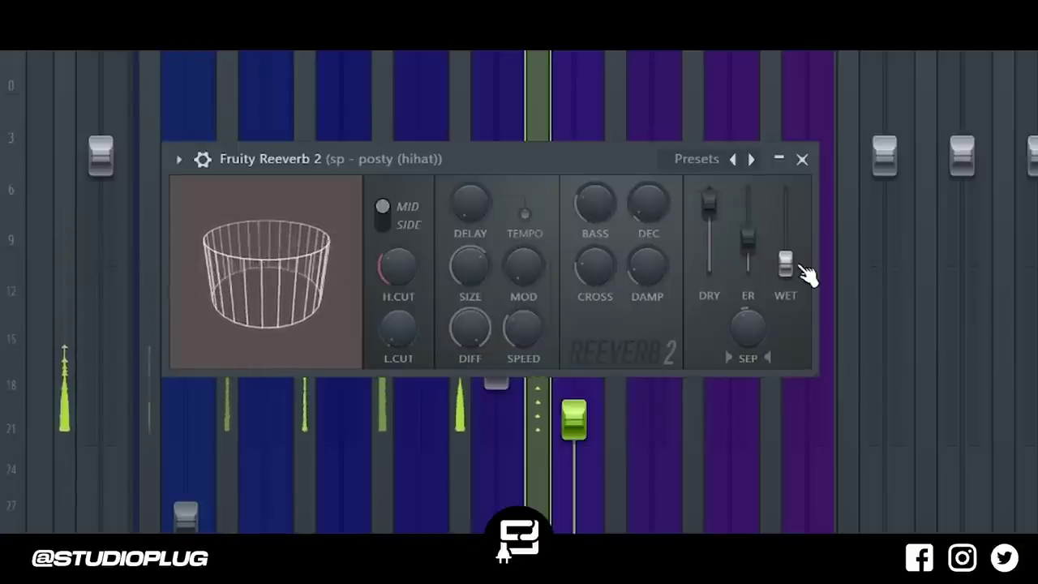
key("Escape")
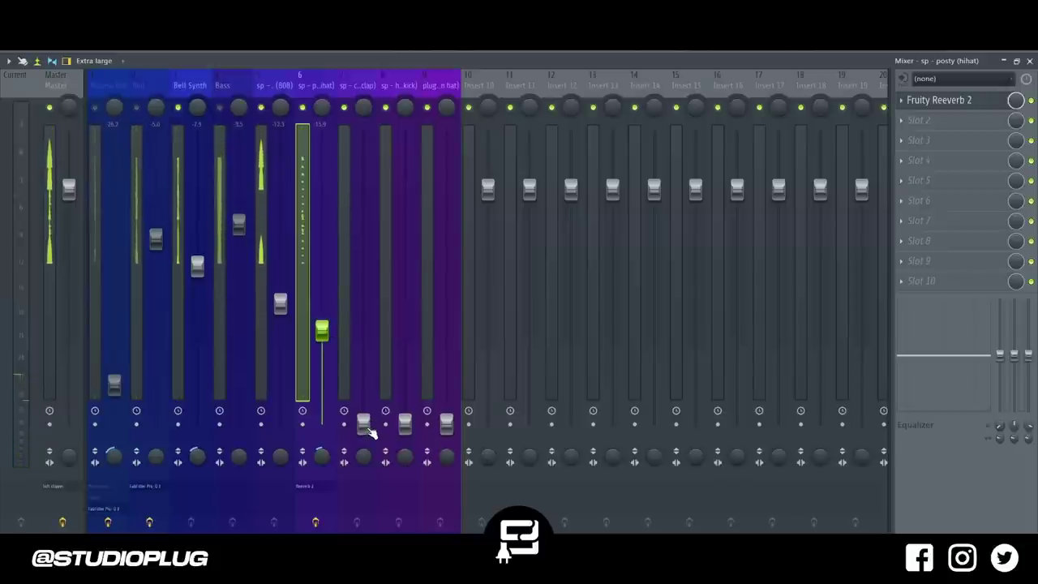
- Set the drum faders to about -13.6 dB for the clap, -6.5 dB for the kick, -19.2 dB for the open hat and -16.5 dB for the hihat
left_click_drag(364, 427, 363, 317)
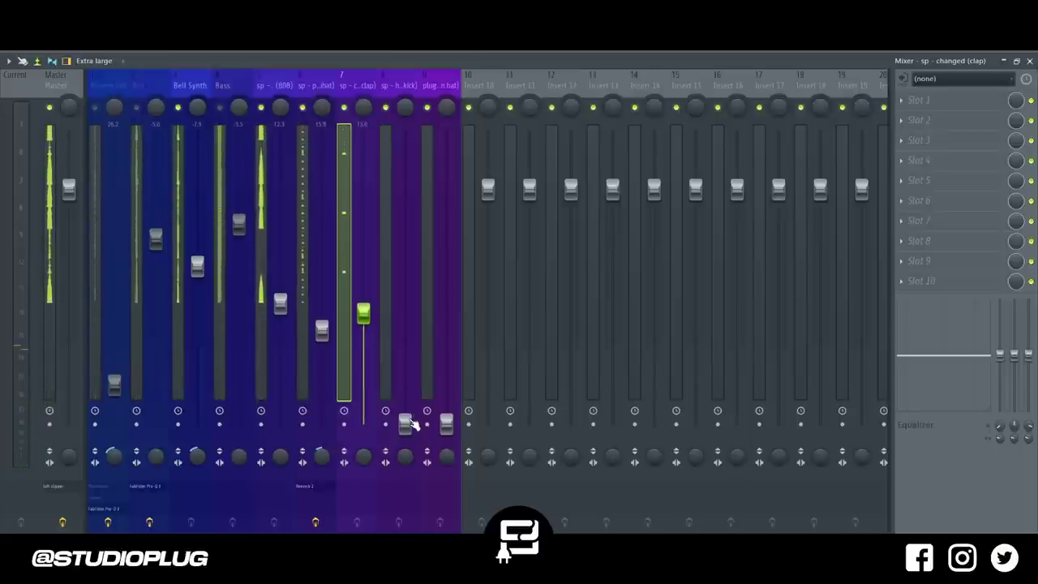
left_click_drag(411, 423, 405, 251)
left_click(447, 418)
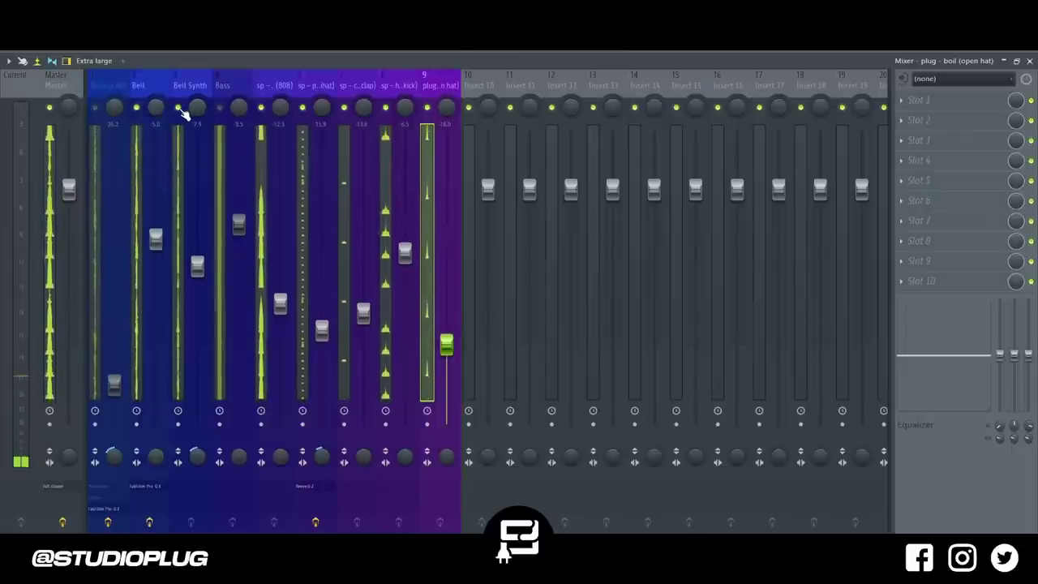
left_click(313, 102)
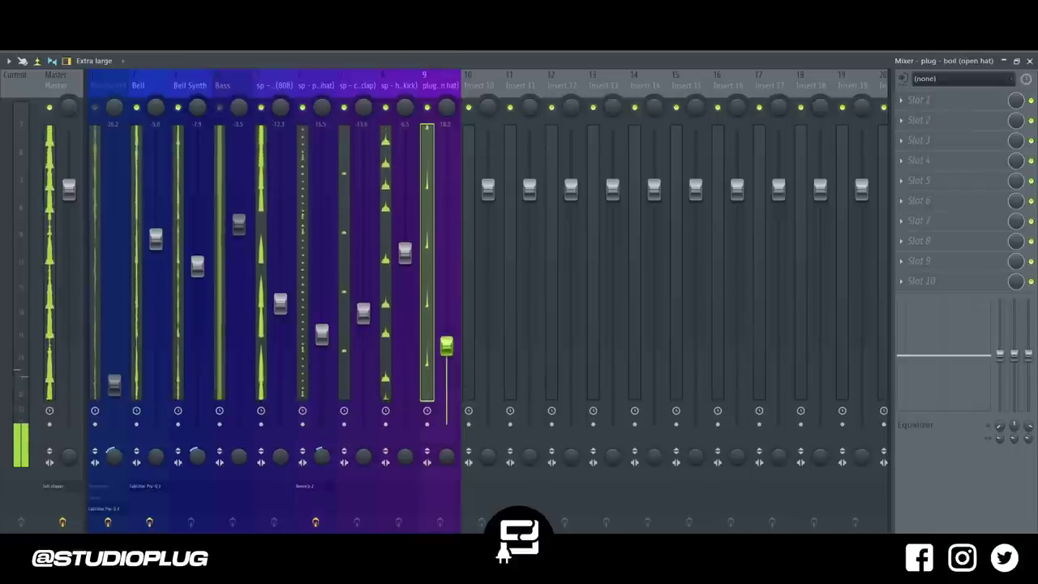
left_click_drag(446, 345, 446, 352)
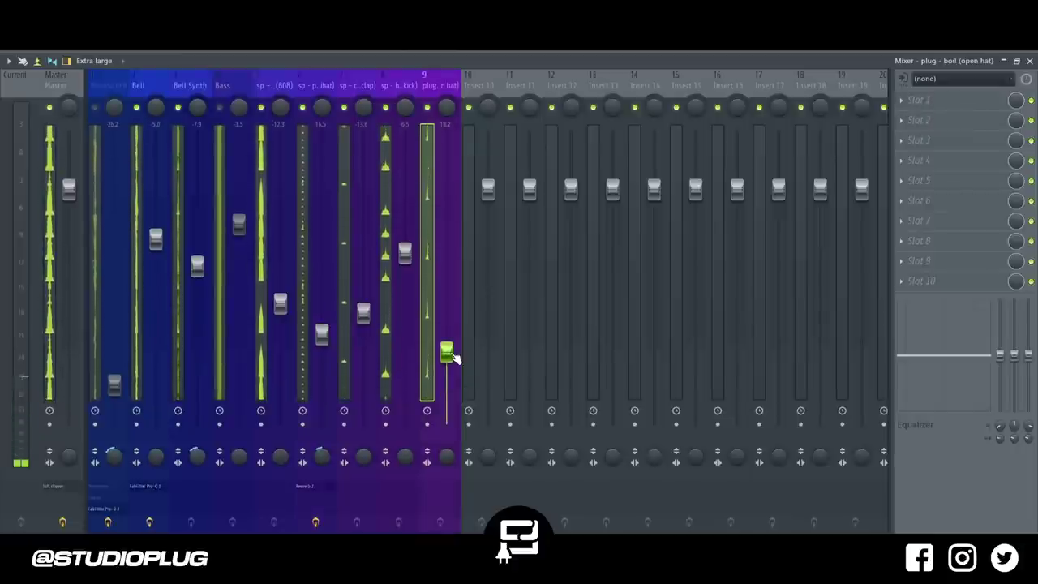
- Solo the Bell track and select the Master track in the mixer
left_click(225, 109)
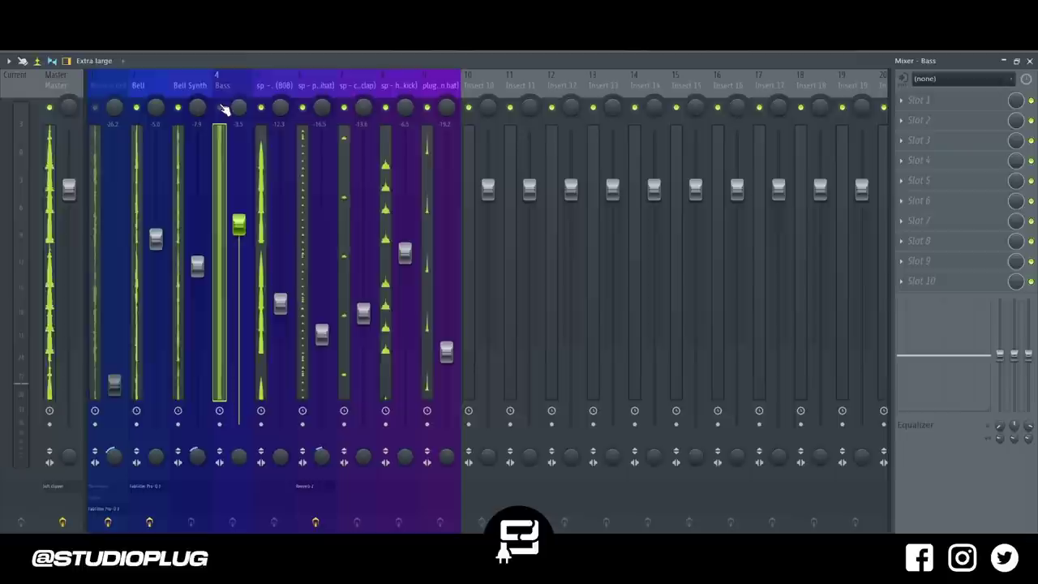
right_click(136, 107)
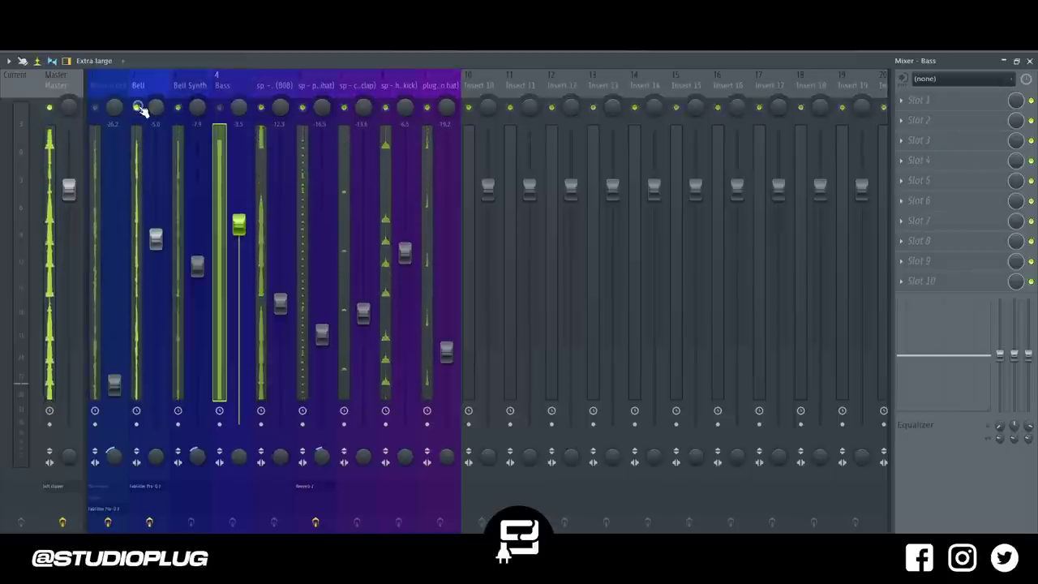
left_click(49, 92)
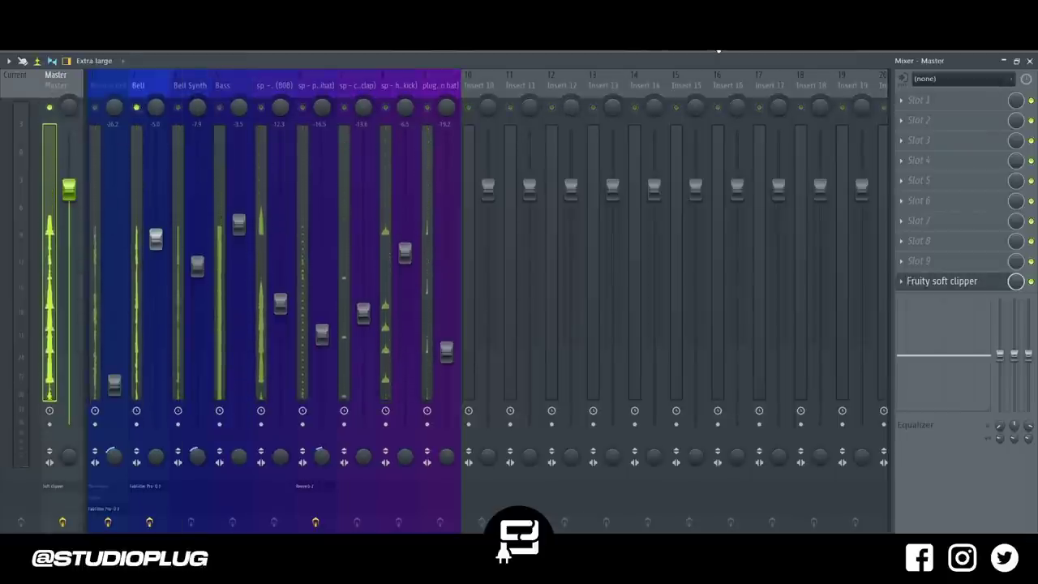
- Show the studioplug.net Mixer Packs folder in the browser and load the StudioPlug Official Master preset on the Master track
key("alt+F8")
left_click(92, 498)
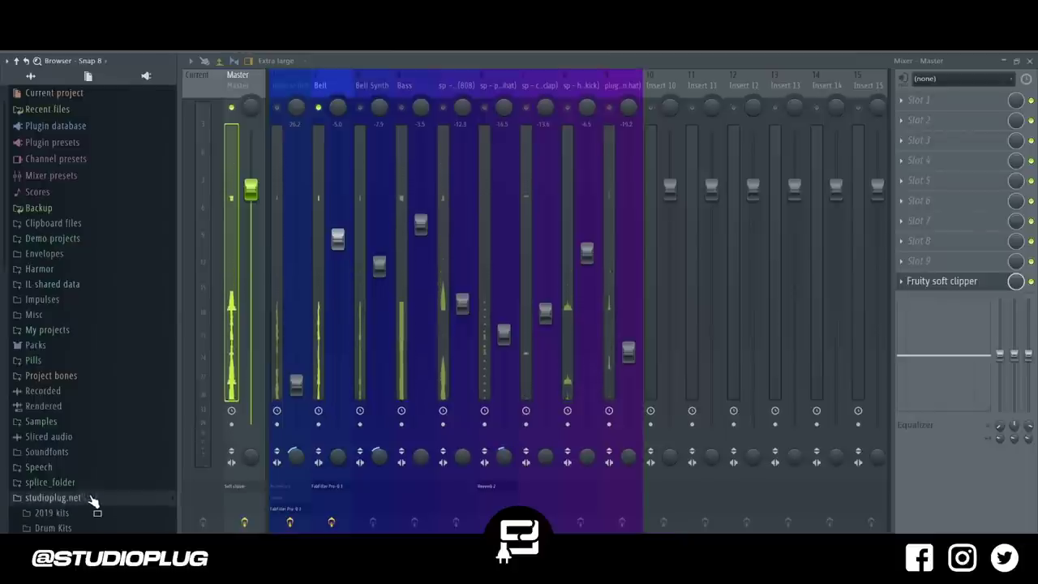
left_click(72, 499)
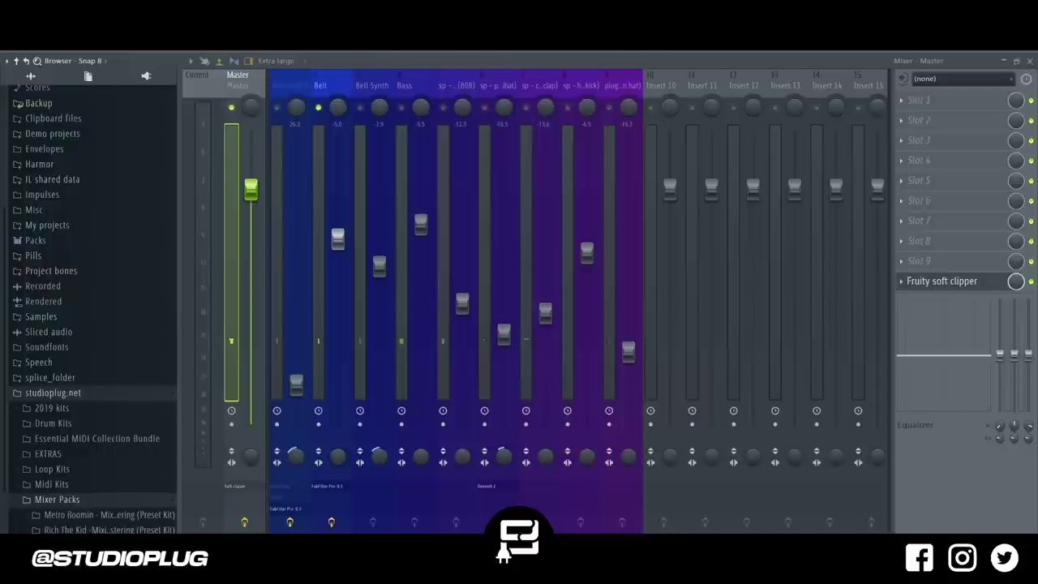
right_click(258, 77)
mouse_move(333, 135)
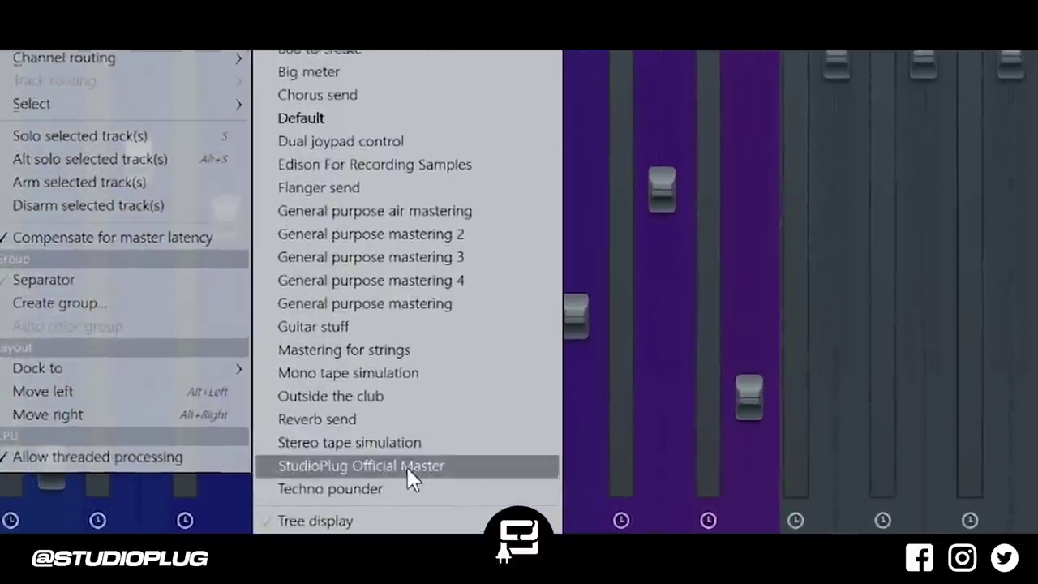
left_click(407, 467)
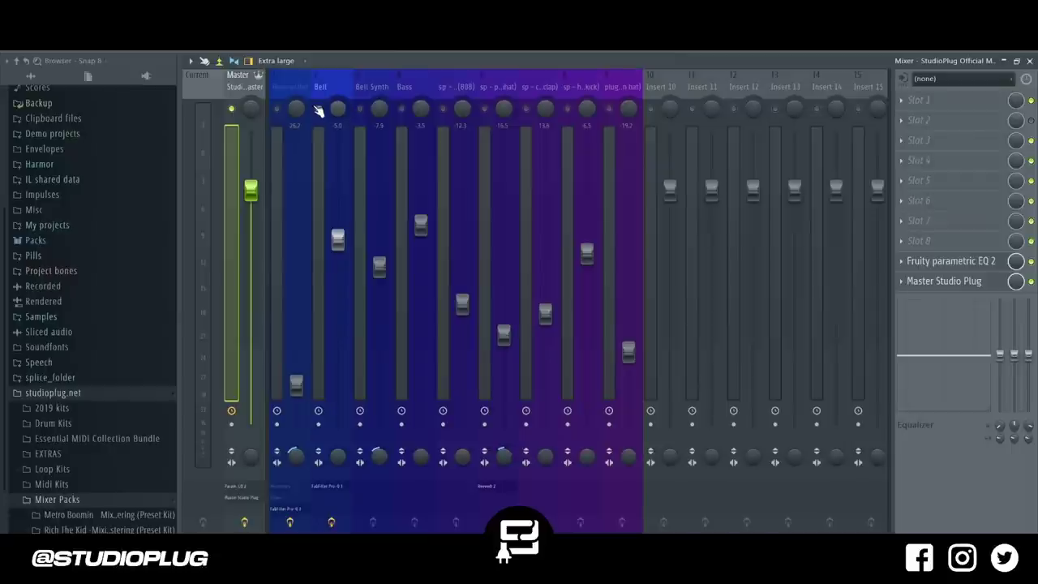
- Bring in the Bell, Bell Synth and Bass tracks during playback and lower the Bell Synth fader to about -9.2 dB
left_click(318, 109)
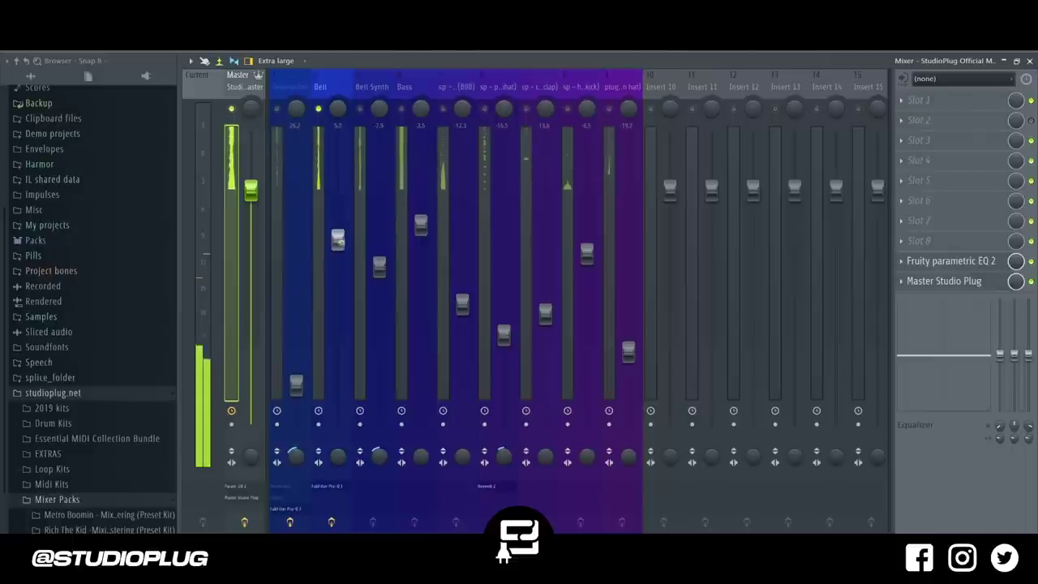
left_click(337, 240)
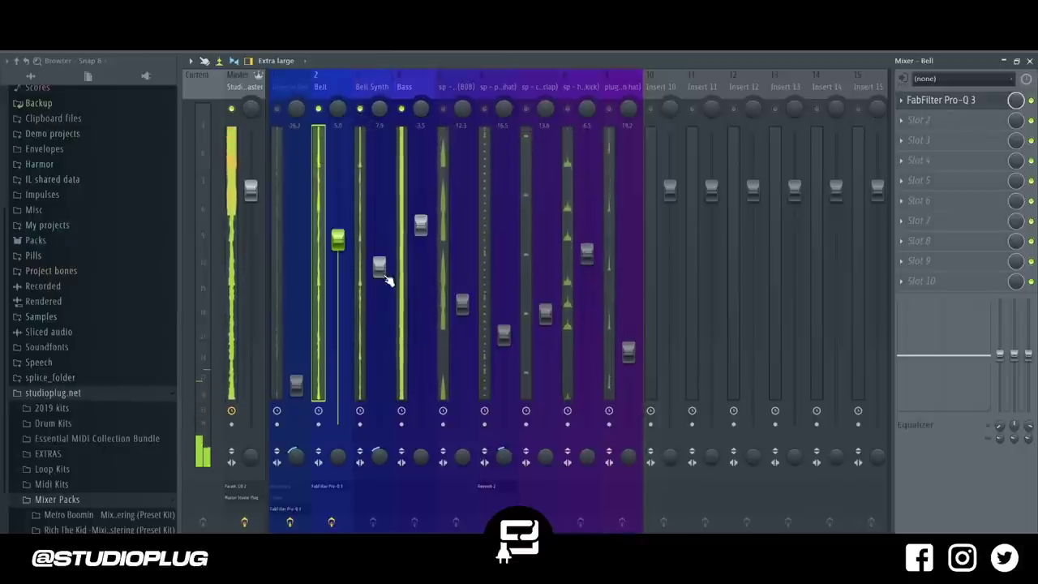
left_click(380, 270)
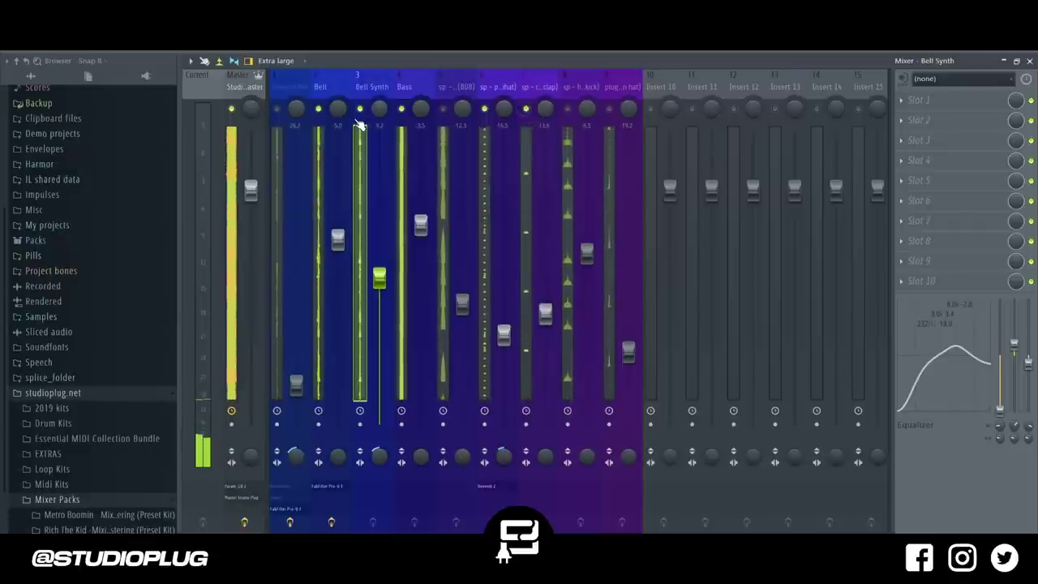
- Unmute the Reverse Bell and 808 tracks and mute the Bell and Bell Synth tracks
left_click(277, 111)
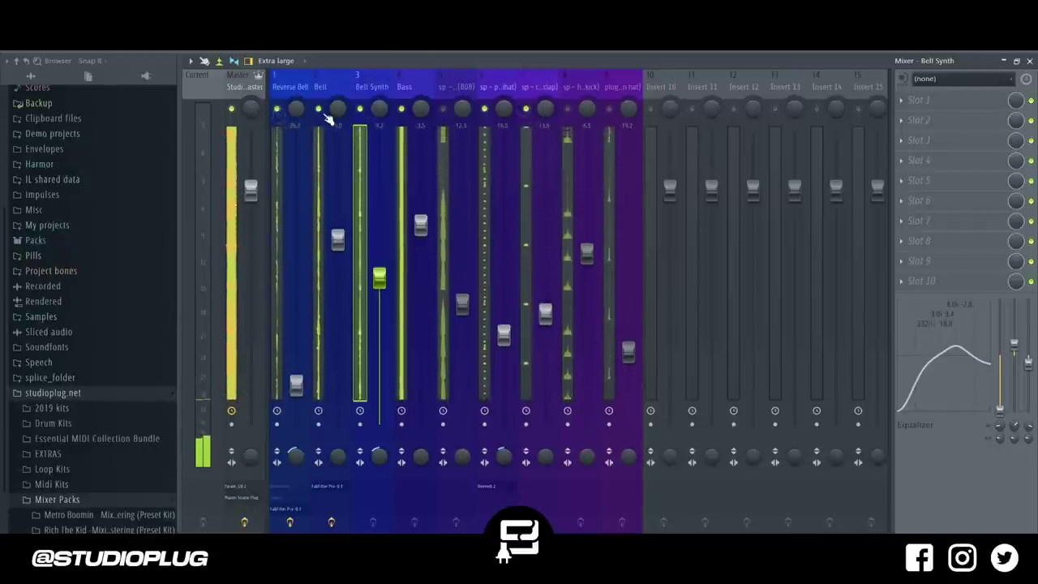
left_click(318, 108)
left_click(360, 108)
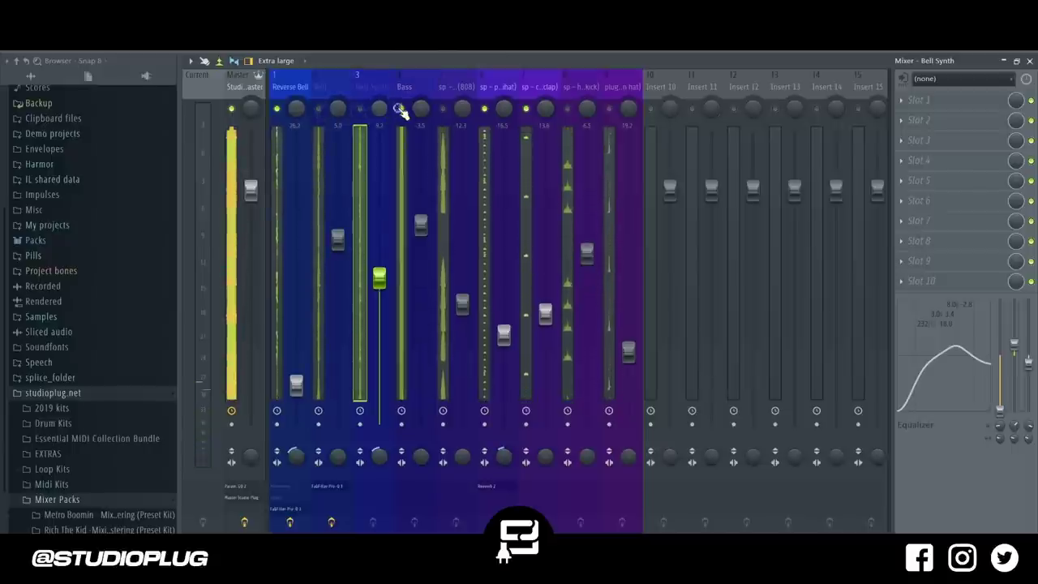
left_click(443, 109)
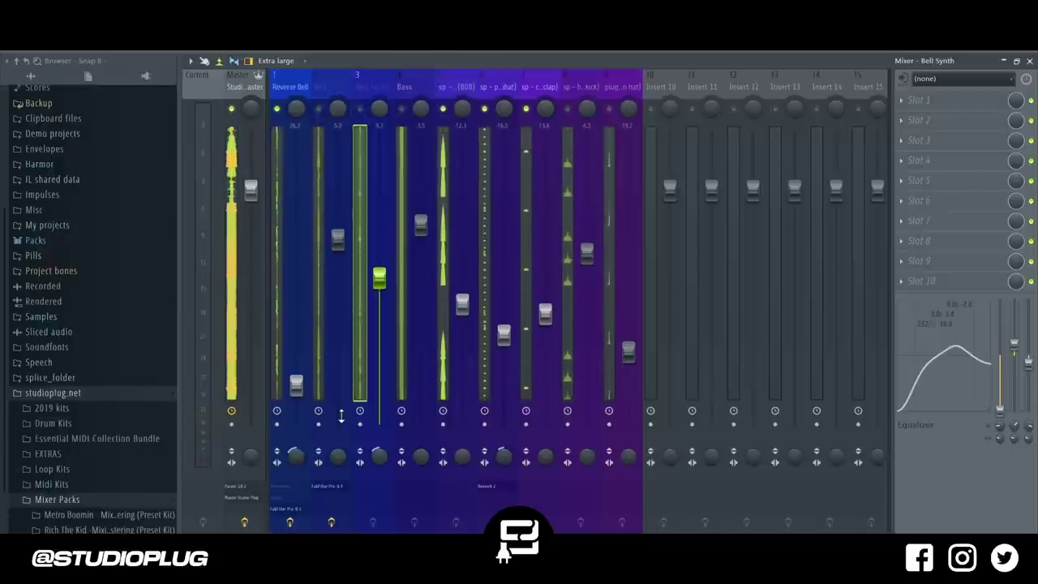
- Split Pattern 1 by channel and lay the separate patterns out in repeated eight-bar clips across the playlist, one track per instrument
left_click(462, 304)
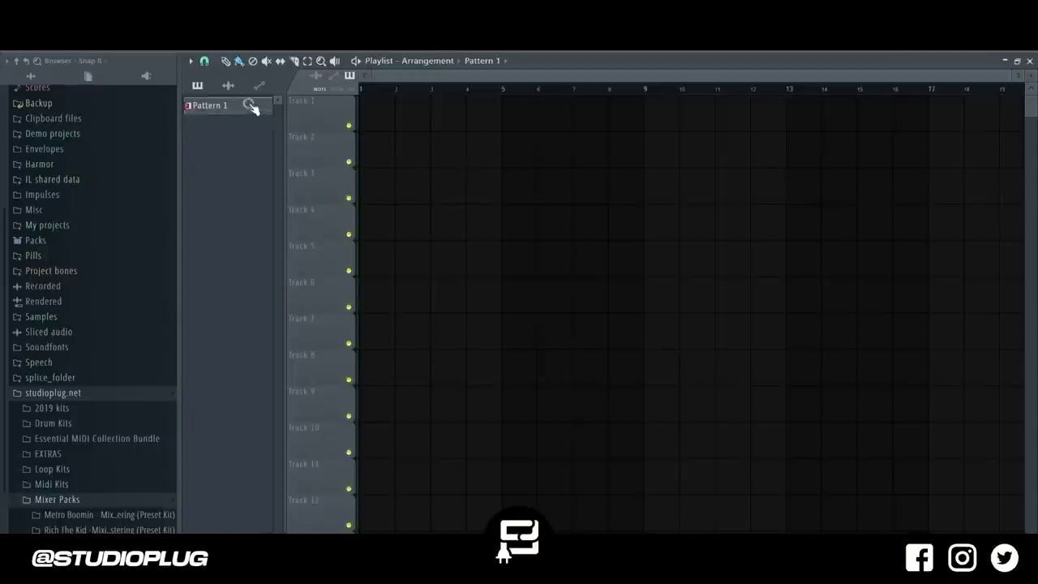
left_click(251, 104)
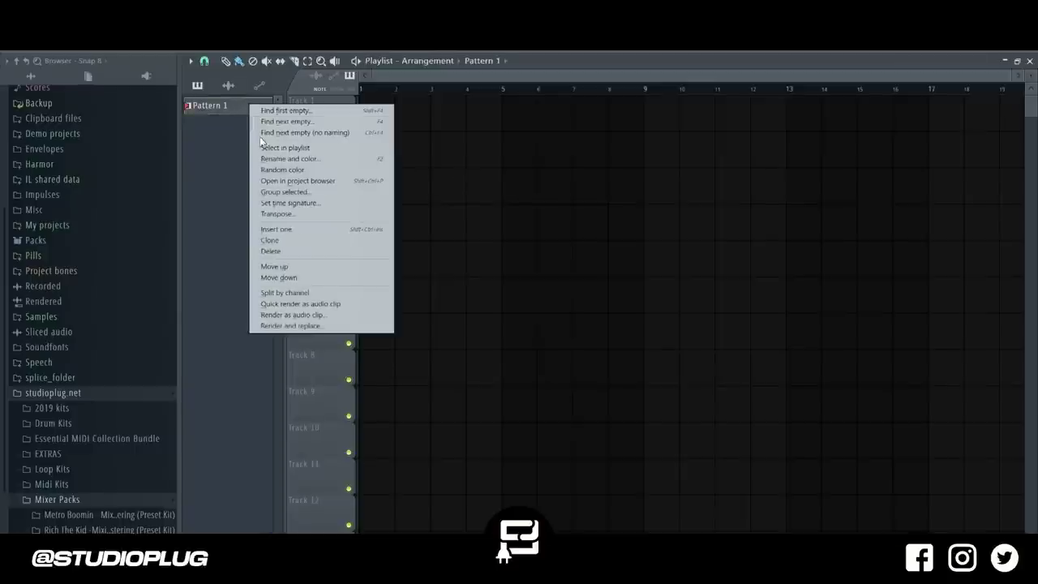
left_click(303, 291)
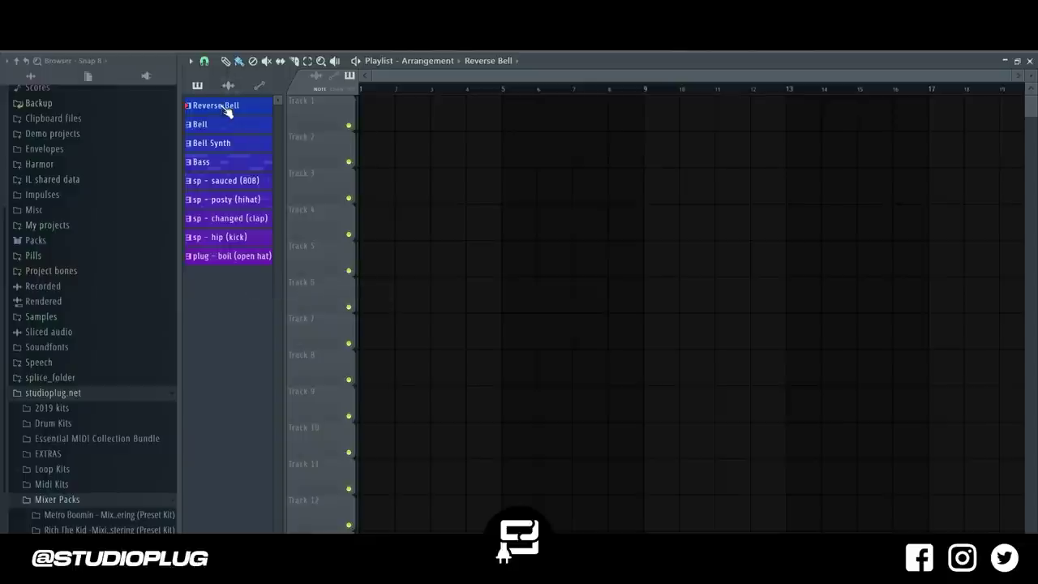
left_click(212, 255)
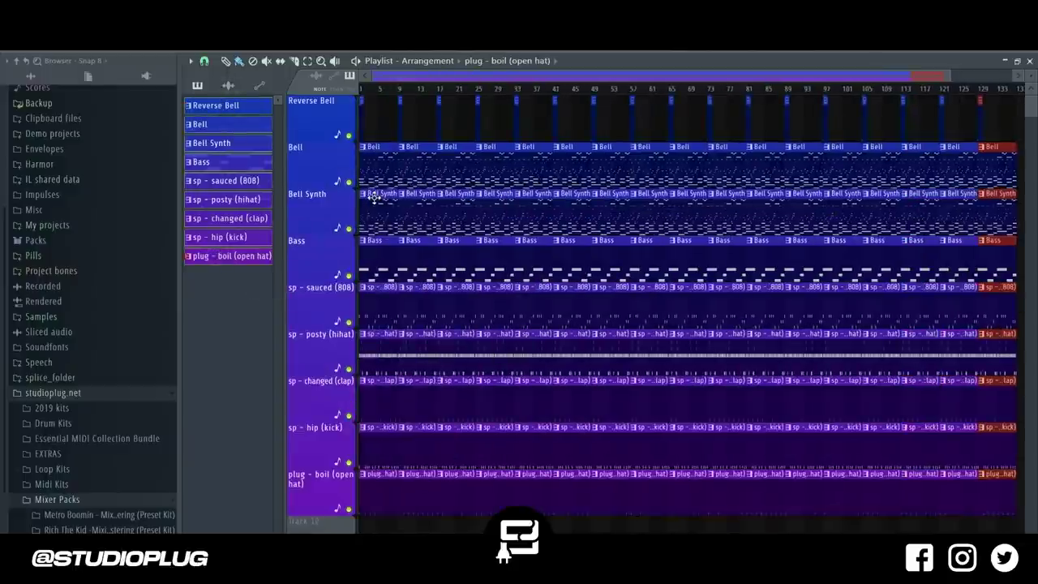
- Delete the Reverse Bell clips at bars 1 and 9 and the first eight-bar clips on every track from Bell Synth down to the open hat
left_click_drag(379, 173, 368, 490)
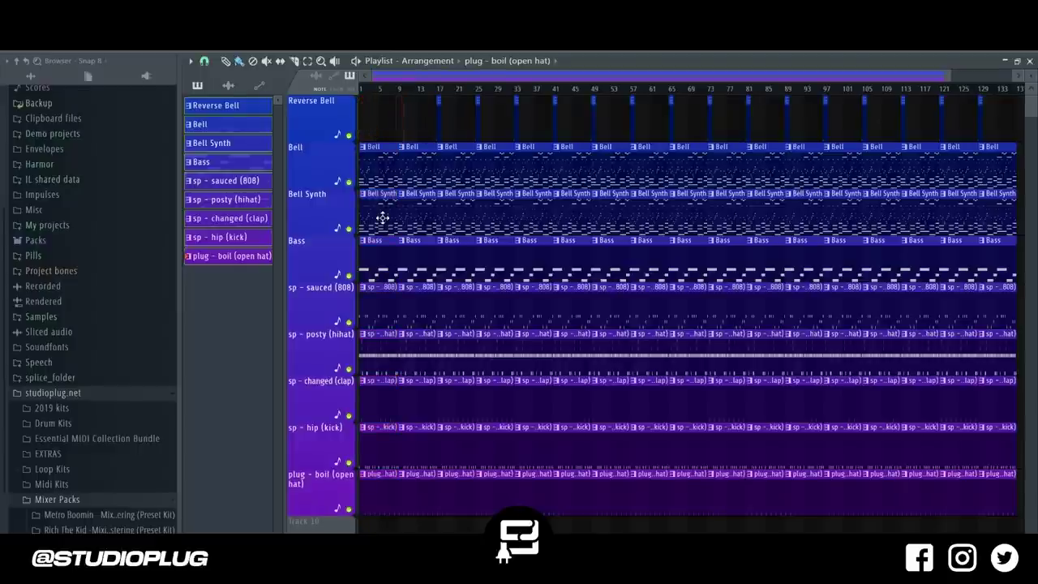
left_click_drag(380, 224, 364, 494)
key("Delete")
- Play the arrangement from the start and delete the sauced 808 clip at bar 9
key("space")
key("space")
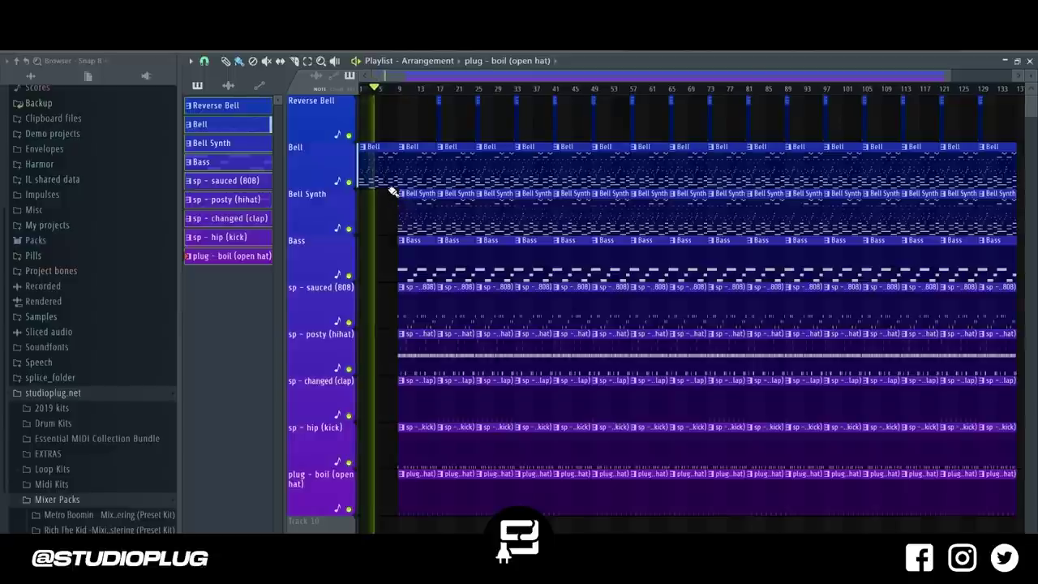
left_click(416, 303)
key("Delete")
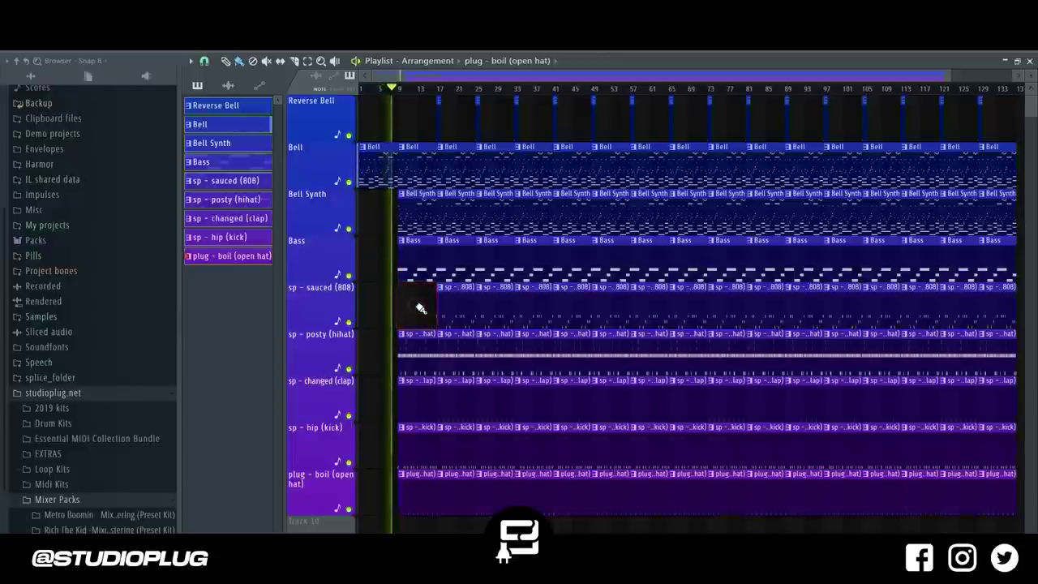